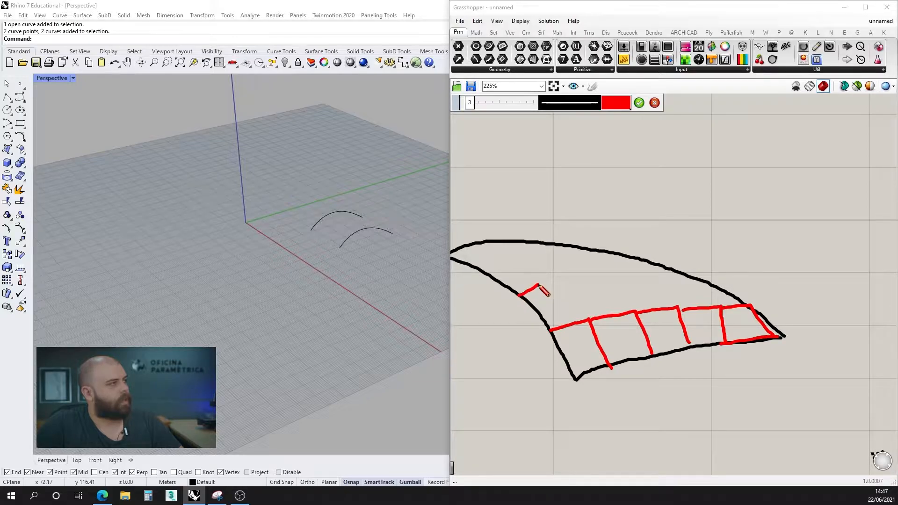
# Sketch the second row of red grid cells across the black vault outline, ending along its far edge.
pyautogui.moveTo(538, 284)
pyautogui.mouseDown()
pyautogui.moveTo(604, 290)
pyautogui.moveTo(632, 309)
pyautogui.mouseUp()
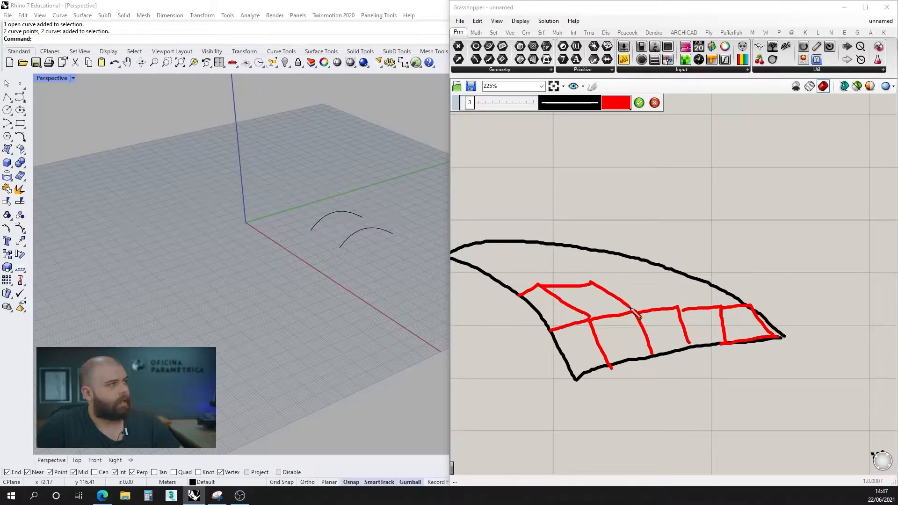
pyautogui.moveTo(592, 282)
pyautogui.mouseDown()
pyautogui.moveTo(642, 281)
pyautogui.moveTo(681, 306)
pyautogui.mouseUp()
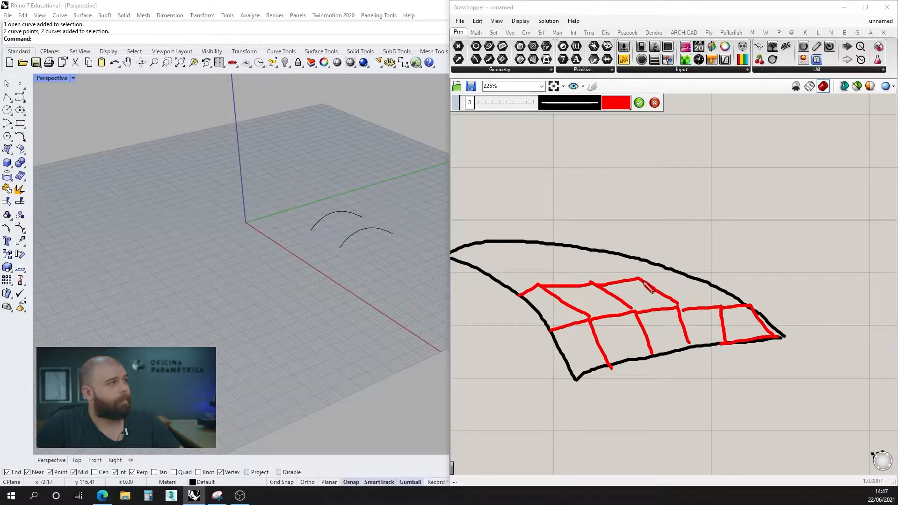
pyautogui.moveTo(640, 279)
pyautogui.mouseDown()
pyautogui.moveTo(679, 278)
pyautogui.moveTo(726, 311)
pyautogui.mouseUp()
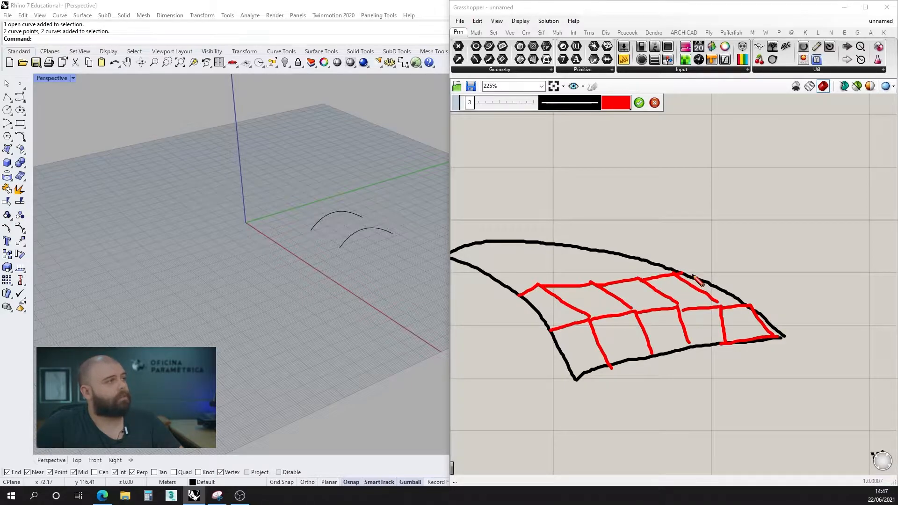
pyautogui.moveTo(693, 276); pyautogui.dragTo(742, 301)
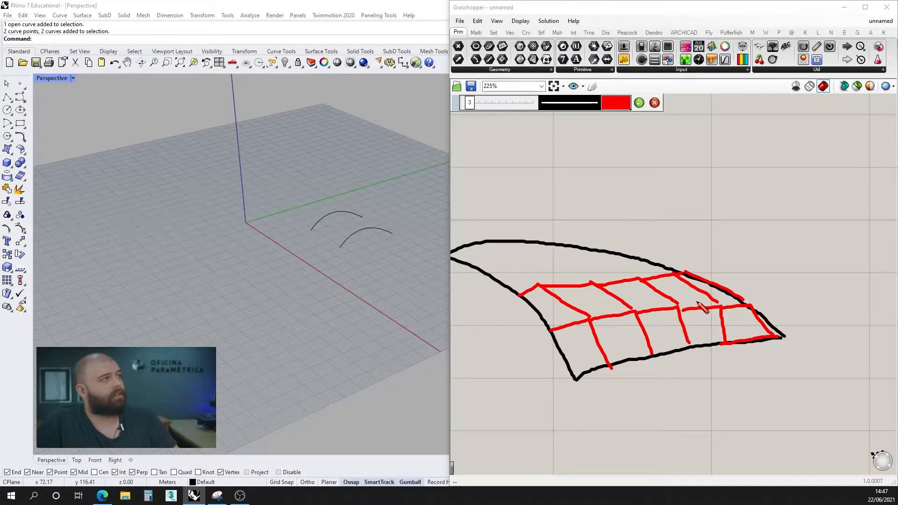
# Sketch the third row of red grid cells on the vault outline and finish the sketch.
pyautogui.moveTo(487, 272)
pyautogui.mouseDown()
pyautogui.moveTo(544, 287)
pyautogui.moveTo(542, 271)
pyautogui.moveTo(594, 292)
pyautogui.mouseUp()
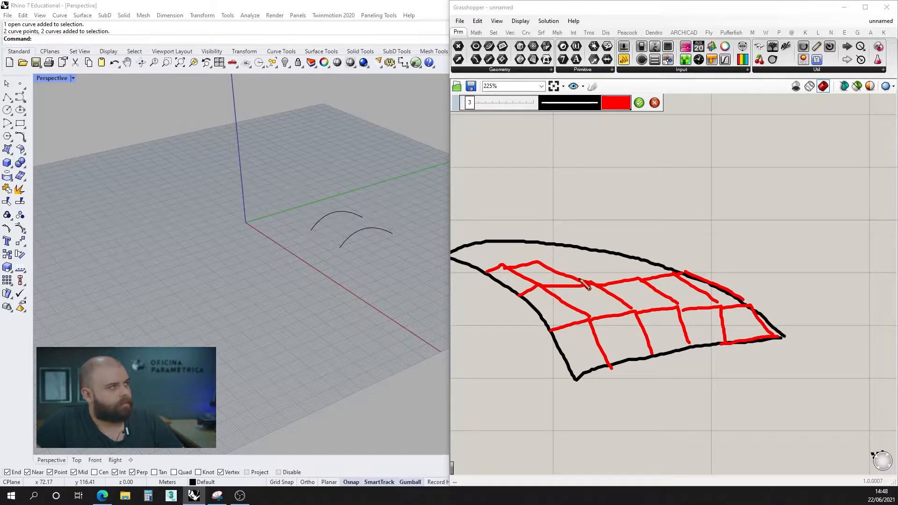
pyautogui.moveTo(540, 264)
pyautogui.mouseDown()
pyautogui.moveTo(581, 257)
pyautogui.moveTo(636, 287)
pyautogui.mouseUp()
pyautogui.moveTo(574, 255)
pyautogui.mouseDown()
pyautogui.moveTo(606, 256)
pyautogui.moveTo(639, 280)
pyautogui.moveTo(690, 282)
pyautogui.mouseUp()
pyautogui.scroll(-4, 690, 282)
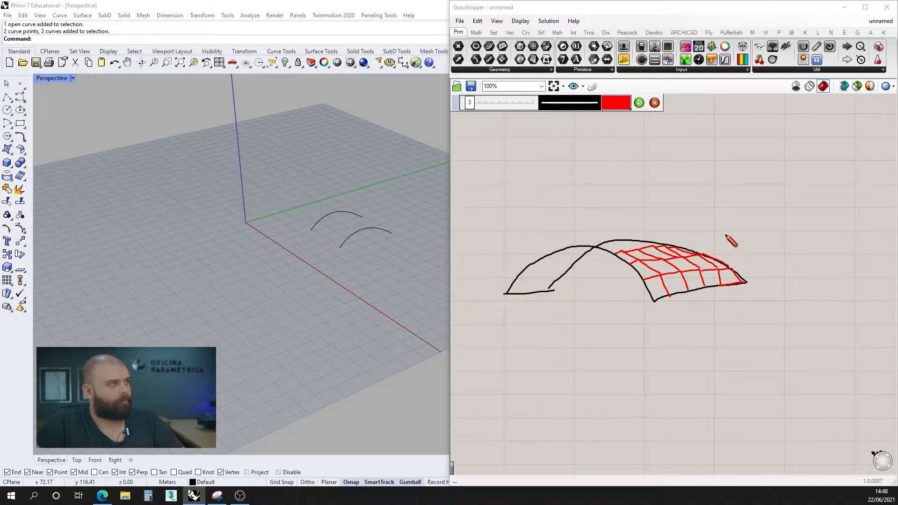
pyautogui.click(639, 103)
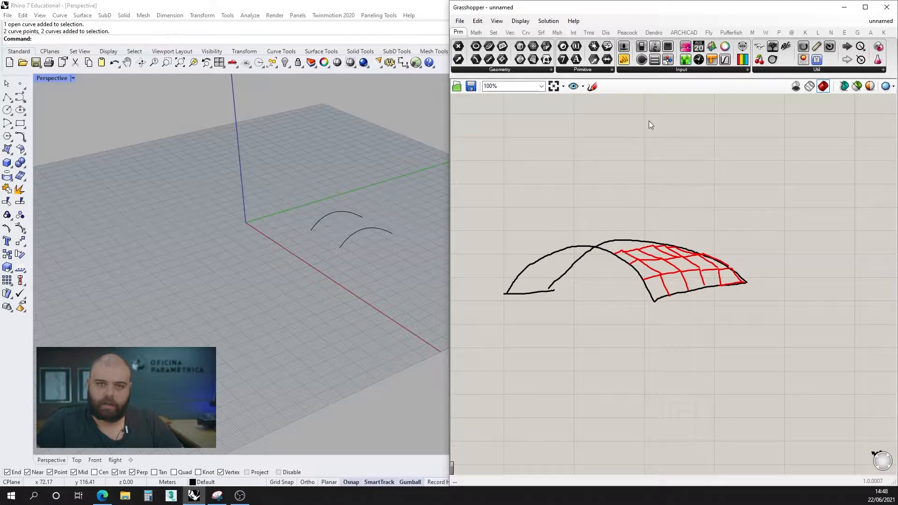
# Select the whole vault sketch and move it lower on the canvas, leaving free space above it.
pyautogui.scroll(-3, 639, 130)
pyautogui.moveTo(581, 243); pyautogui.dragTo(761, 337)
pyautogui.scroll(4, 659, 280)
pyautogui.scroll(-3, 633, 281)
pyautogui.moveTo(632, 282); pyautogui.dragTo(637, 324)
pyautogui.click(619, 232)
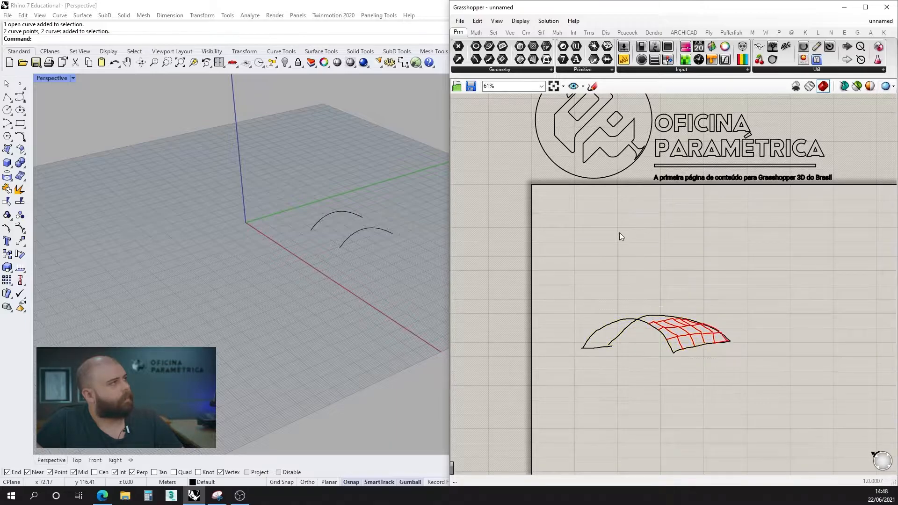
# In Rhino, draw a degree 3 arch-shaped curve through four control points on the ground plane, in front of the red axis.
pyautogui.scroll(5, 388, 236)
pyautogui.moveTo(260, 232)
pyautogui.mouseDown(button='right')
pyautogui.moveTo(308, 228)
pyautogui.moveTo(266, 222)
pyautogui.mouseUp(button='right')
pyautogui.scroll(-4, 277, 218)
pyautogui.press('space')
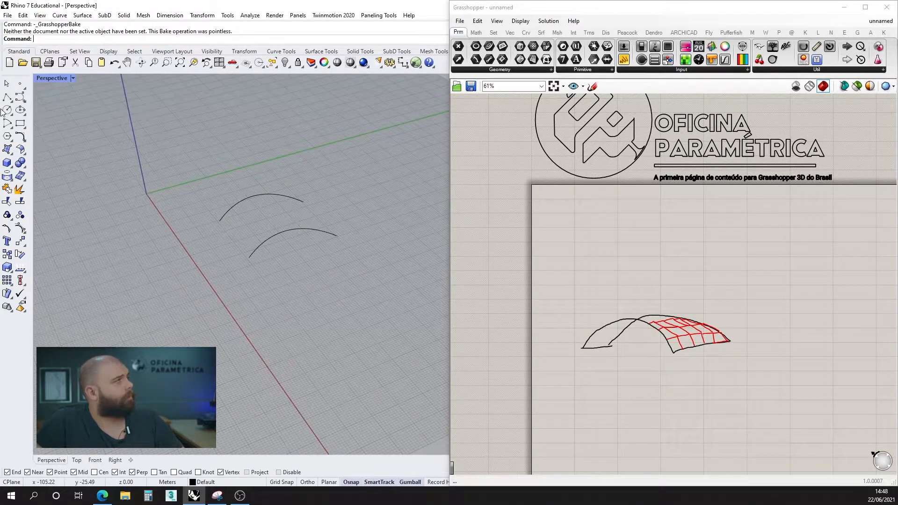
pyautogui.click(21, 97)
pyautogui.scroll(5, 117, 271)
pyautogui.click(88, 340)
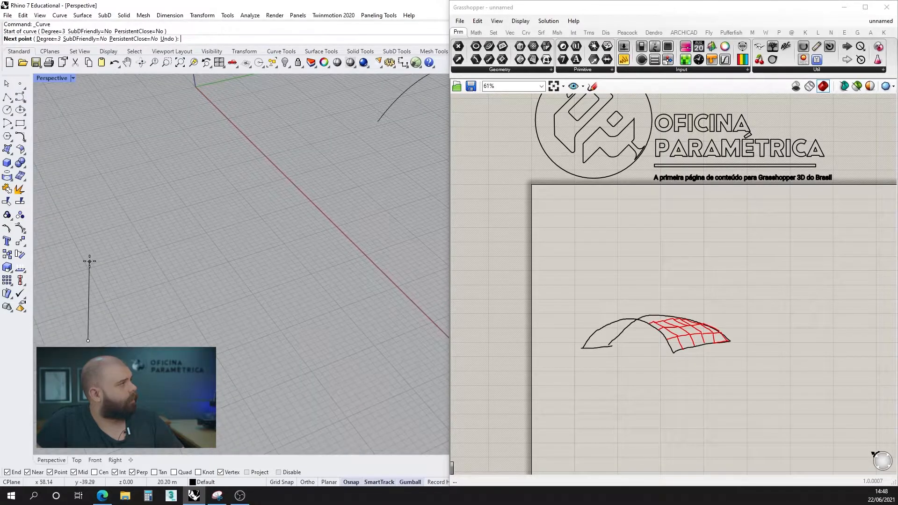
pyautogui.click(89, 261)
pyautogui.click(199, 234)
pyautogui.click(280, 266)
pyautogui.press('Return')
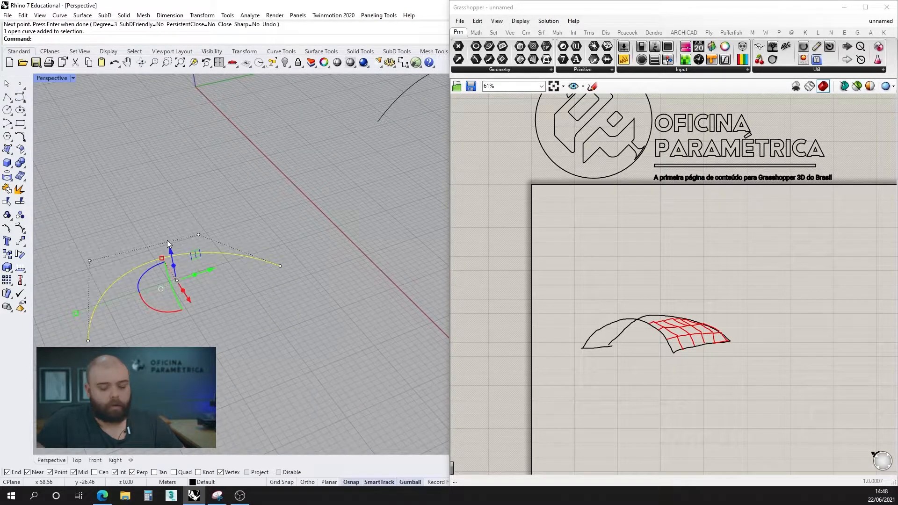
# Try to stand the new curve upright with Rotate3D about an axis starting at its end point, and undo that rotation.
pyautogui.write('Rotate3D')
pyautogui.press('Return')
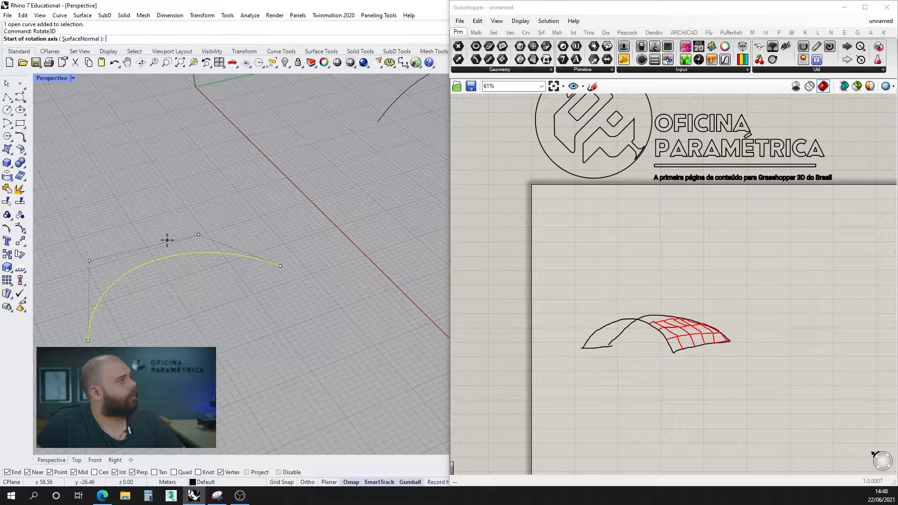
pyautogui.click(88, 340)
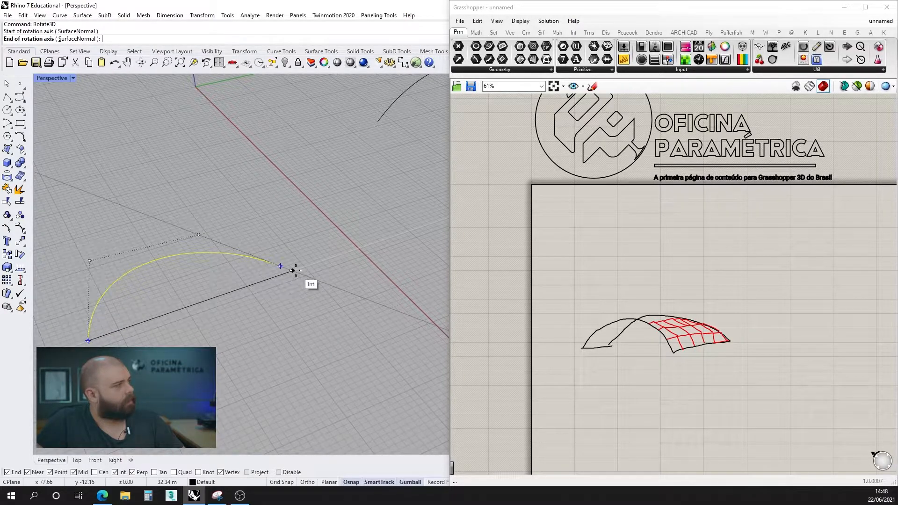
pyautogui.click(276, 276)
pyautogui.scroll(-10, 289, 308)
pyautogui.moveTo(289, 308); pyautogui.dragTo(391, 281, button='right')
pyautogui.scroll(6, 391, 280)
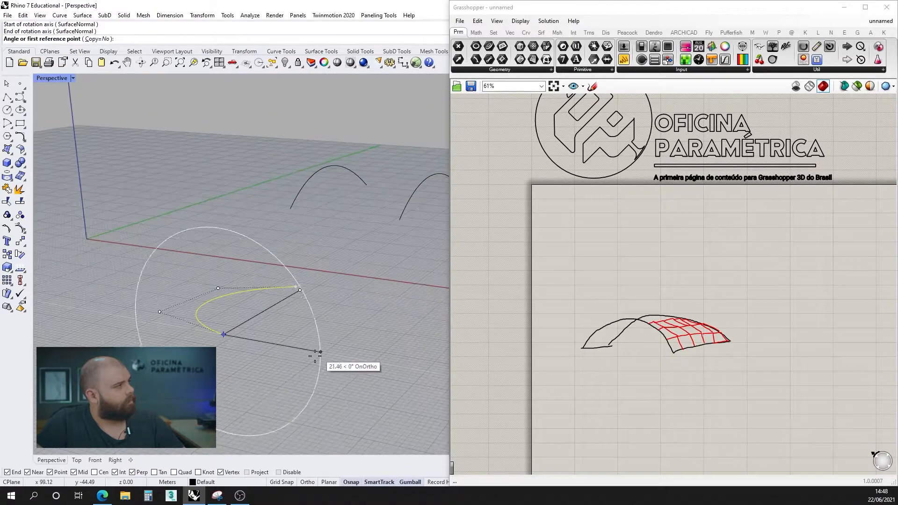
pyautogui.click(173, 325)
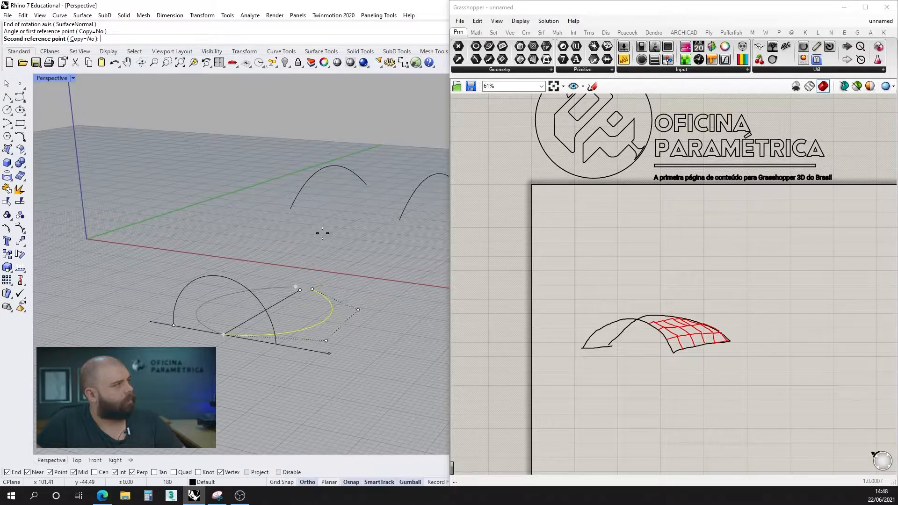
pyautogui.click(295, 220)
pyautogui.moveTo(305, 249)
pyautogui.mouseDown(button='right')
pyautogui.moveTo(337, 245)
pyautogui.moveTo(320, 250)
pyautogui.mouseUp(button='right')
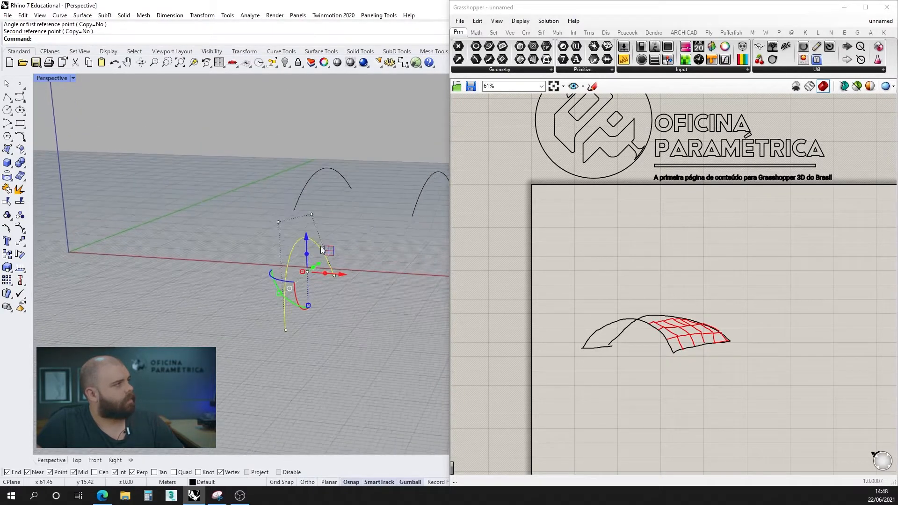
pyautogui.hotkey('ctrl', 'z')
# Rotate the new curve 90° upright with Rotate3D about a ground axis from its start point parallel to the green axis.
pyautogui.press('Return')
pyautogui.click(286, 330)
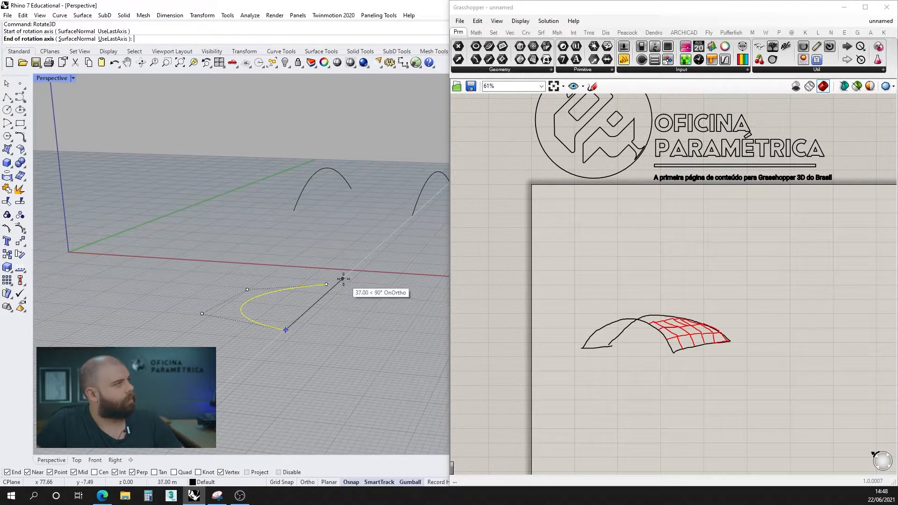
pyautogui.click(345, 277)
pyautogui.click(221, 323)
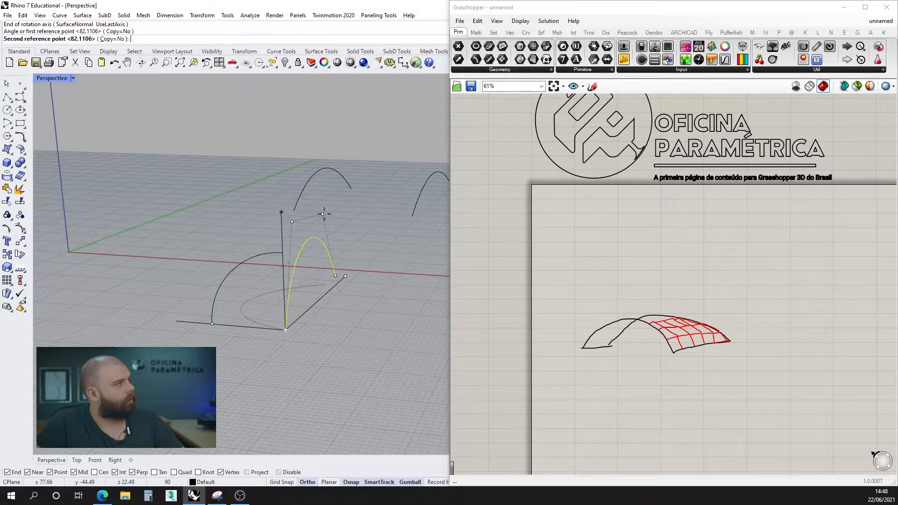
pyautogui.click(339, 200)
pyautogui.moveTo(338, 199); pyautogui.dragTo(235, 245, button='right')
pyautogui.press('Escape')
pyautogui.scroll(-6, 245, 241)
# Try to extrude the upright arch curve along the red axis direction, and undo the extrusion.
pyautogui.click(236, 245)
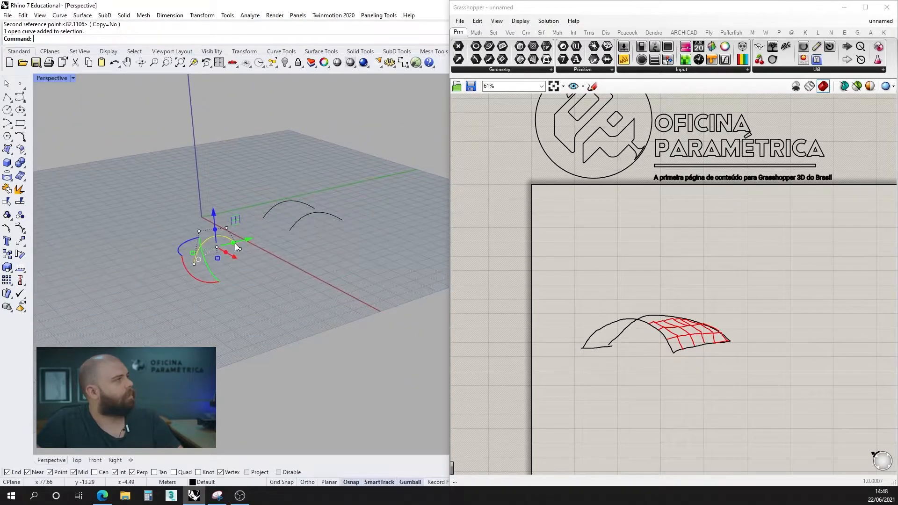
pyautogui.scroll(6, 237, 246)
pyautogui.keyDown('ctrl'); pyautogui.moveTo(243, 274); pyautogui.dragTo(300, 303); pyautogui.keyUp('ctrl')
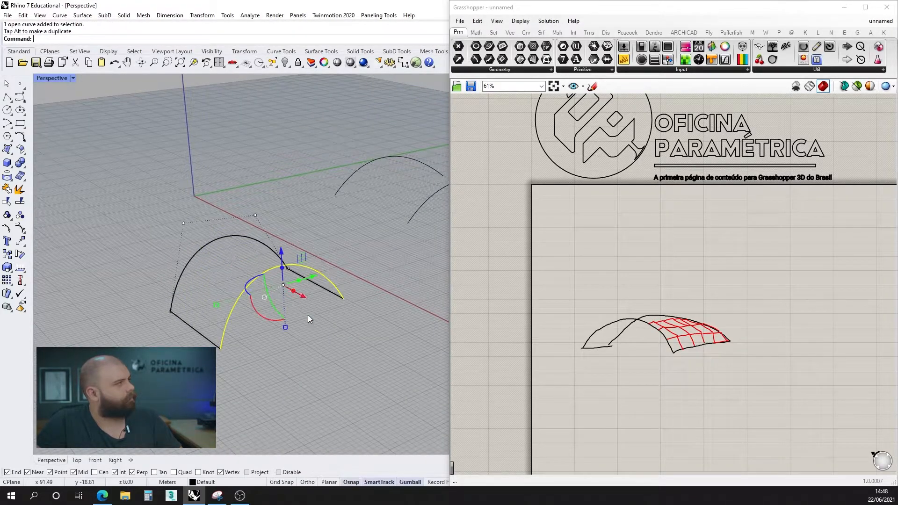
pyautogui.click(308, 315)
pyautogui.scroll(-4, 299, 301)
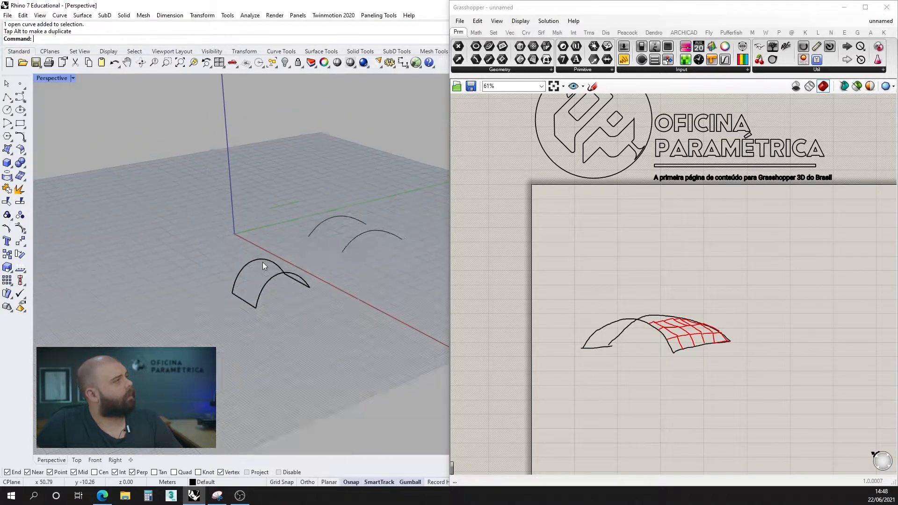
pyautogui.hotkey('ctrl', 'z')
# Duplicate the upright arch curve a short distance along the red axis direction.
pyautogui.click(274, 260)
pyautogui.keyDown('alt'); pyautogui.moveTo(270, 289); pyautogui.dragTo(304, 309); pyautogui.keyUp('alt')
pyautogui.click(330, 325)
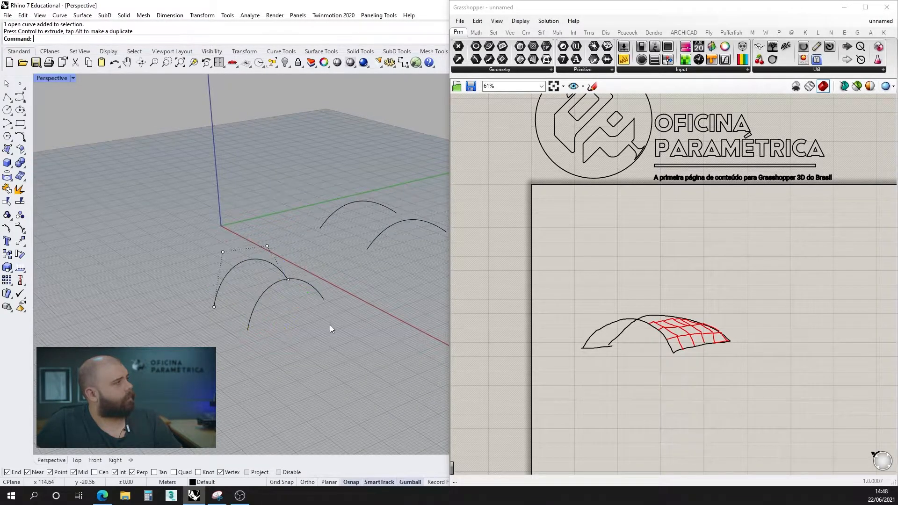
# Delete the two newly made arch curves, keeping the original pair behind the red axis.
pyautogui.moveTo(330, 324); pyautogui.dragTo(202, 263, button='right')
pyautogui.moveTo(338, 359); pyautogui.dragTo(208, 322)
pyautogui.press('Delete')
pyautogui.moveTo(287, 313); pyautogui.dragTo(300, 282, button='right')
pyautogui.moveTo(301, 209); pyautogui.dragTo(291, 248, button='right')
pyautogui.scroll(5, 299, 247)
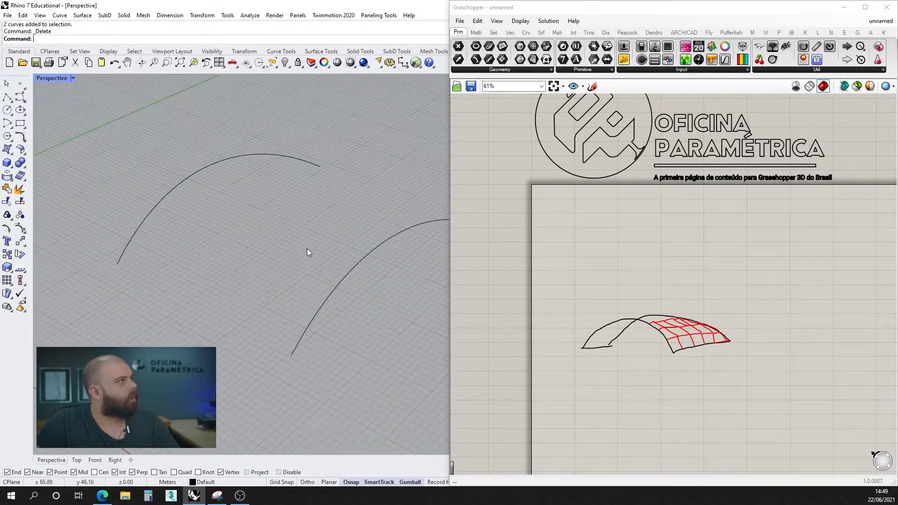
pyautogui.scroll(-4, 257, 242)
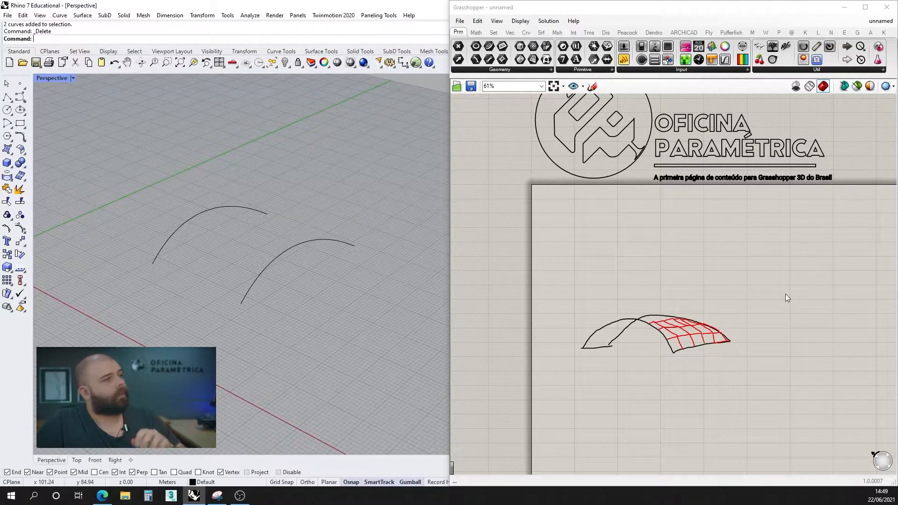
# Add a Curve parameter to the Grasshopper canvas and reference both arch curves in it as multiple curves.
pyautogui.doubleClick(575, 232)
pyautogui.write('curve')
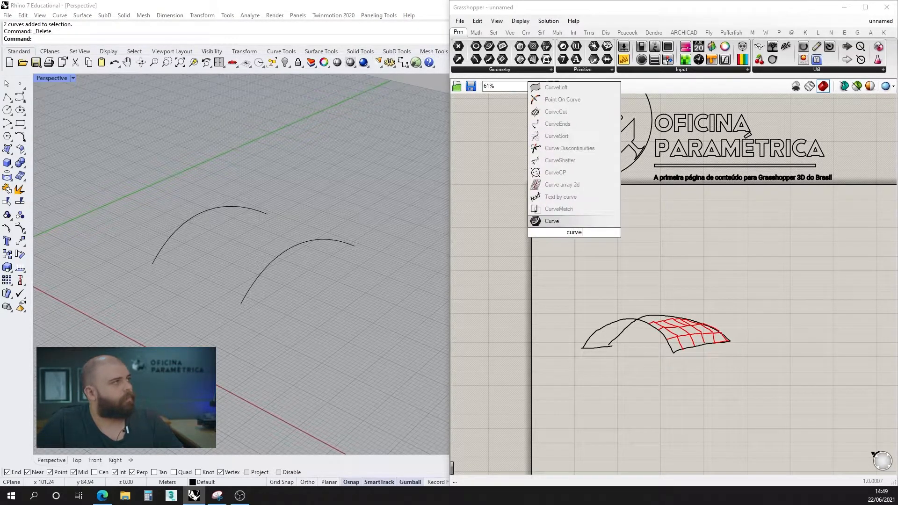
pyautogui.click(578, 222)
pyautogui.scroll(4, 563, 215)
pyautogui.rightClick(588, 260)
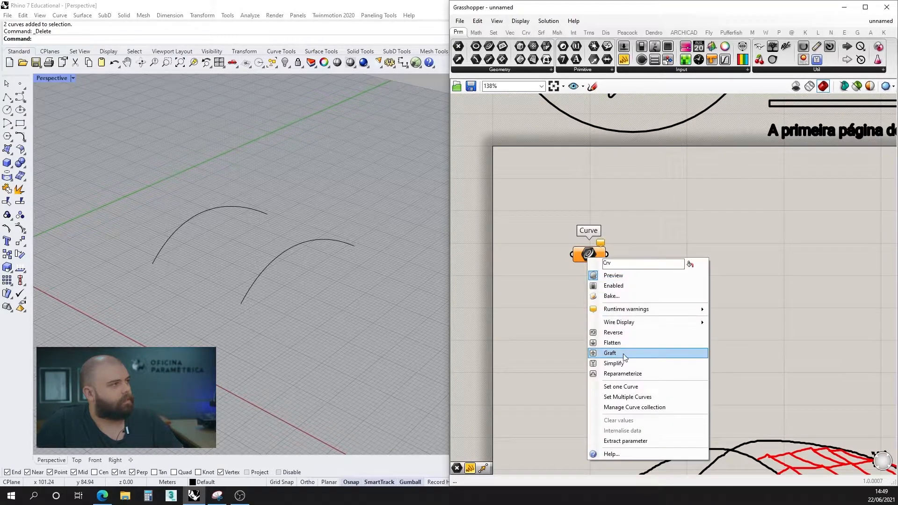
pyautogui.click(608, 393)
pyautogui.moveTo(177, 185); pyautogui.dragTo(177, 186)
pyautogui.moveTo(345, 291); pyautogui.dragTo(298, 221)
pyautogui.press('Return')
# Add a Loft component and connect the Curve parameter to its C input.
pyautogui.doubleClick(625, 283)
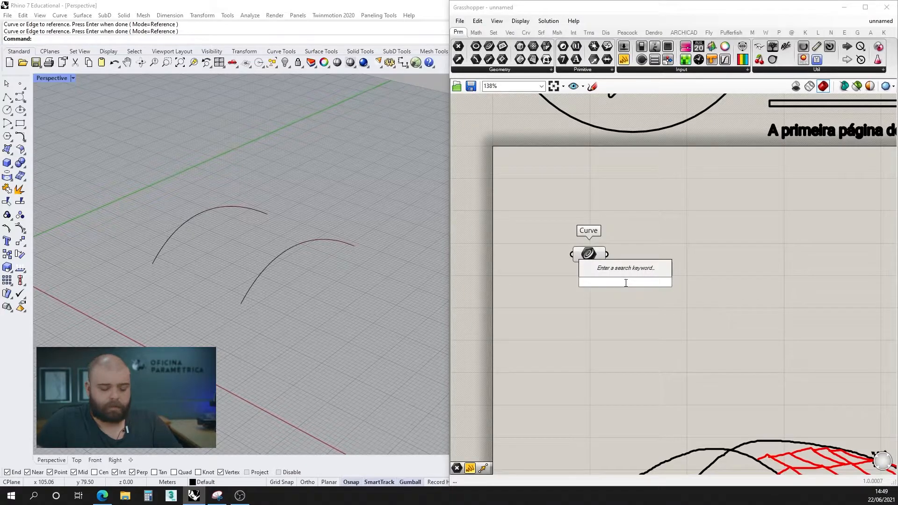
pyautogui.write('loft')
pyautogui.click(618, 277)
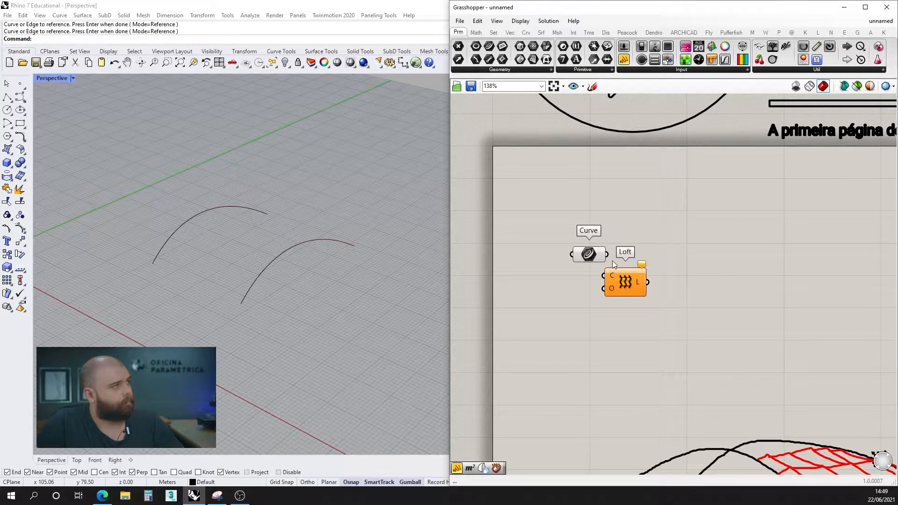
pyautogui.moveTo(607, 254); pyautogui.dragTo(705, 262)
pyautogui.click(677, 269)
# Check the lofted vault surface in the viewport and move the Loft component closer to the Curve parameter.
pyautogui.moveTo(314, 318); pyautogui.dragTo(392, 262, button='right')
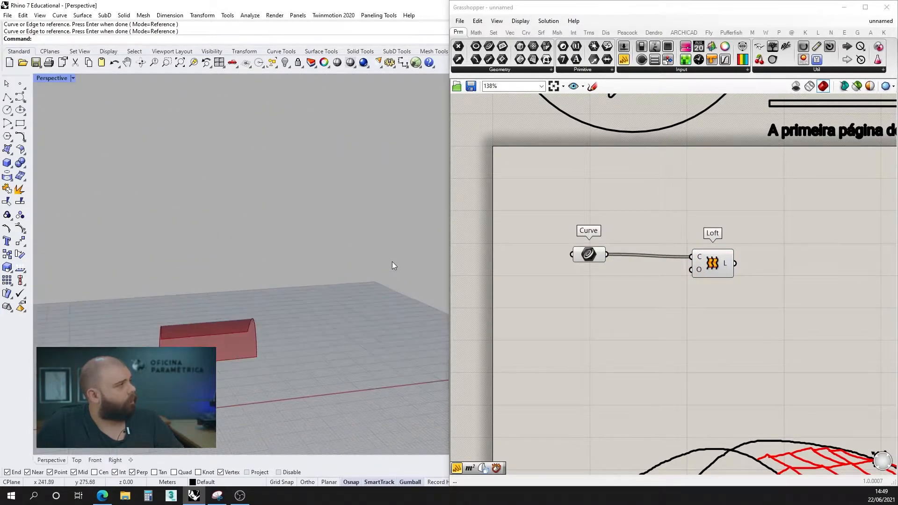
pyautogui.scroll(-2, 393, 266)
pyautogui.scroll(15, 252, 338)
pyautogui.scroll(-6, 258, 326)
pyautogui.moveTo(259, 326); pyautogui.dragTo(233, 333, button='right')
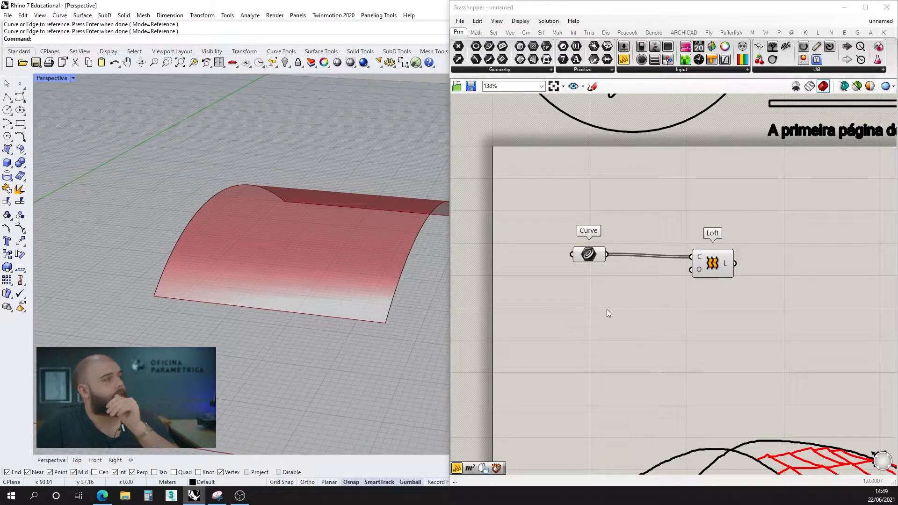
pyautogui.moveTo(716, 268); pyautogui.dragTo(672, 263)
pyautogui.click(677, 297)
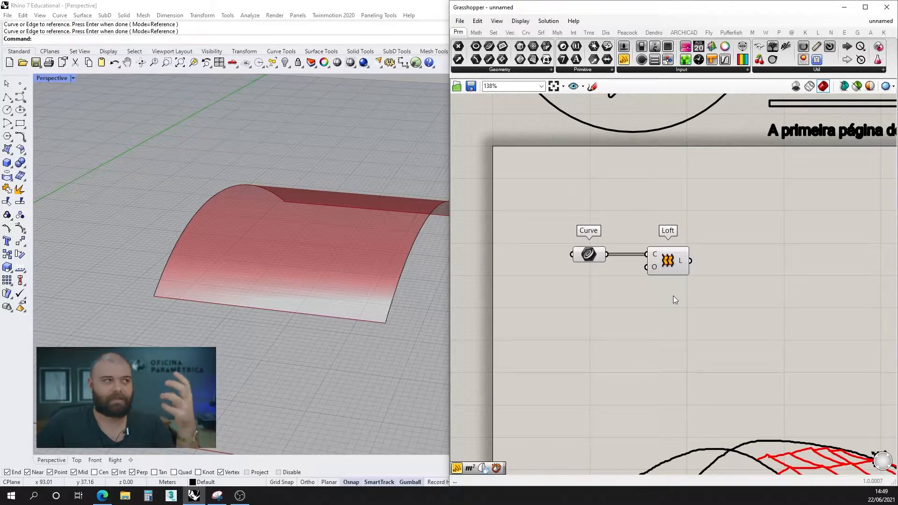
# Add a BouncySolver component in free canvas space away from the Loft component.
pyautogui.scroll(-5, 561, 311)
pyautogui.scroll(5, 610, 324)
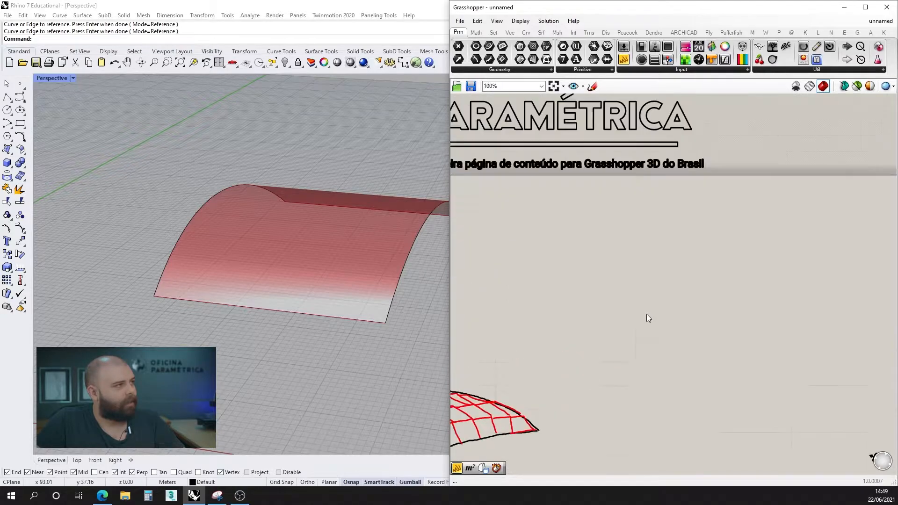
pyautogui.doubleClick(647, 312)
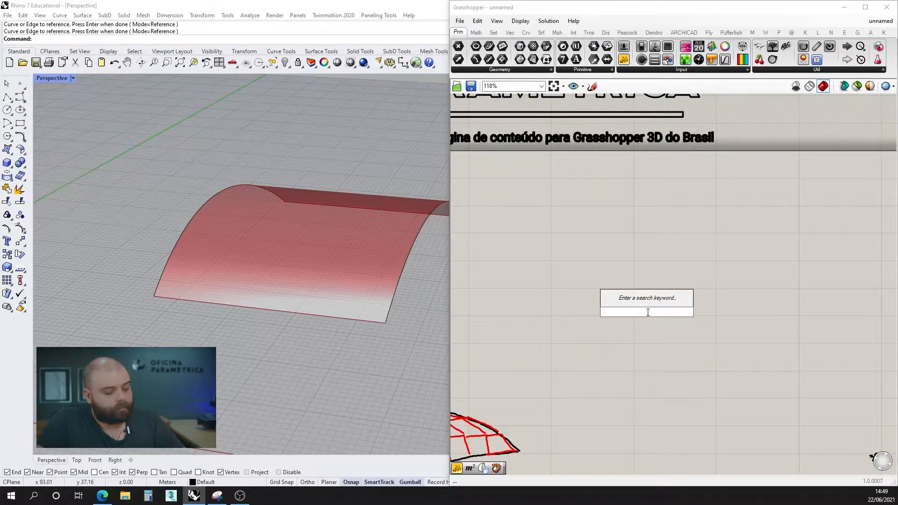
pyautogui.write('bouncry sol')
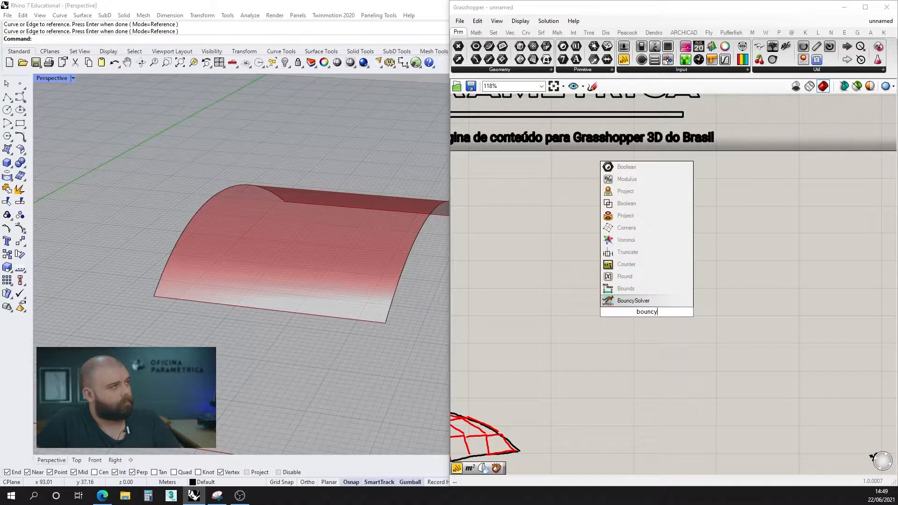
pyautogui.press('Return')
pyautogui.moveTo(647, 312); pyautogui.dragTo(767, 279)
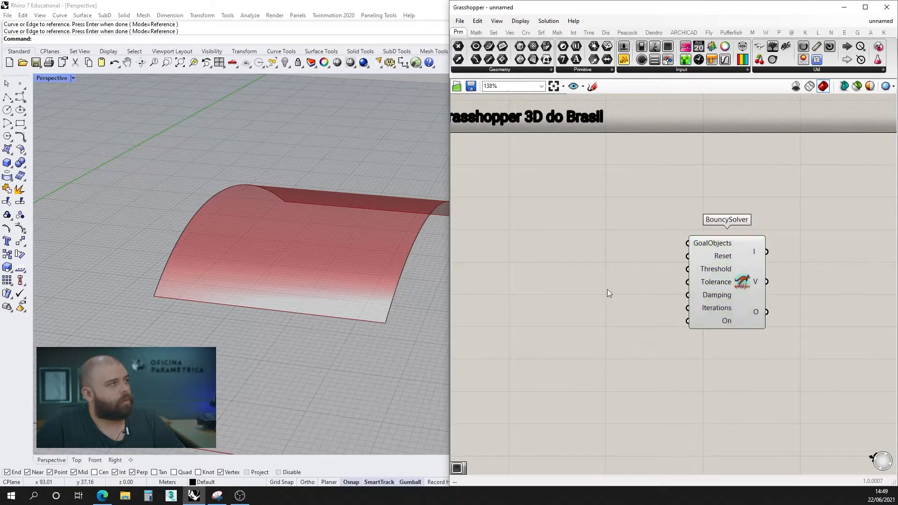
# Add a Boolean Toggle and place it beside the lower inputs of the BouncySolver.
pyautogui.doubleClick(607, 290)
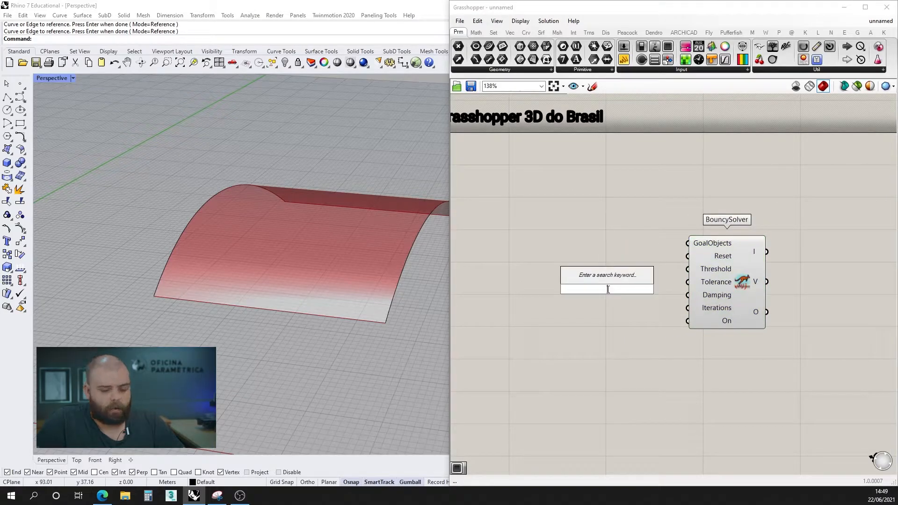
pyautogui.write('t')
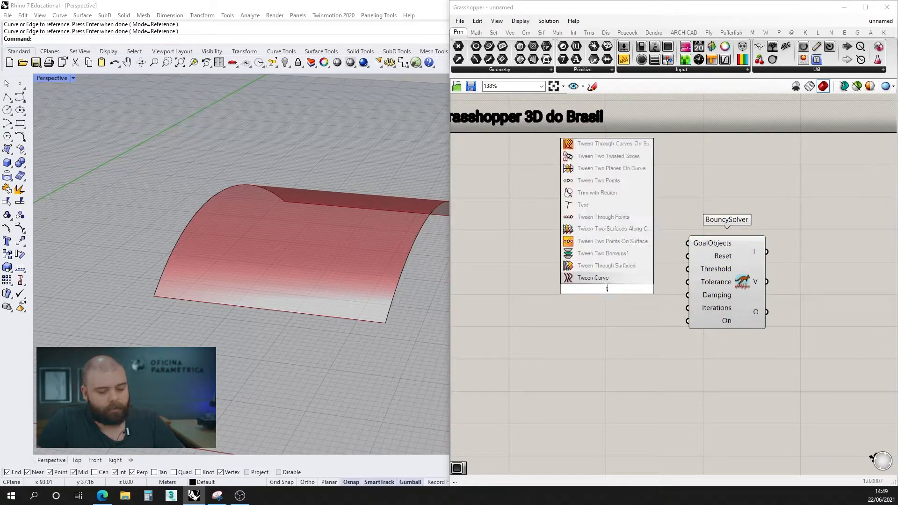
pyautogui.write('button')
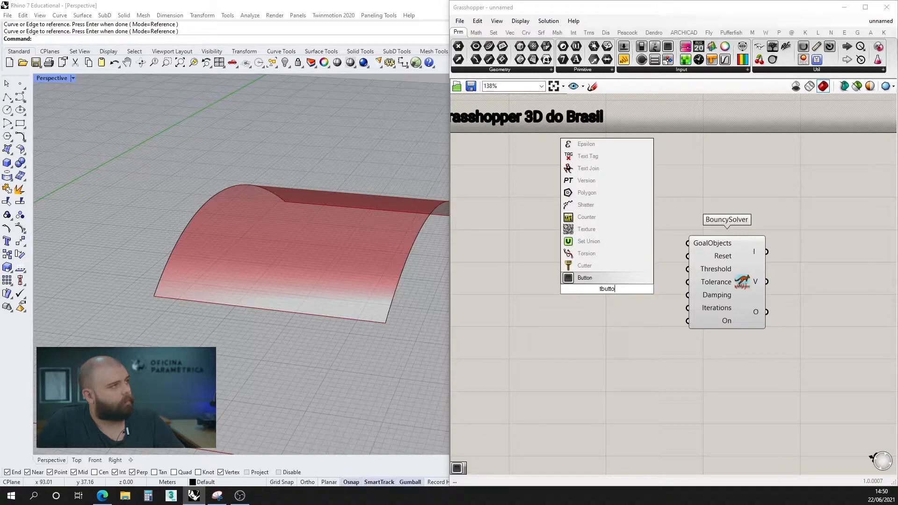
pyautogui.press('BackSpace')
pyautogui.press('BackSpace')
pyautogui.press('BackSpace')
pyautogui.press('BackSpace')
pyautogui.press('BackSpace')
pyautogui.press('BackSpace')
pyautogui.write('togg')
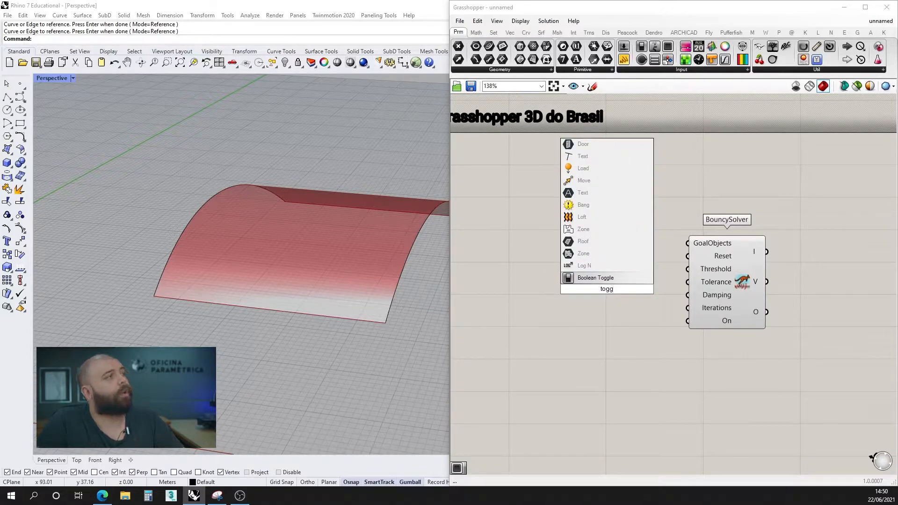
pyautogui.press('Return')
pyautogui.moveTo(607, 289); pyautogui.dragTo(607, 329)
# Add a Button component above the Boolean Toggle, beside the BouncySolver.
pyautogui.doubleClick(597, 283)
pyautogui.write('button')
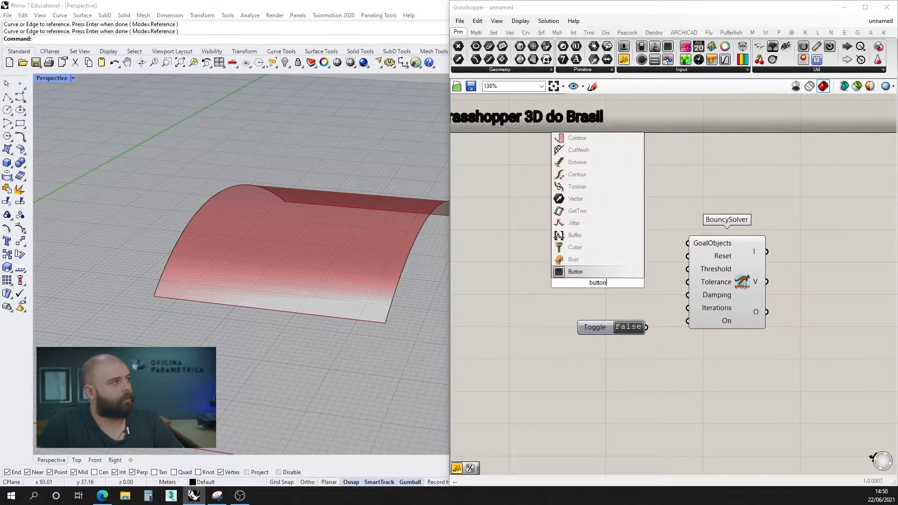
pyautogui.press('Return')
pyautogui.moveTo(599, 283); pyautogui.dragTo(601, 263)
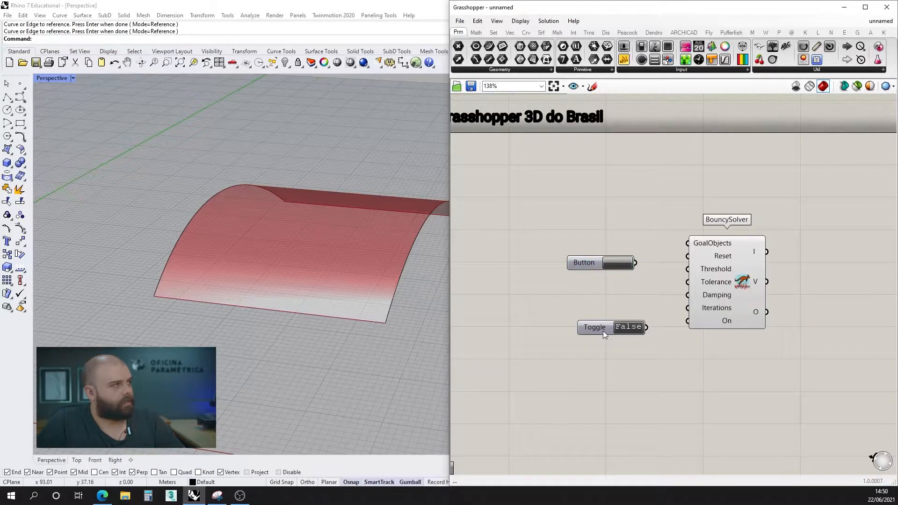
# Connect the Toggle to the solver's On input and the Button to Reset, stacking the two components together.
pyautogui.moveTo(603, 331); pyautogui.dragTo(686, 321)
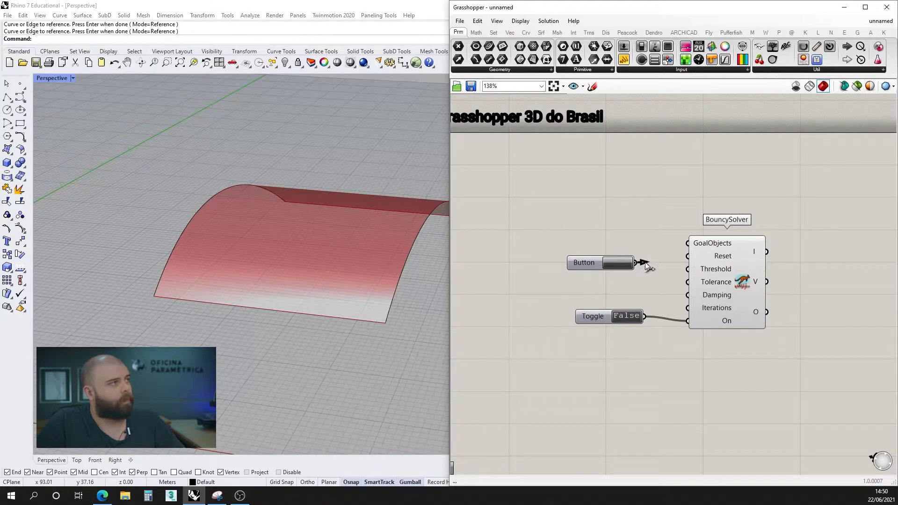
pyautogui.moveTo(646, 265); pyautogui.dragTo(687, 257)
pyautogui.moveTo(588, 312); pyautogui.dragTo(587, 340)
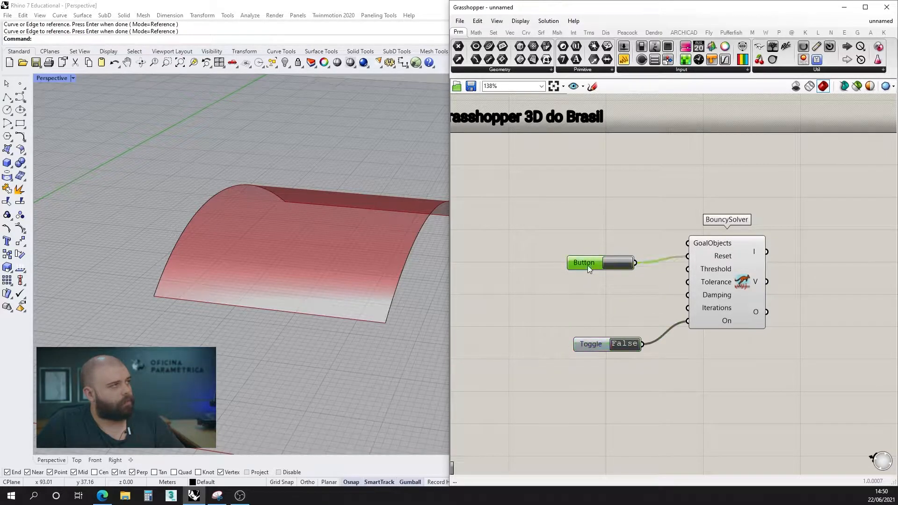
pyautogui.moveTo(587, 266); pyautogui.dragTo(593, 326)
# Add a Merge component above the Button and connect its R output to the BouncySolver's GoalObjects input.
pyautogui.doubleClick(602, 276)
pyautogui.write('merge')
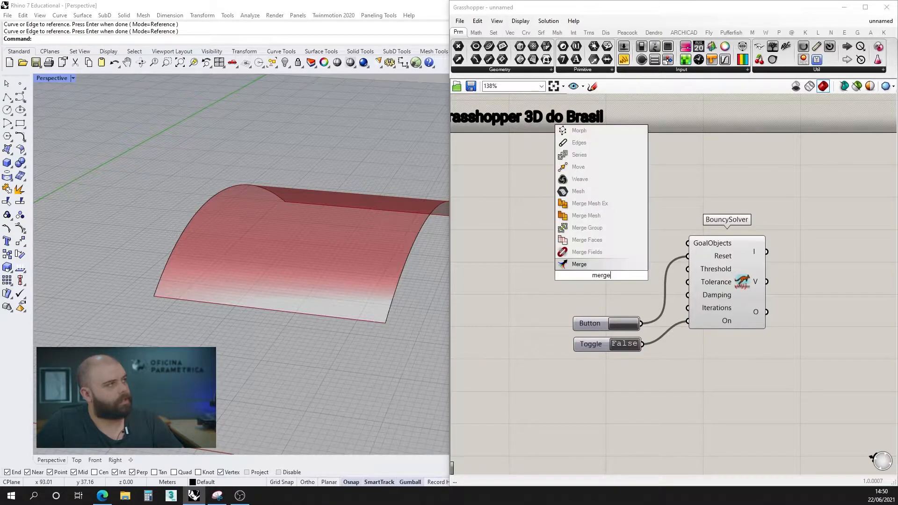
pyautogui.press('Return')
pyautogui.moveTo(603, 276); pyautogui.dragTo(567, 228)
pyautogui.scroll(-5, 567, 228)
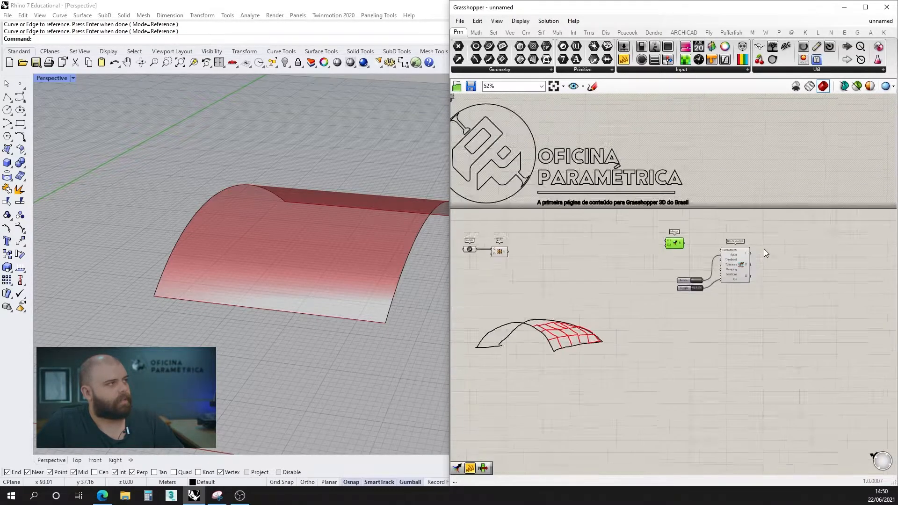
pyautogui.scroll(3, 764, 249)
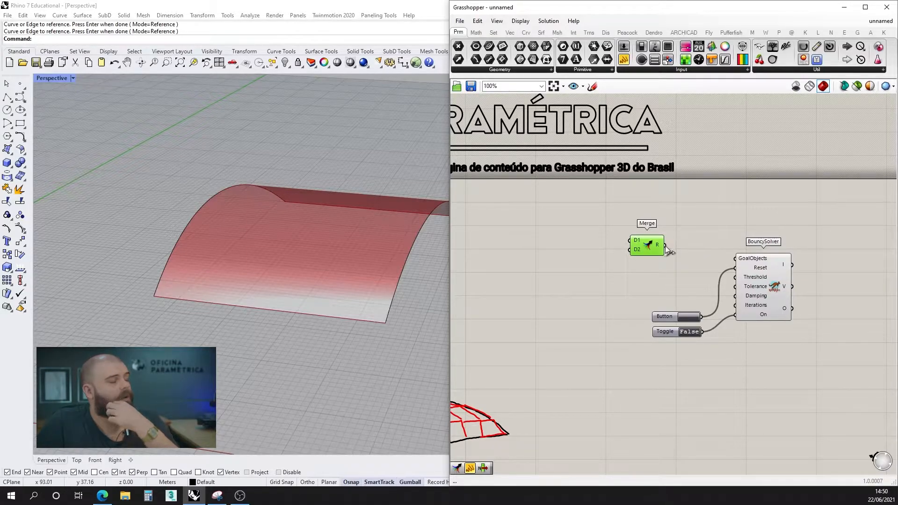
pyautogui.scroll(4, 748, 260)
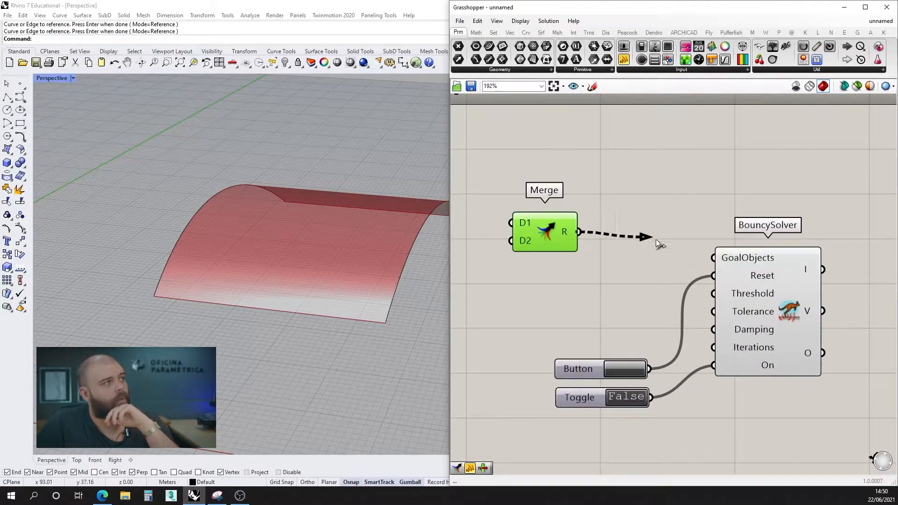
pyautogui.moveTo(655, 240); pyautogui.dragTo(713, 258)
pyautogui.click(605, 264)
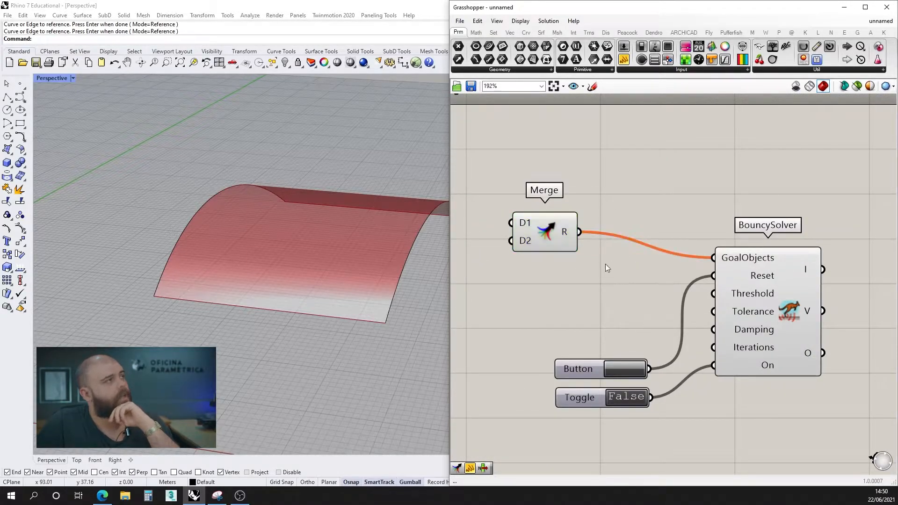
# Flatten the Merge component's R output and move the whole solver group farther from the Loft component.
pyautogui.rightClick(574, 233)
pyautogui.scroll(-1, 672, 212)
pyautogui.moveTo(786, 346); pyautogui.dragTo(601, 201)
pyautogui.moveTo(719, 241); pyautogui.dragTo(769, 263)
pyautogui.click(773, 207)
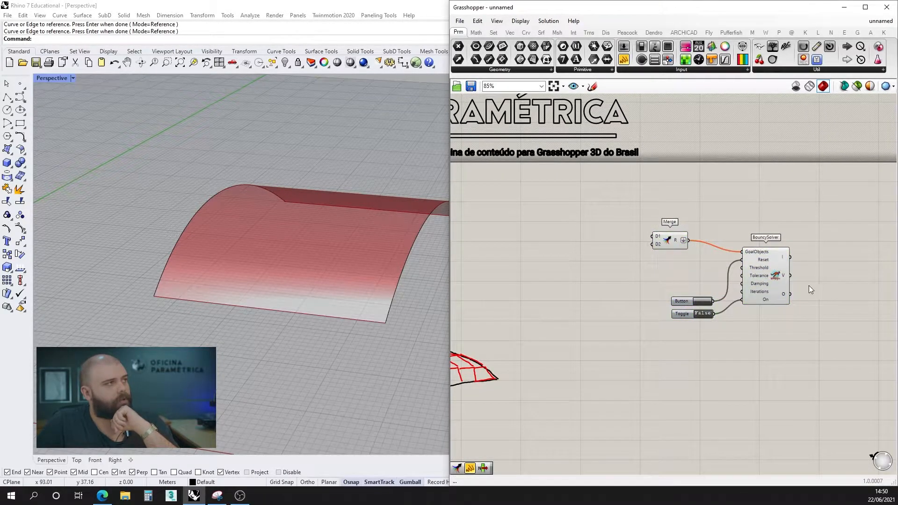
pyautogui.scroll(3, 790, 290)
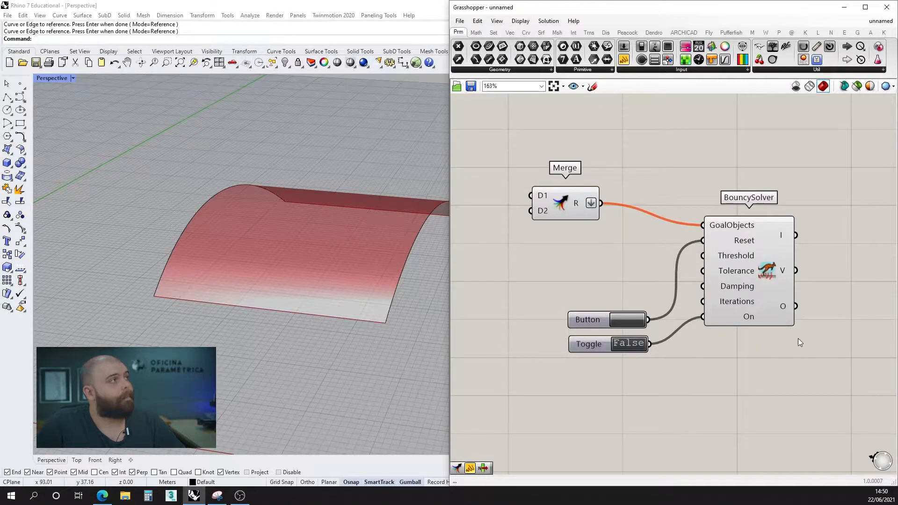
pyautogui.scroll(-5, 787, 343)
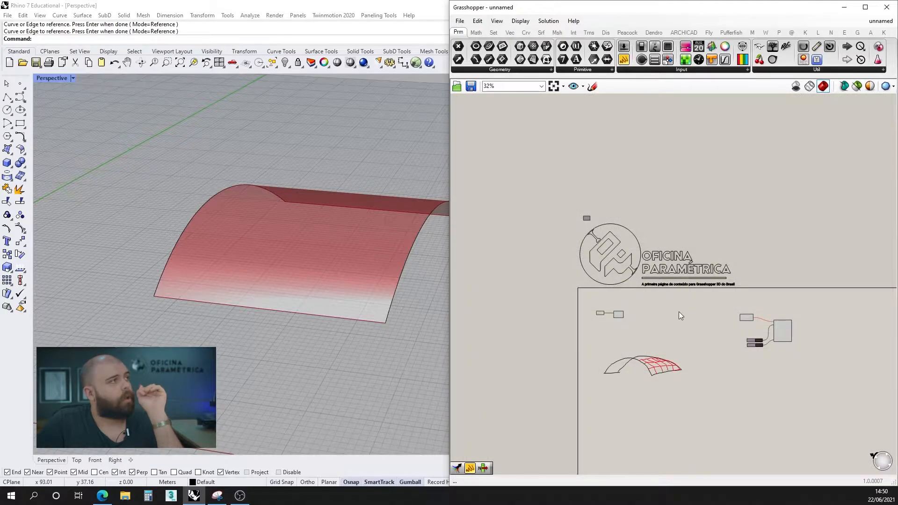
# Add a Mesh Surface component between Loft and Merge and connect the Loft output to its S input.
pyautogui.scroll(2, 683, 323)
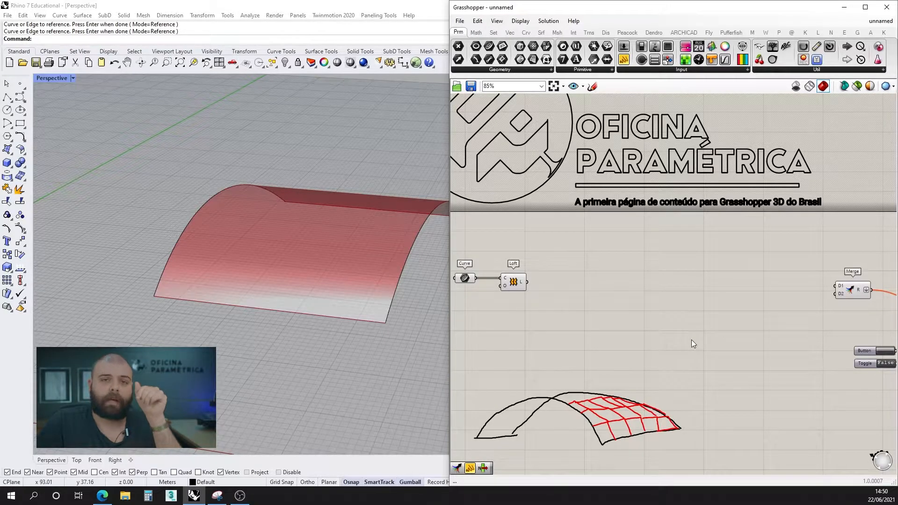
pyautogui.doubleClick(661, 304)
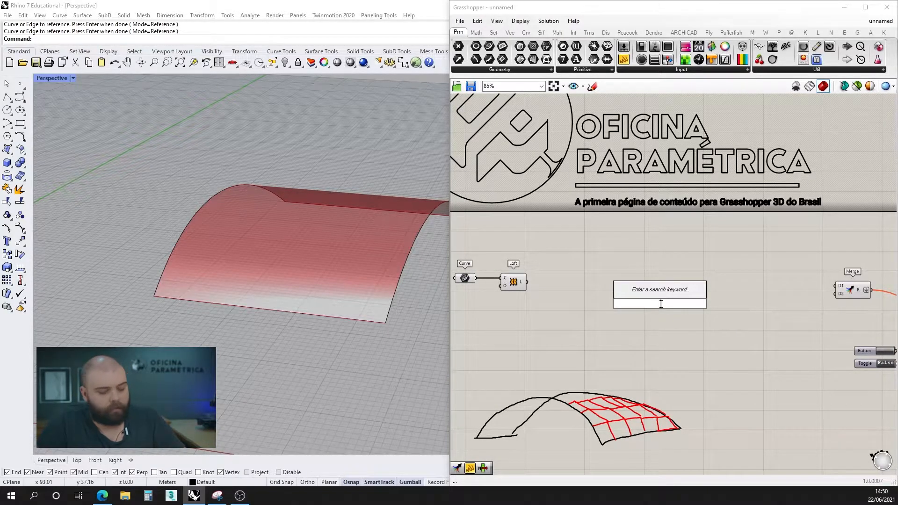
pyautogui.write('mesh surf')
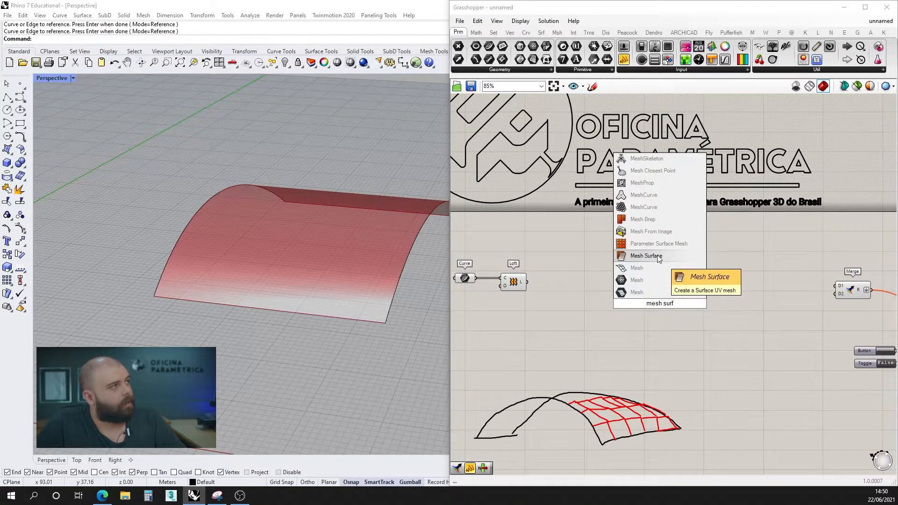
pyautogui.click(658, 258)
pyautogui.scroll(4, 517, 283)
pyautogui.click(520, 285)
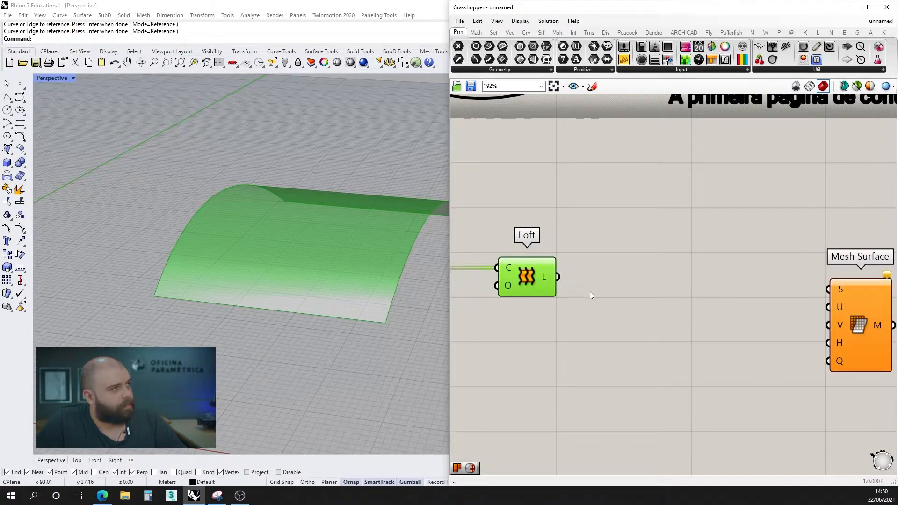
pyautogui.scroll(-2, 590, 291)
pyautogui.moveTo(787, 302); pyautogui.dragTo(714, 282)
pyautogui.click(678, 245)
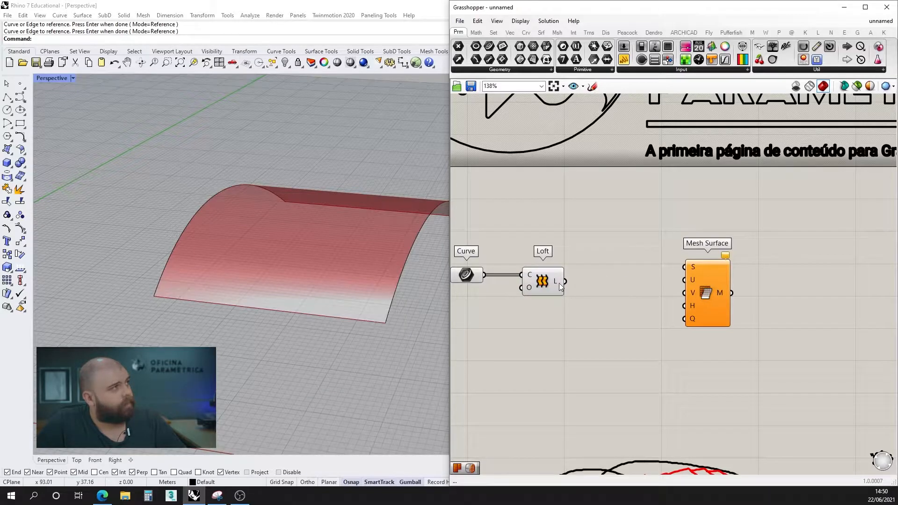
pyautogui.moveTo(561, 287); pyautogui.dragTo(737, 311)
# Turn off the preview of the Curve and Loft components so only the mesh is displayed.
pyautogui.scroll(-4, 730, 304)
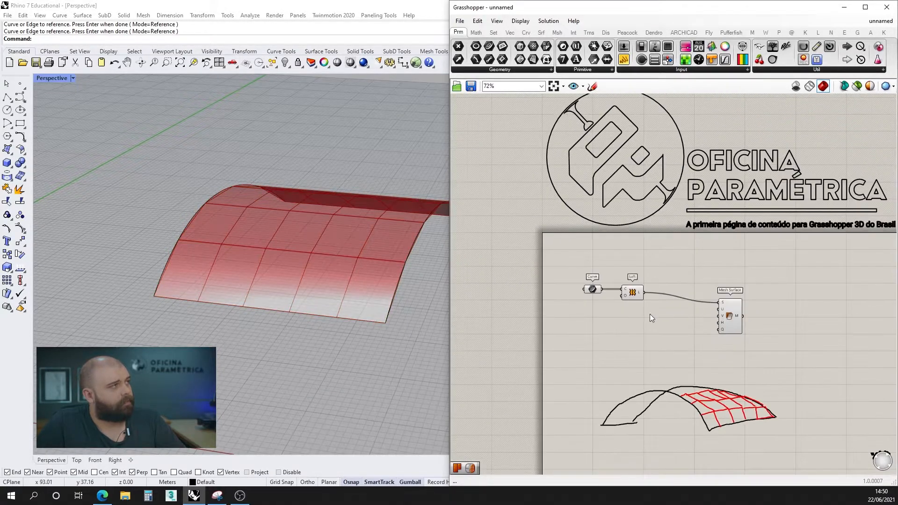
pyautogui.moveTo(646, 332); pyautogui.dragTo(571, 271)
pyautogui.middleClick(638, 301)
pyautogui.click(670, 269)
pyautogui.click(587, 307)
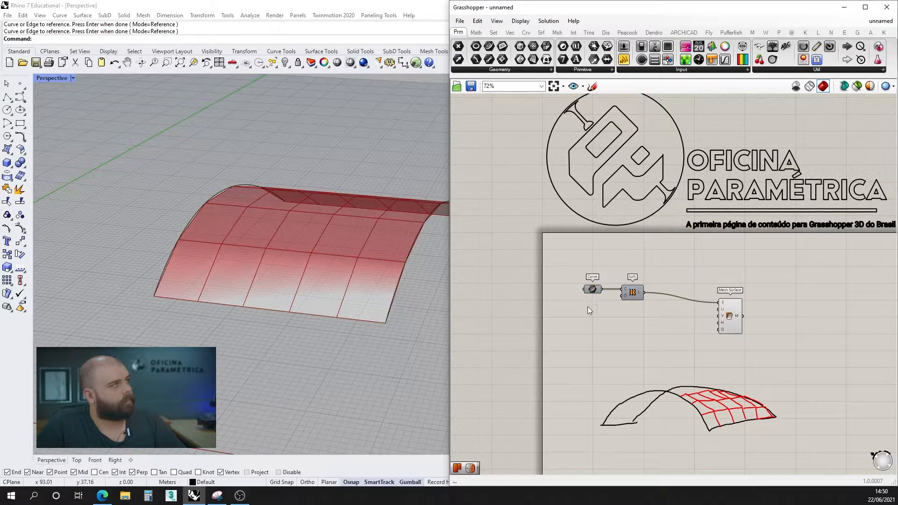
# Move the Mesh Surface component closer to Loft so the wire between them runs straight.
pyautogui.scroll(3, 733, 320)
pyautogui.scroll(-2, 574, 304)
pyautogui.moveTo(736, 318); pyautogui.dragTo(661, 295)
pyautogui.click(659, 305)
pyautogui.scroll(5, 677, 299)
pyautogui.scroll(-6, 706, 295)
pyautogui.scroll(2, 661, 295)
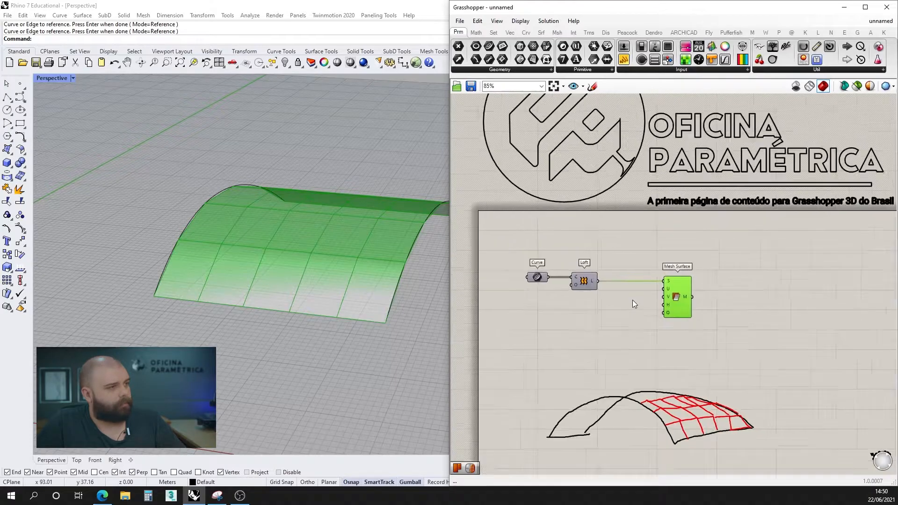
pyautogui.click(632, 299)
# Add a 0 to 20 number slider set to 10 and connect it to the Mesh Surface's U and V inputs.
pyautogui.moveTo(330, 266); pyautogui.dragTo(222, 274, button='right')
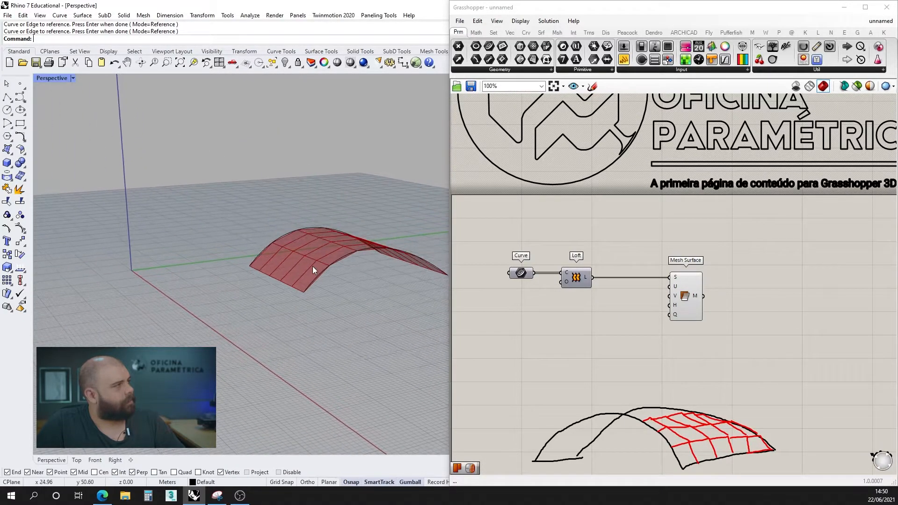
pyautogui.scroll(6, 312, 265)
pyautogui.scroll(5, 655, 307)
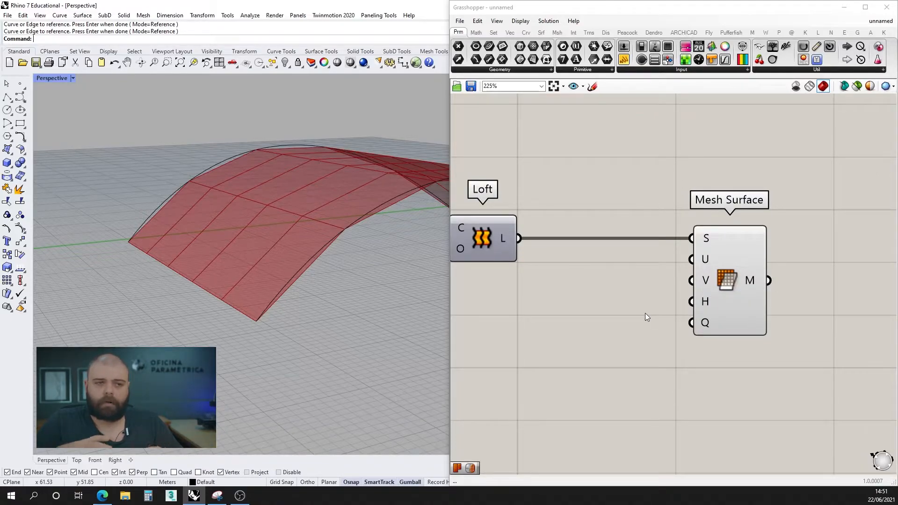
pyautogui.doubleClick(601, 321)
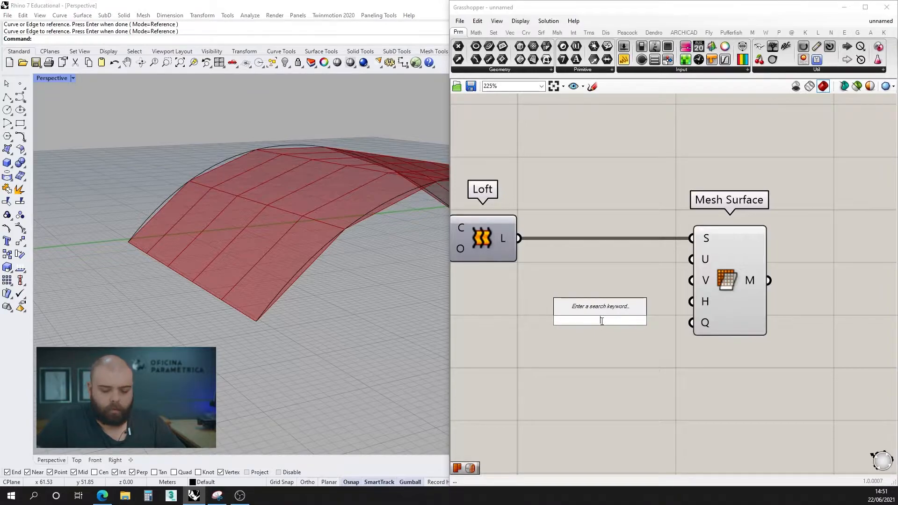
pyautogui.write('0')
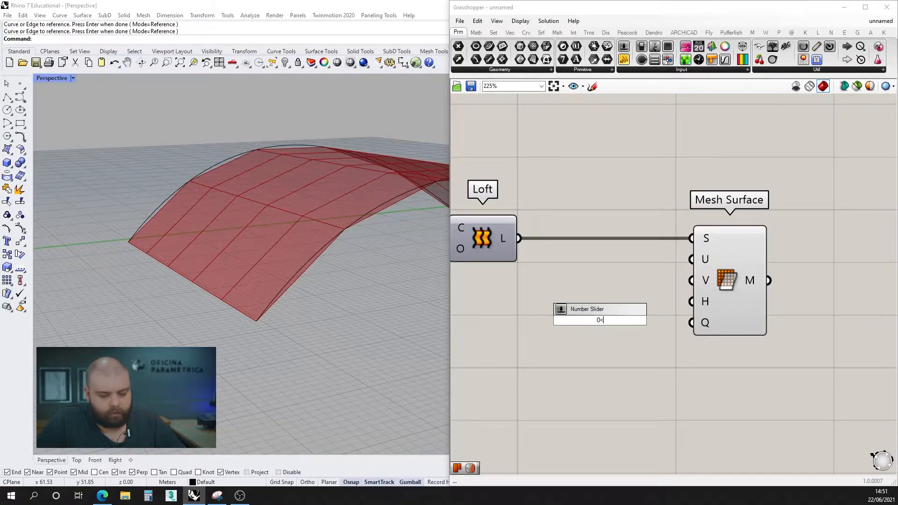
pyautogui.write('<20')
pyautogui.press('Return')
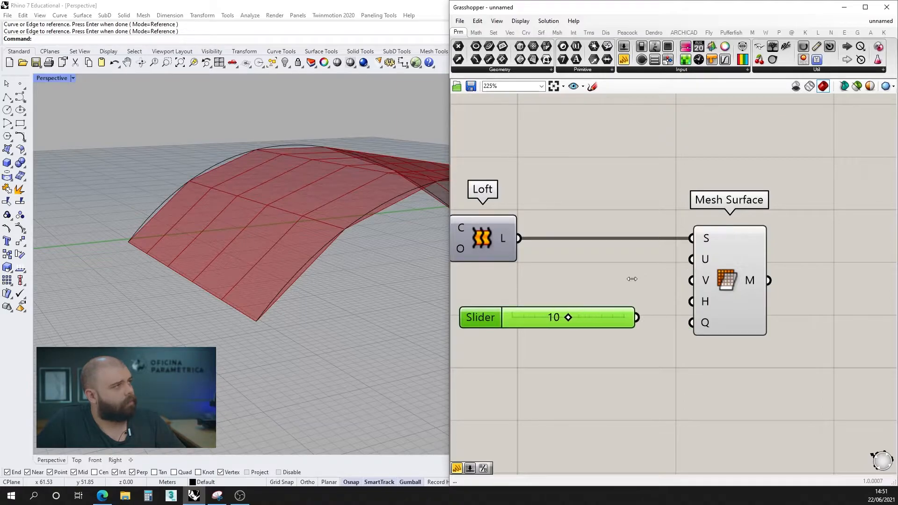
pyautogui.moveTo(631, 317); pyautogui.dragTo(694, 281)
pyautogui.moveTo(714, 279); pyautogui.dragTo(742, 301)
pyautogui.click(678, 346)
# Compare the mesh with the arch curves at a U and V count of 4 and return the slider to 10.
pyautogui.moveTo(392, 307); pyautogui.dragTo(321, 262, button='right')
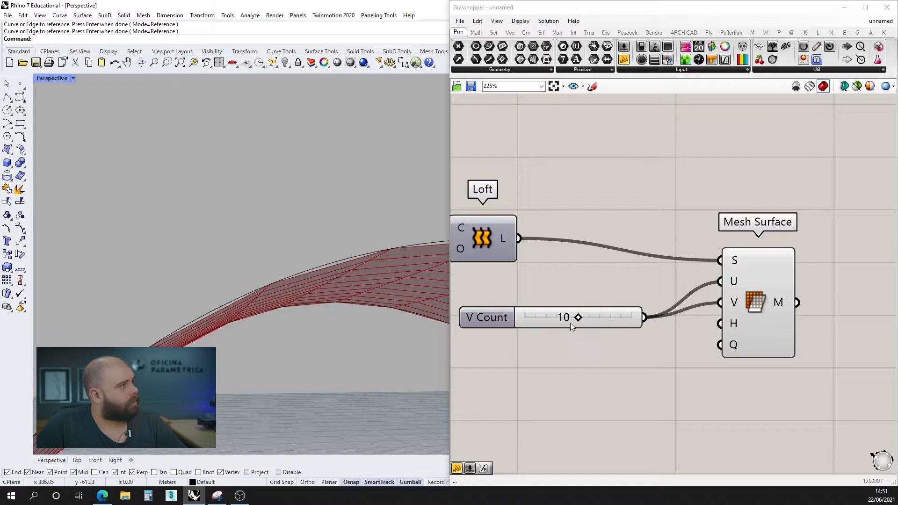
pyautogui.moveTo(578, 318); pyautogui.dragTo(545, 317)
pyautogui.moveTo(316, 293); pyautogui.dragTo(378, 286, button='right')
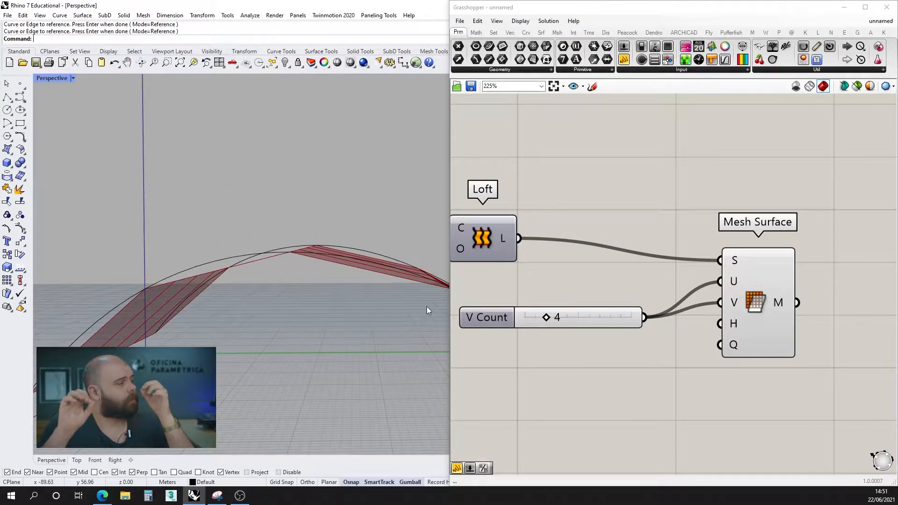
pyautogui.moveTo(429, 299); pyautogui.dragTo(362, 295, button='right')
pyautogui.scroll(-4, 273, 265)
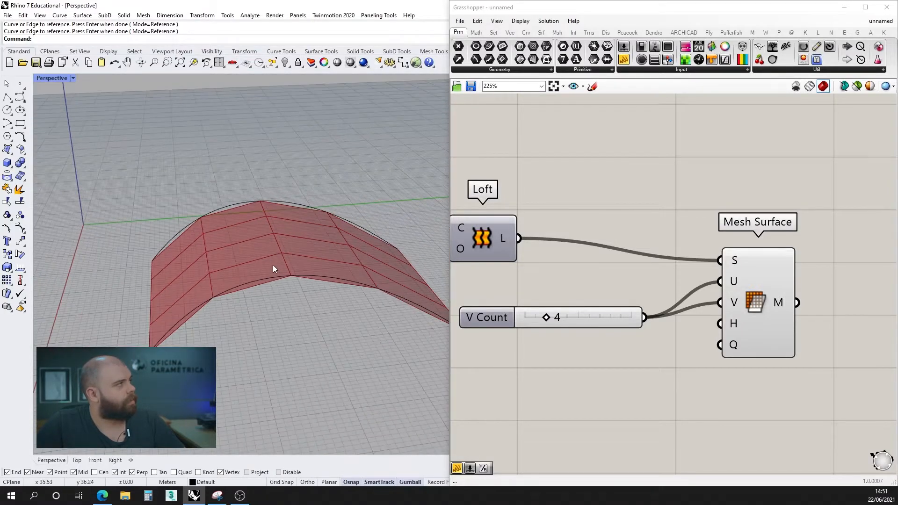
pyautogui.moveTo(273, 265); pyautogui.dragTo(335, 286, button='right')
pyautogui.scroll(-5, 364, 255)
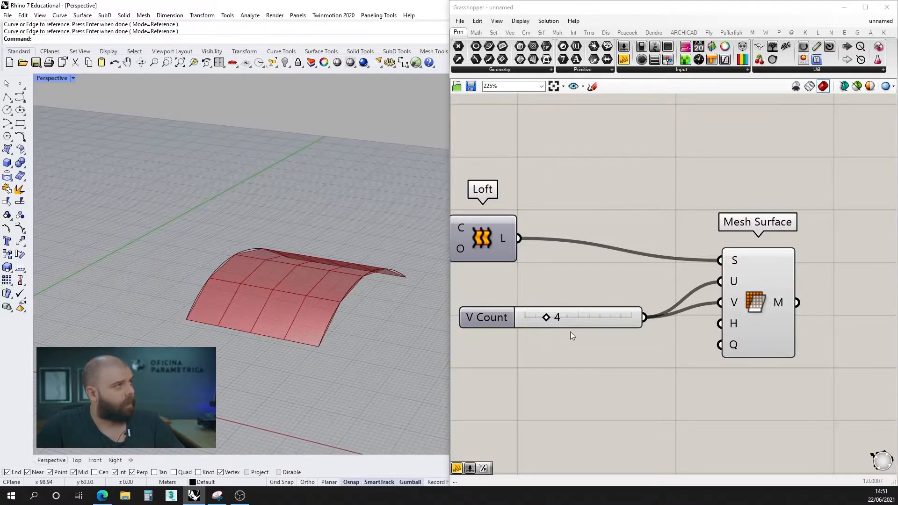
pyautogui.moveTo(545, 317); pyautogui.dragTo(577, 322)
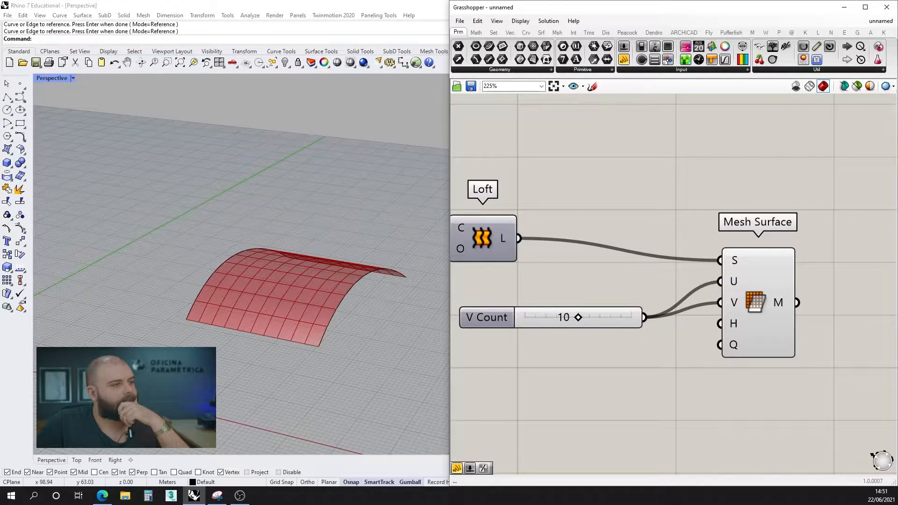
pyautogui.hotkey('alt', 'Tab')
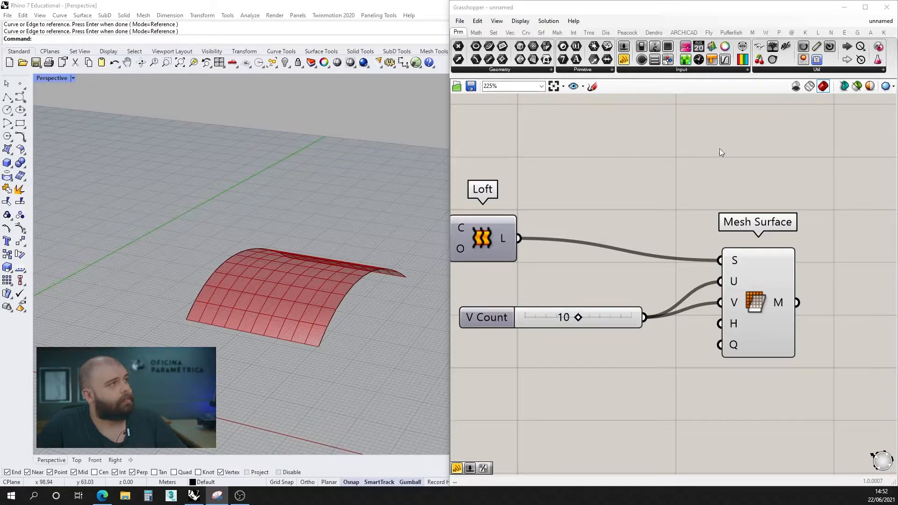
# Add a Show goal component on the free canvas beside Mesh Surface.
pyautogui.scroll(-2, 609, 277)
pyautogui.scroll(-4, 543, 282)
pyautogui.scroll(5, 640, 273)
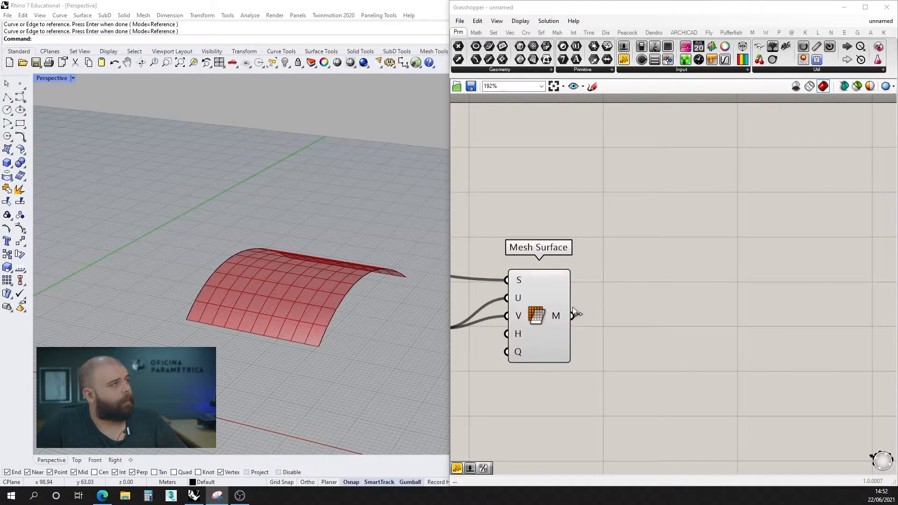
pyautogui.scroll(-5, 625, 307)
pyautogui.scroll(4, 588, 315)
pyautogui.click(592, 296)
pyautogui.doubleClick(698, 285)
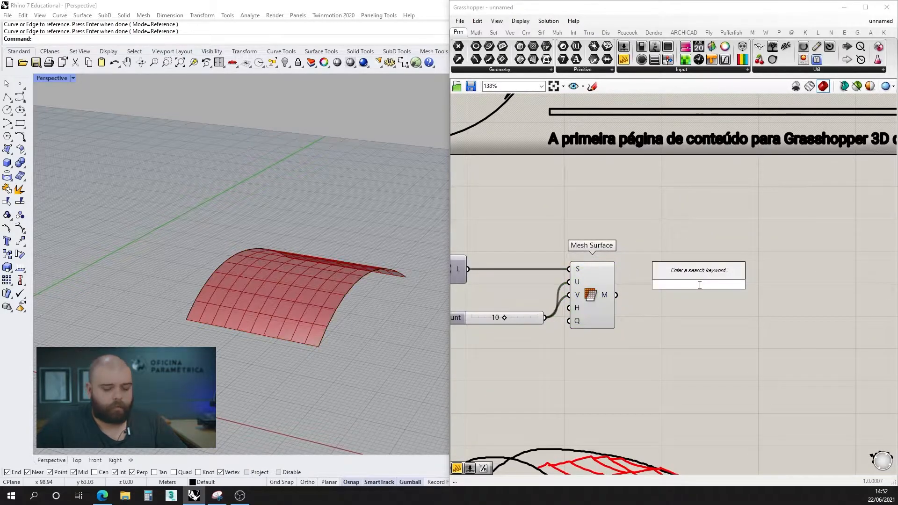
pyautogui.write('show')
pyautogui.press('Return')
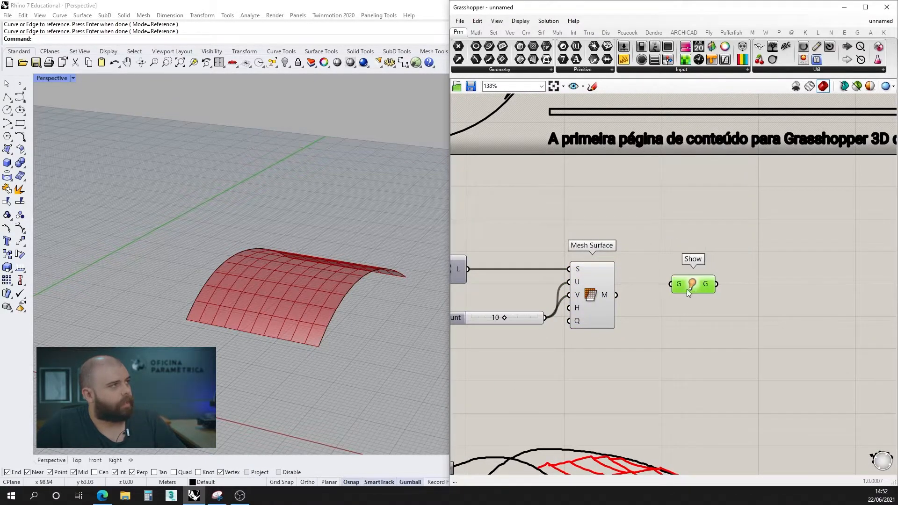
# Move Show farther from Mesh Surface and connect the Mesh Surface's M output to its G input.
pyautogui.scroll(-4, 687, 289)
pyautogui.scroll(4, 568, 295)
pyautogui.click(547, 309)
pyautogui.moveTo(552, 322); pyautogui.dragTo(781, 316)
pyautogui.click(778, 330)
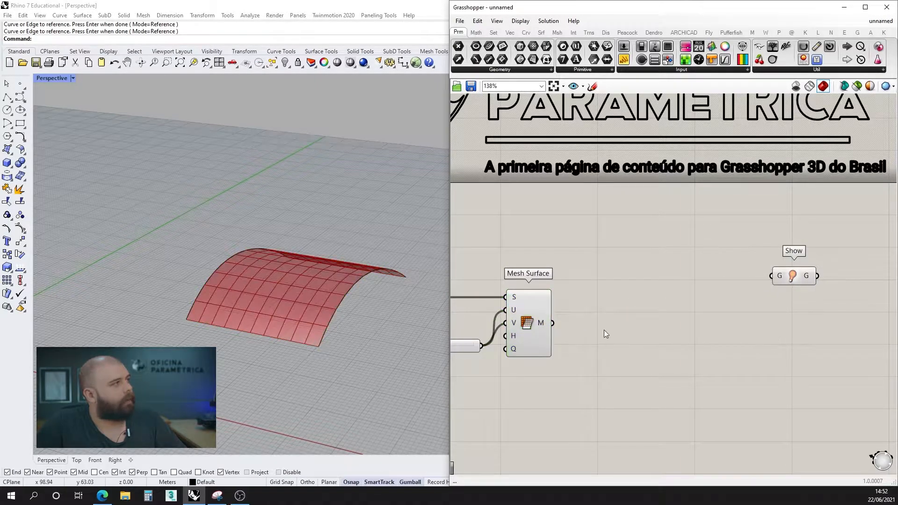
pyautogui.moveTo(552, 323); pyautogui.dragTo(746, 259)
pyautogui.click(640, 279)
pyautogui.scroll(-5, 601, 277)
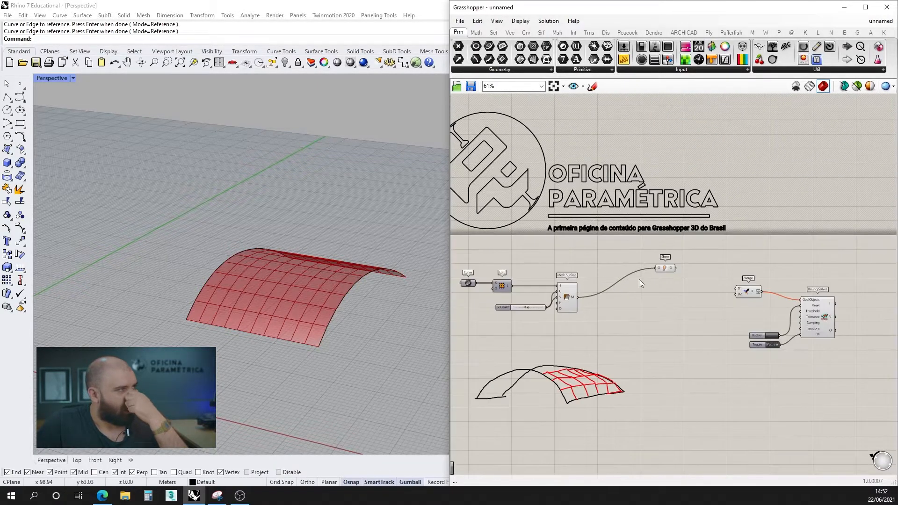
# Connect Show's G output to Merge's D1 input and move Show slightly higher to free space beneath it.
pyautogui.scroll(6, 753, 287)
pyautogui.moveTo(540, 238); pyautogui.dragTo(698, 292)
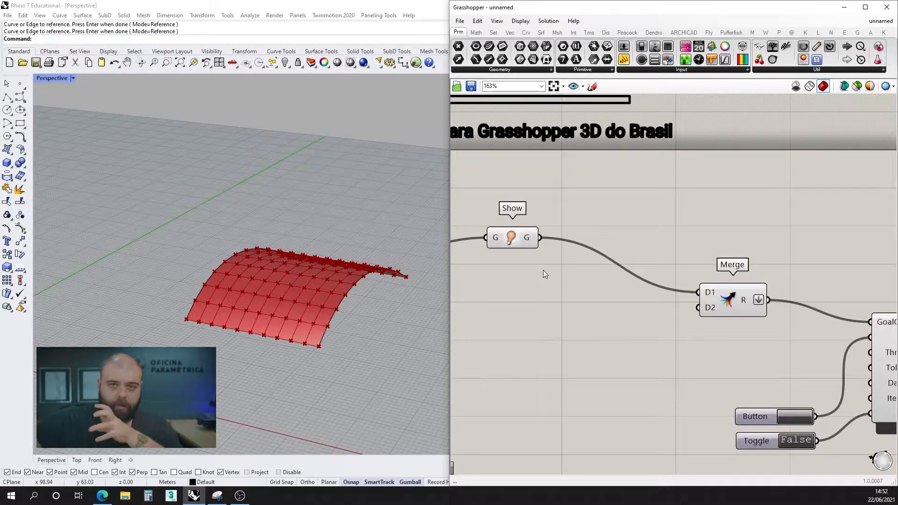
pyautogui.scroll(-3, 731, 299)
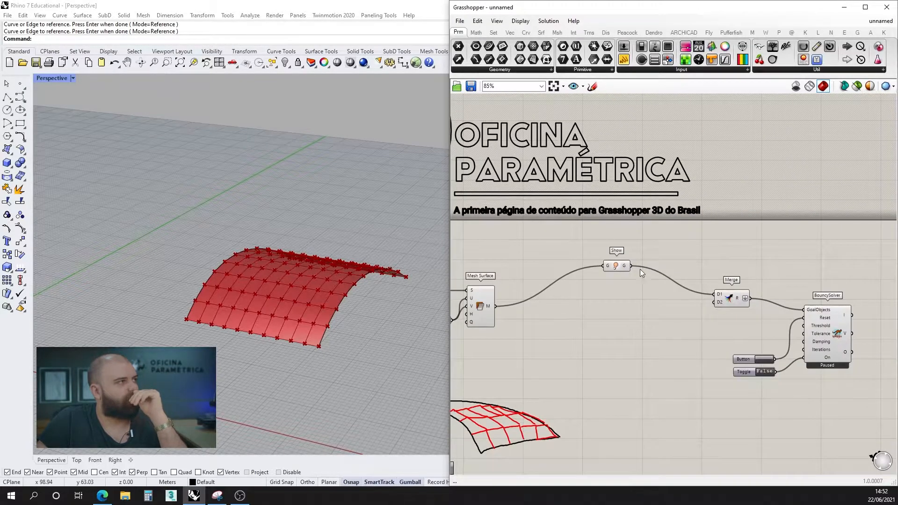
pyautogui.click(621, 257)
pyautogui.moveTo(621, 257); pyautogui.dragTo(624, 248)
pyautogui.click(641, 277)
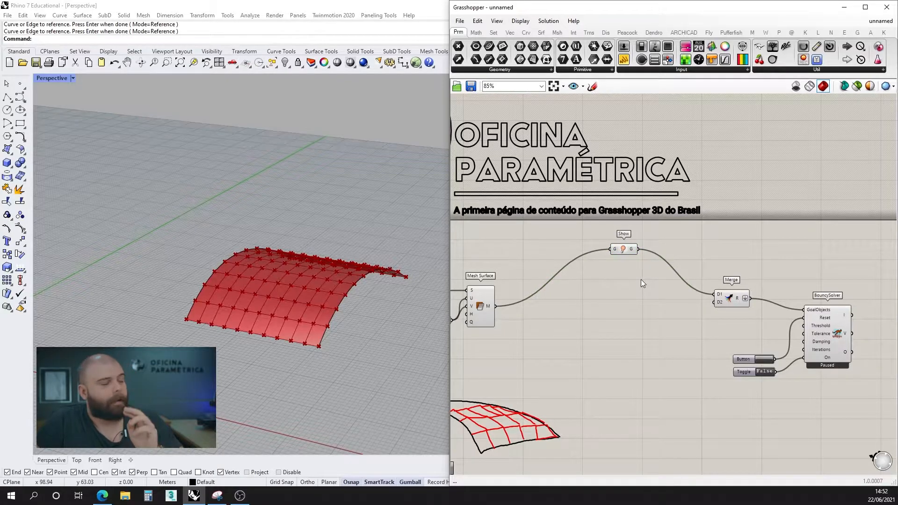
# Add Kangaroo's Planarize mesh goal below Show and position it there.
pyautogui.doubleClick(602, 313)
pyautogui.write('planari')
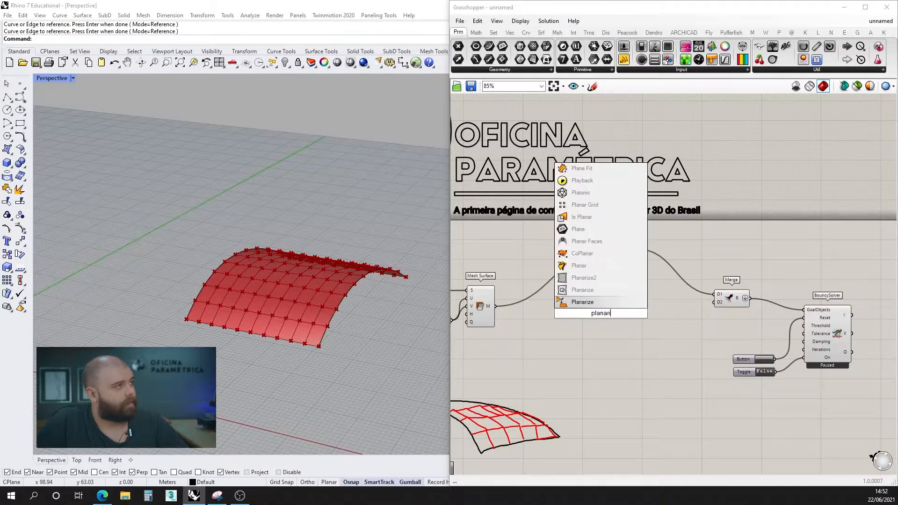
pyautogui.click(582, 302)
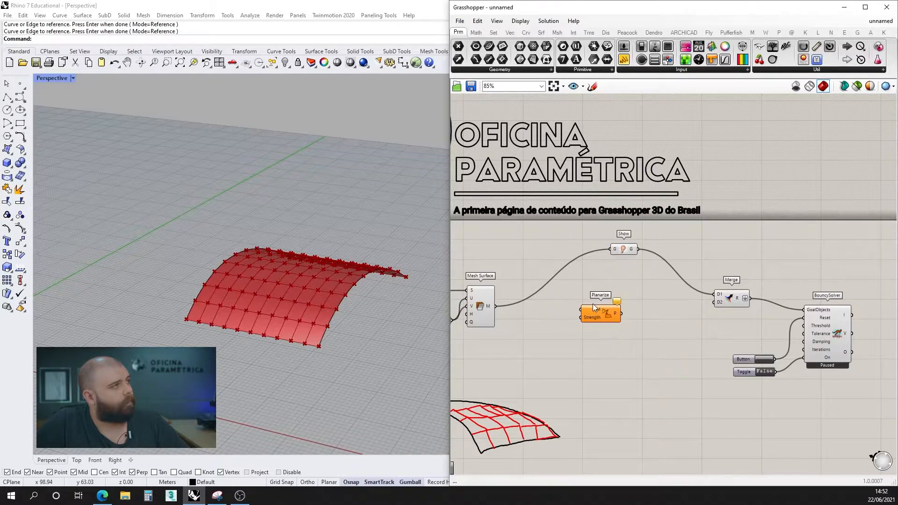
pyautogui.scroll(5, 600, 311)
pyautogui.click(642, 297)
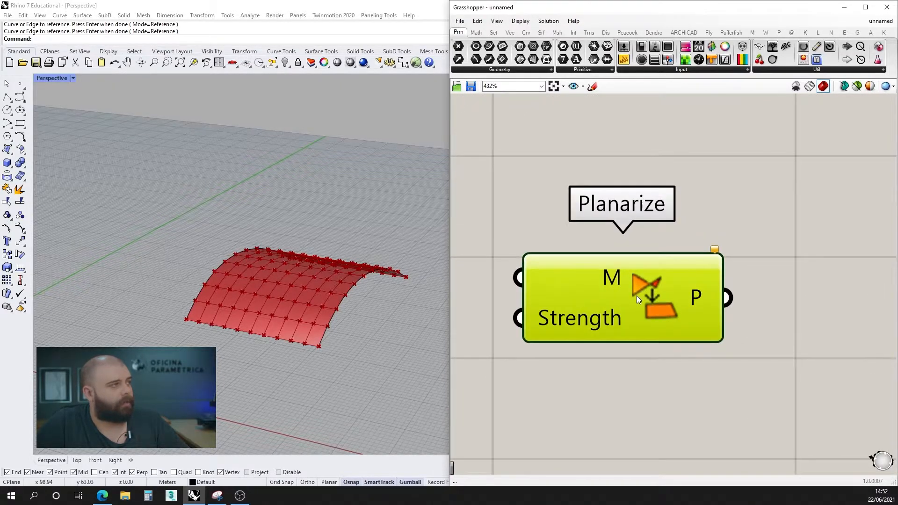
pyautogui.moveTo(637, 296)
pyautogui.scroll(-4, 636, 295)
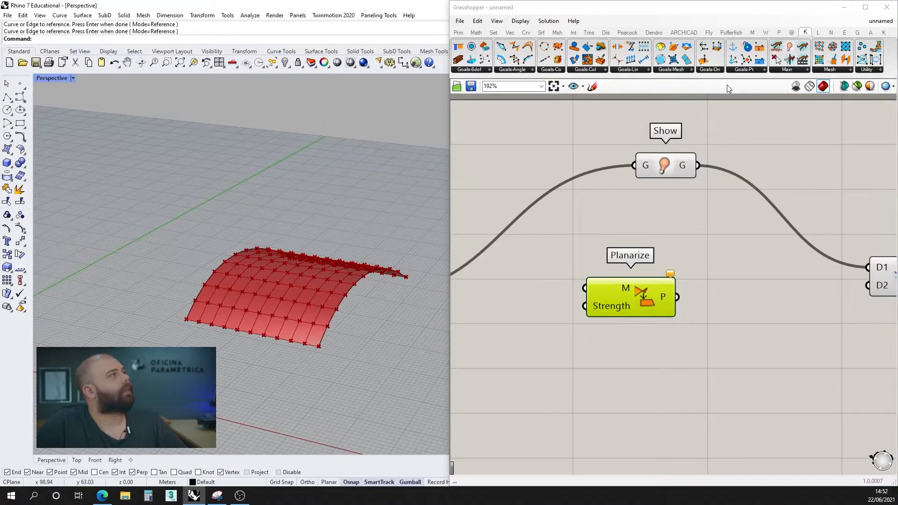
pyautogui.click(664, 71)
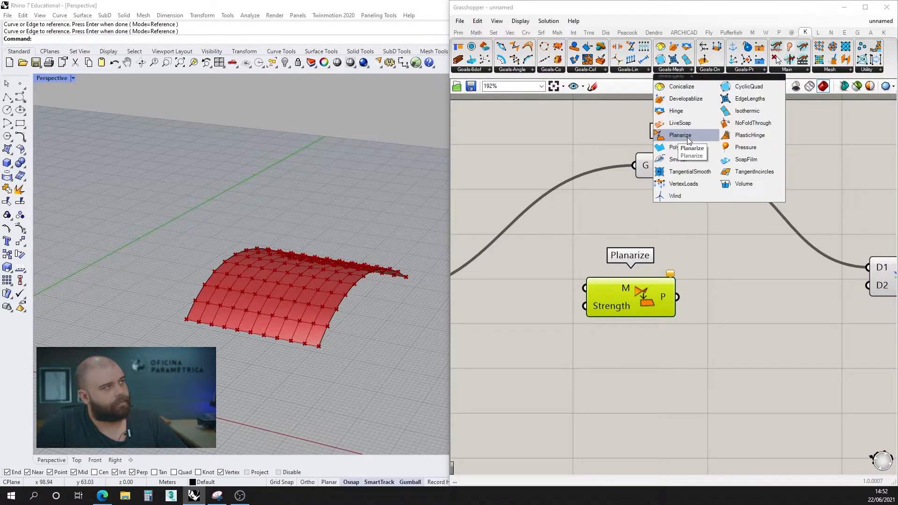
pyautogui.click(690, 211)
pyautogui.moveTo(613, 303); pyautogui.dragTo(637, 313)
pyautogui.click(687, 269)
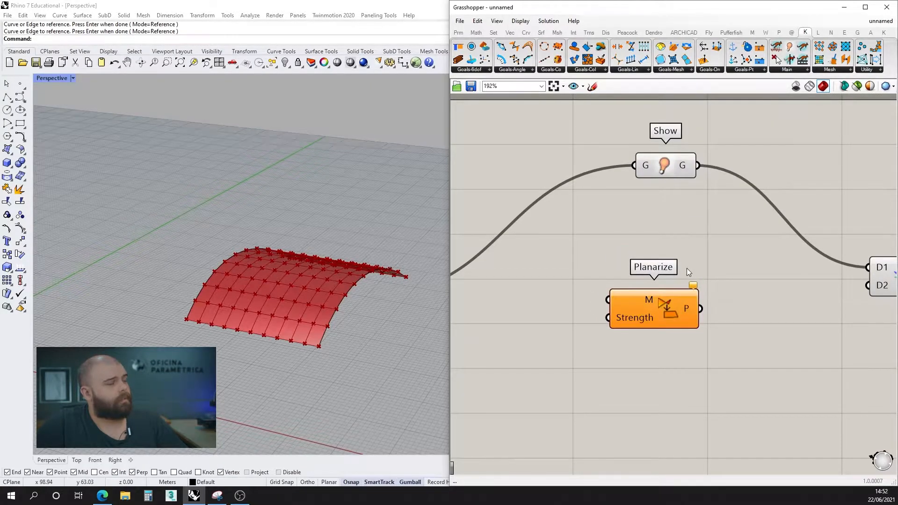
# Examine the Planarize component and its M and Strength inputs.
pyautogui.scroll(5, 664, 306)
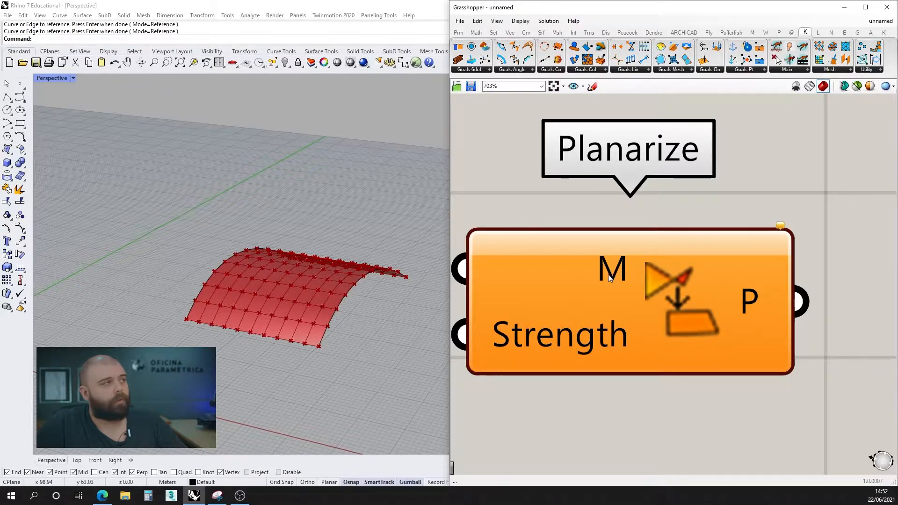
pyautogui.scroll(-2, 610, 278)
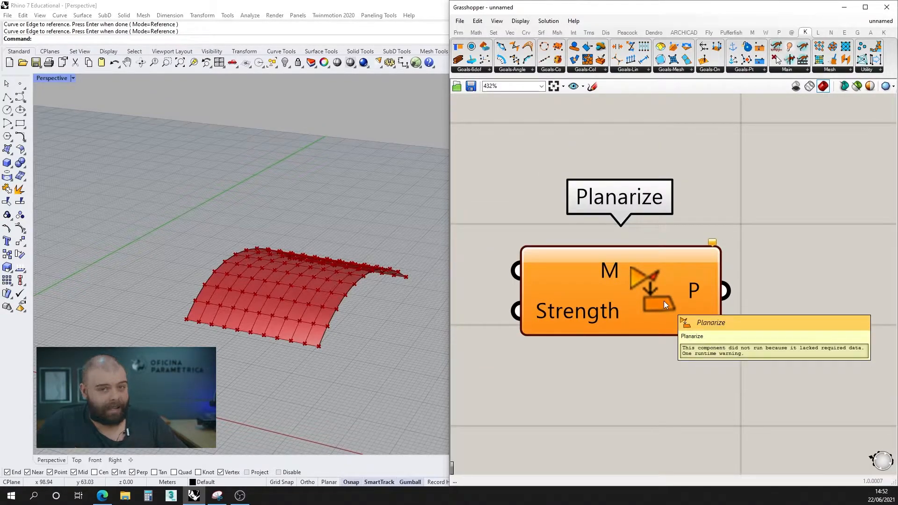
pyautogui.scroll(-3, 674, 293)
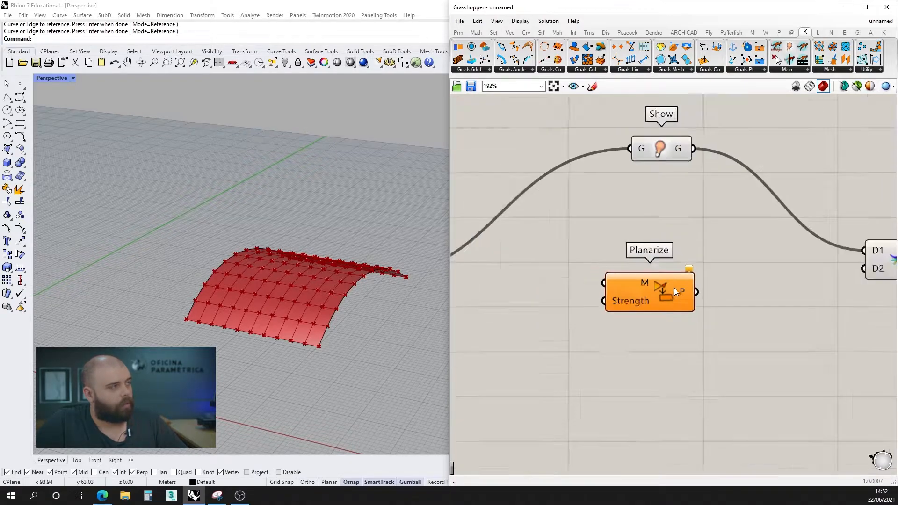
pyautogui.scroll(-1, 675, 288)
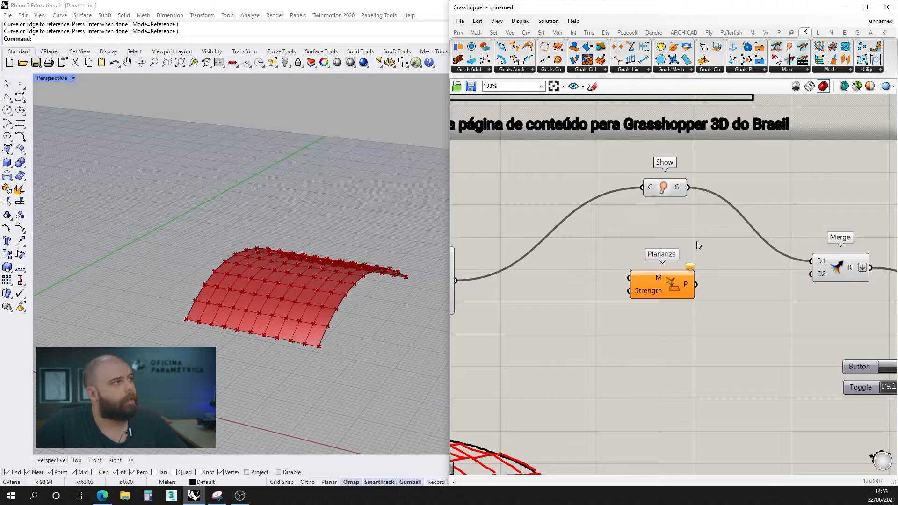
pyautogui.scroll(3, 672, 260)
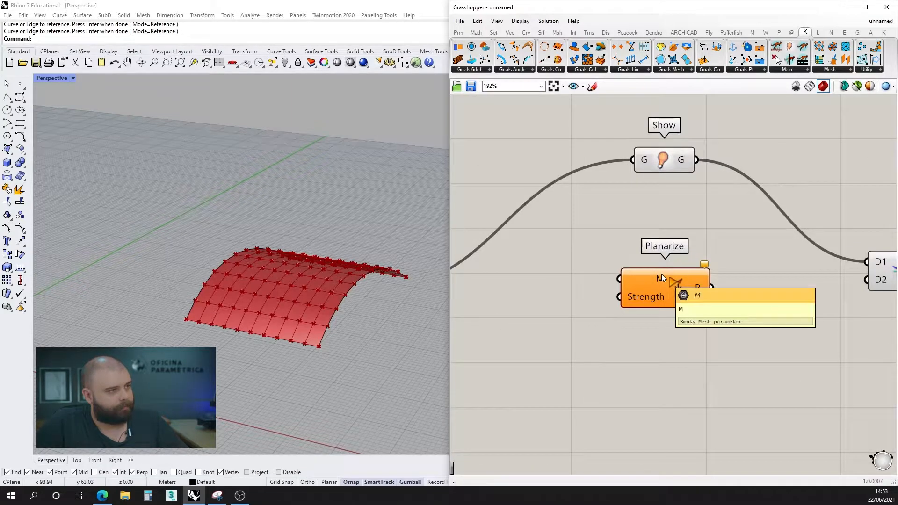
pyautogui.scroll(-5, 711, 279)
pyautogui.scroll(5, 569, 260)
# Shift Mesh Surface and its slider toward Loft and insert Kangaroo's Combine&Clean component on the wire feeding Show.
pyautogui.scroll(-4, 591, 292)
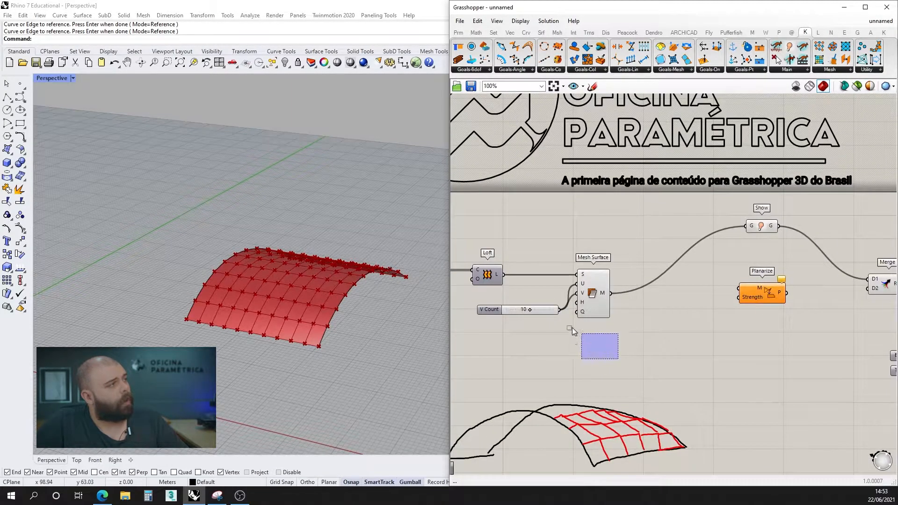
pyautogui.doubleClick(638, 306)
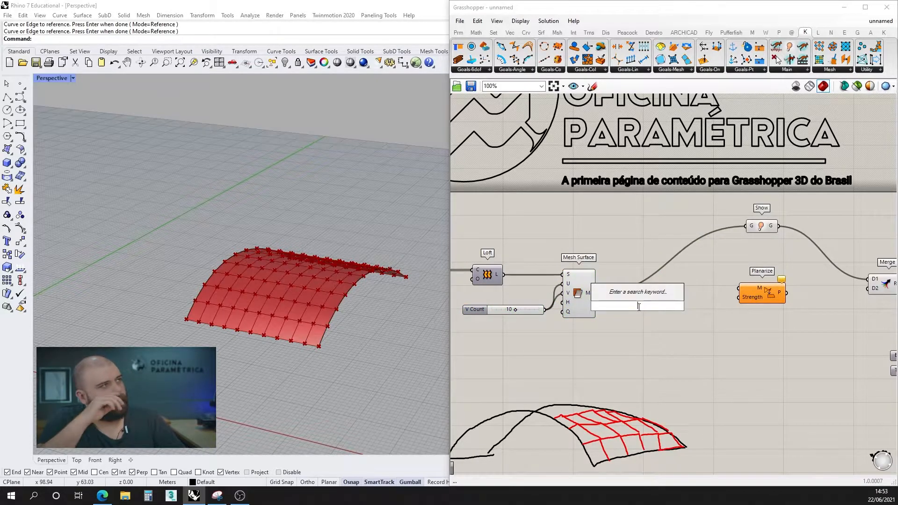
pyautogui.click(717, 273)
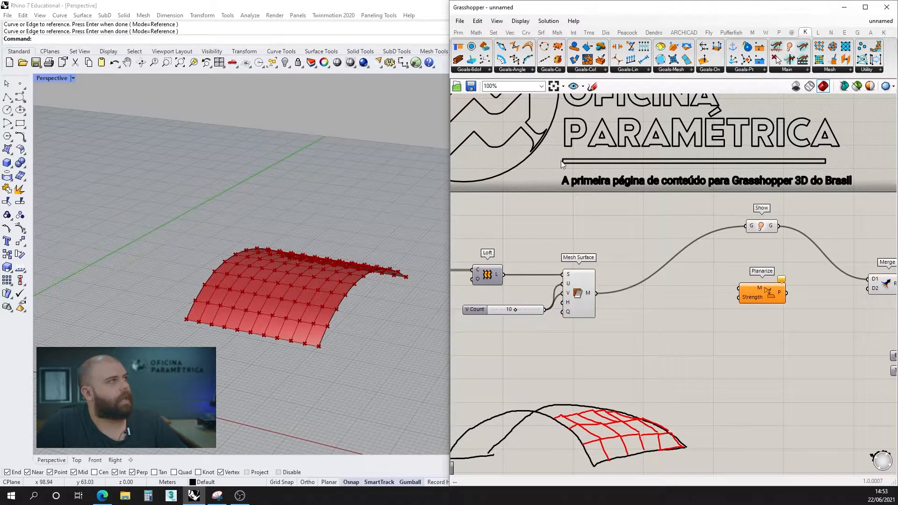
pyautogui.click(835, 70)
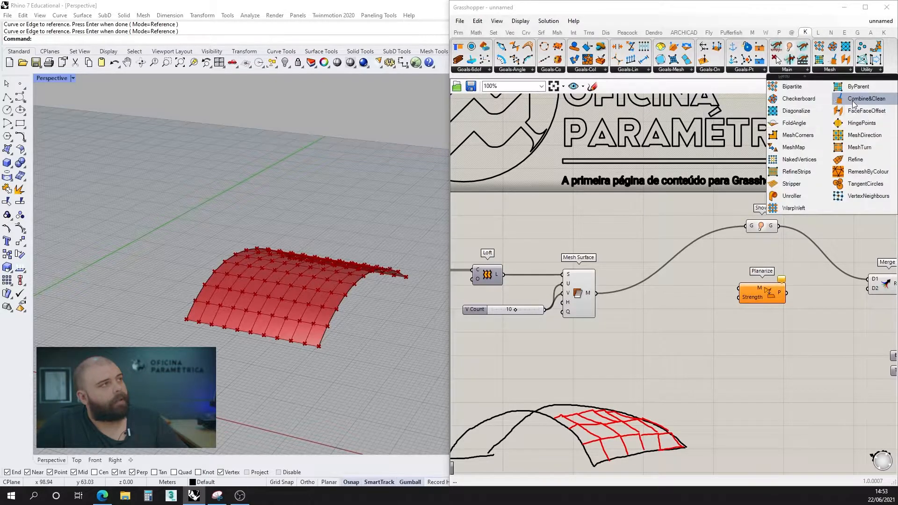
pyautogui.moveTo(842, 98); pyautogui.dragTo(641, 305)
pyautogui.scroll(3, 616, 292)
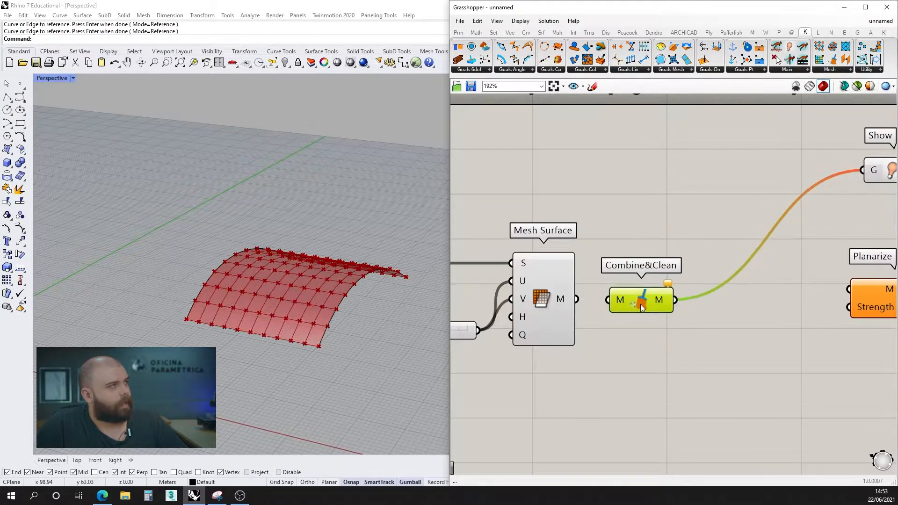
pyautogui.click(629, 252)
# Connect the Mesh Surface's M output to Combine&Clean's M input and move Combine&Clean close to Mesh Surface.
pyautogui.moveTo(584, 299); pyautogui.dragTo(617, 300)
pyautogui.moveTo(636, 301); pyautogui.dragTo(624, 295)
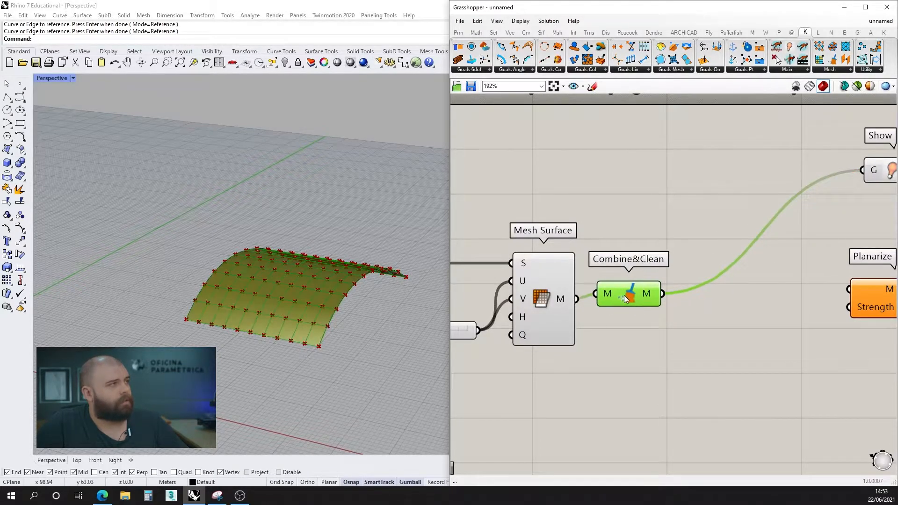
pyautogui.moveTo(647, 298)
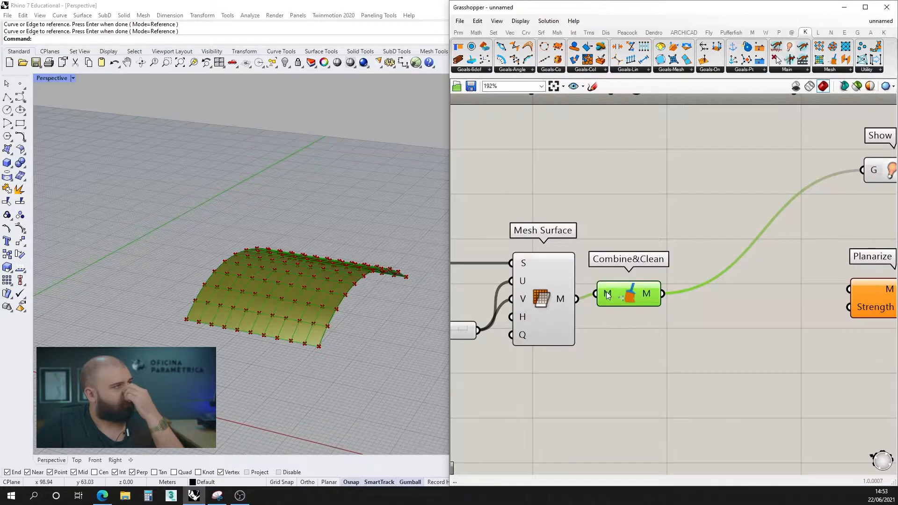
# Turn off the Mesh Surface preview and align Combine&Clean so its incoming wire runs straight.
pyautogui.scroll(-4, 671, 333)
pyautogui.scroll(-1, 671, 333)
pyautogui.moveTo(616, 376); pyautogui.dragTo(556, 271)
pyautogui.middleClick(564, 282)
pyautogui.click(596, 252)
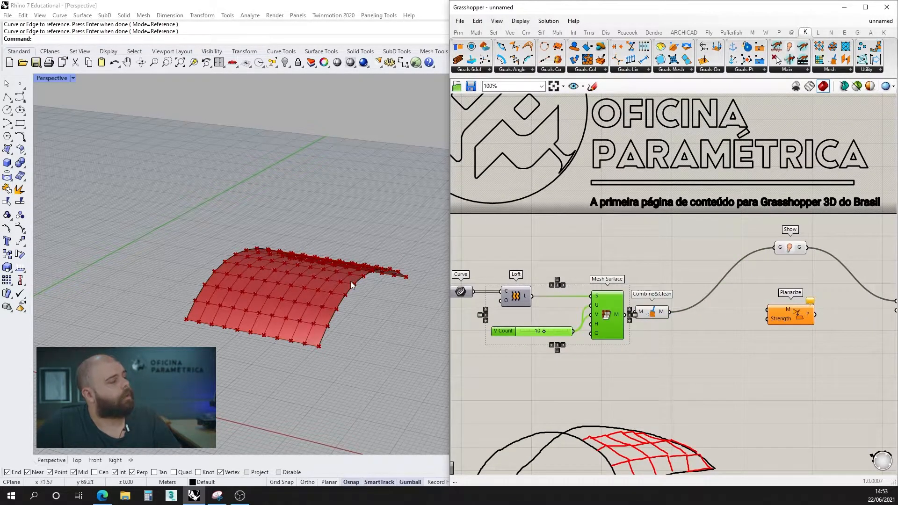
pyautogui.click(675, 278)
pyautogui.scroll(3, 720, 307)
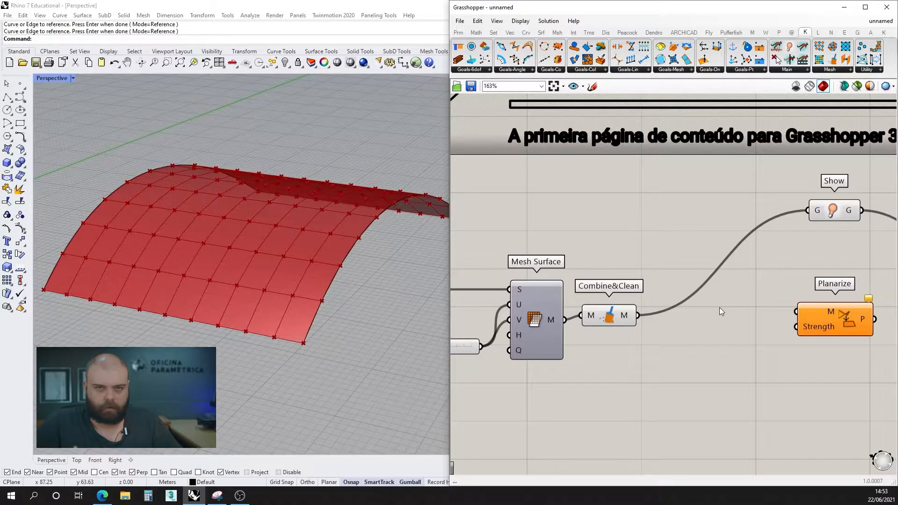
pyautogui.moveTo(604, 318); pyautogui.dragTo(609, 323)
pyautogui.click(621, 282)
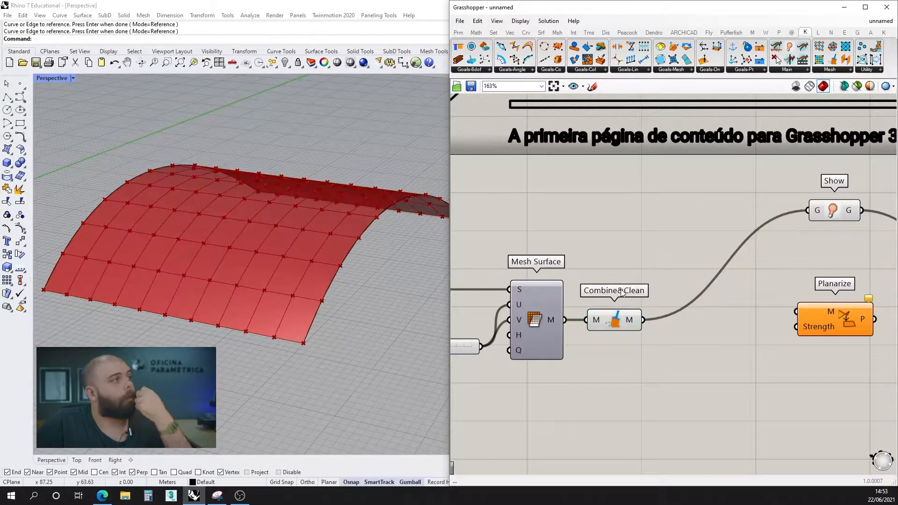
# Connect Combine&Clean's M output to Planarize's M input and Planarize's P output to Merge's D2 input.
pyautogui.scroll(1, 609, 271)
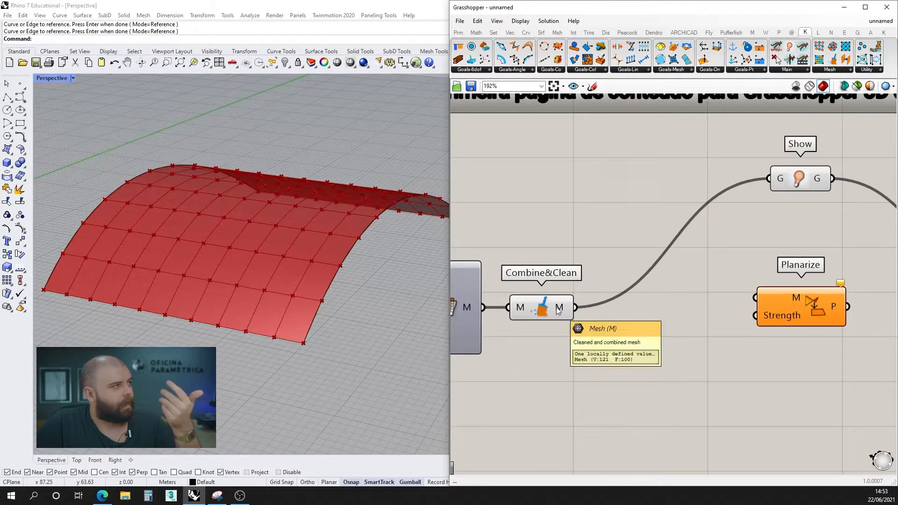
pyautogui.moveTo(576, 309); pyautogui.dragTo(760, 303)
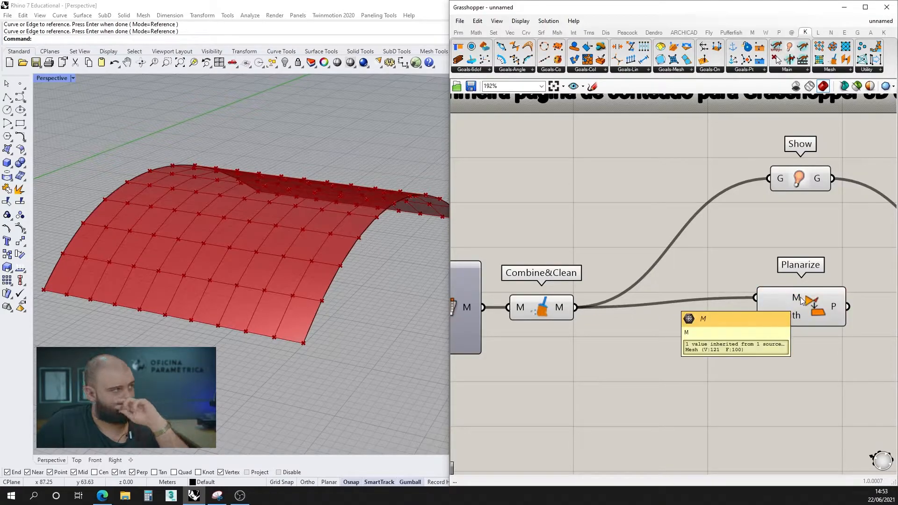
pyautogui.scroll(-5, 667, 295)
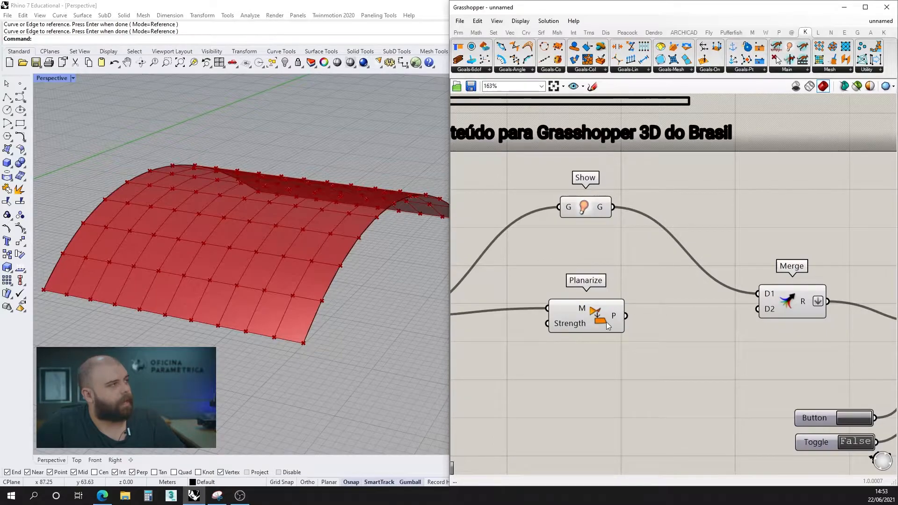
pyautogui.scroll(3, 601, 290)
pyautogui.moveTo(623, 330)
pyautogui.scroll(-3, 623, 330)
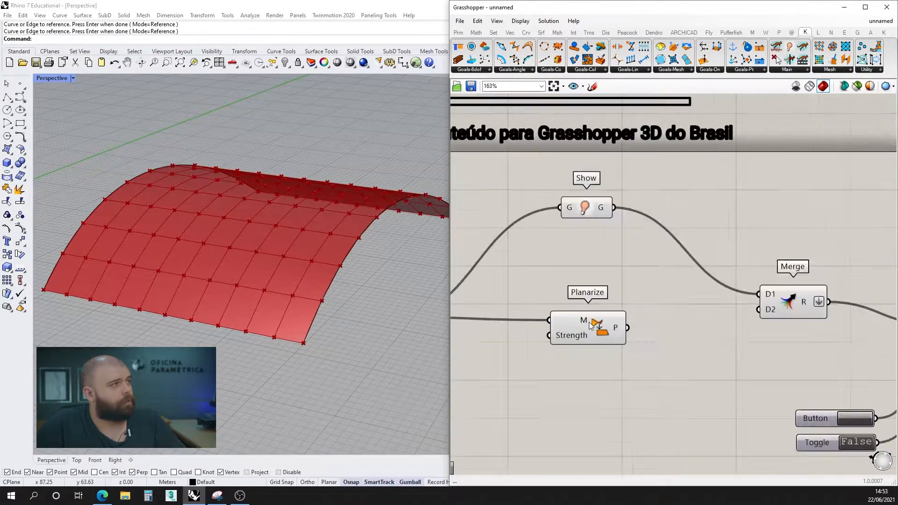
pyautogui.moveTo(622, 327); pyautogui.dragTo(732, 305)
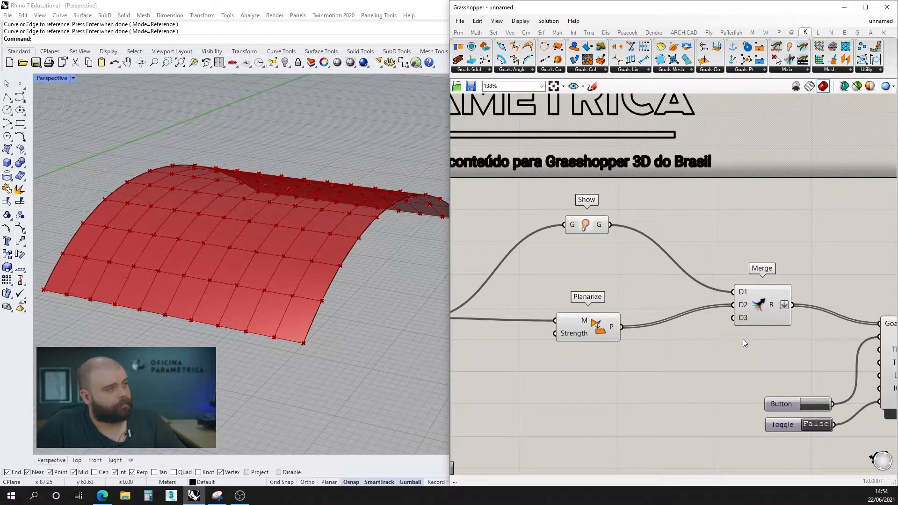
# Move the Planarize and Show components closer to Merge.
pyautogui.scroll(-2, 753, 319)
pyautogui.scroll(2, 658, 329)
pyautogui.moveTo(630, 327); pyautogui.dragTo(674, 325)
pyautogui.click(641, 245)
pyautogui.moveTo(628, 227); pyautogui.dragTo(677, 223)
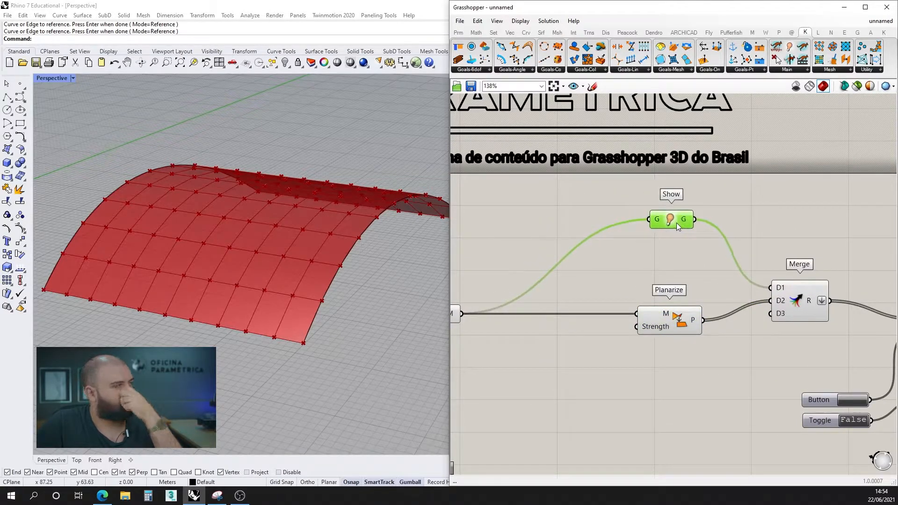
# Add a Power of 10 component and place it just below the Planarize component's Strength input.
pyautogui.scroll(-2, 736, 292)
pyautogui.scroll(3, 606, 333)
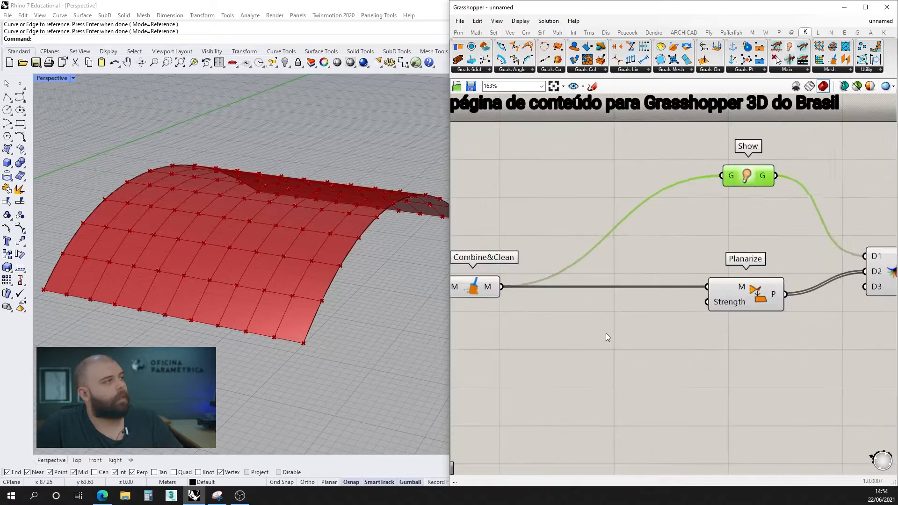
pyautogui.doubleClick(603, 333)
pyautogui.write('power')
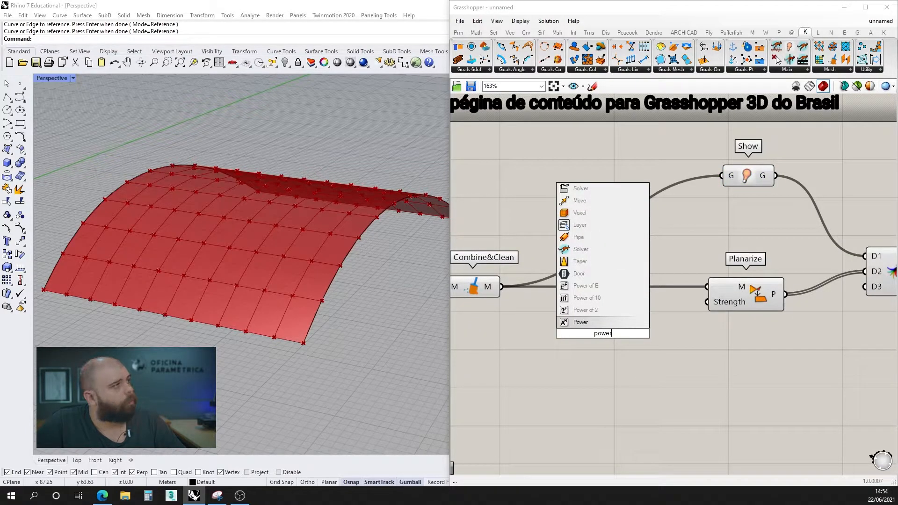
pyautogui.click(588, 298)
pyautogui.moveTo(617, 340); pyautogui.dragTo(673, 348)
pyautogui.click(715, 341)
# Add a number slider ranging from 0 to 10 with one decimal beside Power of 10 and set it to 0.8.
pyautogui.scroll(-2, 666, 342)
pyautogui.scroll(3, 578, 352)
pyautogui.doubleClick(572, 354)
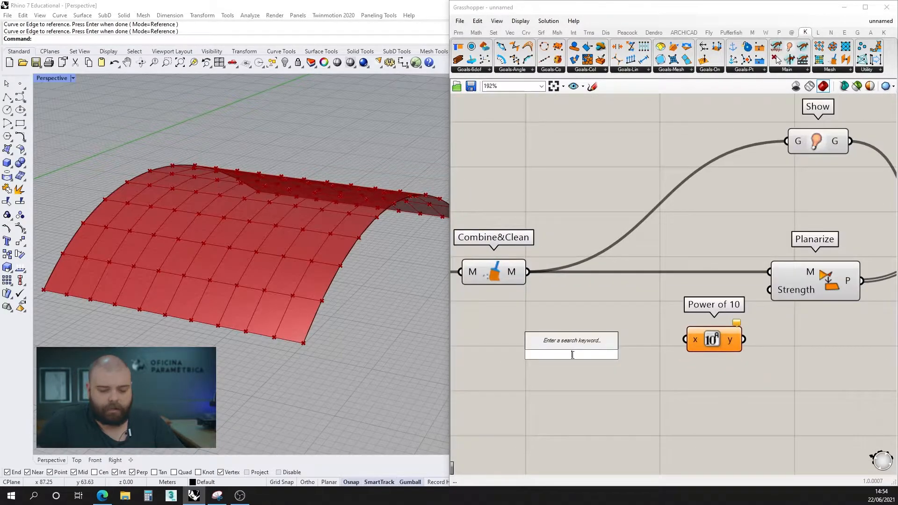
pyautogui.write('0<10.')
pyautogui.press('Return')
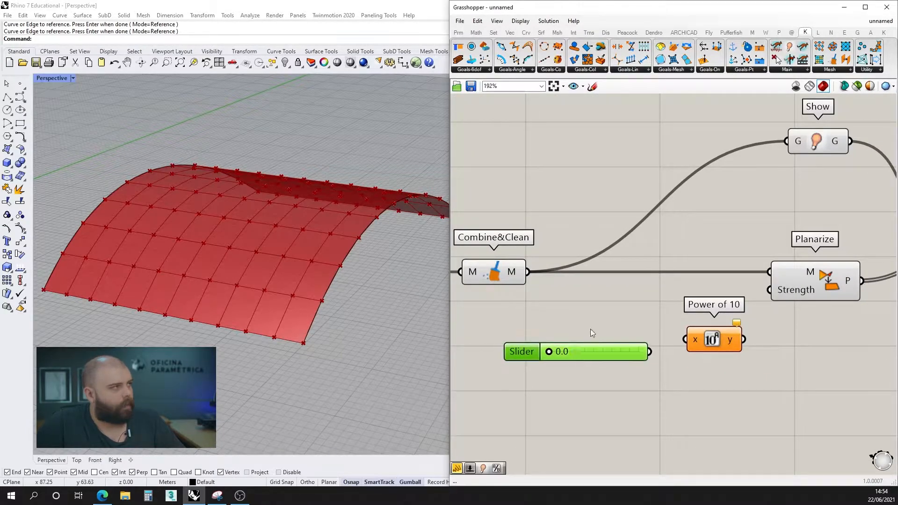
pyautogui.moveTo(551, 355); pyautogui.dragTo(557, 355)
pyautogui.click(596, 320)
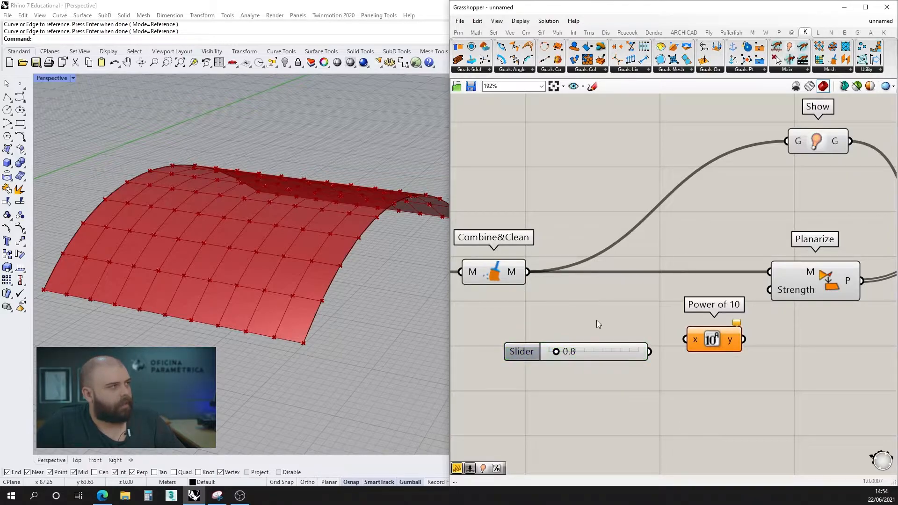
# Connect the slider to Power of 10's x input and Power of 10's y output to Planarize's Strength input.
pyautogui.moveTo(650, 351); pyautogui.dragTo(686, 340)
pyautogui.moveTo(732, 342)
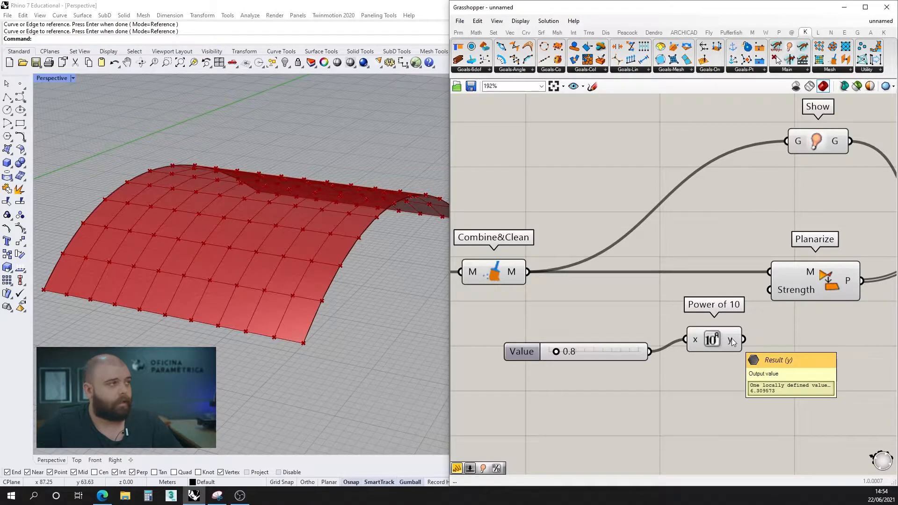
pyautogui.scroll(-5, 621, 338)
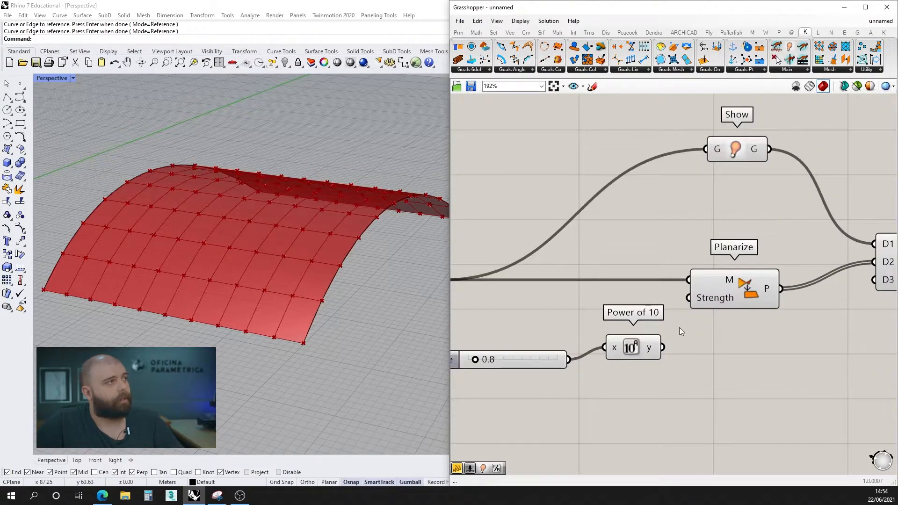
pyautogui.scroll(5, 722, 319)
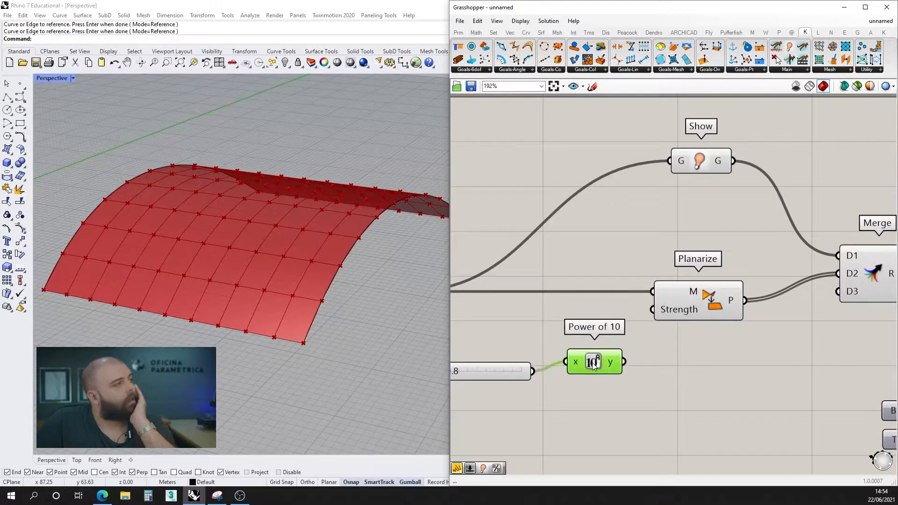
pyautogui.moveTo(624, 362); pyautogui.dragTo(660, 315)
pyautogui.scroll(-5, 659, 324)
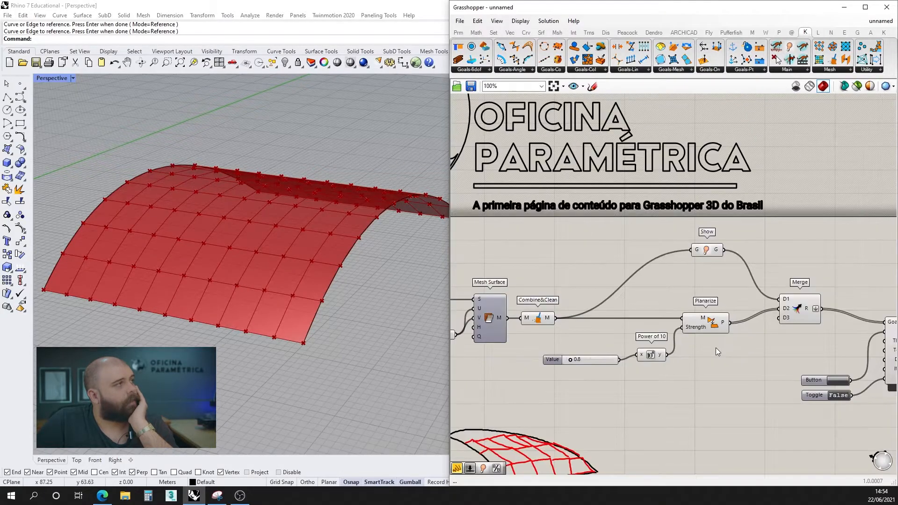
# Set the Power of 10 slider to 0.0 and move it right next to Power of 10 so the wire runs straight.
pyautogui.scroll(5, 631, 354)
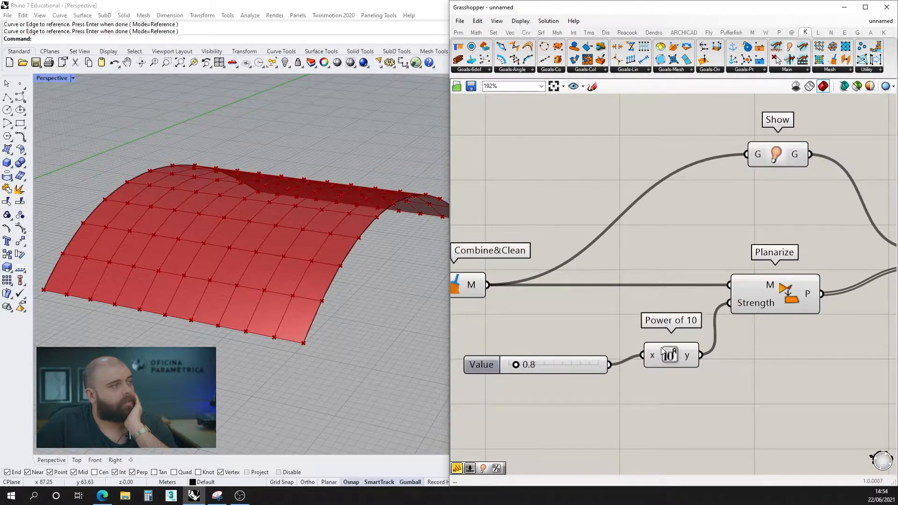
pyautogui.scroll(-3, 598, 344)
pyautogui.scroll(4, 707, 375)
pyautogui.scroll(-3, 743, 316)
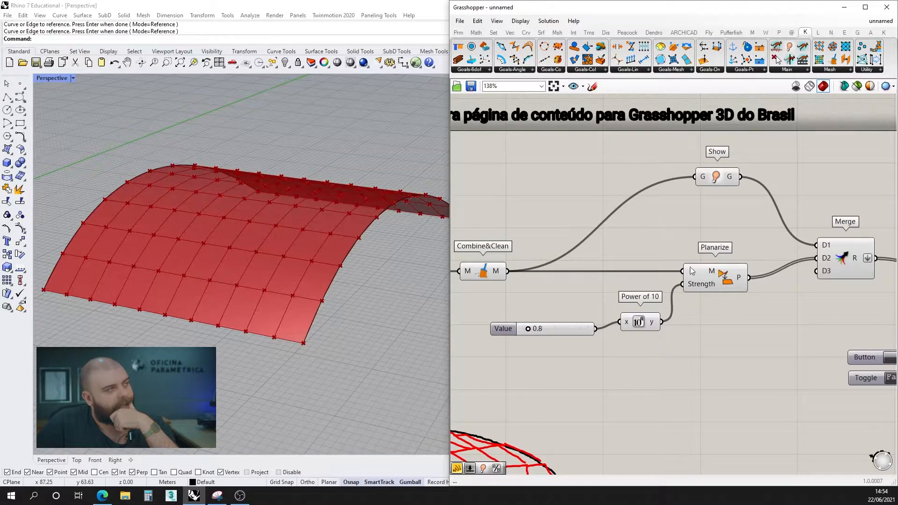
pyautogui.scroll(4, 686, 325)
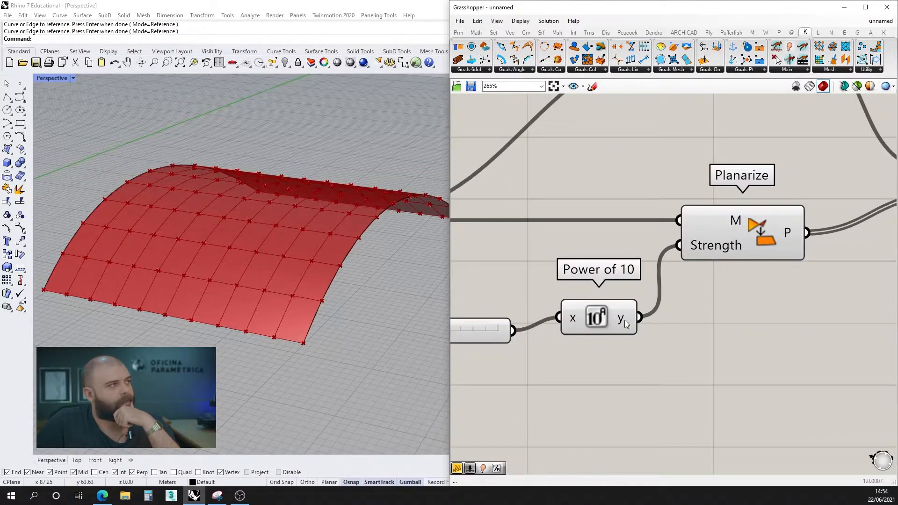
pyautogui.moveTo(624, 323)
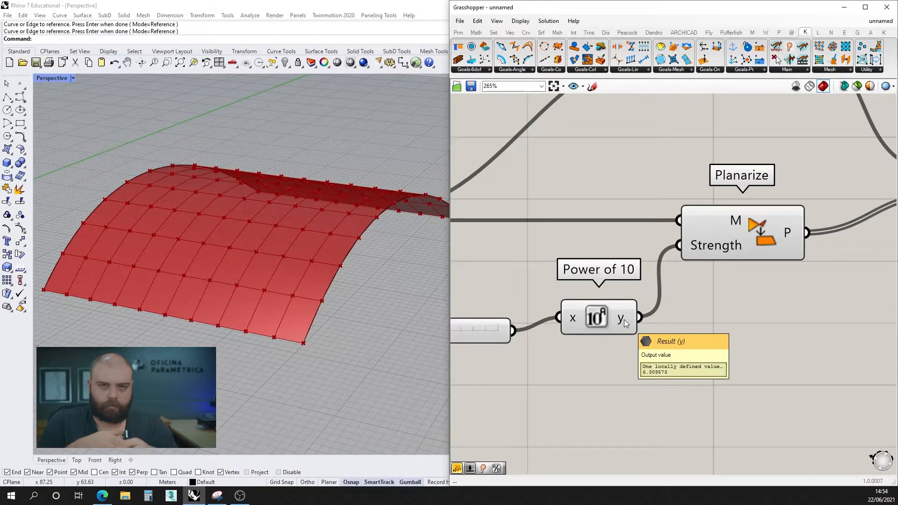
pyautogui.scroll(-3, 692, 313)
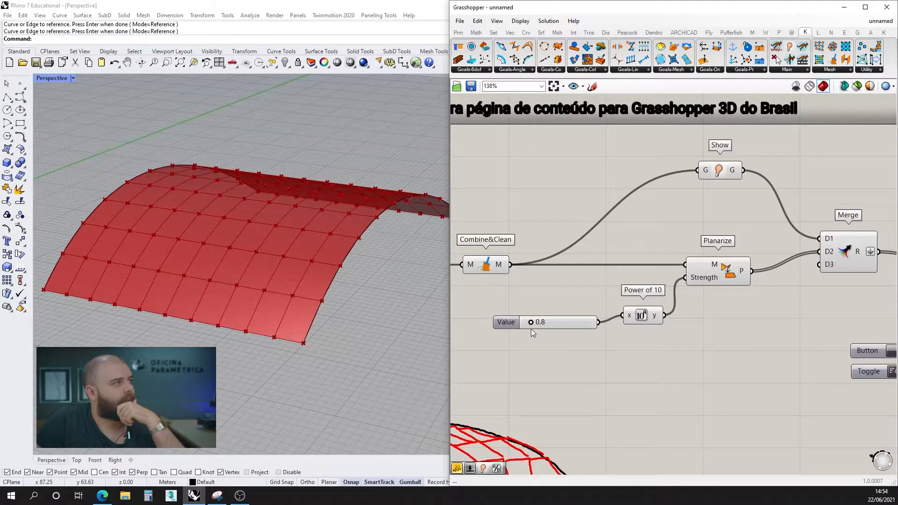
pyautogui.moveTo(563, 324); pyautogui.dragTo(516, 324)
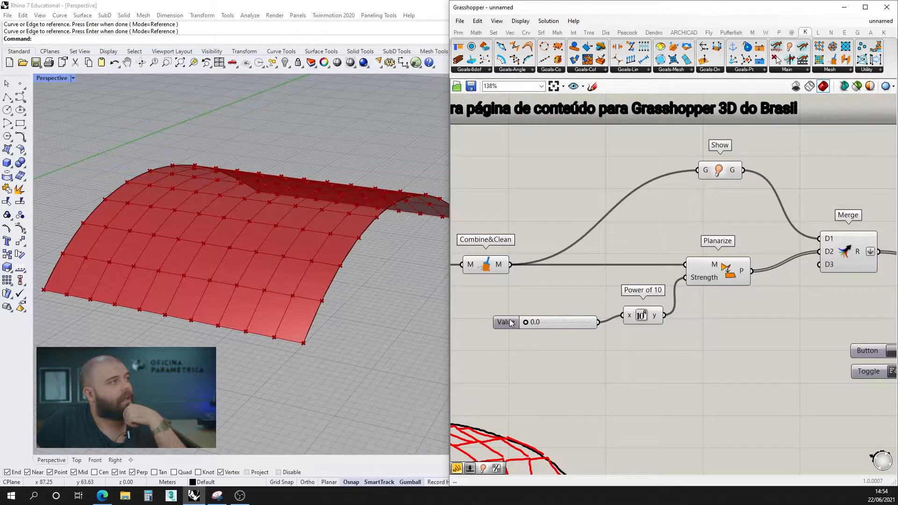
pyautogui.scroll(3, 516, 325)
pyautogui.click(564, 327)
pyautogui.scroll(-4, 607, 310)
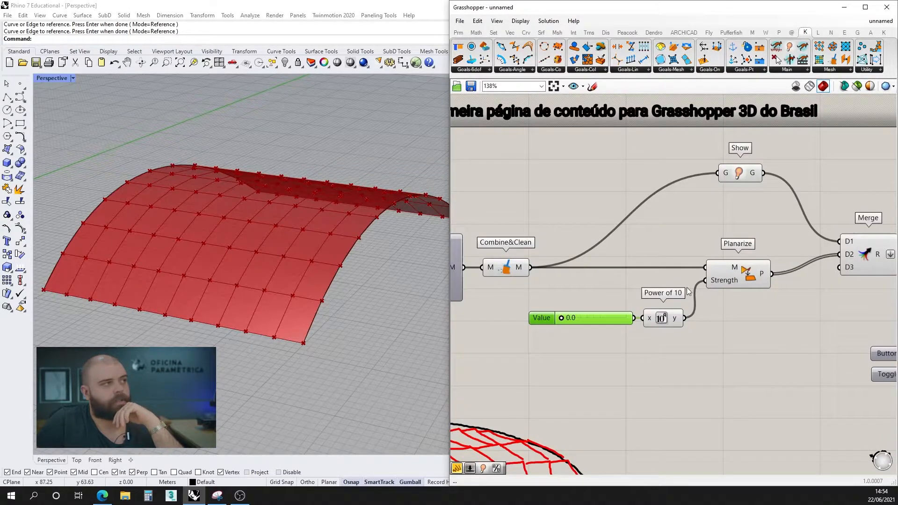
# Add Kangaroo's EdgeLengths goal component to the canvas and place it below Planarize.
pyautogui.scroll(-6, 737, 270)
pyautogui.moveTo(676, 377)
pyautogui.mouseDown()
pyautogui.moveTo(607, 314)
pyautogui.moveTo(639, 321)
pyautogui.moveTo(634, 355)
pyautogui.mouseUp()
pyautogui.click(691, 313)
pyautogui.scroll(6, 756, 267)
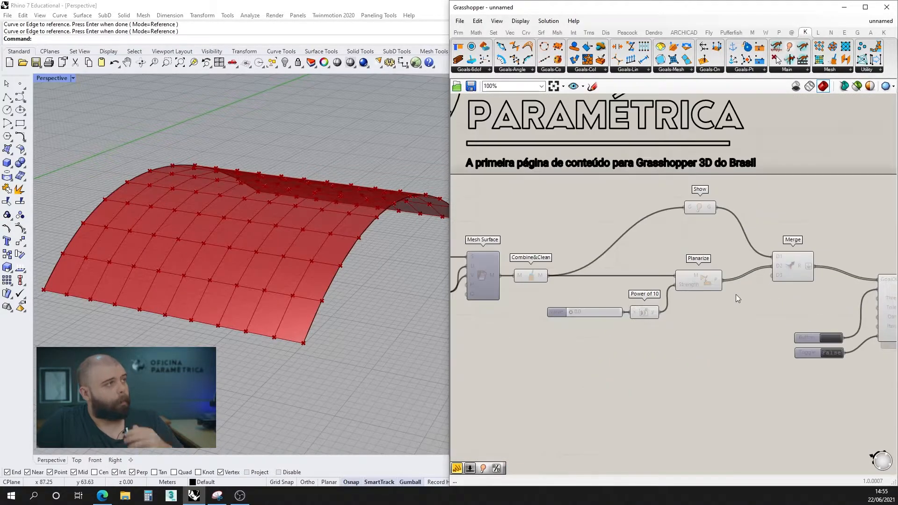
pyautogui.doubleClick(690, 360)
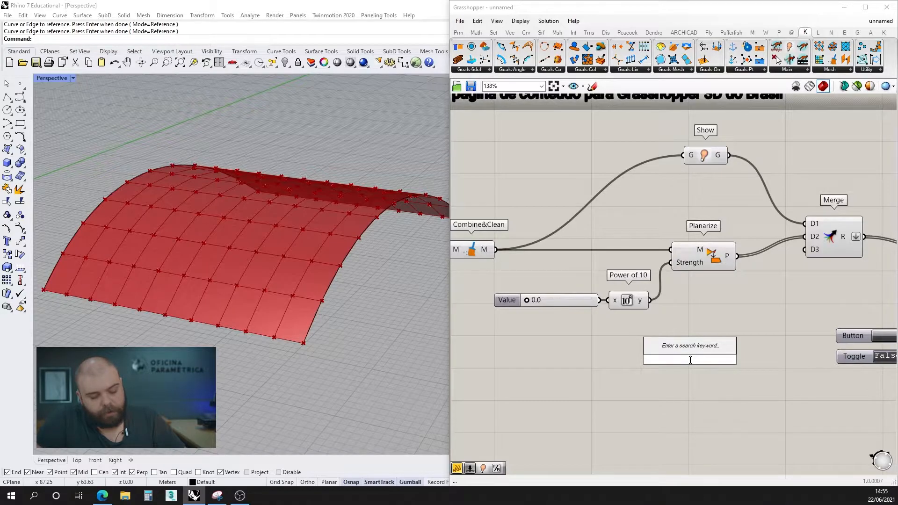
pyautogui.write('edge')
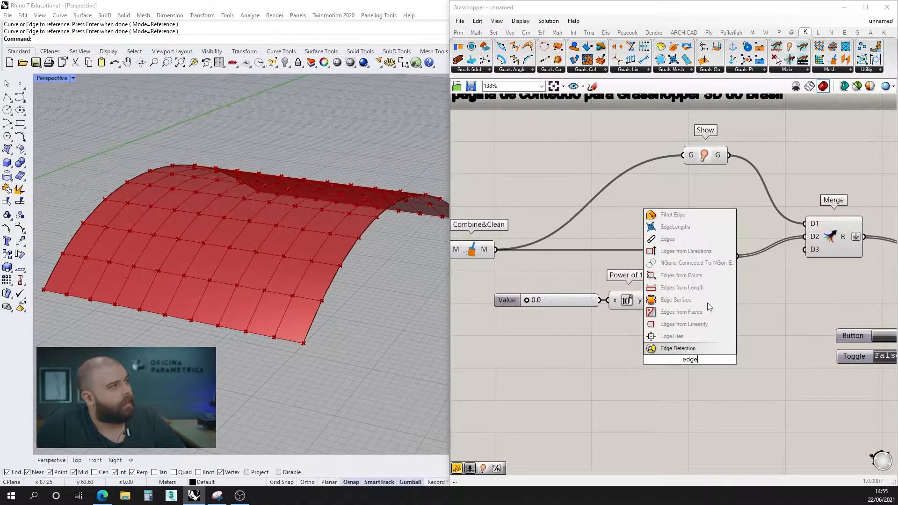
pyautogui.click(697, 228)
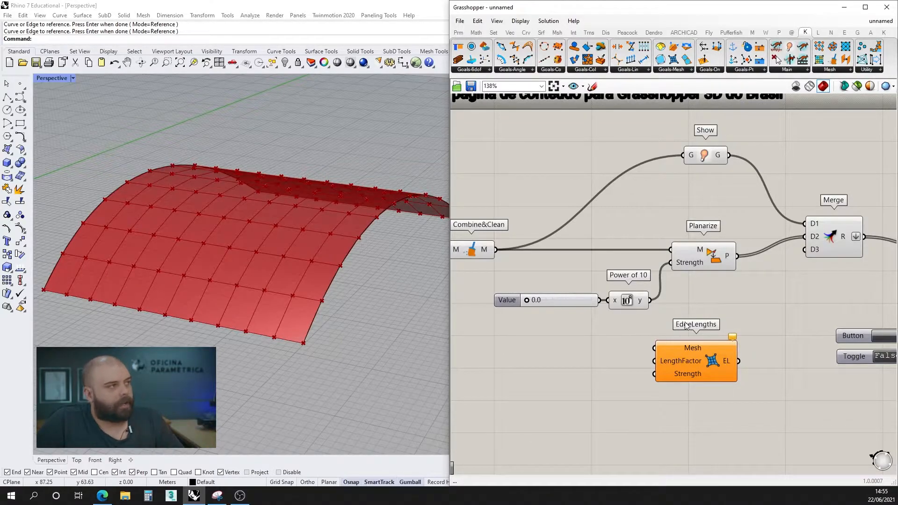
pyautogui.moveTo(686, 364)
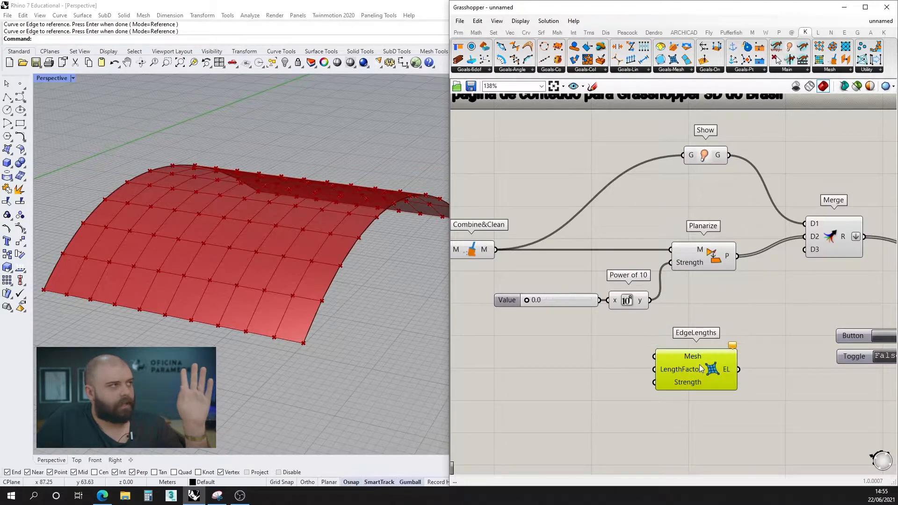
# Connect Combine&Clean's M output to the Mesh input of EdgeLengths.
pyautogui.scroll(-3, 743, 327)
pyautogui.scroll(2, 718, 351)
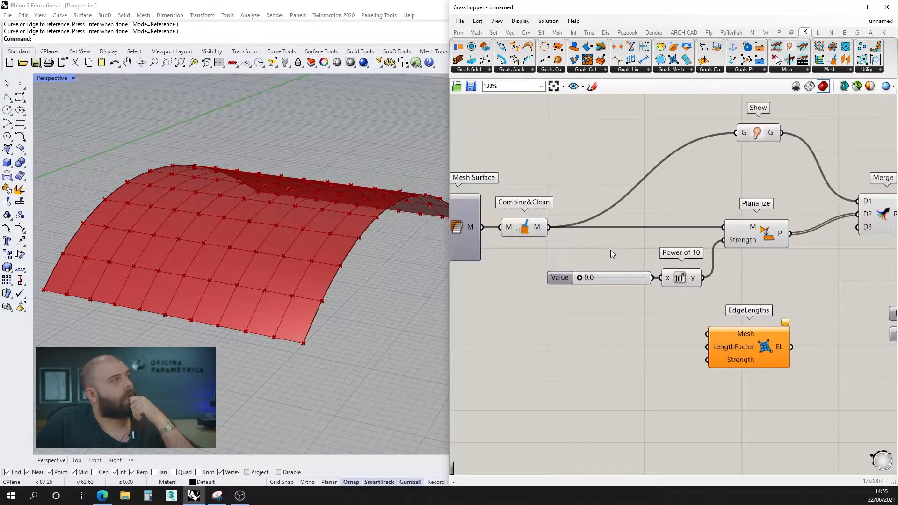
pyautogui.moveTo(548, 227); pyautogui.dragTo(707, 334)
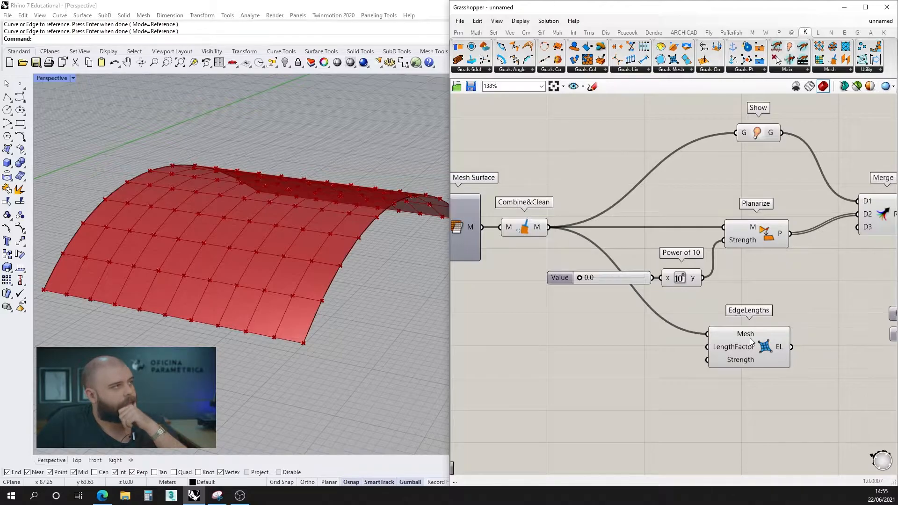
# Add a number slider ranging from 0 to 1.2 and connect it to the LengthFactor input of EdgeLengths.
pyautogui.scroll(1, 612, 349)
pyautogui.doubleClick(614, 349)
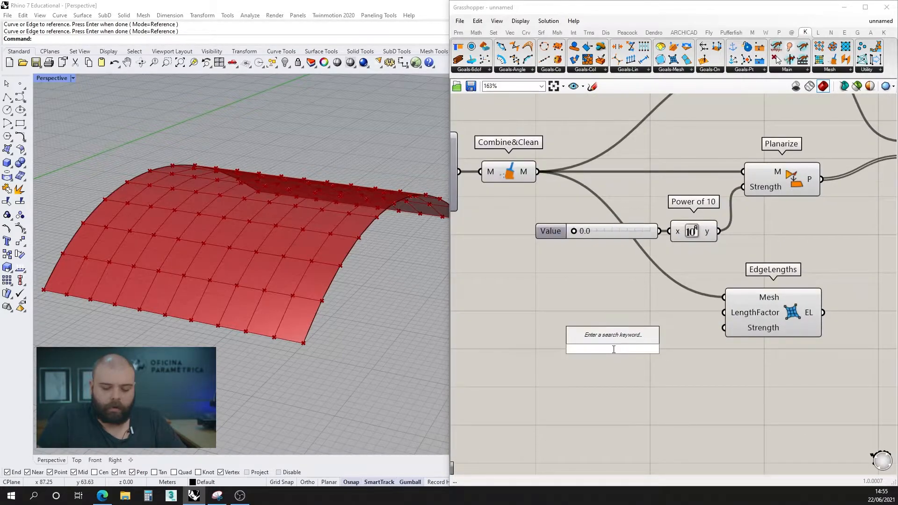
pyautogui.write('0<1.2')
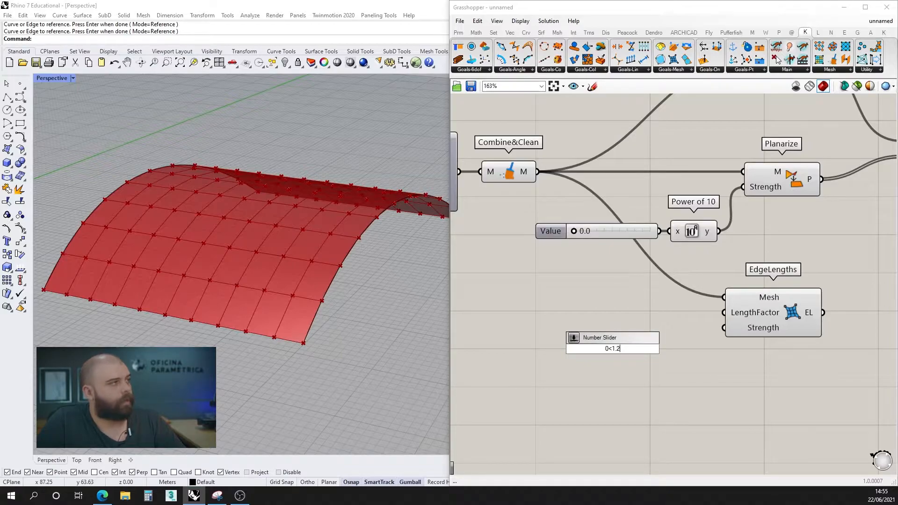
pyautogui.press('Return')
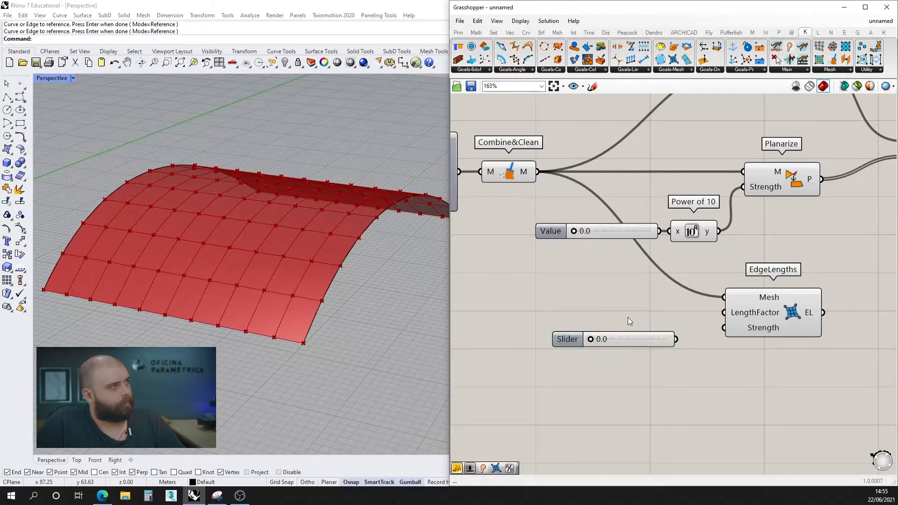
pyautogui.moveTo(677, 339); pyautogui.dragTo(742, 318)
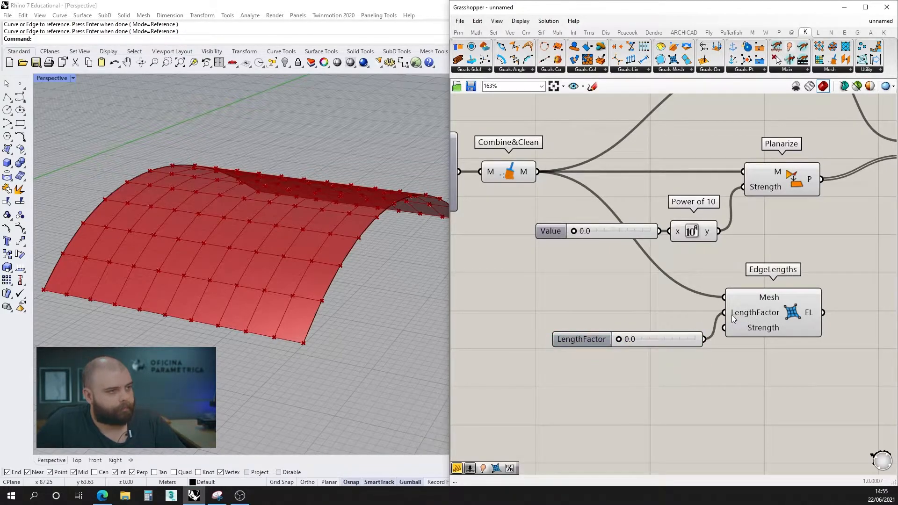
# Set the LengthFactor slider's accuracy to two decimal digits and align the slider so its wire runs straight.
pyautogui.doubleClick(588, 342)
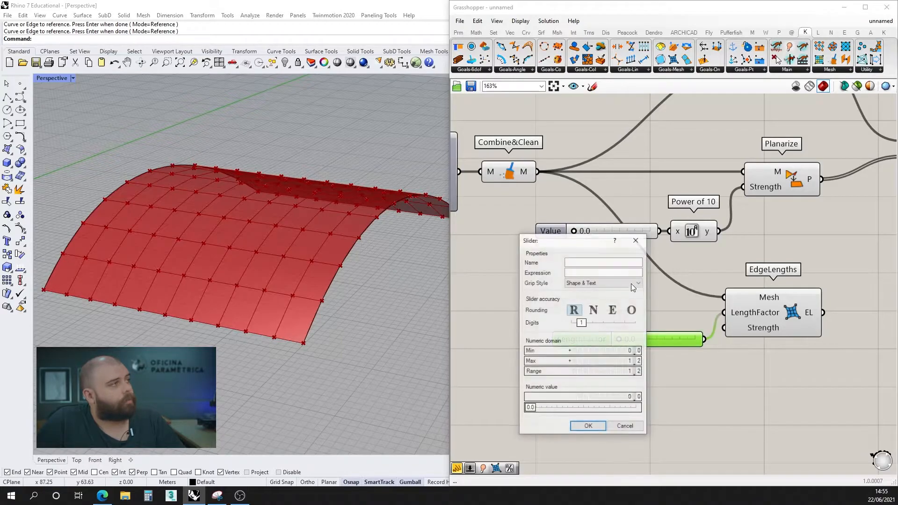
pyautogui.click(595, 324)
pyautogui.click(588, 427)
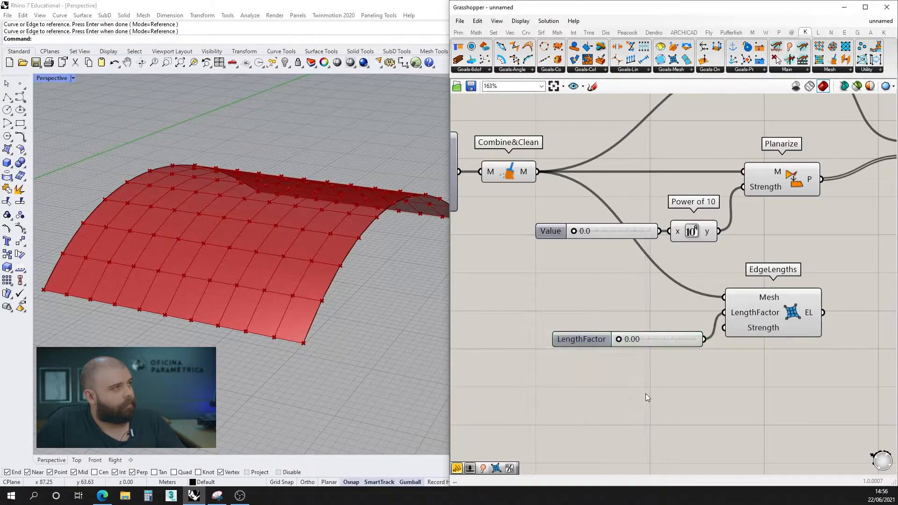
pyautogui.moveTo(606, 343); pyautogui.dragTo(593, 317)
pyautogui.click(613, 338)
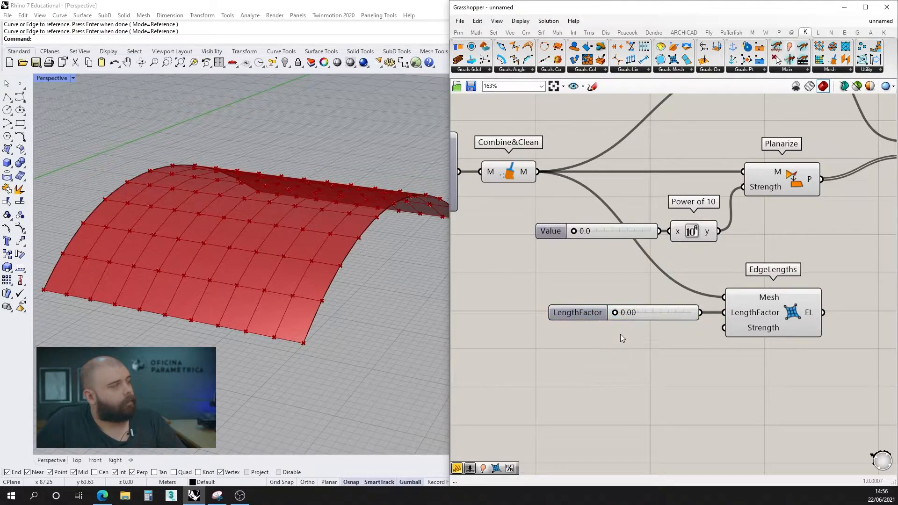
# Connect the EL output of EdgeLengths to Merge's D3 input.
pyautogui.scroll(-3, 548, 301)
pyautogui.scroll(4, 673, 298)
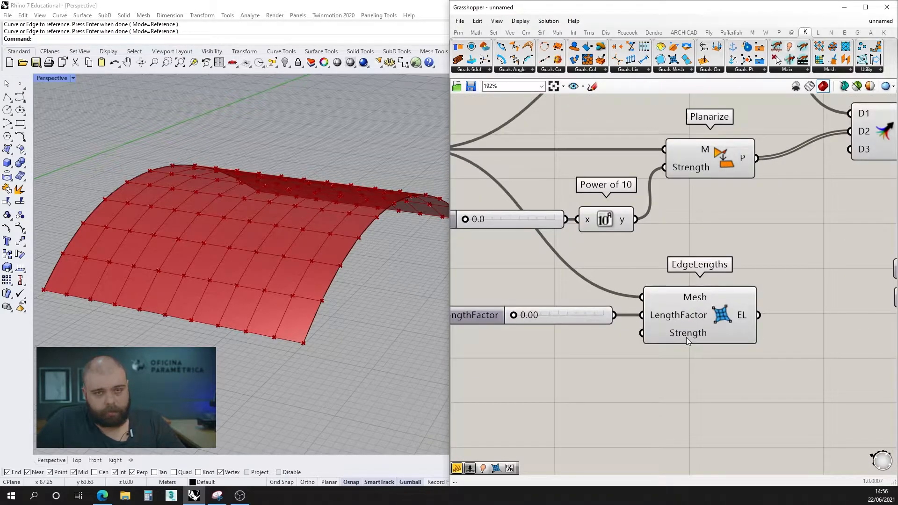
pyautogui.scroll(-3, 596, 296)
pyautogui.scroll(3, 675, 265)
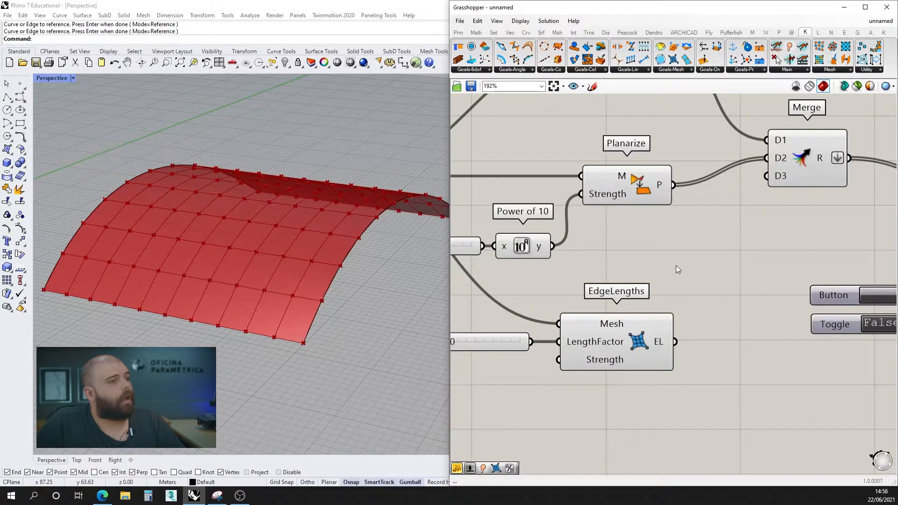
pyautogui.moveTo(677, 345); pyautogui.dragTo(766, 176)
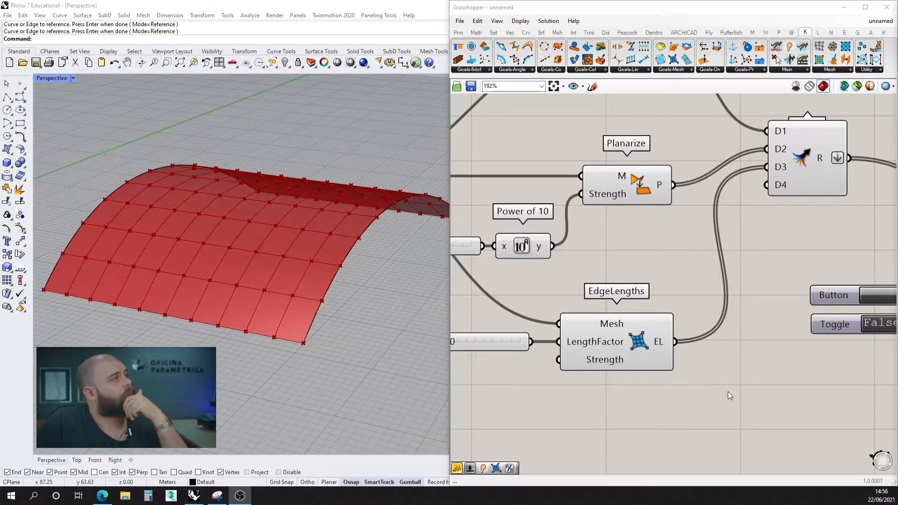
pyautogui.scroll(-3, 677, 287)
pyautogui.scroll(-3, 678, 285)
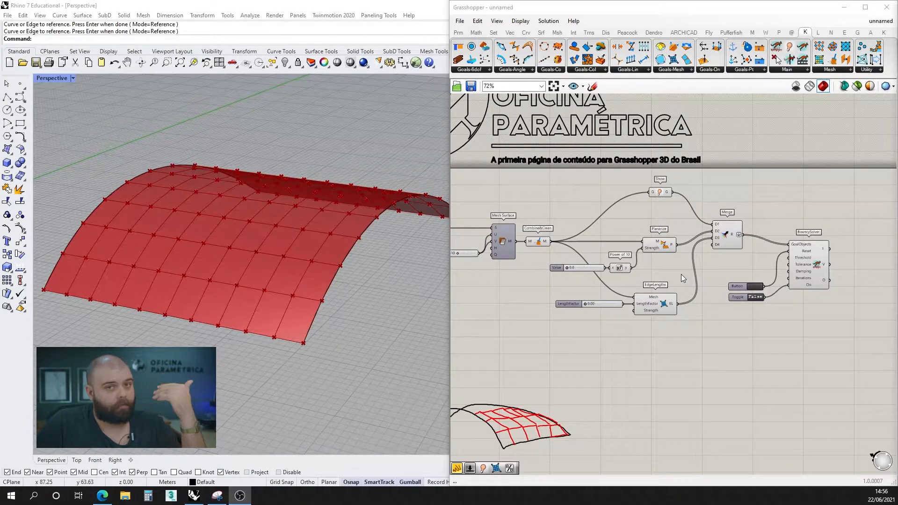
pyautogui.scroll(-2, 681, 274)
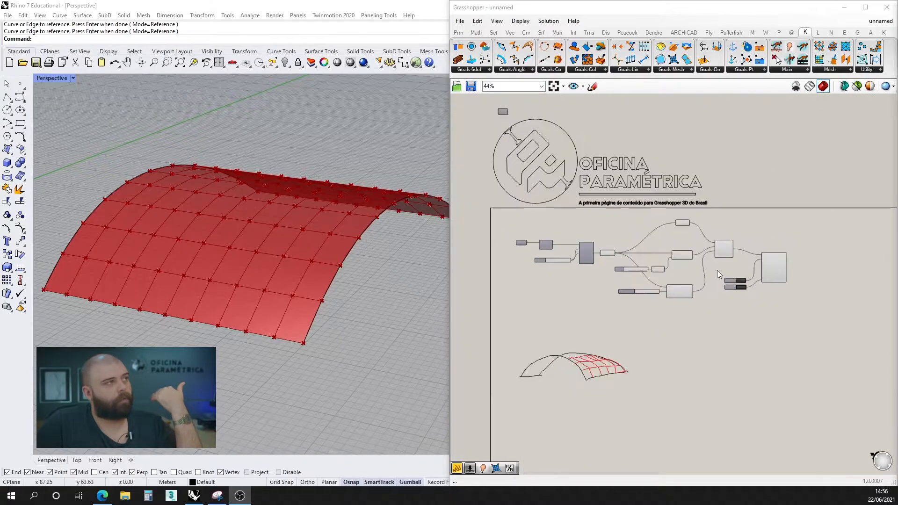
# Examine the goal components, the hand-drawn vault sketch and the four-sided mesh panels along the vault's edge in the Rhino viewport.
pyautogui.scroll(5, 683, 225)
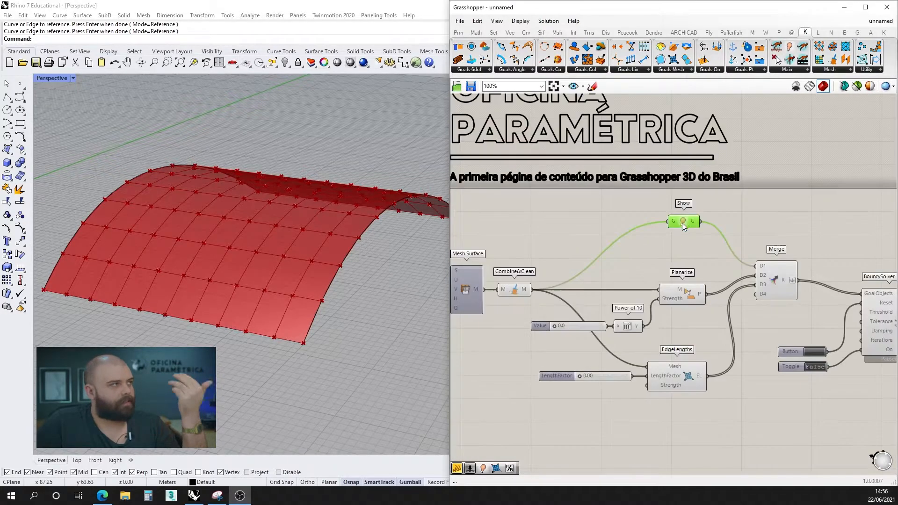
pyautogui.scroll(-5, 740, 215)
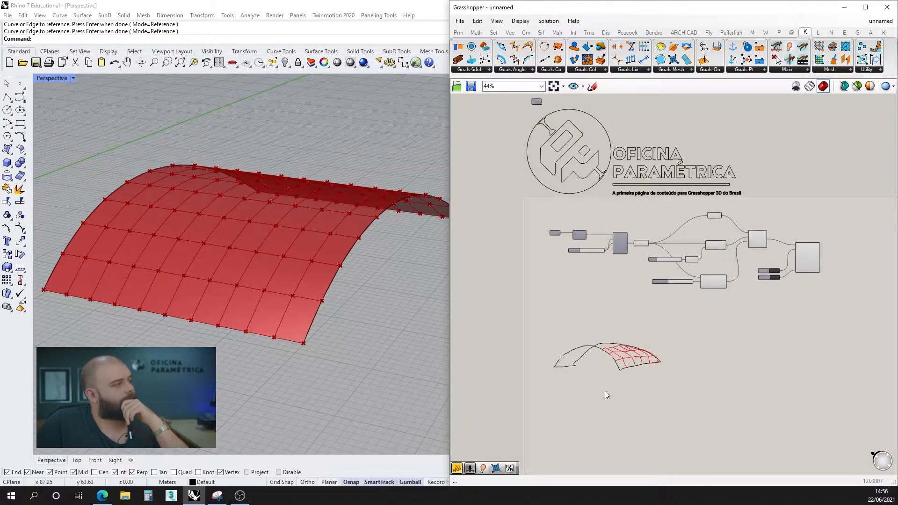
pyautogui.scroll(5, 605, 391)
pyautogui.scroll(3, 641, 333)
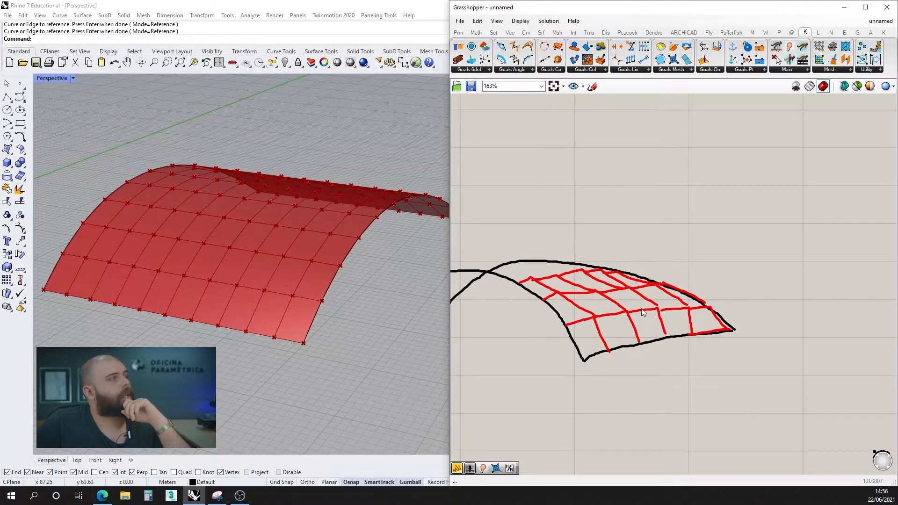
pyautogui.scroll(-3, 608, 346)
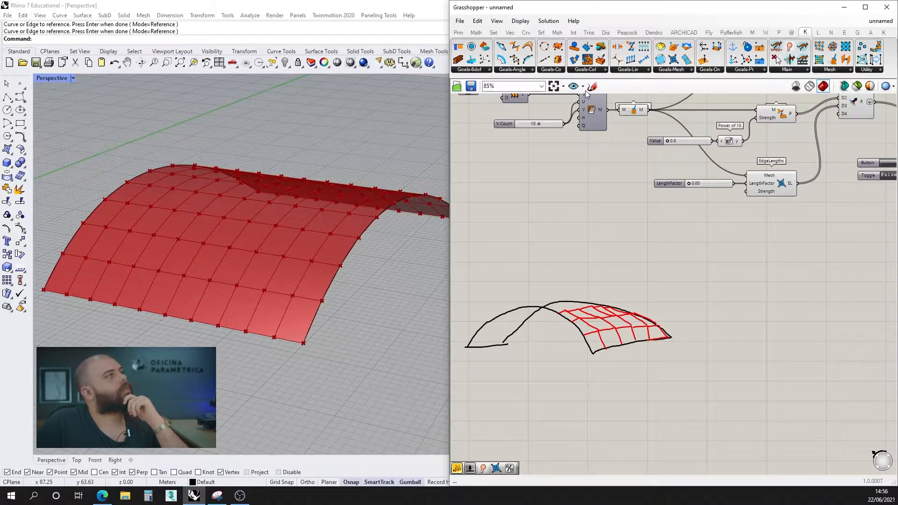
pyautogui.scroll(6, 617, 341)
pyautogui.moveTo(402, 327)
pyautogui.mouseDown(button='right')
pyautogui.moveTo(288, 305)
pyautogui.moveTo(341, 298)
pyautogui.moveTo(306, 294)
pyautogui.moveTo(341, 299)
pyautogui.moveTo(302, 277)
pyautogui.moveTo(218, 292)
pyautogui.moveTo(351, 264)
pyautogui.moveTo(250, 304)
pyautogui.mouseUp(button='right')
pyautogui.scroll(-4, 305, 292)
pyautogui.scroll(8, 327, 296)
pyautogui.scroll(-1, 341, 301)
pyautogui.scroll(-10, 302, 277)
pyautogui.scroll(10, 351, 268)
pyautogui.scroll(3, 307, 315)
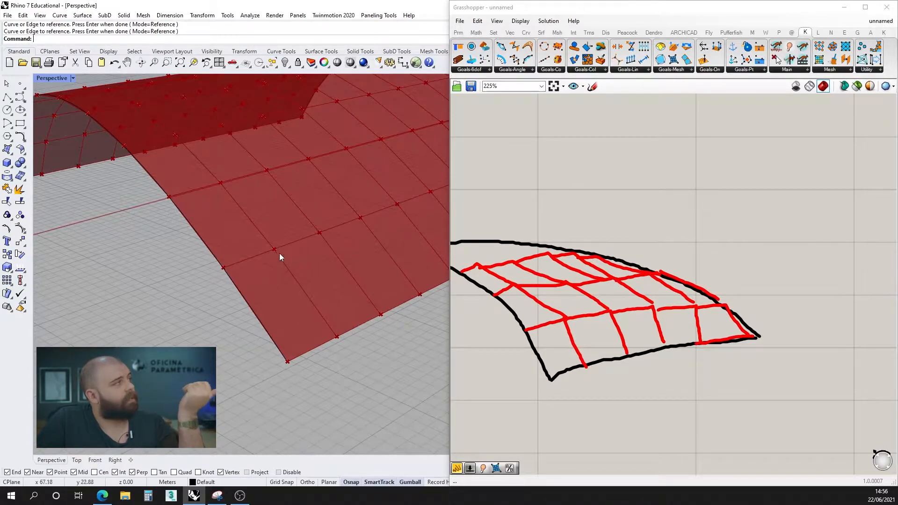
pyautogui.scroll(-3, 279, 253)
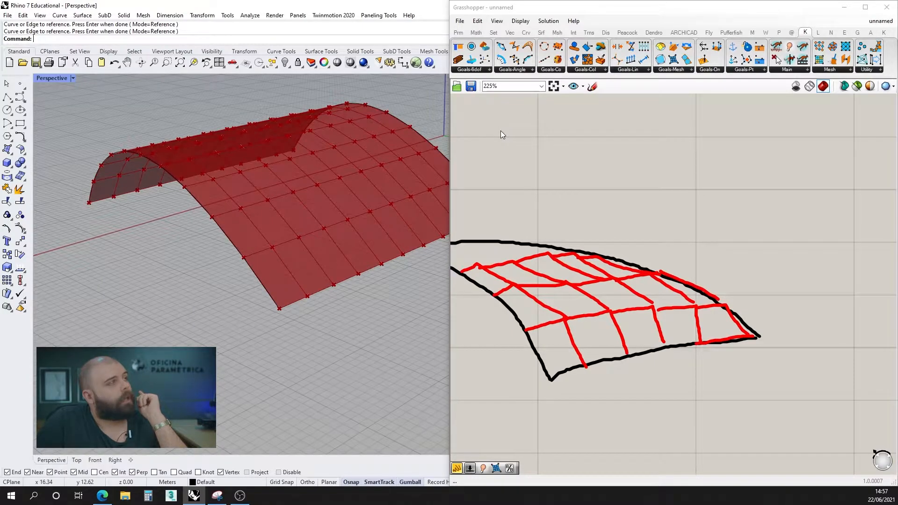
# Draw two crossing yellow diagonals over the front corner panel of the vault sketch on the canvas.
pyautogui.click(592, 86)
pyautogui.scroll(-3, 638, 150)
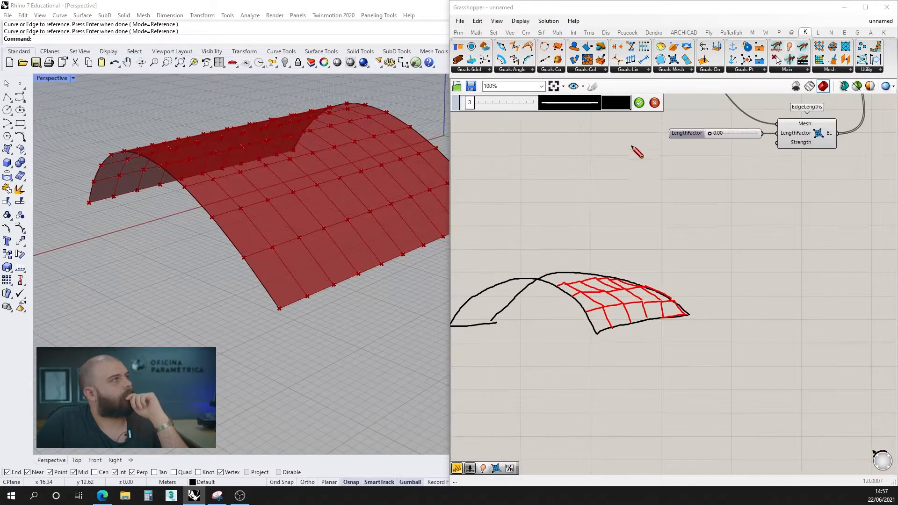
pyautogui.click(615, 102)
pyautogui.moveTo(630, 151); pyautogui.dragTo(624, 133)
pyautogui.moveTo(635, 200)
pyautogui.mouseDown()
pyautogui.moveTo(613, 237)
pyautogui.moveTo(582, 358)
pyautogui.mouseUp()
pyautogui.scroll(6, 598, 336)
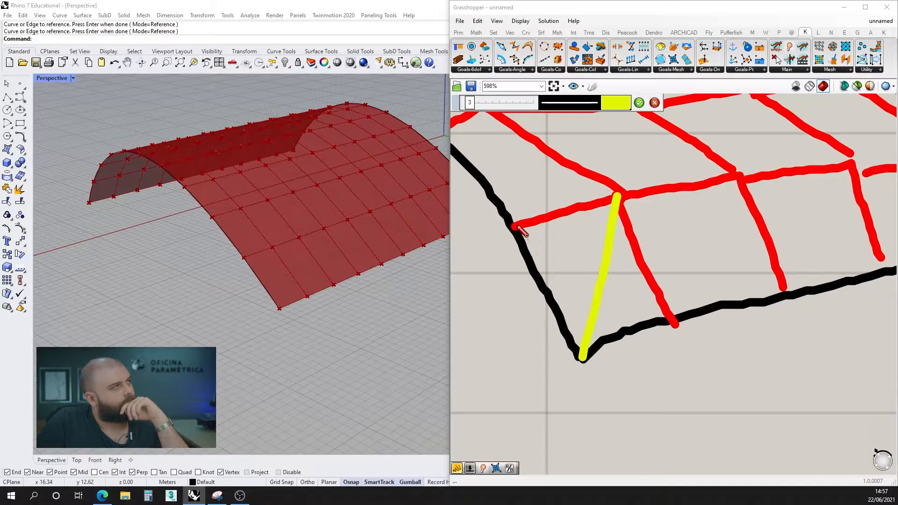
pyautogui.moveTo(513, 228); pyautogui.dragTo(673, 320)
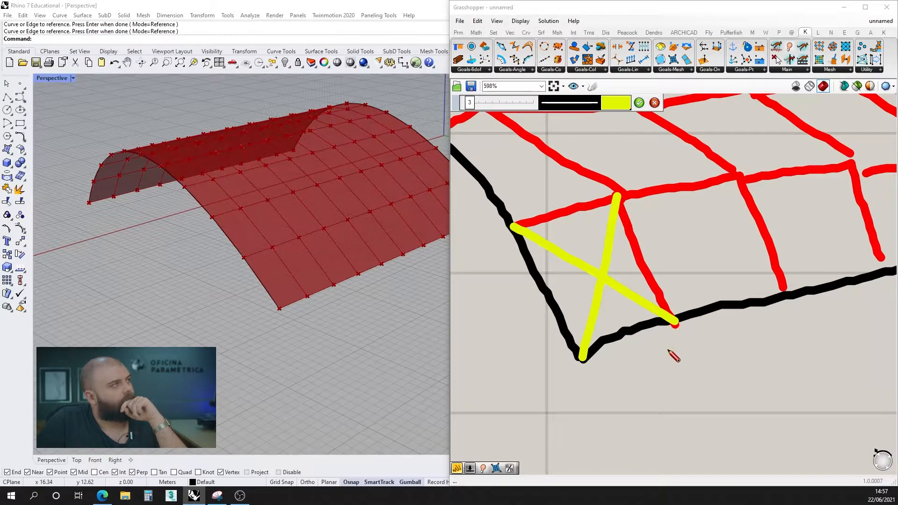
pyautogui.click(638, 102)
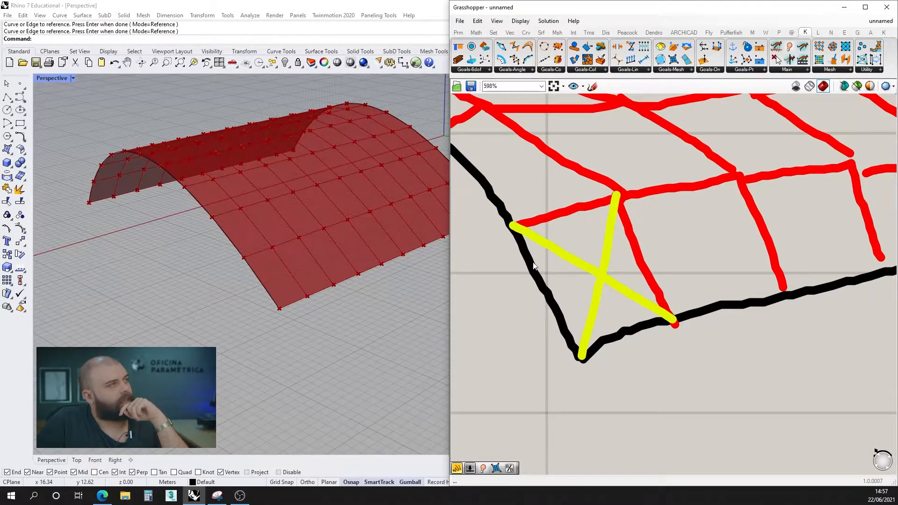
pyautogui.click(593, 87)
pyautogui.scroll(-3, 555, 277)
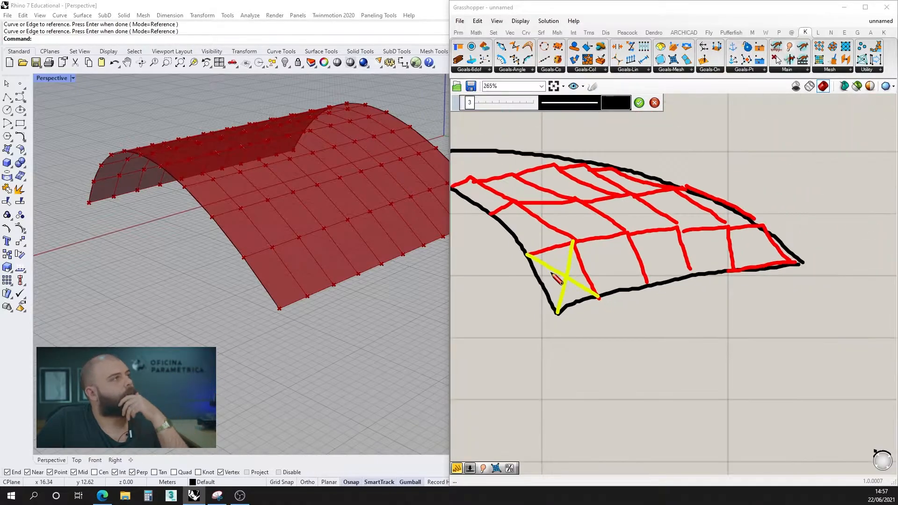
pyautogui.doubleClick(691, 330)
pyautogui.write('edge')
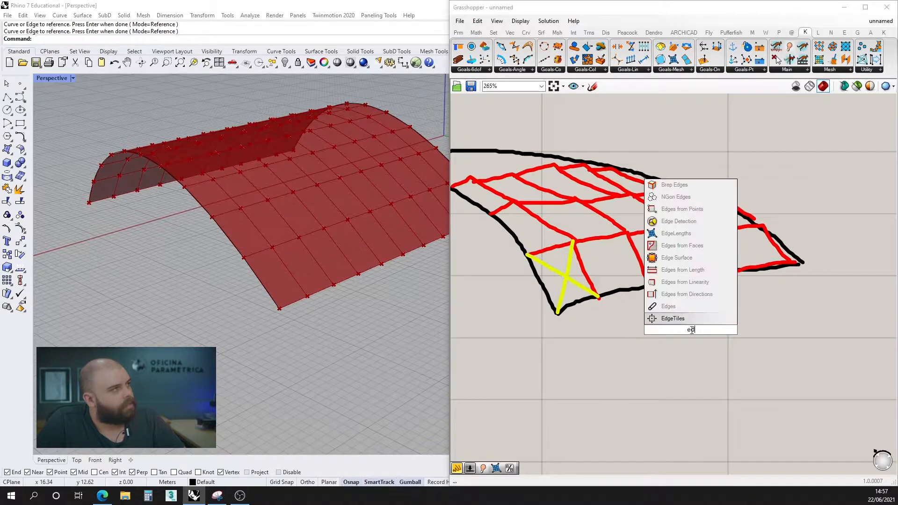
pyautogui.write('t')
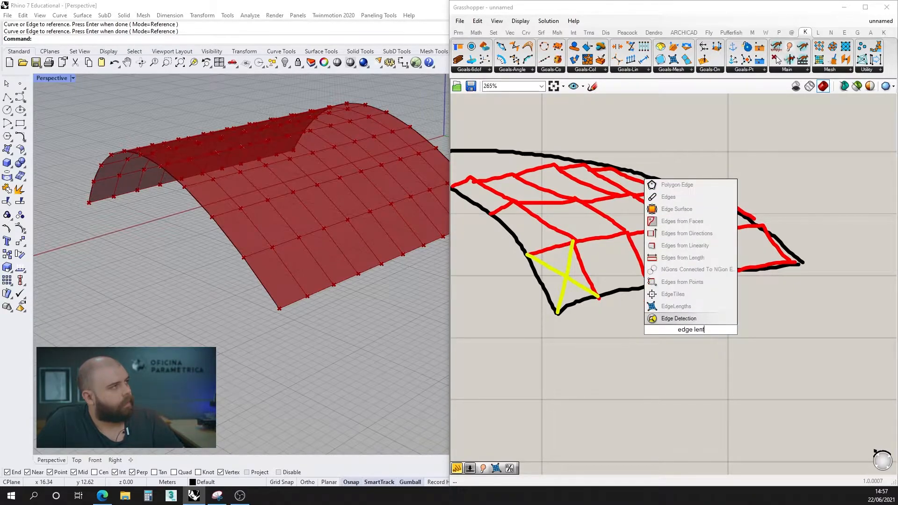
pyautogui.press('BackSpace')
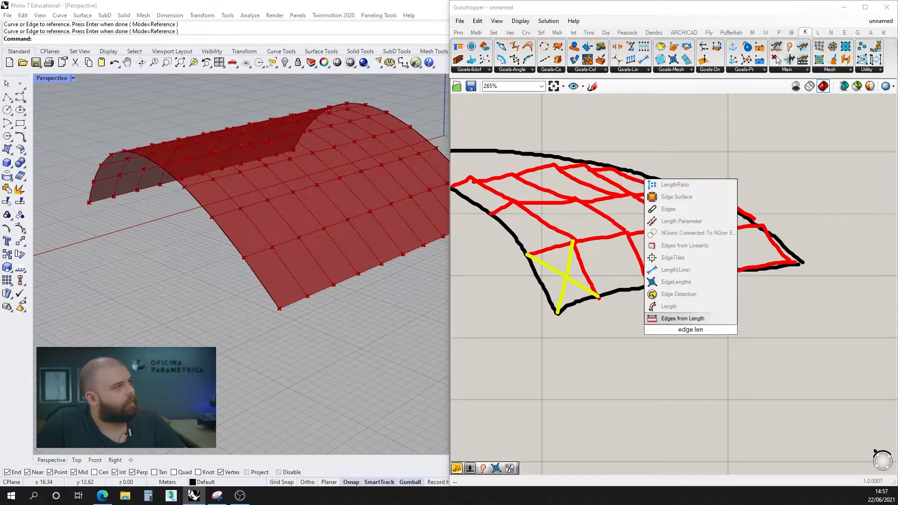
pyautogui.click(747, 139)
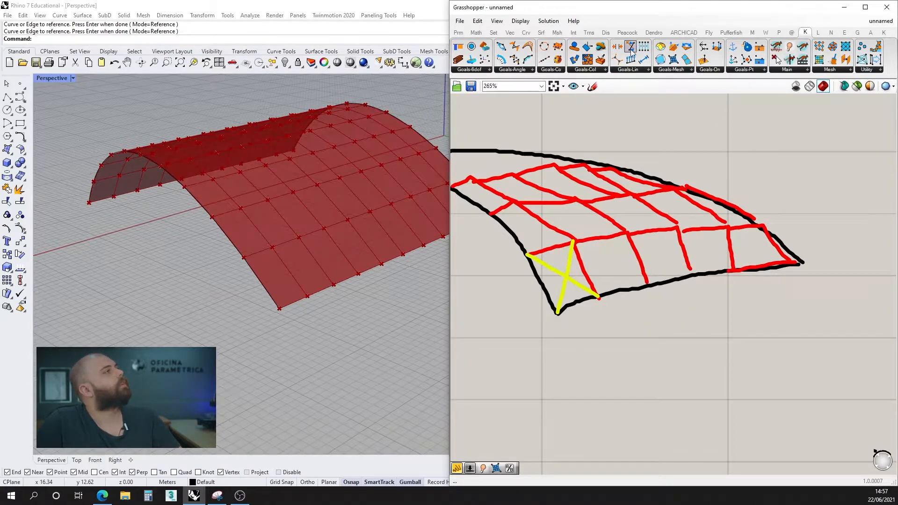
# Add Kangaroo's EqualLength goal component to the canvas just below the vault sketch.
pyautogui.click(626, 71)
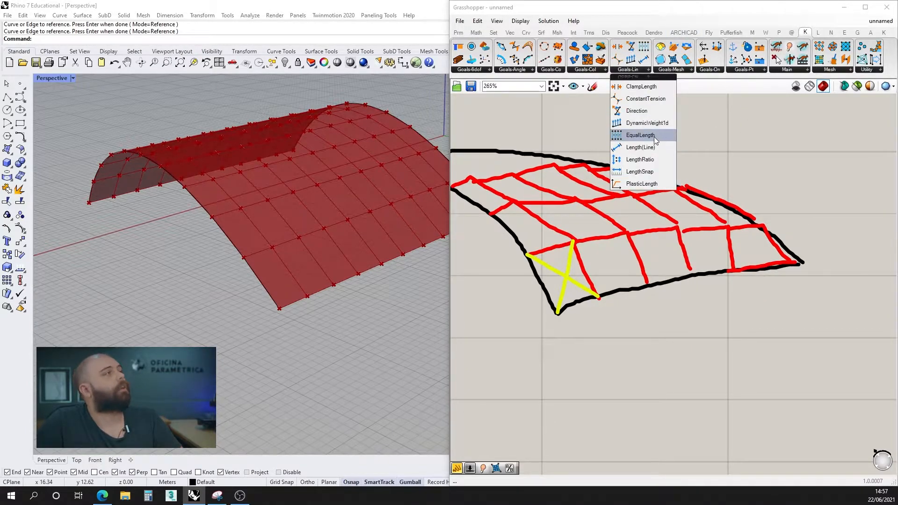
pyautogui.moveTo(652, 137)
pyautogui.mouseDown()
pyautogui.moveTo(680, 346)
pyautogui.moveTo(696, 373)
pyautogui.mouseUp()
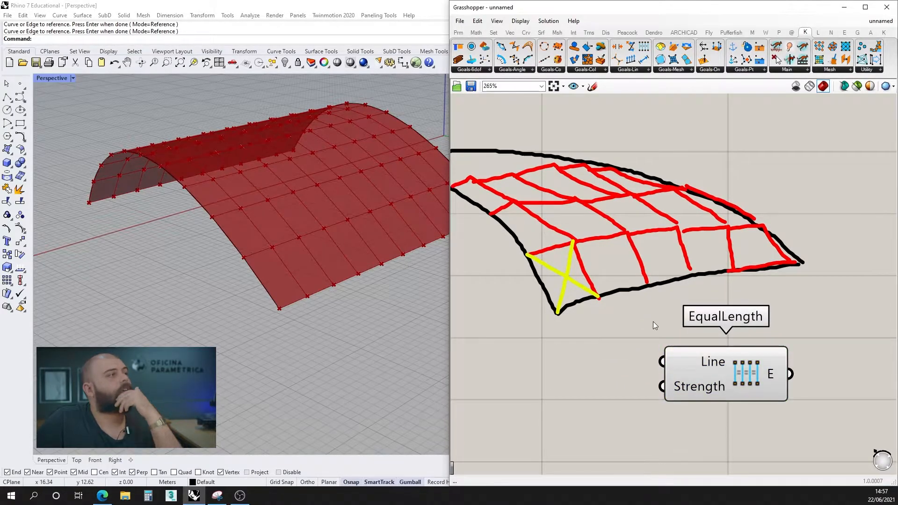
pyautogui.scroll(-2, 653, 323)
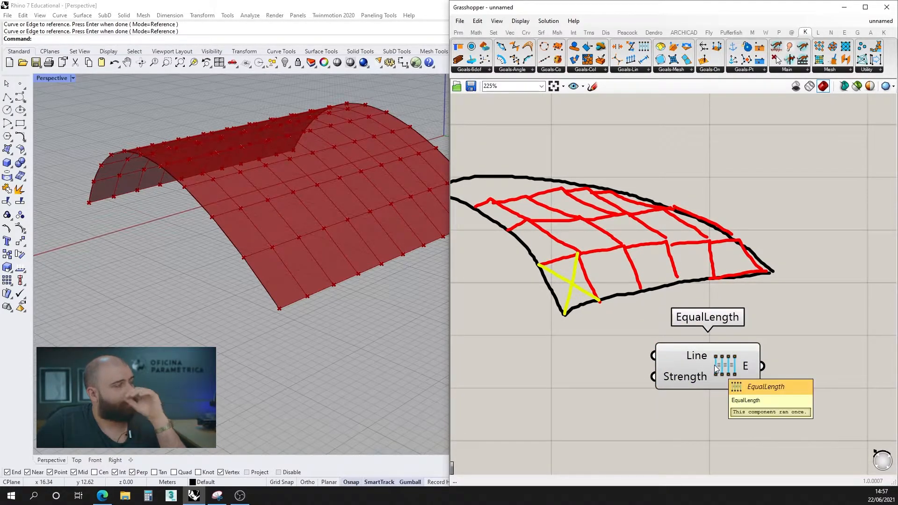
pyautogui.scroll(5, 559, 276)
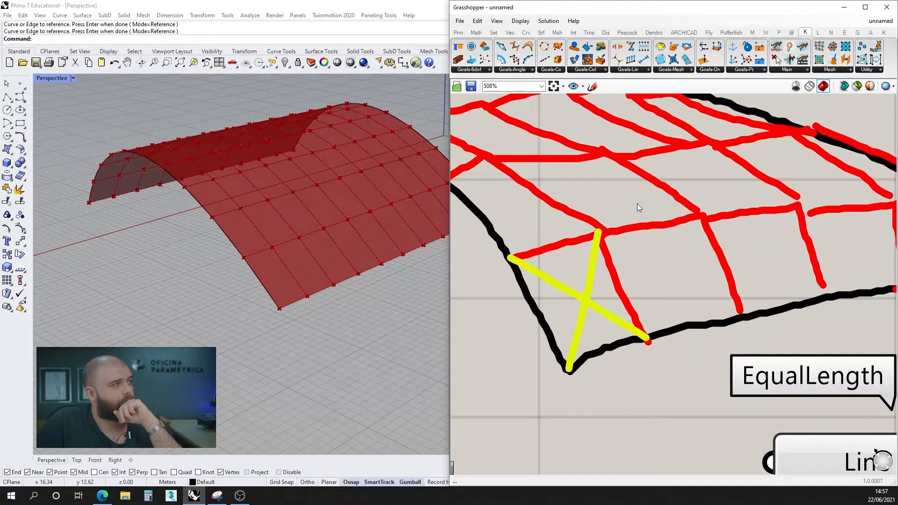
pyautogui.scroll(-3, 570, 324)
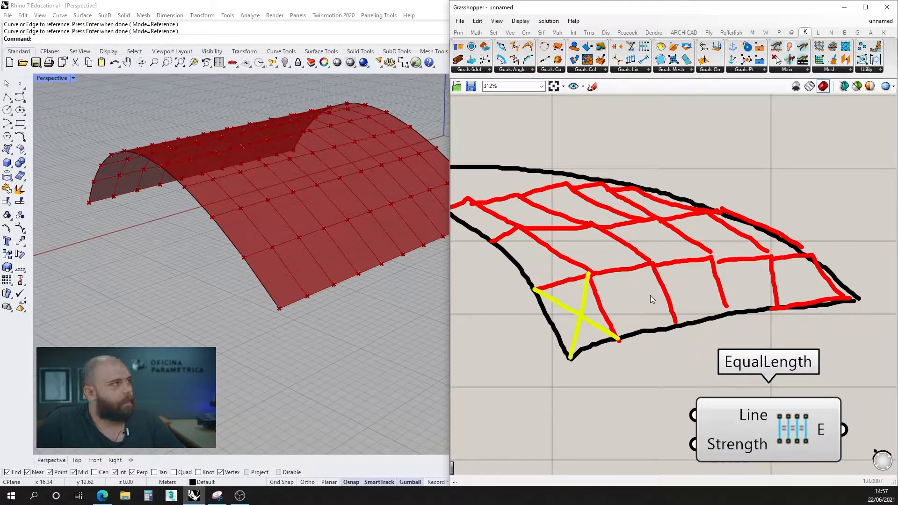
pyautogui.scroll(4, 571, 317)
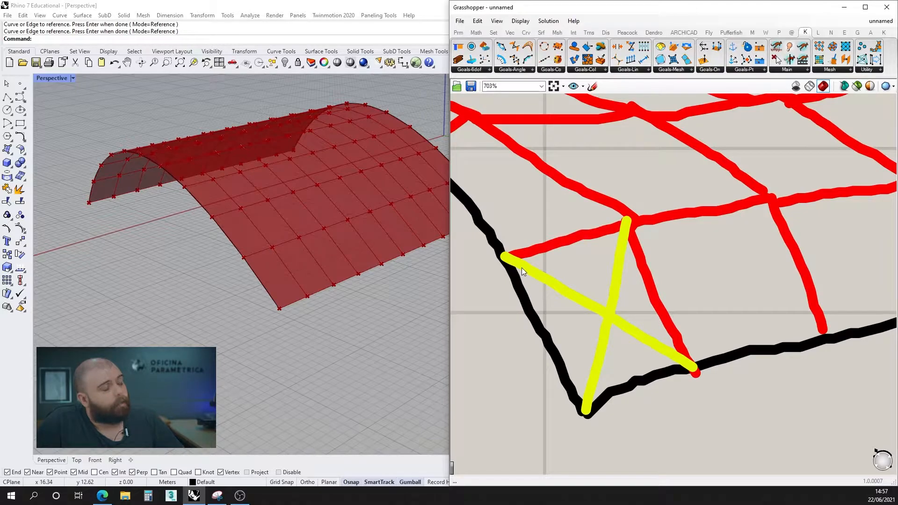
pyautogui.scroll(-2, 521, 268)
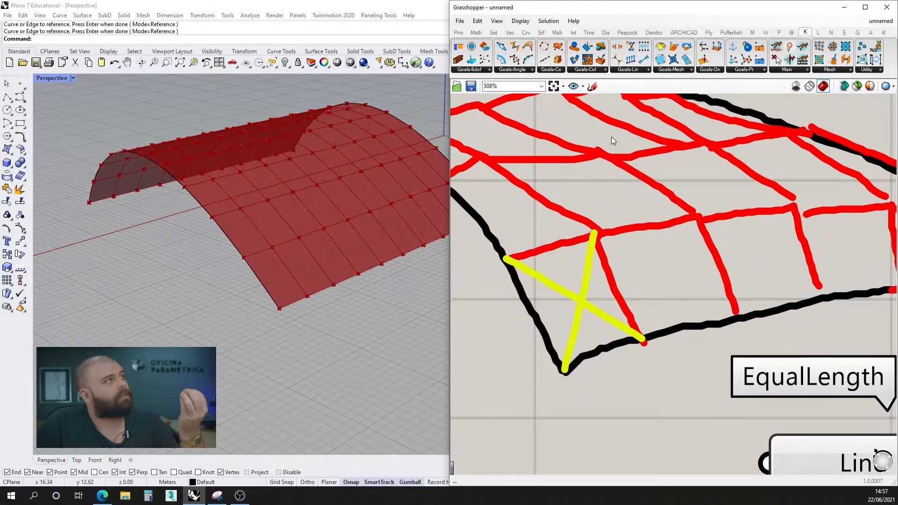
# Draw crossing yellow diagonals over the second and third panels of the vault sketch's lowest row.
pyautogui.click(592, 86)
pyautogui.click(617, 103)
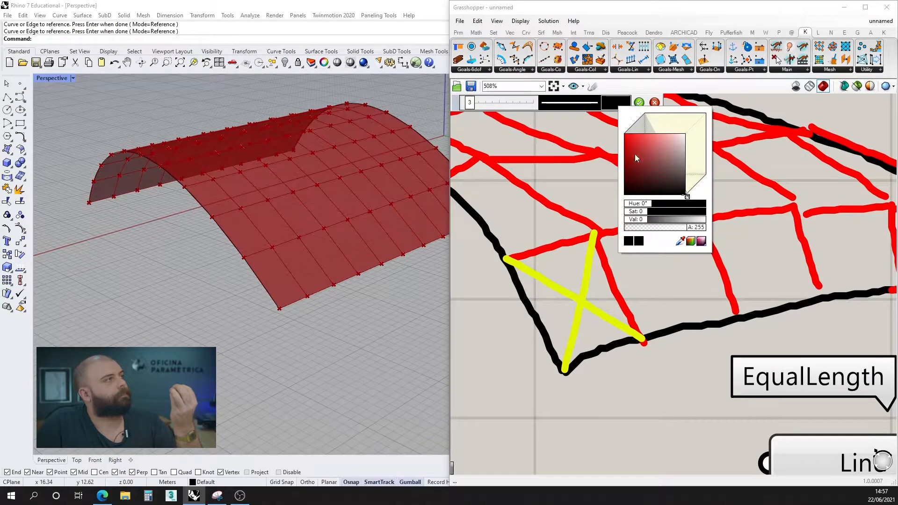
pyautogui.click(626, 135)
pyautogui.click(588, 208)
pyautogui.click(615, 102)
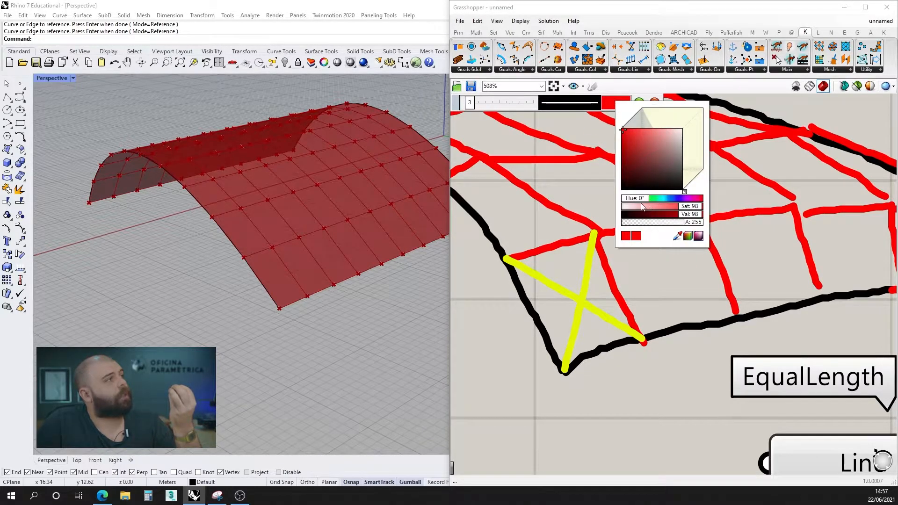
pyautogui.moveTo(637, 199); pyautogui.dragTo(643, 199)
pyautogui.click(680, 306)
pyautogui.moveTo(692, 214); pyautogui.dragTo(649, 337)
pyautogui.moveTo(605, 241); pyautogui.dragTo(731, 318)
pyautogui.moveTo(790, 206); pyautogui.dragTo(751, 314)
pyautogui.moveTo(711, 221); pyautogui.dragTo(823, 283)
# Draw crossing yellow diagonals over the last two panels of the vault sketch's lowest row and finish the sketch.
pyautogui.scroll(-7, 722, 306)
pyautogui.scroll(7, 774, 285)
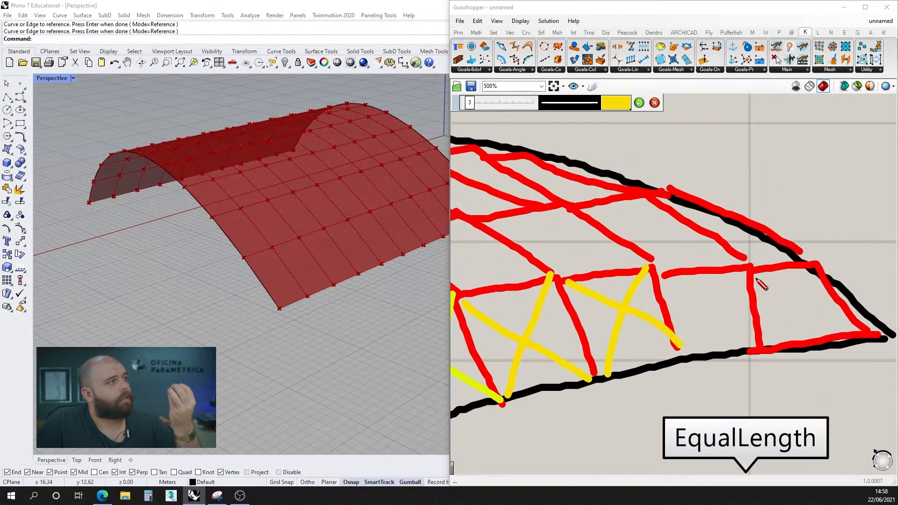
pyautogui.moveTo(753, 267); pyautogui.dragTo(696, 361)
pyautogui.moveTo(660, 268); pyautogui.dragTo(749, 343)
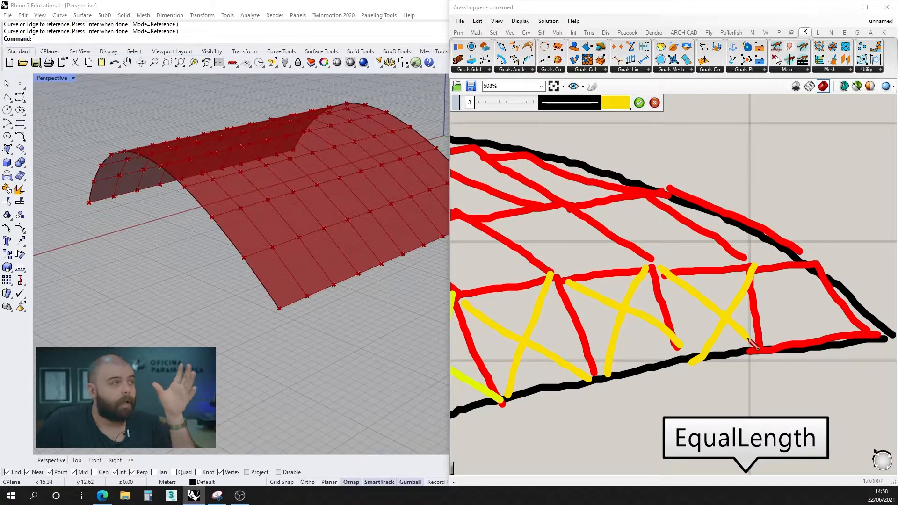
pyautogui.moveTo(817, 268)
pyautogui.mouseDown()
pyautogui.moveTo(802, 310)
pyautogui.moveTo(754, 355)
pyautogui.mouseUp()
pyautogui.moveTo(763, 286); pyautogui.dragTo(868, 335)
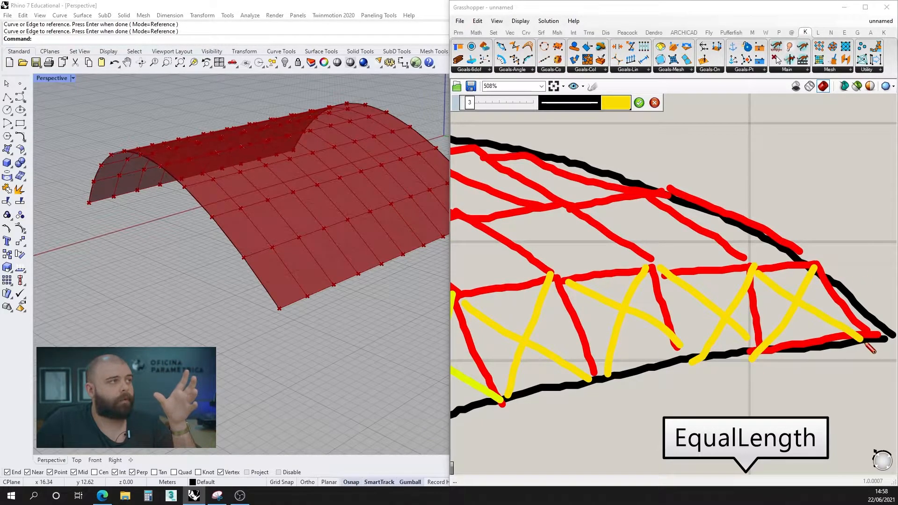
pyautogui.scroll(-4, 849, 318)
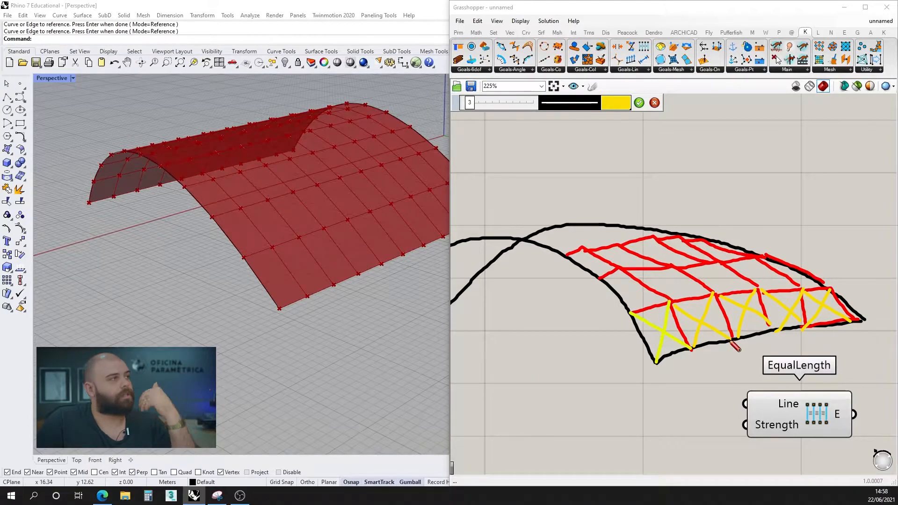
pyautogui.scroll(4, 654, 309)
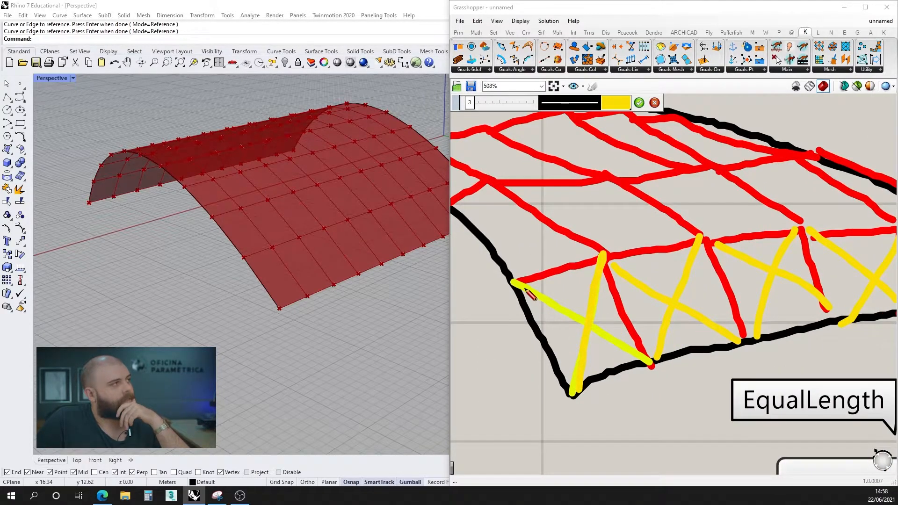
pyautogui.scroll(-3, 661, 363)
pyautogui.scroll(-3, 636, 340)
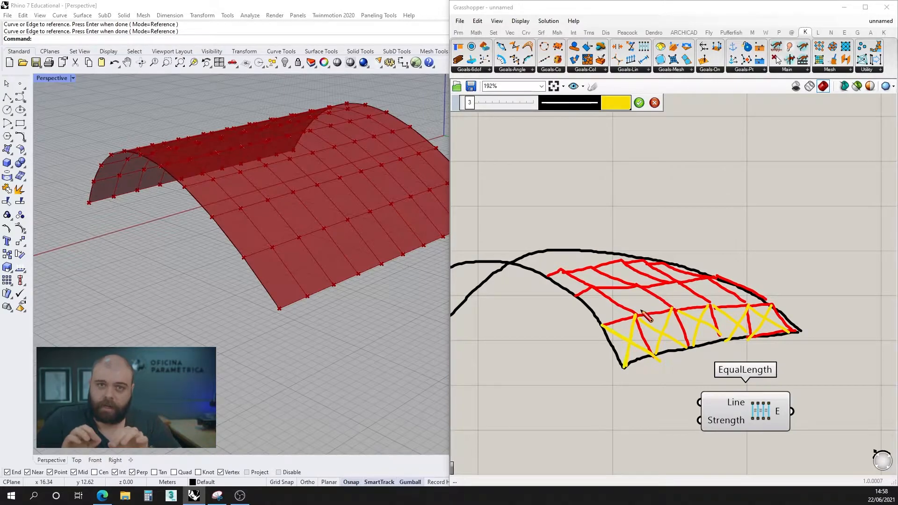
pyautogui.click(638, 101)
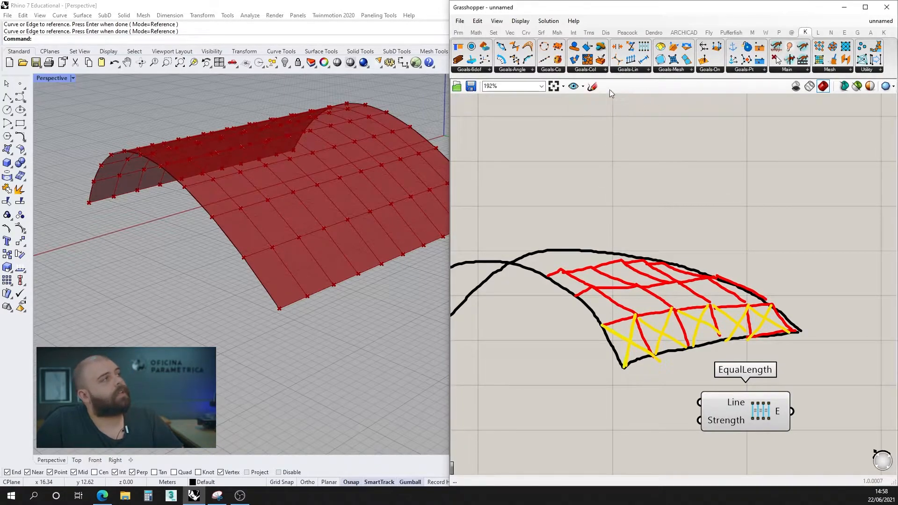
# Sketch a red downward arrow beneath the front corner of the vault drawing.
pyautogui.click(592, 87)
pyautogui.click(615, 103)
pyautogui.click(618, 134)
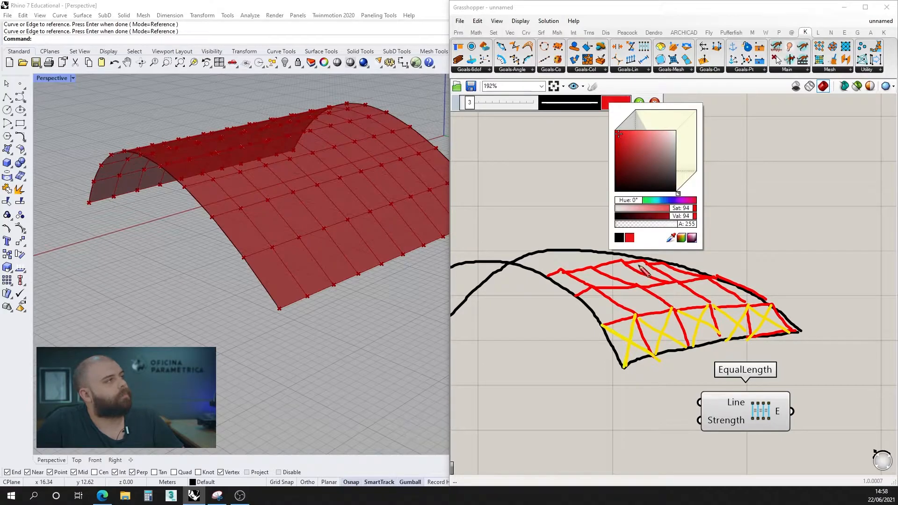
pyautogui.scroll(2, 635, 371)
pyautogui.moveTo(642, 311); pyautogui.dragTo(633, 398)
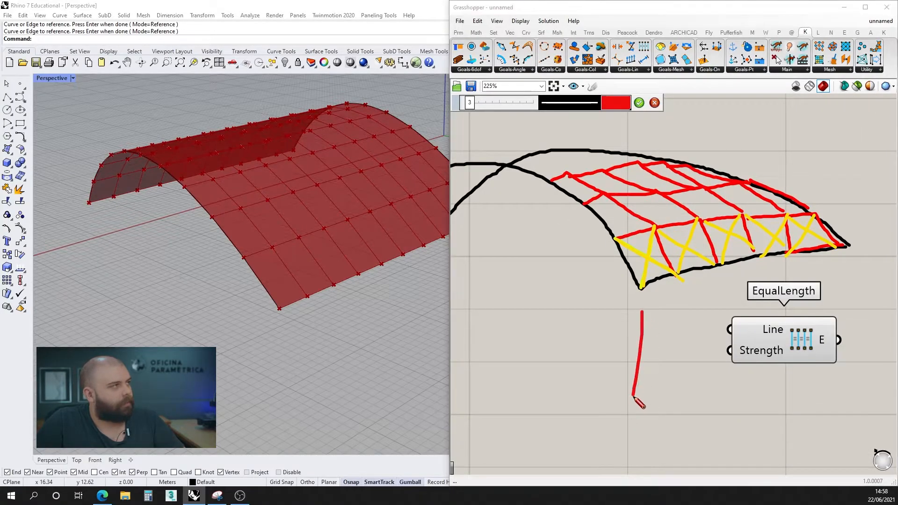
pyautogui.moveTo(614, 368); pyautogui.dragTo(633, 402)
# Sketch a red four-sided panel outline below the arrow.
pyautogui.scroll(-3, 648, 341)
pyautogui.scroll(2, 643, 352)
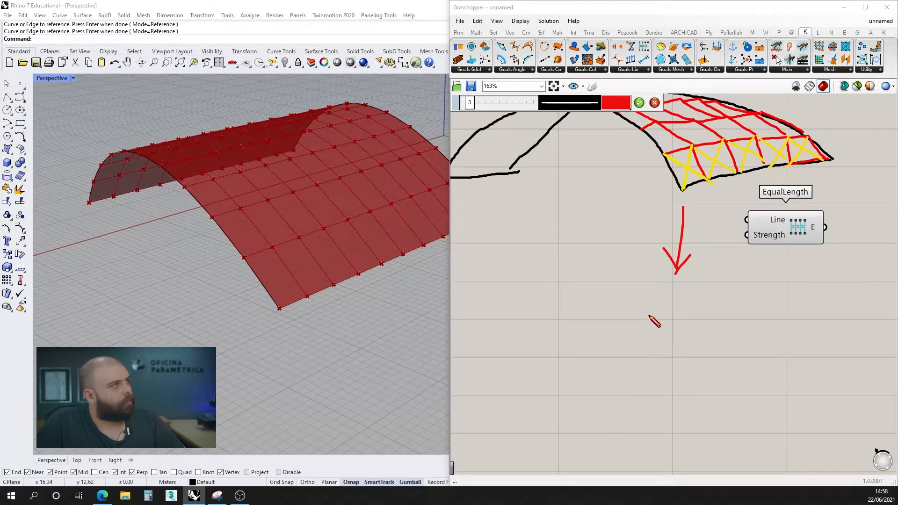
pyautogui.moveTo(584, 322)
pyautogui.mouseDown()
pyautogui.moveTo(627, 315)
pyautogui.moveTo(657, 342)
pyautogui.moveTo(609, 347)
pyautogui.moveTo(635, 356)
pyautogui.moveTo(651, 346)
pyautogui.mouseUp()
pyautogui.scroll(-3, 578, 344)
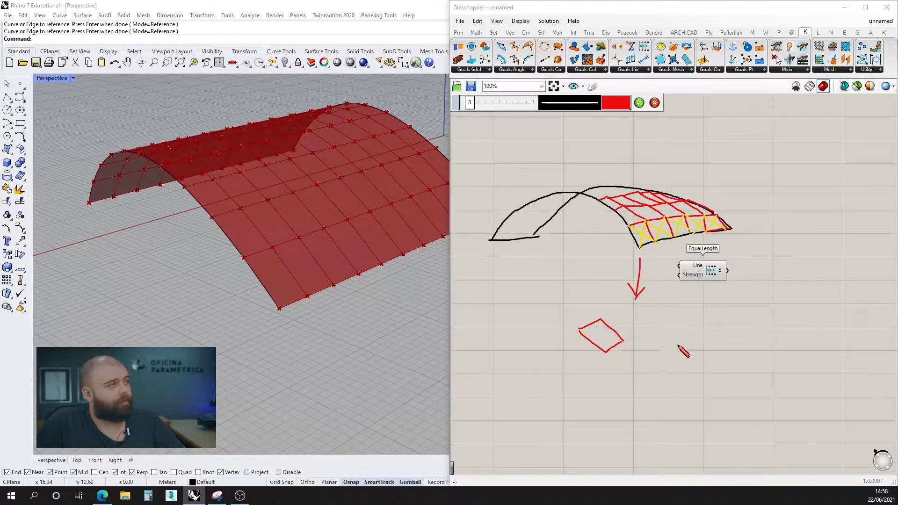
# Sketch a red distorted, concave four-sided panel beside the regular panel outline.
pyautogui.scroll(5, 664, 327)
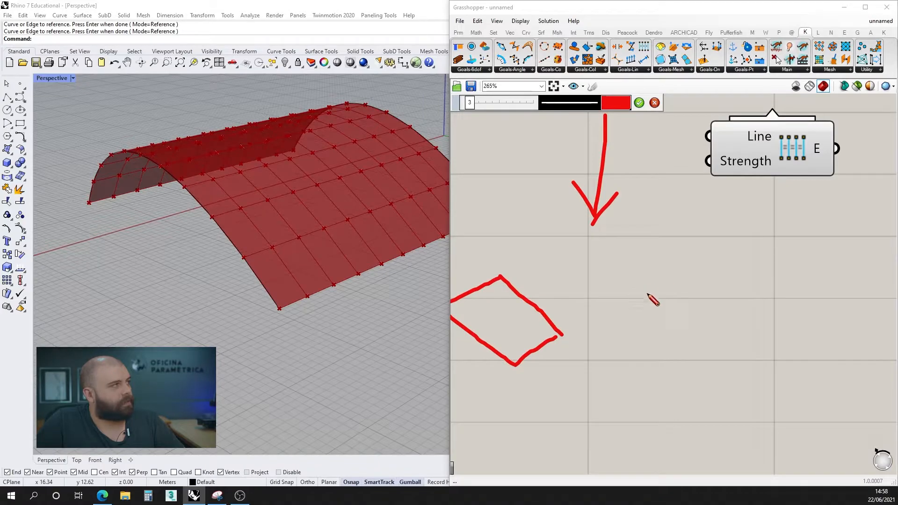
pyautogui.moveTo(625, 304)
pyautogui.mouseDown()
pyautogui.moveTo(683, 335)
pyautogui.moveTo(742, 333)
pyautogui.moveTo(683, 374)
pyautogui.mouseUp()
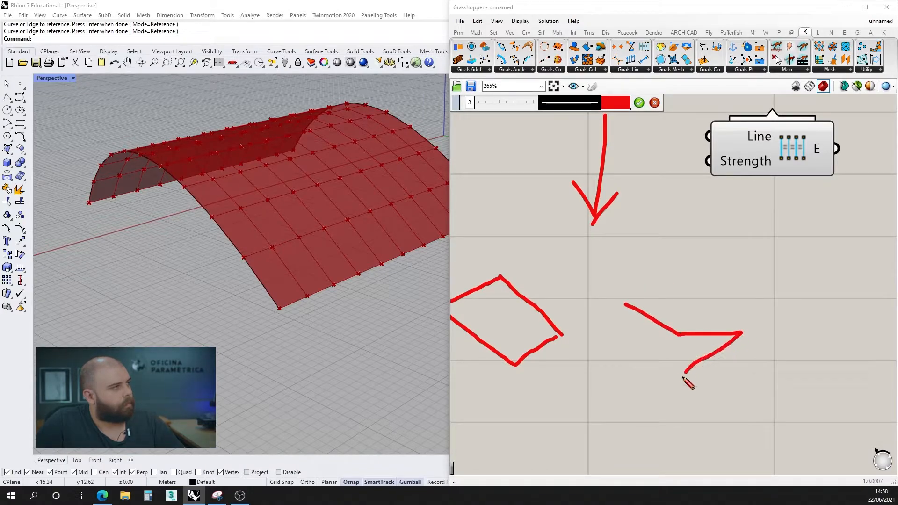
pyautogui.moveTo(625, 308); pyautogui.dragTo(682, 373)
pyautogui.scroll(-4, 697, 382)
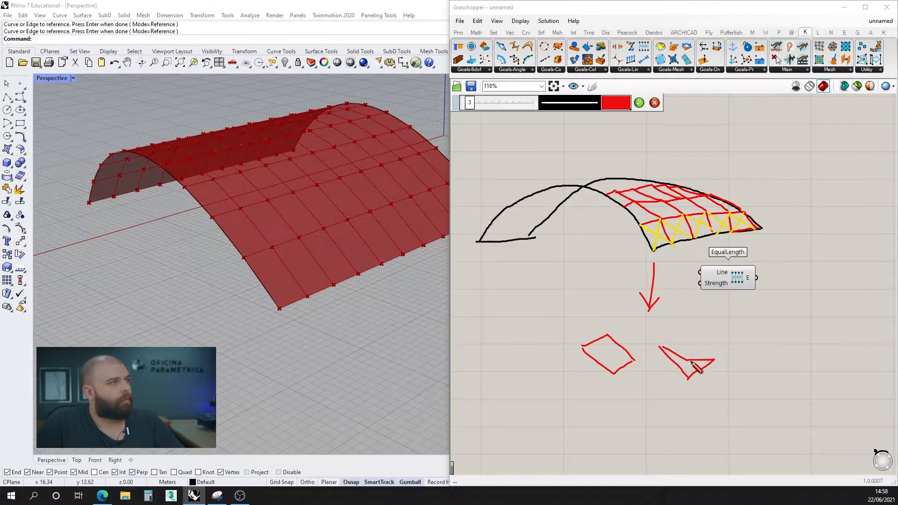
# Sketch a red arrow from the regular panel outline to the distorted one and finish the sketch.
pyautogui.scroll(3, 694, 366)
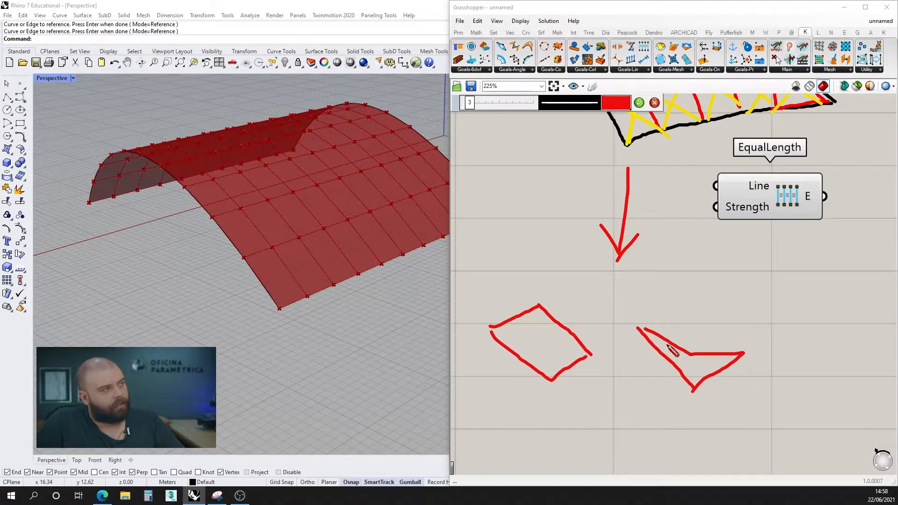
pyautogui.moveTo(607, 360); pyautogui.dragTo(638, 363)
pyautogui.moveTo(619, 350)
pyautogui.mouseDown()
pyautogui.moveTo(638, 363)
pyautogui.moveTo(625, 373)
pyautogui.mouseUp()
pyautogui.scroll(1, 703, 358)
pyautogui.scroll(-3, 685, 367)
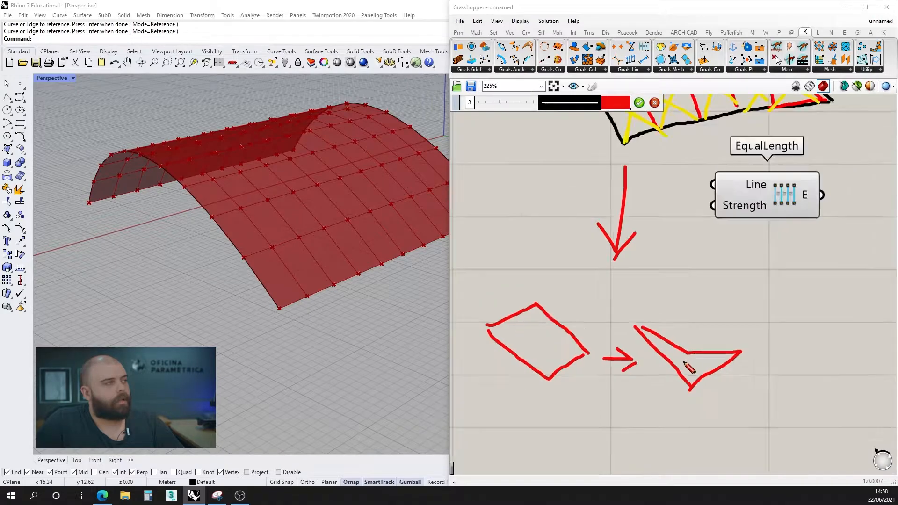
pyautogui.scroll(2, 597, 240)
pyautogui.click(641, 103)
# Draw two crossing yellow diagonals inside the regular panel outline and finish the sketch.
pyautogui.click(593, 87)
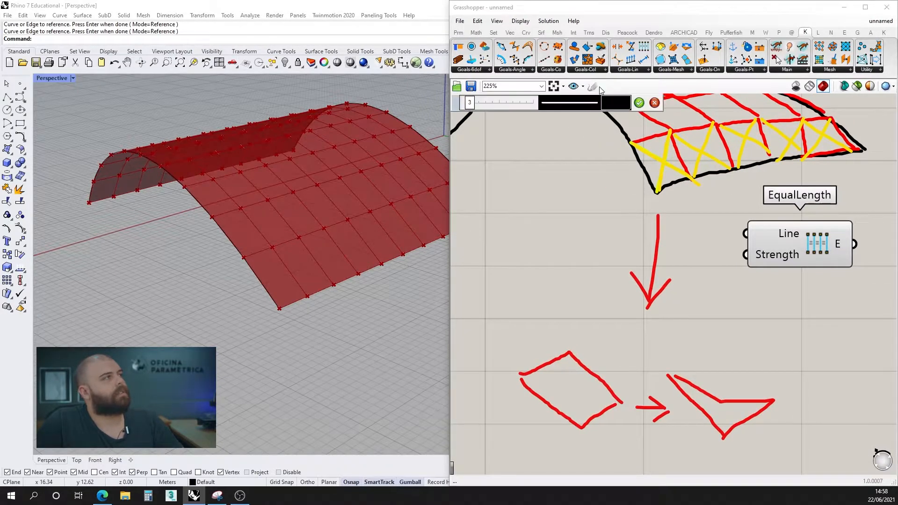
pyautogui.click(615, 108)
pyautogui.click(626, 140)
pyautogui.moveTo(639, 207); pyautogui.dragTo(648, 206)
pyautogui.click(582, 388)
pyautogui.moveTo(569, 350); pyautogui.dragTo(575, 430)
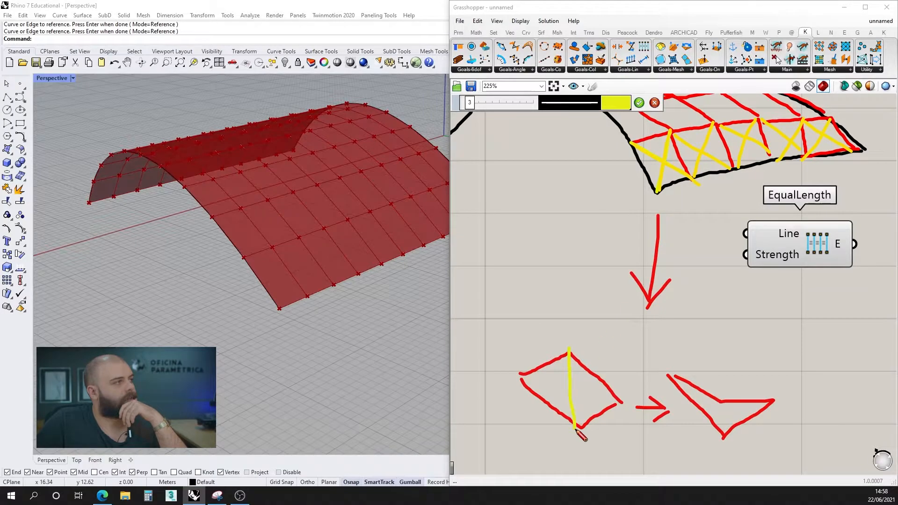
pyautogui.moveTo(524, 380); pyautogui.dragTo(603, 399)
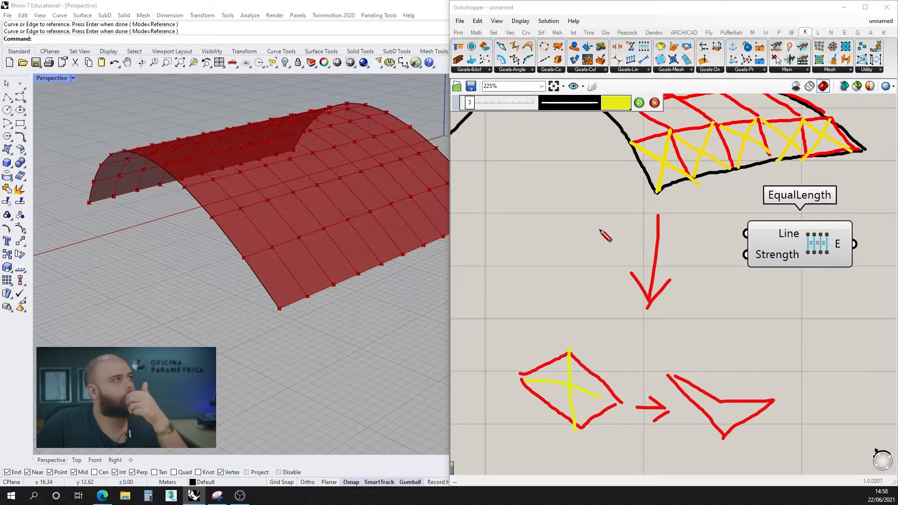
pyautogui.click(639, 103)
# Move the EqualLength component off the vault sketch to just below the EdgeLengths component.
pyautogui.scroll(-4, 555, 324)
pyautogui.scroll(3, 608, 295)
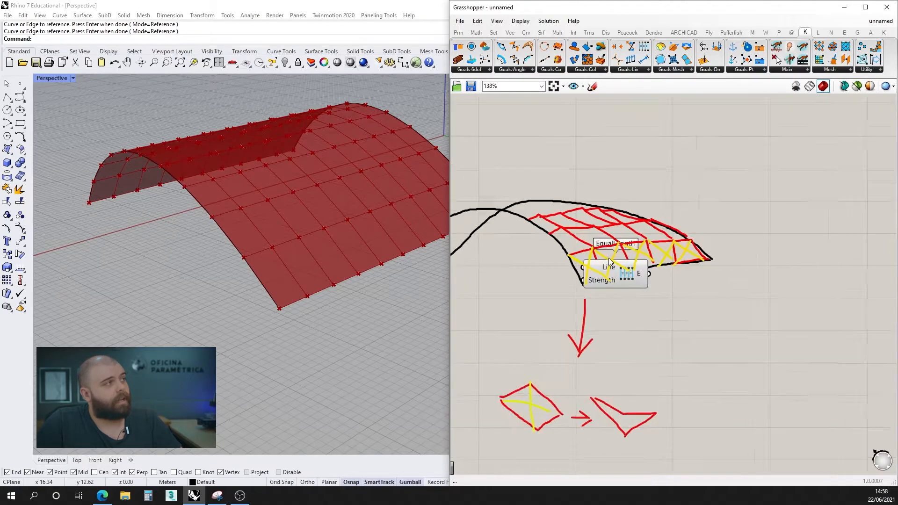
pyautogui.scroll(-4, 609, 363)
pyautogui.moveTo(592, 291); pyautogui.dragTo(684, 390)
pyautogui.scroll(-2, 617, 355)
pyautogui.scroll(5, 699, 229)
pyautogui.scroll(-3, 708, 318)
pyautogui.scroll(2, 658, 354)
pyautogui.scroll(-2, 658, 354)
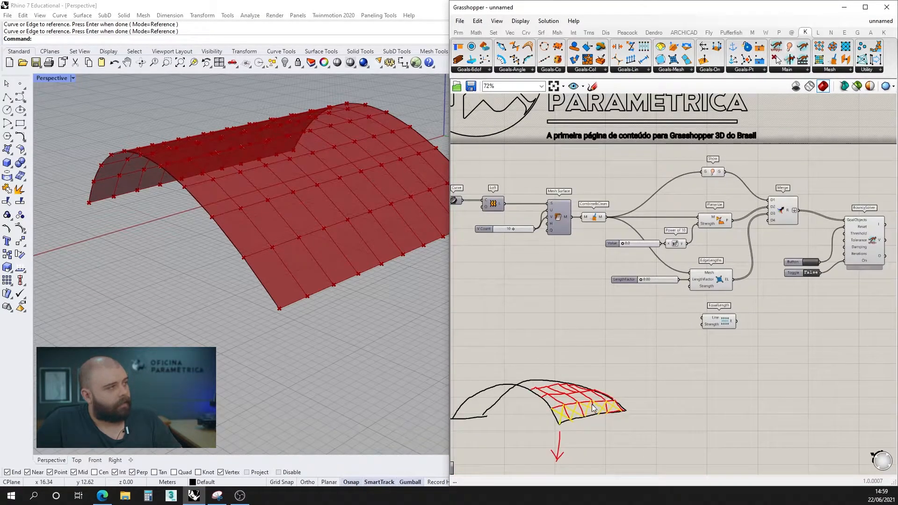
# Add a Face Boundaries component beside EqualLength, connect the Combine&Clean mesh to it, and check the resulting outlines on the vault.
pyautogui.scroll(4, 649, 321)
pyautogui.doubleClick(650, 321)
pyautogui.write('face boun')
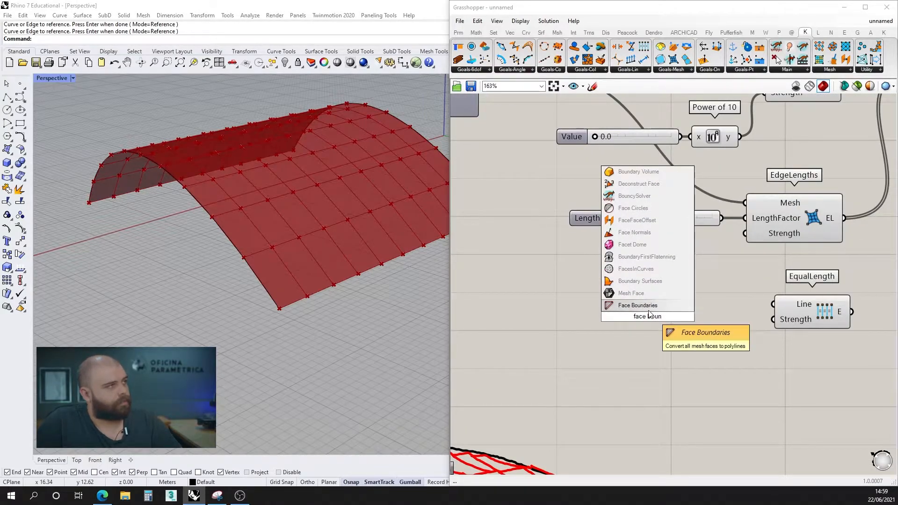
pyautogui.press('Return')
pyautogui.scroll(-3, 718, 321)
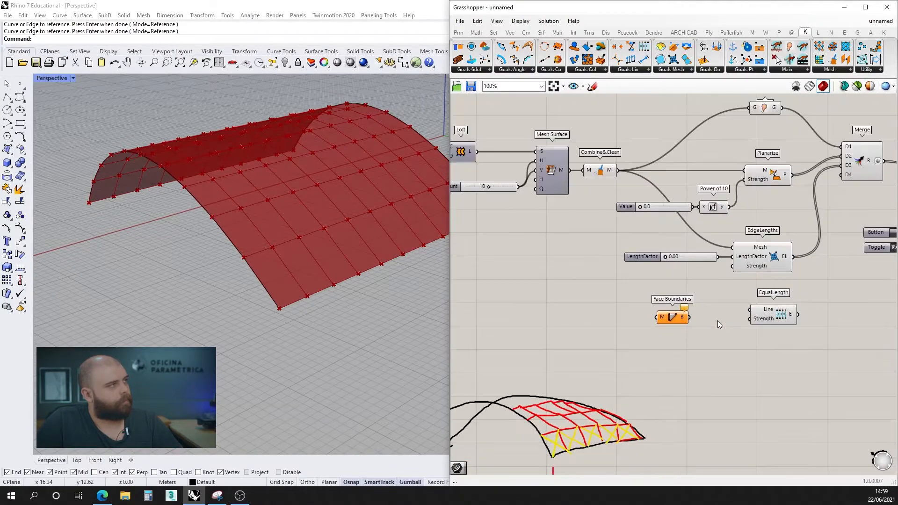
pyautogui.scroll(2, 596, 263)
pyautogui.scroll(2, 625, 214)
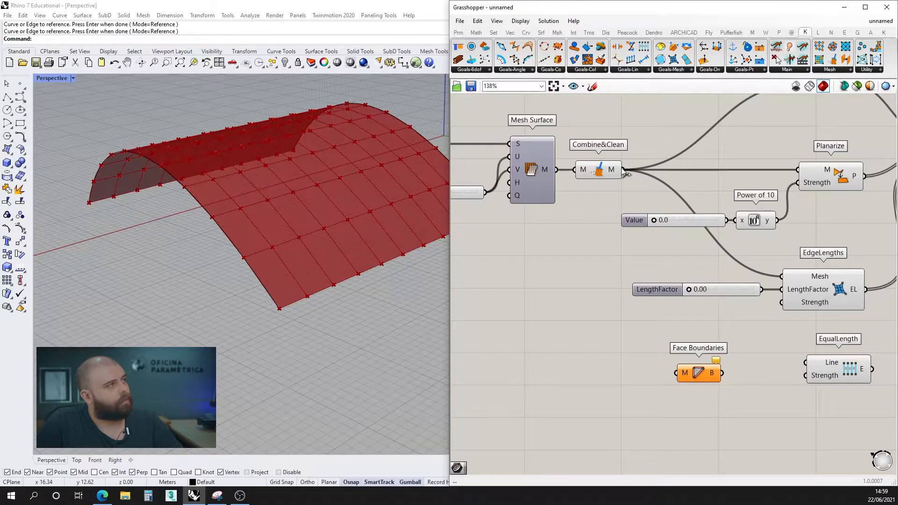
pyautogui.moveTo(623, 170); pyautogui.dragTo(657, 369)
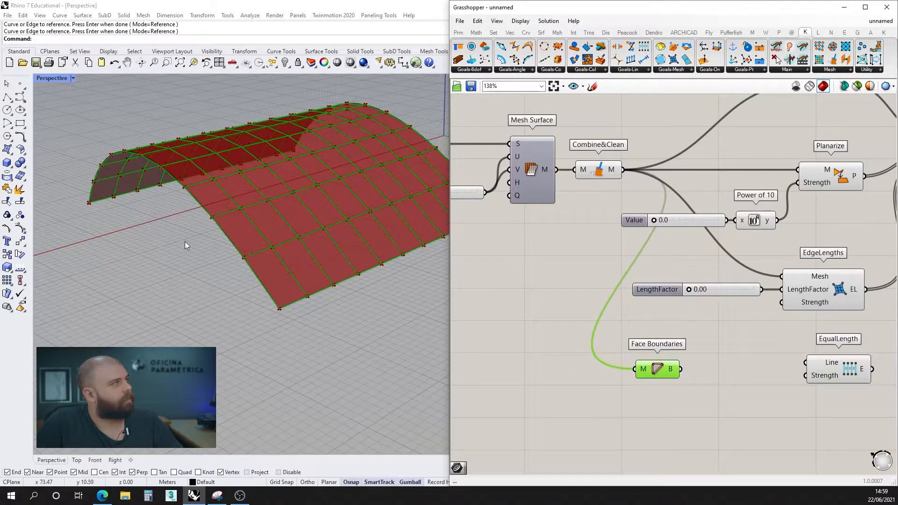
pyautogui.scroll(5, 251, 254)
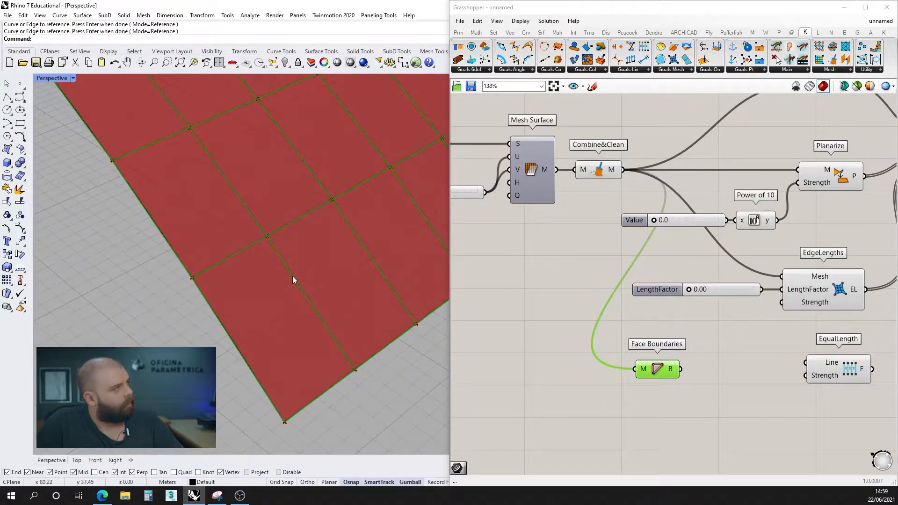
pyautogui.scroll(-3, 229, 249)
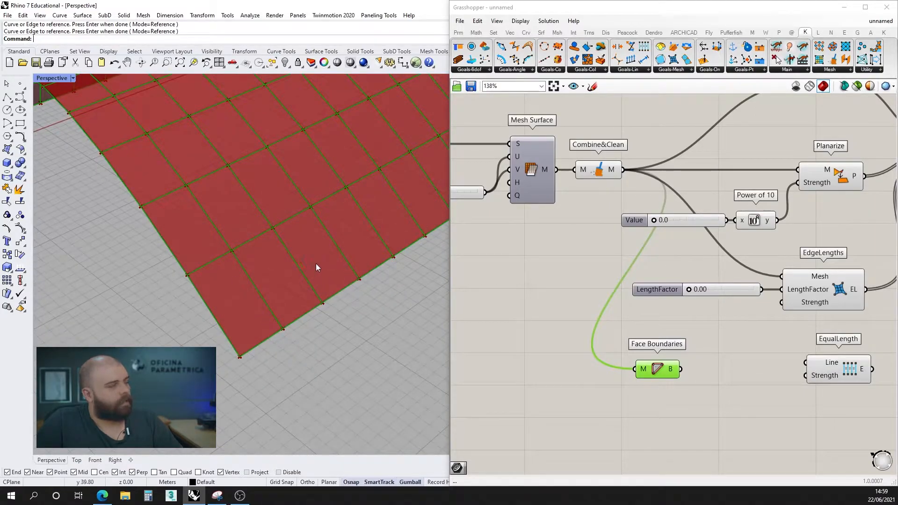
# Inspect the Face Boundaries output in a temporary panel, and delete that panel.
pyautogui.scroll(3, 628, 384)
pyautogui.doubleClick(696, 359)
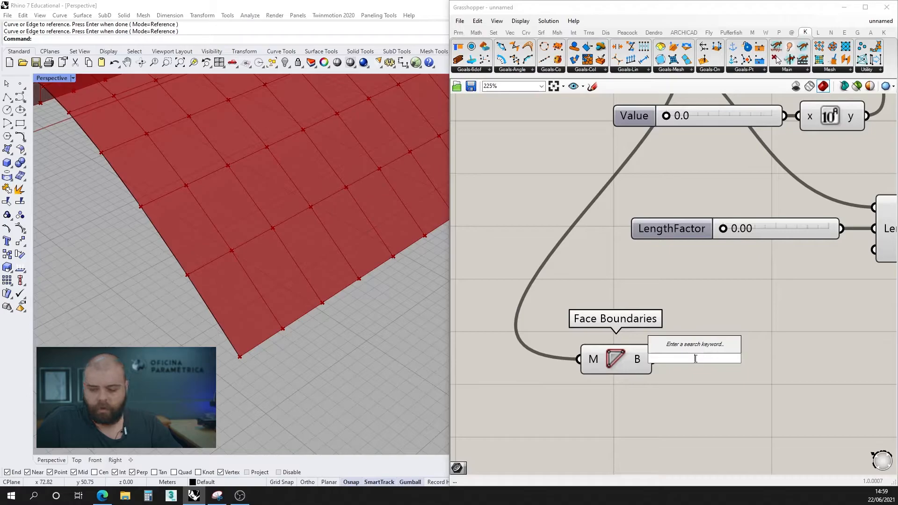
pyautogui.write('//')
pyautogui.press('Return')
pyautogui.moveTo(724, 367); pyautogui.dragTo(806, 374)
pyautogui.moveTo(655, 359); pyautogui.dragTo(693, 370)
pyautogui.scroll(-3, 674, 360)
pyautogui.scroll(2, 654, 340)
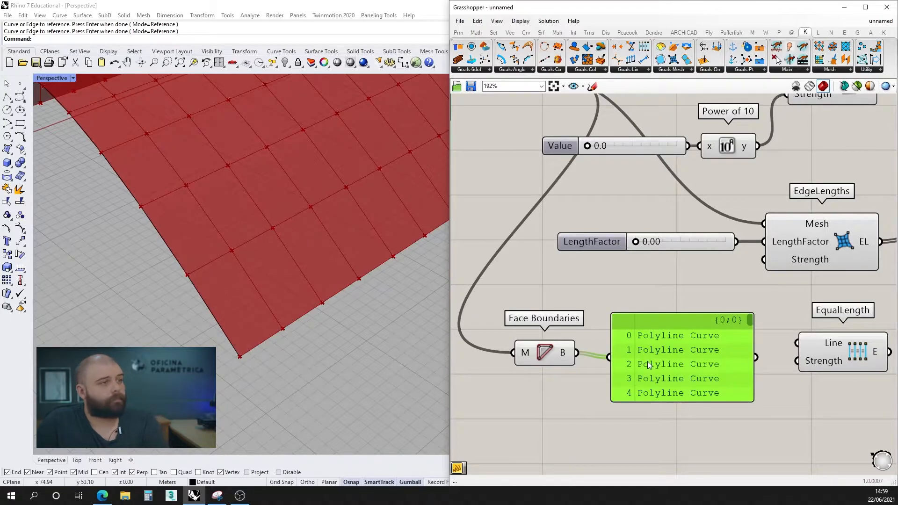
pyautogui.press('Delete')
# Sketch a large red four-sided panel outline beneath the vault drawing, beside the downward arrow.
pyautogui.scroll(-5, 668, 195)
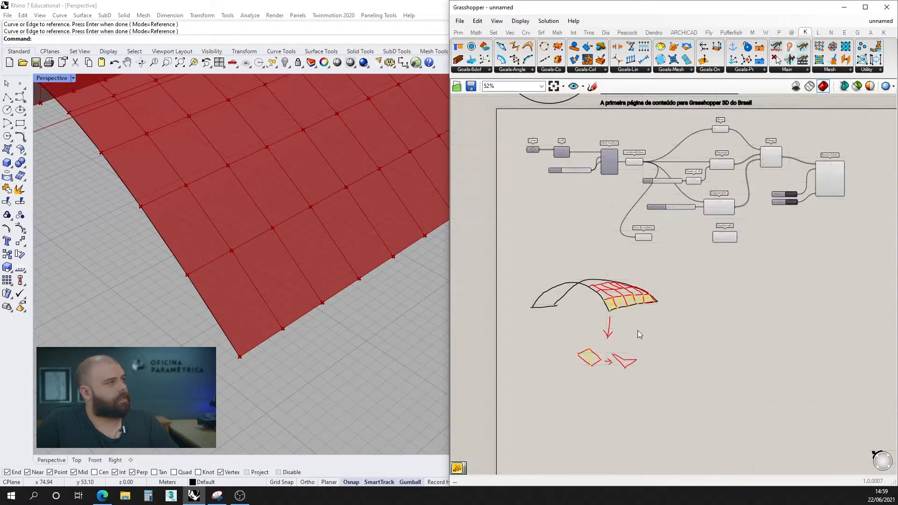
pyautogui.scroll(4, 638, 330)
pyautogui.click(595, 88)
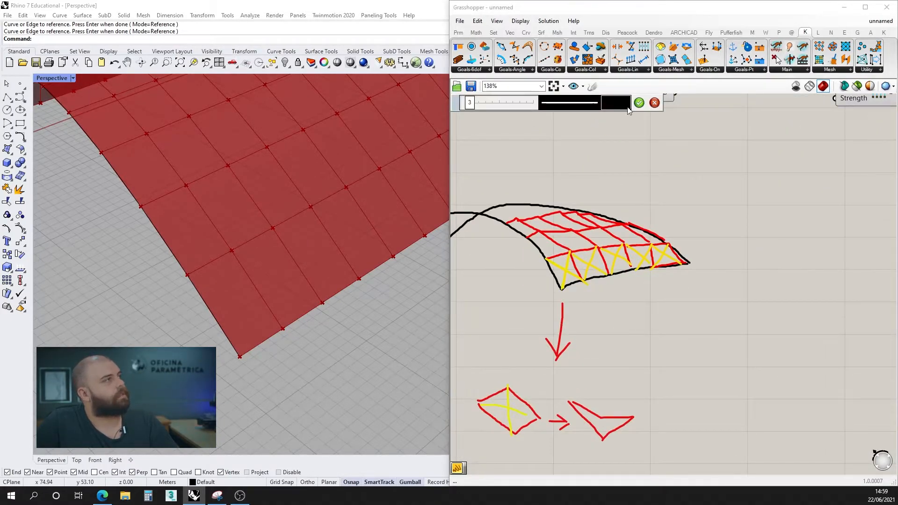
pyautogui.click(616, 103)
pyautogui.click(640, 132)
pyautogui.scroll(5, 625, 301)
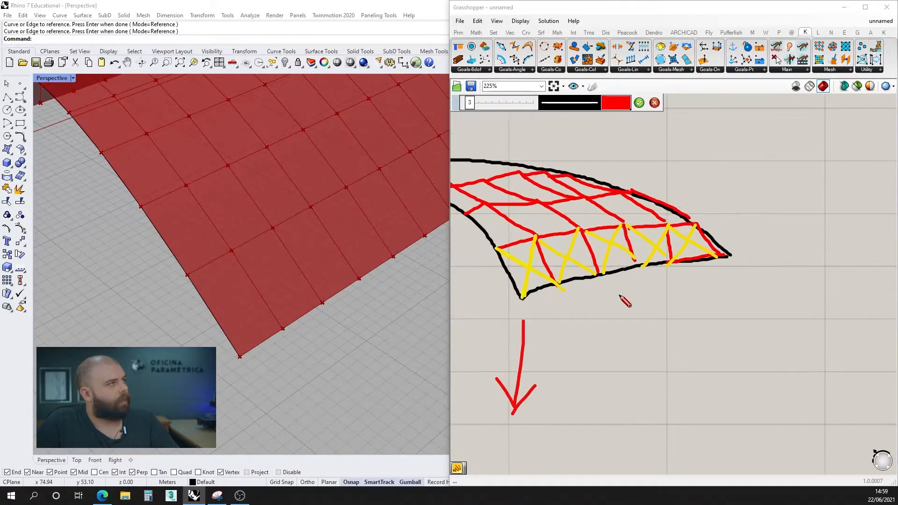
pyautogui.moveTo(573, 356)
pyautogui.mouseDown()
pyautogui.moveTo(637, 322)
pyautogui.moveTo(751, 403)
pyautogui.mouseUp()
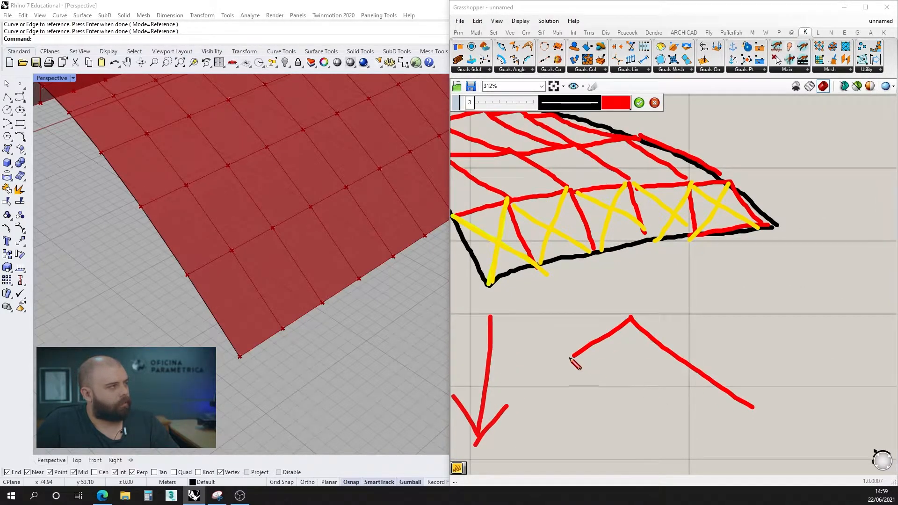
pyautogui.moveTo(569, 358)
pyautogui.mouseDown()
pyautogui.moveTo(709, 459)
pyautogui.moveTo(752, 401)
pyautogui.mouseUp()
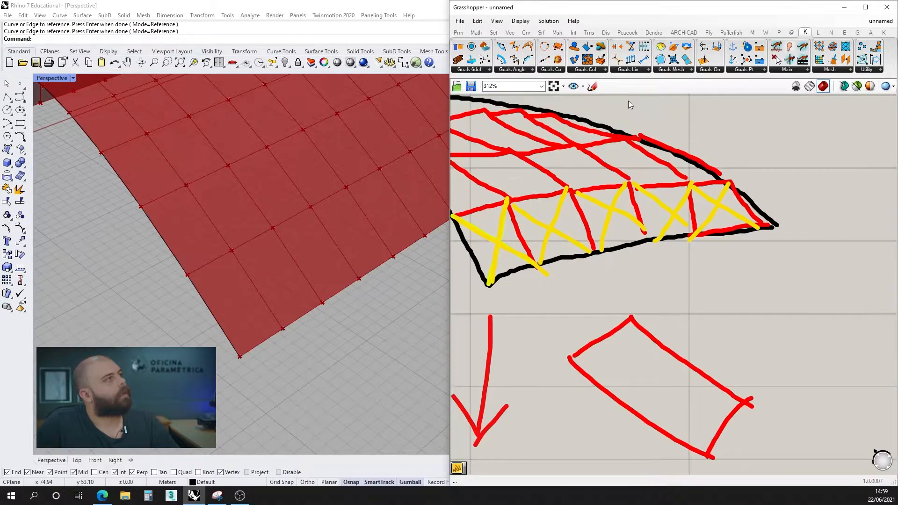
# Mark the four corners of the large panel outline with black dots and finish the sketch.
pyautogui.click(617, 102)
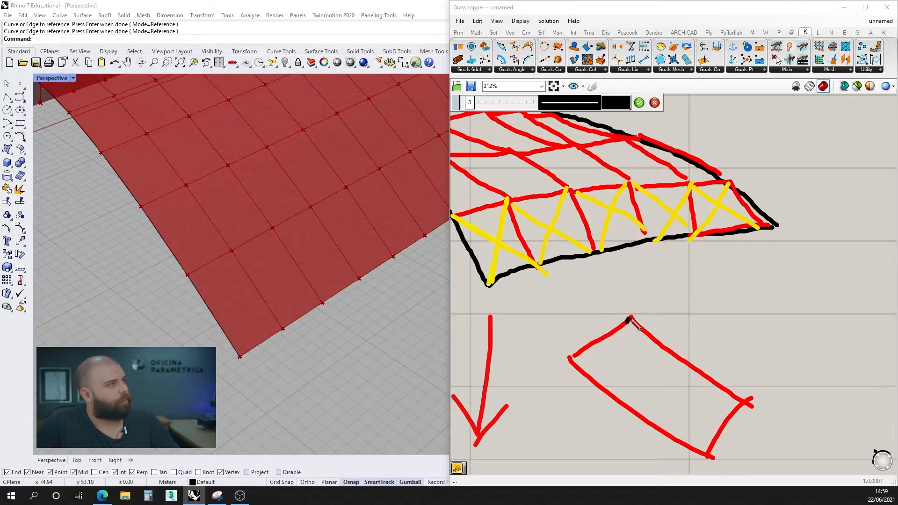
pyautogui.moveTo(629, 319); pyautogui.dragTo(630, 323)
pyautogui.moveTo(570, 356); pyautogui.dragTo(573, 359)
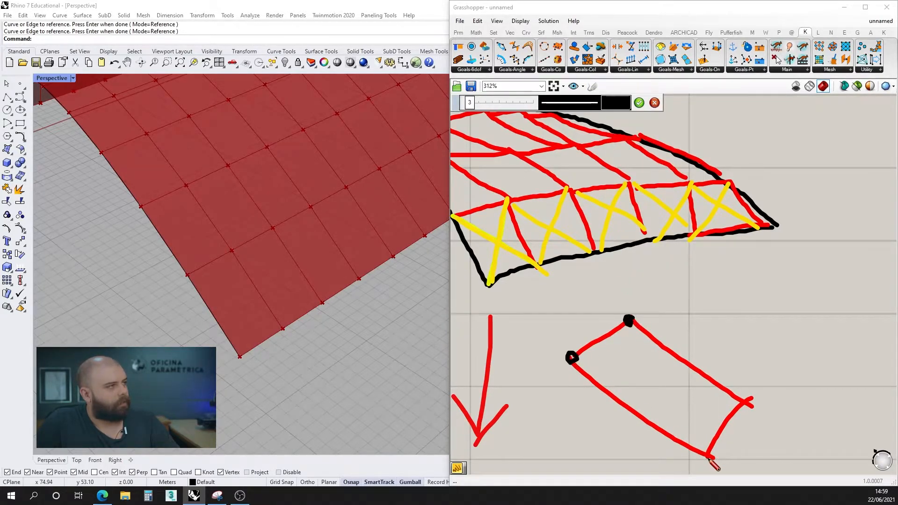
pyautogui.moveTo(704, 453); pyautogui.dragTo(707, 457)
pyautogui.moveTo(739, 403); pyautogui.dragTo(743, 407)
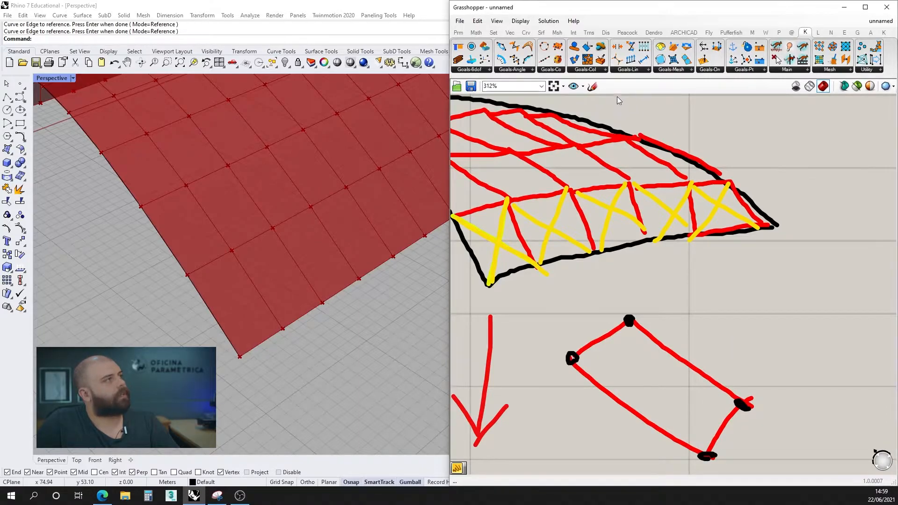
# Draw two crossing green diagonals between opposite corner dots of the large panel outline.
pyautogui.click(609, 106)
pyautogui.click(625, 146)
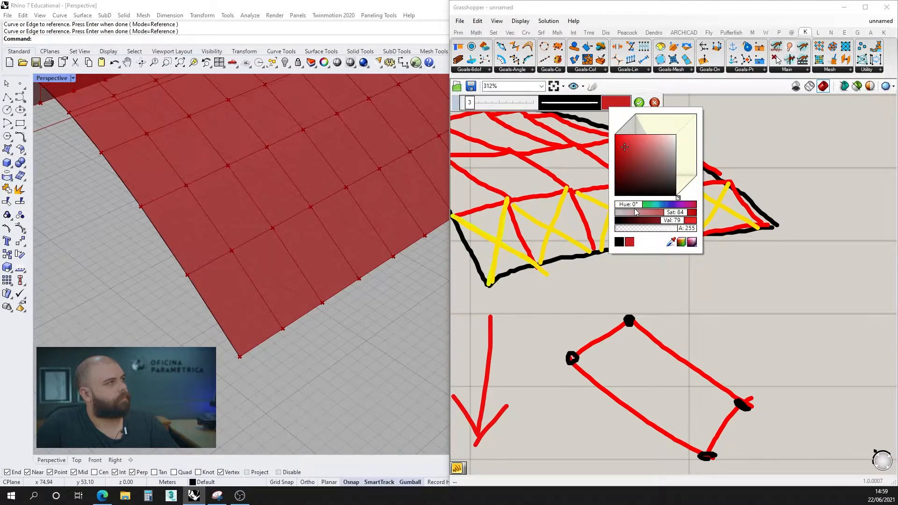
pyautogui.moveTo(634, 205); pyautogui.dragTo(645, 204)
pyautogui.moveTo(626, 324); pyautogui.dragTo(690, 451)
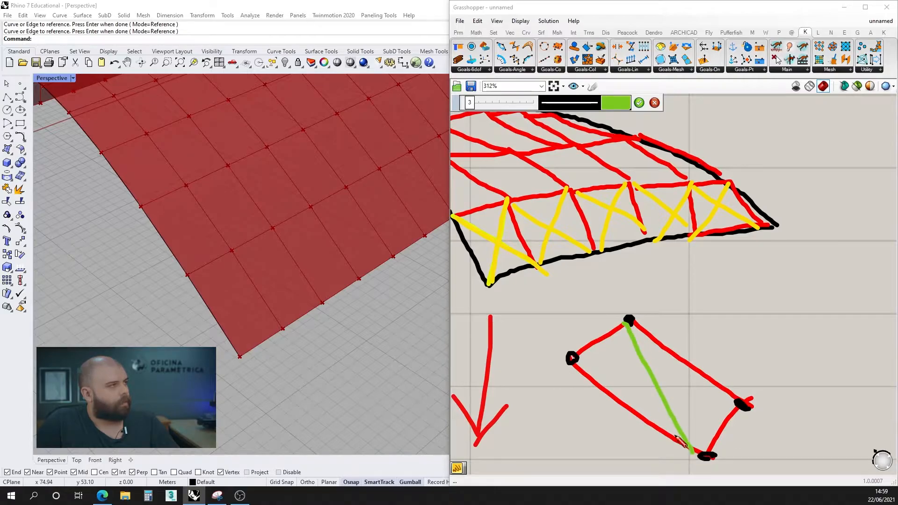
pyautogui.moveTo(569, 365); pyautogui.dragTo(734, 403)
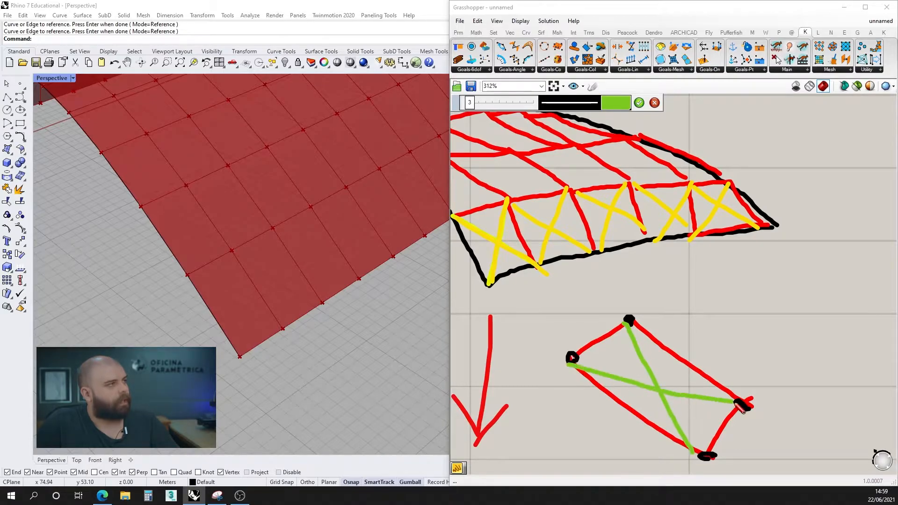
# Accept the freehand sketch of the panel diagonals on the canvas.
pyautogui.click(639, 103)
pyautogui.scroll(-5, 573, 406)
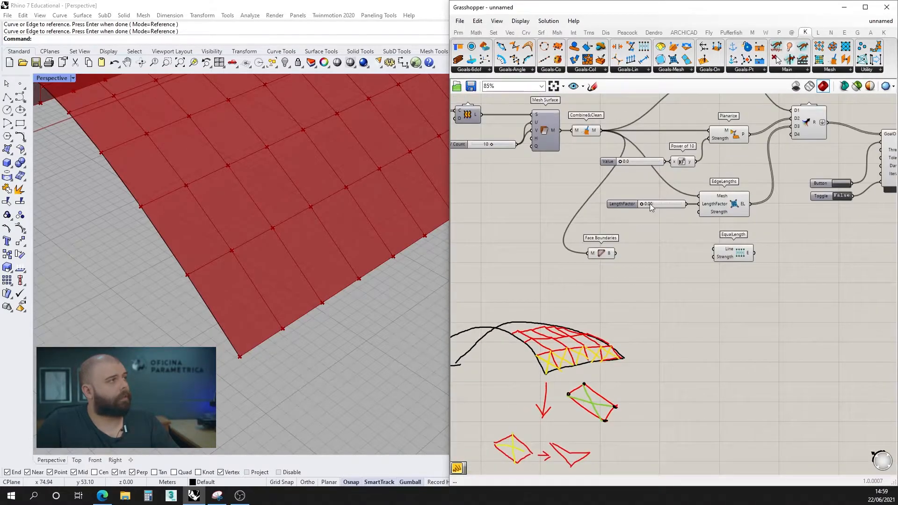
pyautogui.scroll(3, 646, 248)
# Add an Explode component, connect the Face Boundaries output to its curve input, and check its vertices output.
pyautogui.doubleClick(640, 290)
pyautogui.write('explode')
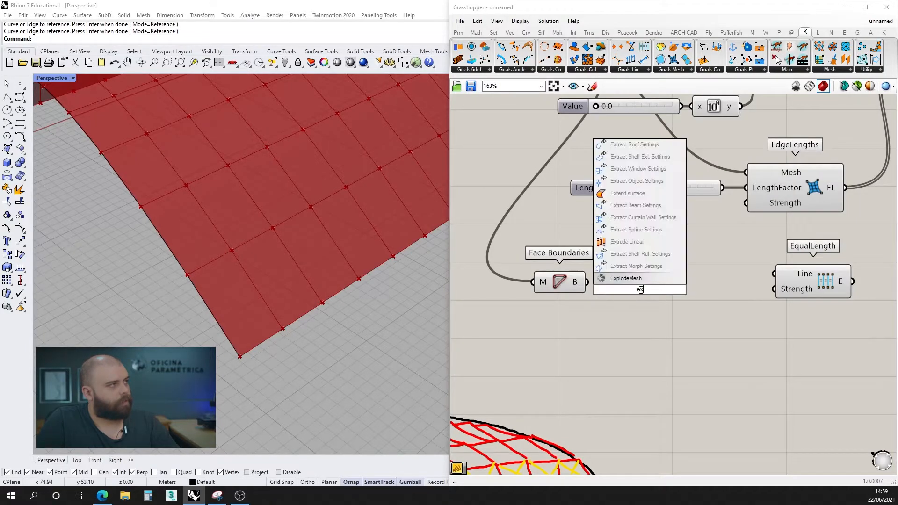
pyautogui.click(639, 280)
pyautogui.click(596, 274)
pyautogui.moveTo(575, 280); pyautogui.dragTo(600, 281)
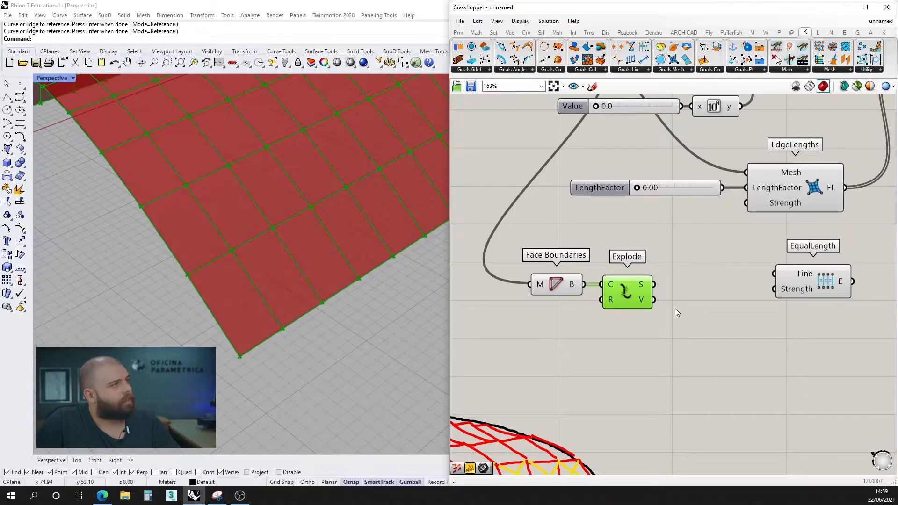
pyautogui.click(674, 308)
pyautogui.scroll(2, 676, 299)
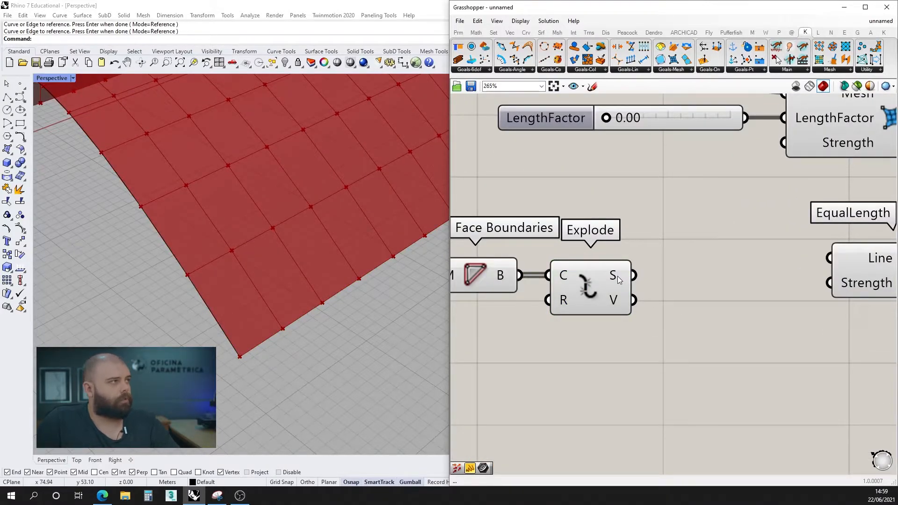
pyautogui.moveTo(614, 293)
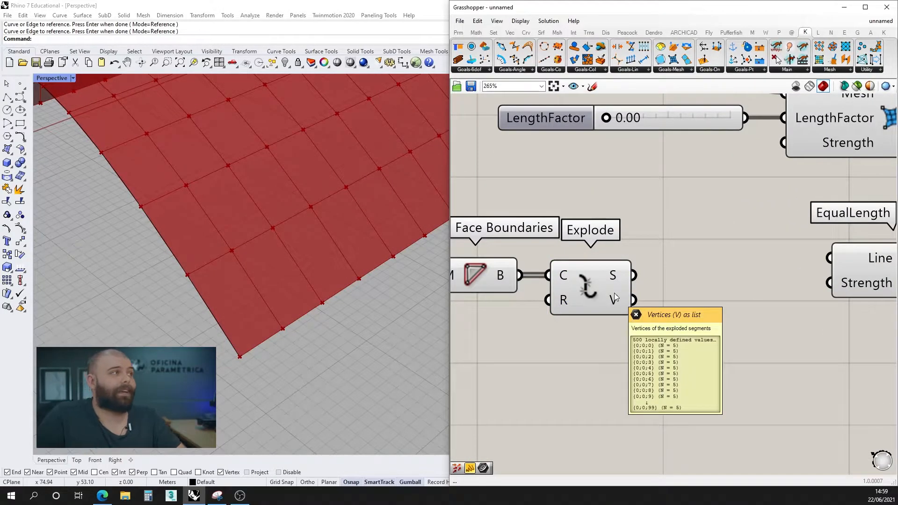
# Add a Discontinuity component below Explode and connect the Face Boundaries output to its curve input.
pyautogui.doubleClick(720, 347)
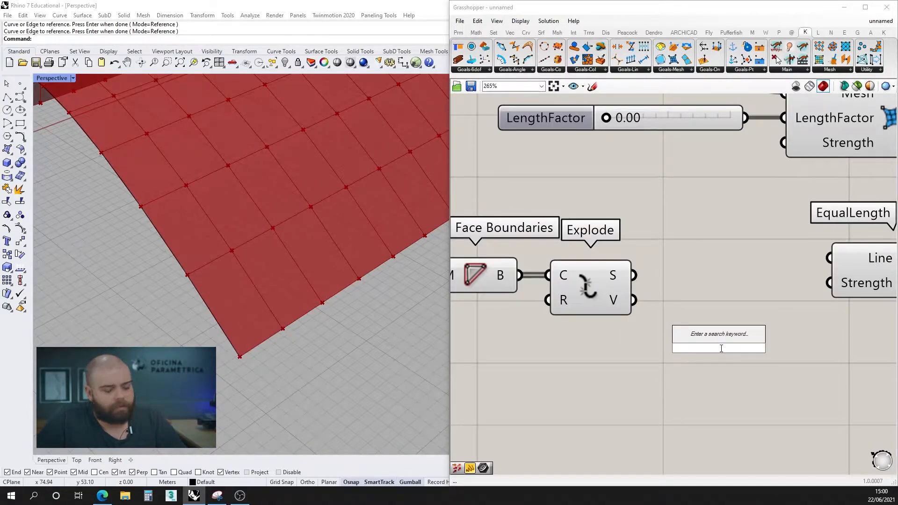
pyautogui.write('disconti')
pyautogui.press('Return')
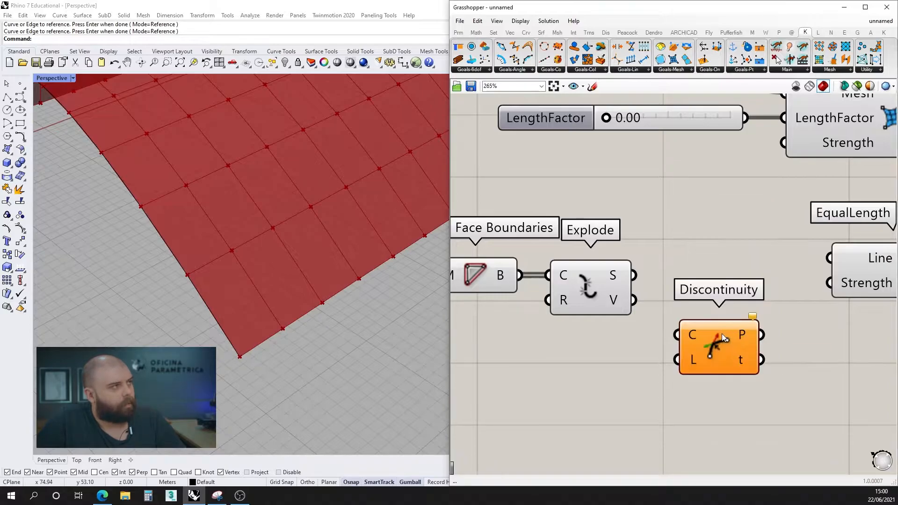
pyautogui.moveTo(722, 333); pyautogui.dragTo(639, 393)
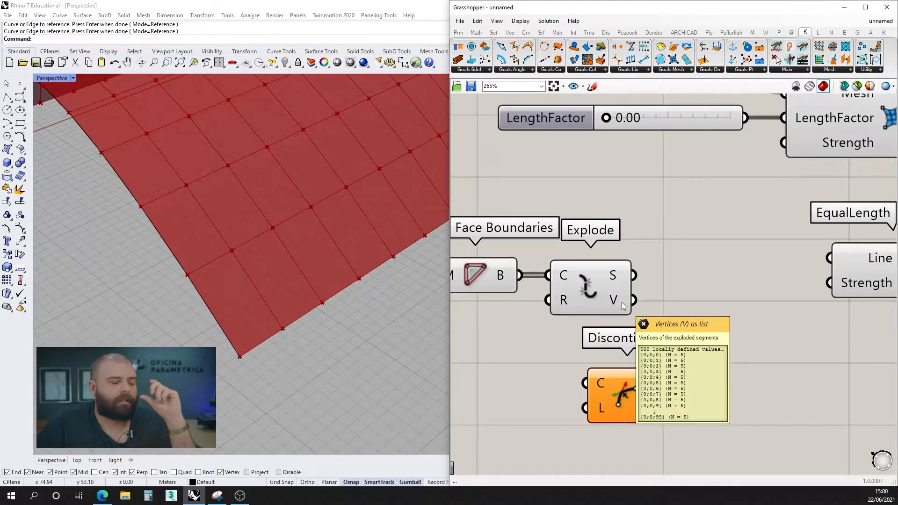
pyautogui.moveTo(521, 275); pyautogui.dragTo(585, 384)
pyautogui.moveTo(633, 397); pyautogui.dragTo(611, 392)
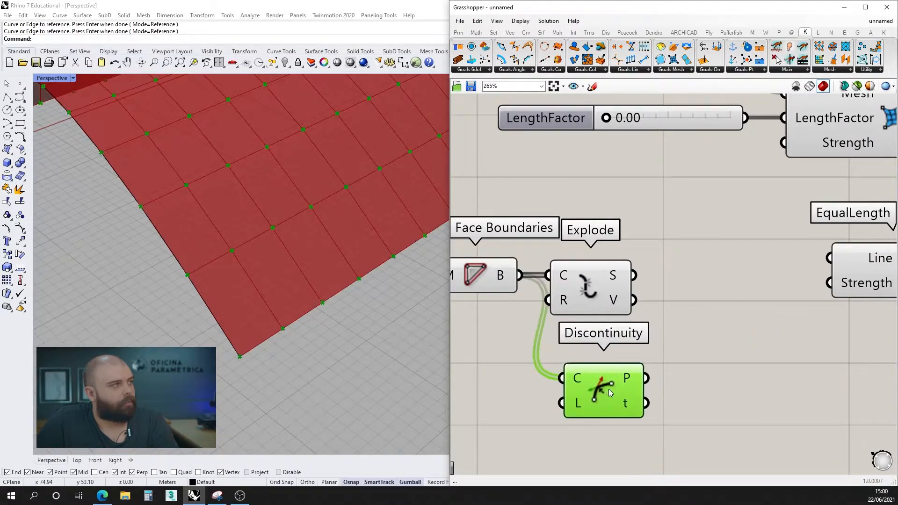
pyautogui.moveTo(629, 380)
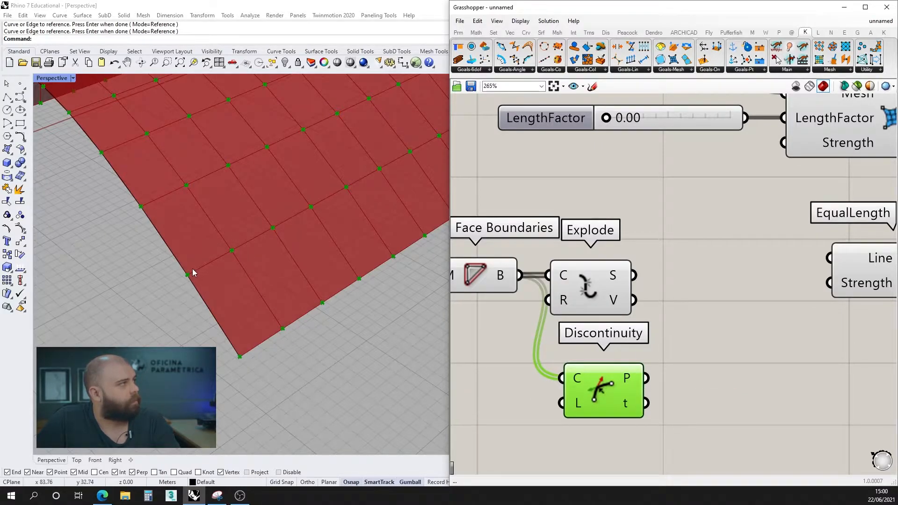
# Delete the Explode component and place Discontinuity directly beside Face Boundaries.
pyautogui.moveTo(580, 277); pyautogui.dragTo(583, 256)
pyautogui.click(618, 298)
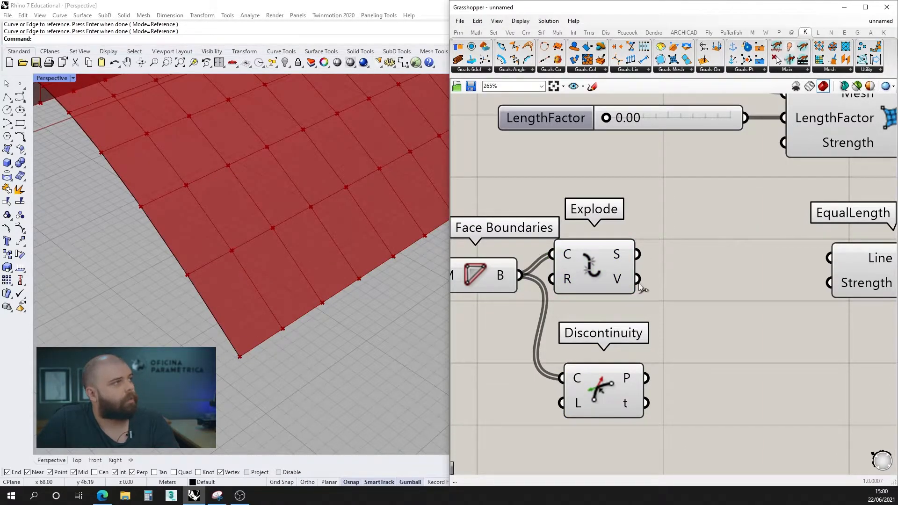
pyautogui.moveTo(617, 284)
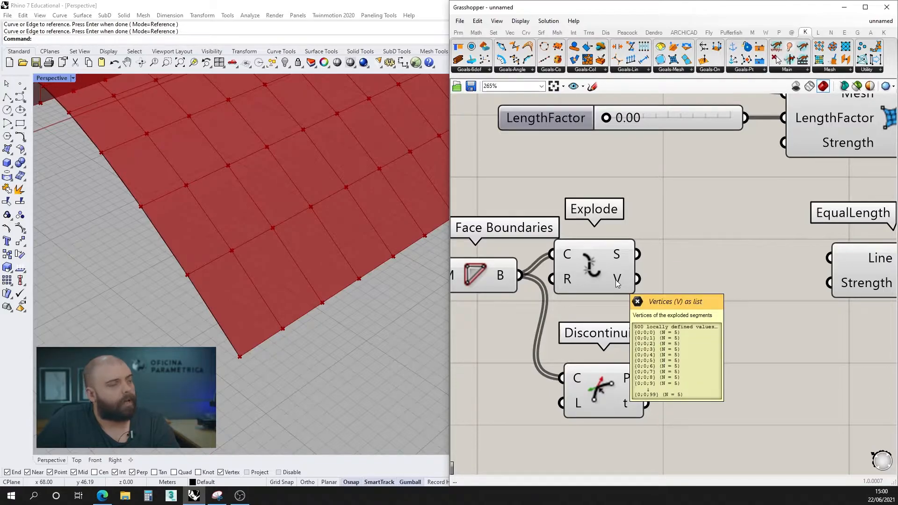
pyautogui.click(603, 275)
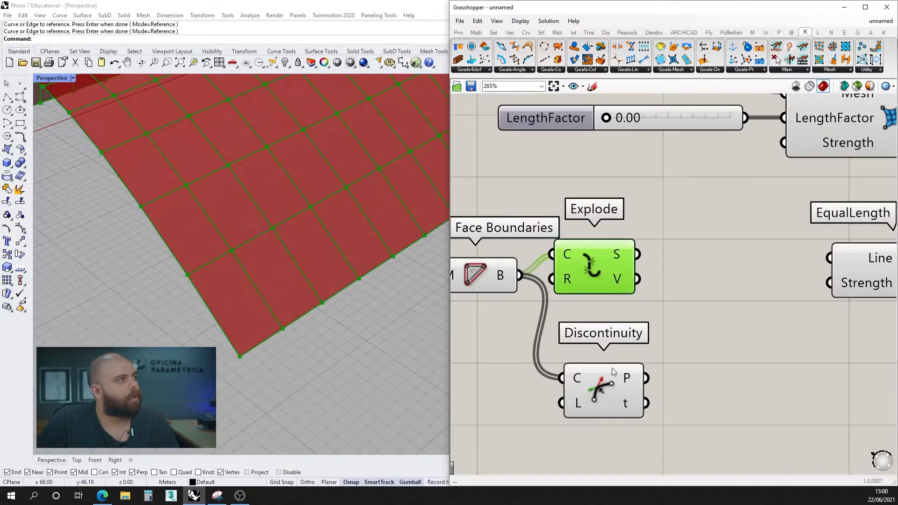
pyautogui.moveTo(608, 280); pyautogui.dragTo(631, 241)
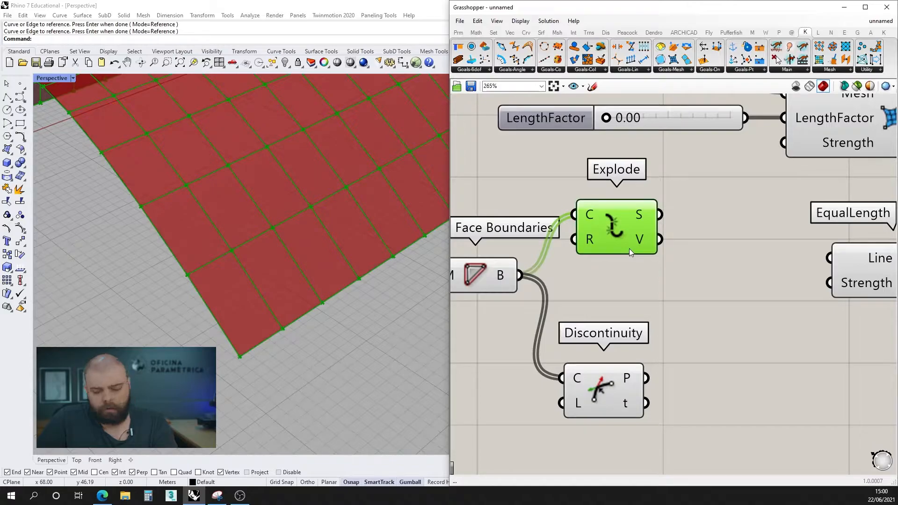
pyautogui.press('Delete')
pyautogui.moveTo(616, 377); pyautogui.dragTo(618, 286)
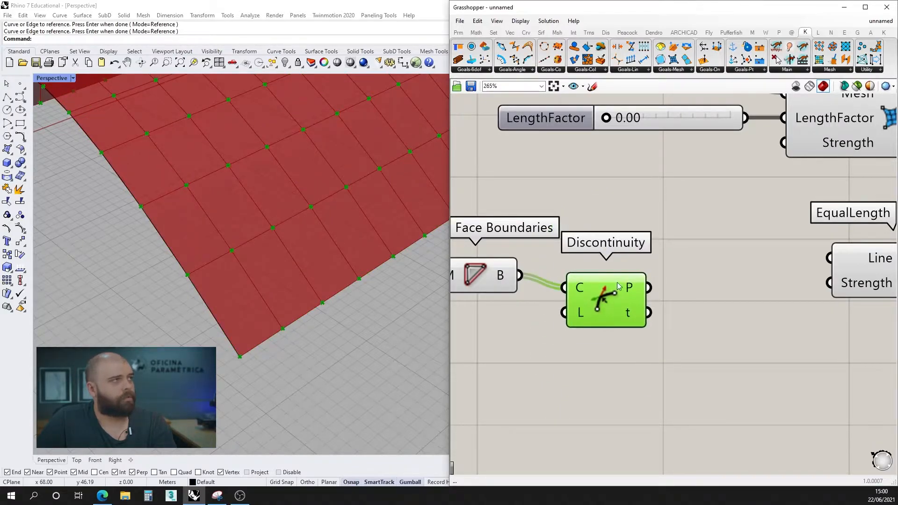
# Add a List Item component after Discontinuity and connect the discontinuity points to its list input.
pyautogui.doubleClick(678, 341)
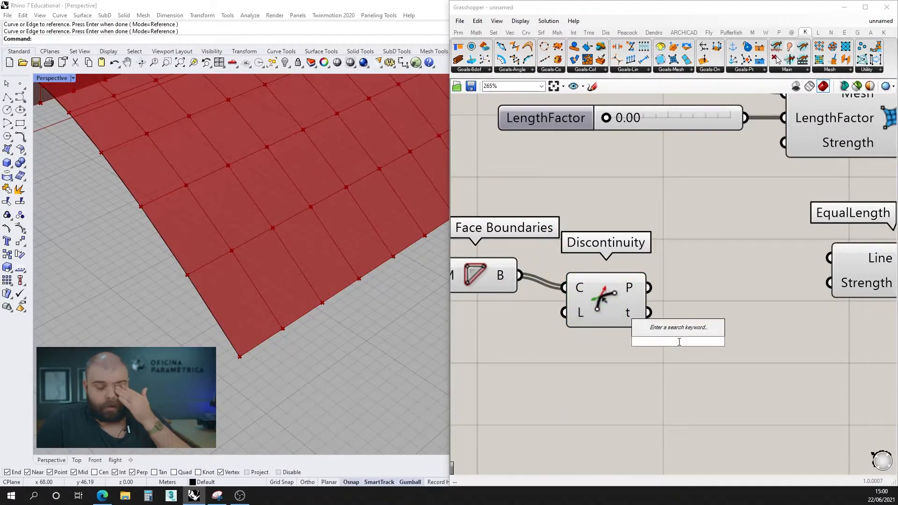
pyautogui.write('list item')
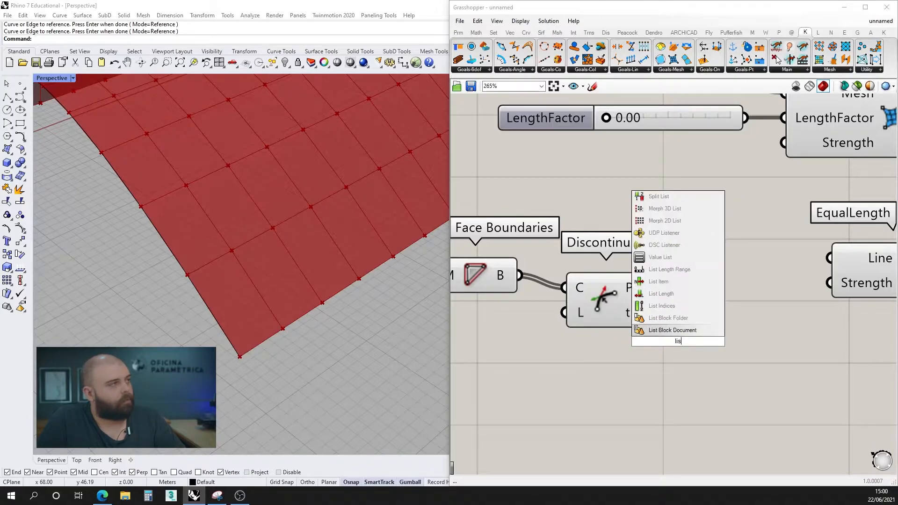
pyautogui.press('Return')
pyautogui.moveTo(679, 342); pyautogui.dragTo(720, 324)
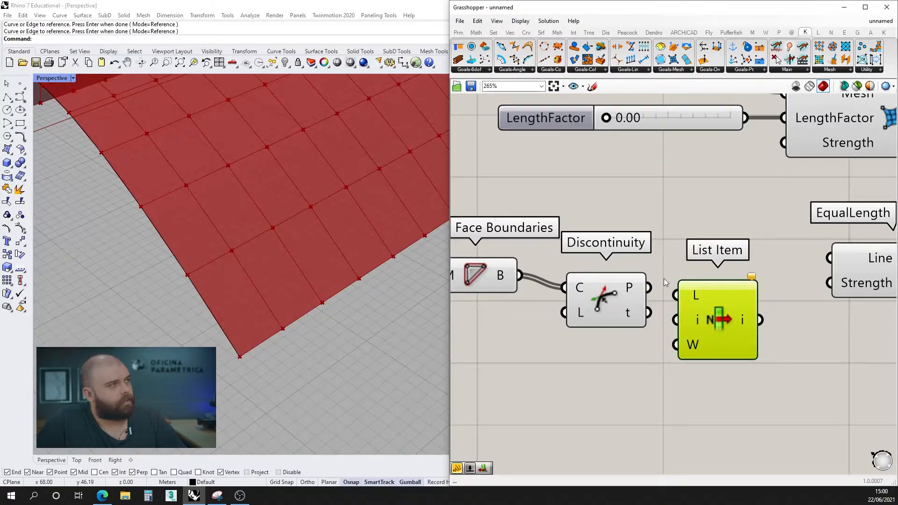
pyautogui.moveTo(649, 292); pyautogui.dragTo(676, 295)
# Extend the List Item component with additional outputs +1, +2 and +3.
pyautogui.scroll(-3, 675, 296)
pyautogui.scroll(3, 686, 302)
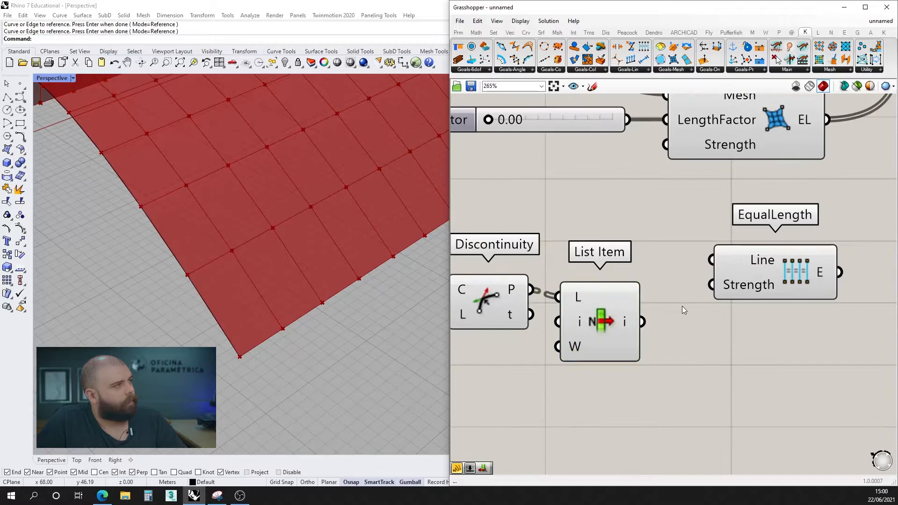
pyautogui.scroll(3, 608, 314)
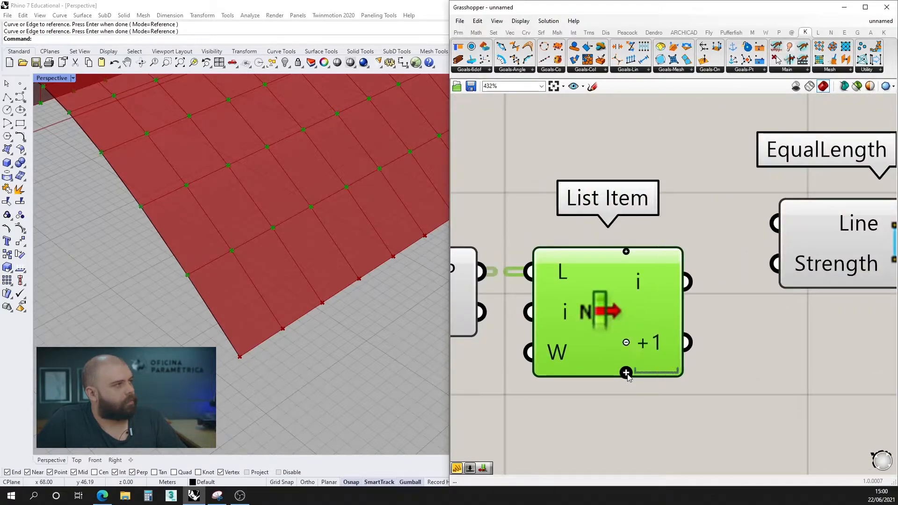
pyautogui.doubleClick(628, 374)
pyautogui.scroll(-5, 630, 403)
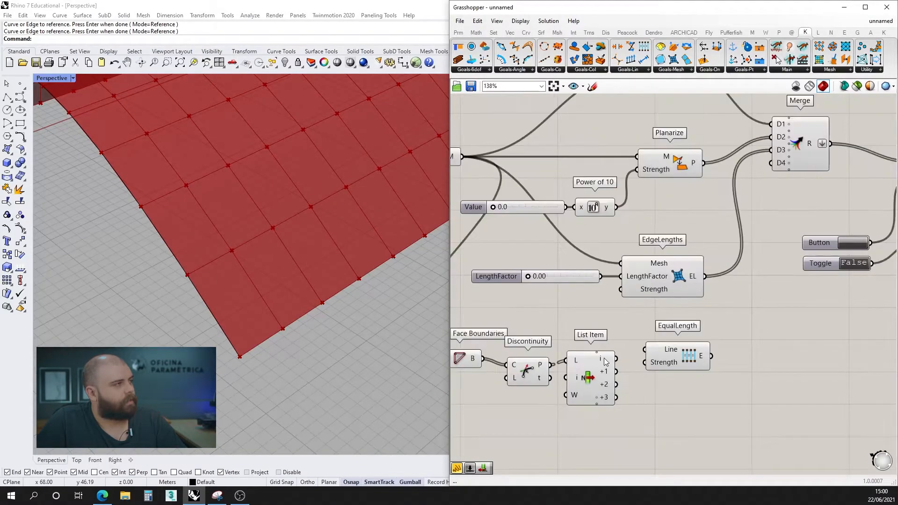
# Add a Point component between List Item and EqualLength and feed it from the List Item outputs as a preview.
pyautogui.scroll(3, 604, 358)
pyautogui.doubleClick(636, 408)
pyautogui.write('point')
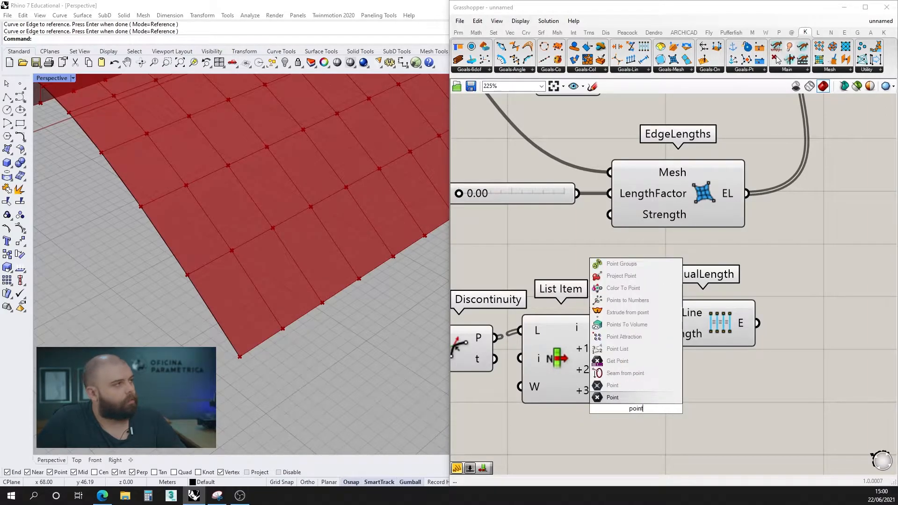
pyautogui.press('Return')
pyautogui.moveTo(682, 335); pyautogui.dragTo(745, 328)
pyautogui.moveTo(636, 408); pyautogui.dragTo(659, 333)
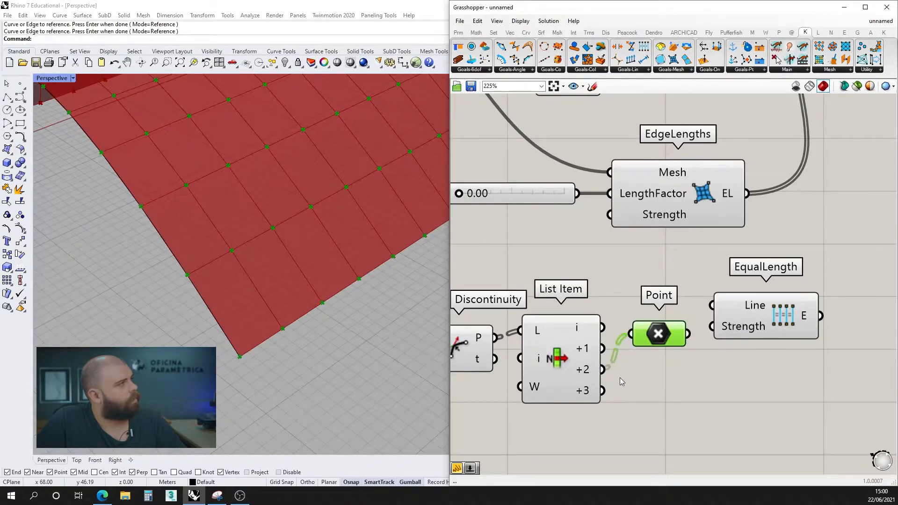
pyautogui.click(634, 390)
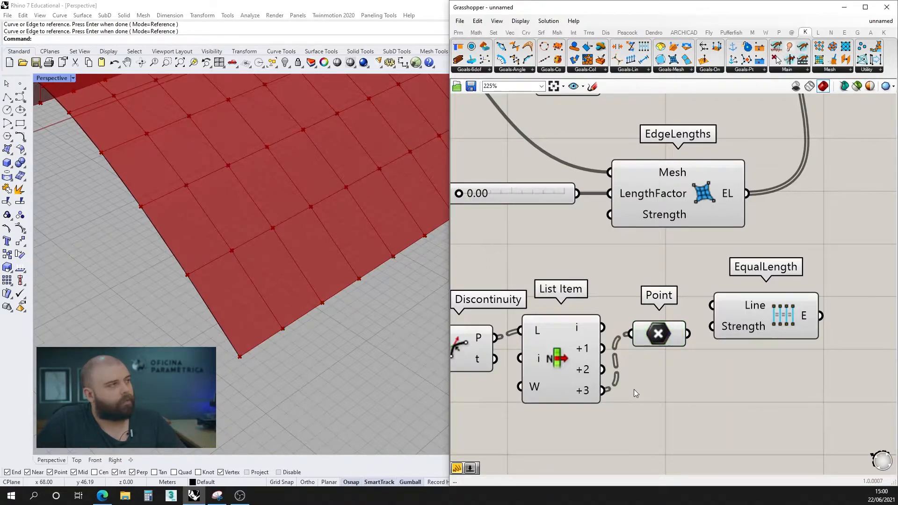
# Examine which face corner each List Item output gives by connecting i, +1 and +3 in turn to the Point component.
pyautogui.scroll(-4, 561, 346)
pyautogui.scroll(5, 613, 356)
pyautogui.moveTo(610, 321); pyautogui.dragTo(649, 362)
pyautogui.click(598, 322)
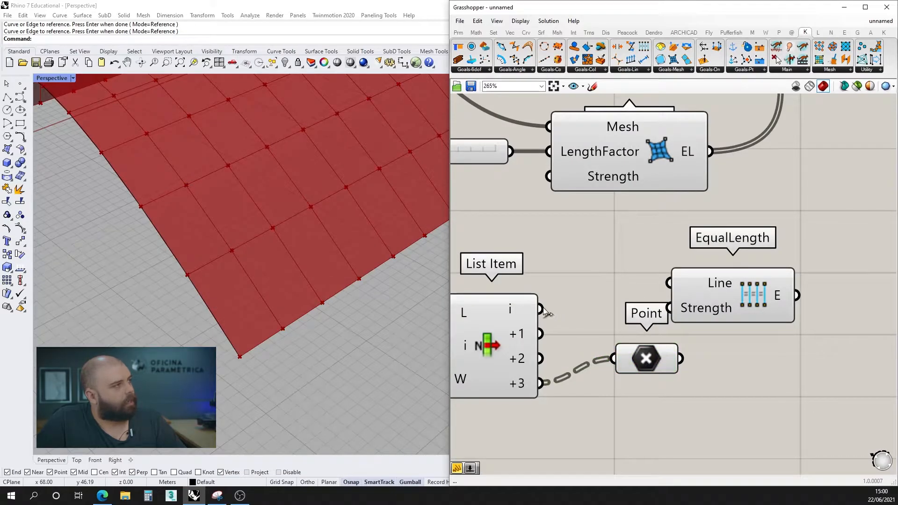
pyautogui.moveTo(540, 308); pyautogui.dragTo(639, 363)
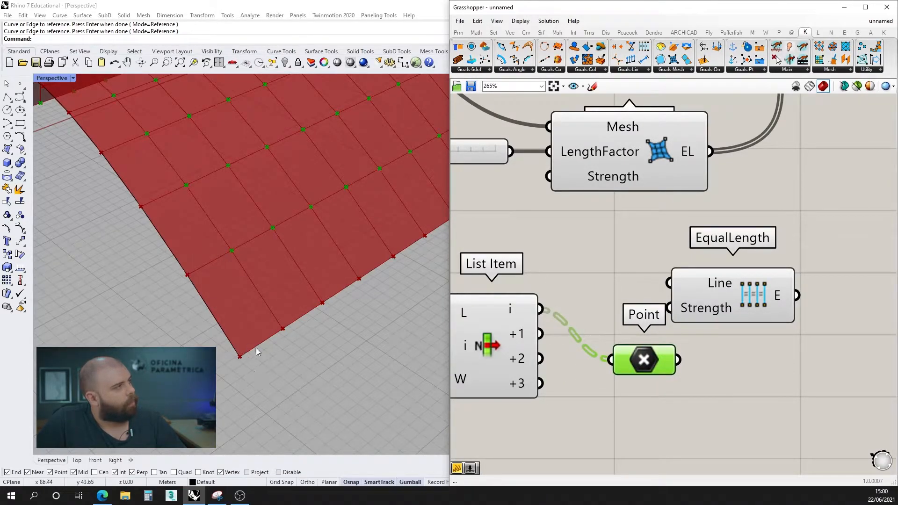
pyautogui.moveTo(607, 361); pyautogui.dragTo(610, 360)
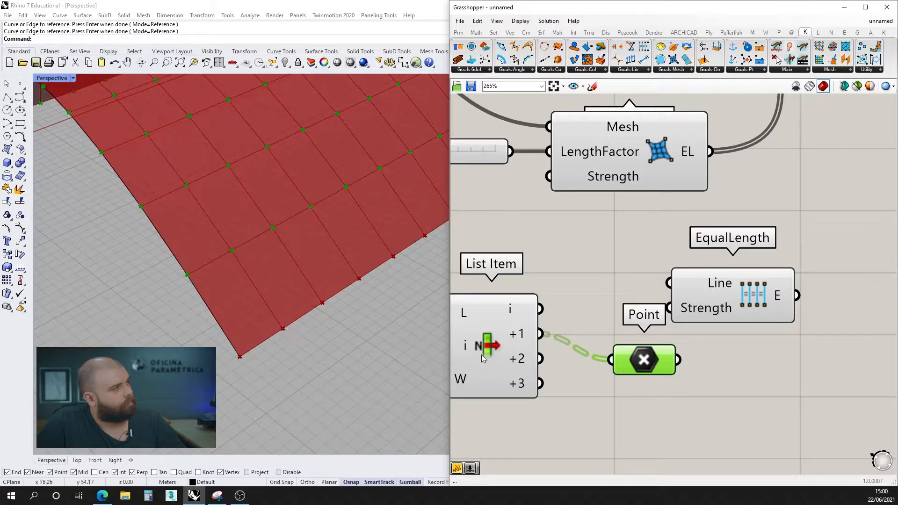
pyautogui.moveTo(609, 358); pyautogui.dragTo(611, 359)
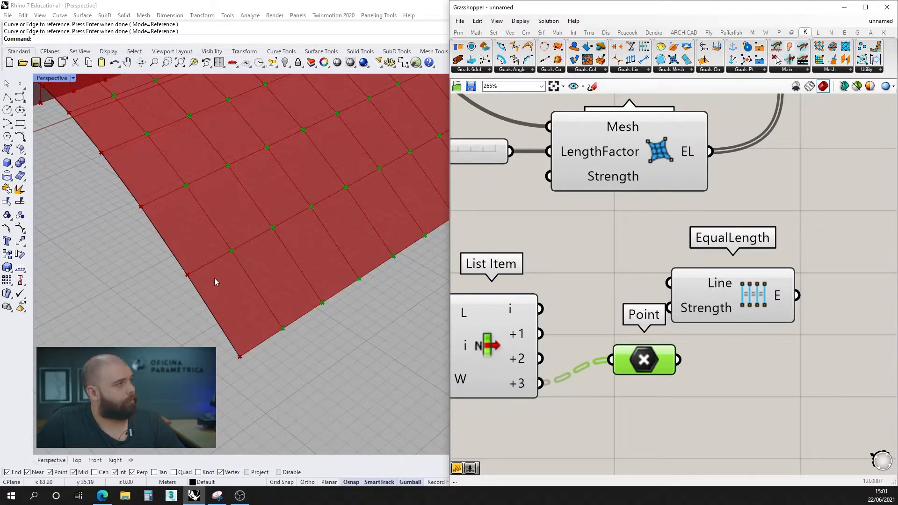
pyautogui.click(631, 330)
# Add a Line component between List Item and EqualLength, removing the Point component and moving EqualLength further away.
pyautogui.doubleClick(603, 316)
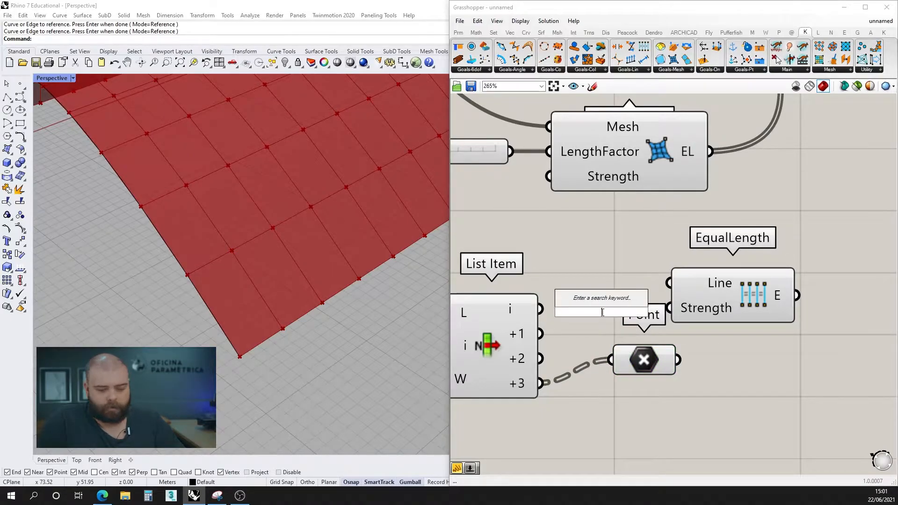
pyautogui.write('line')
pyautogui.press('Return')
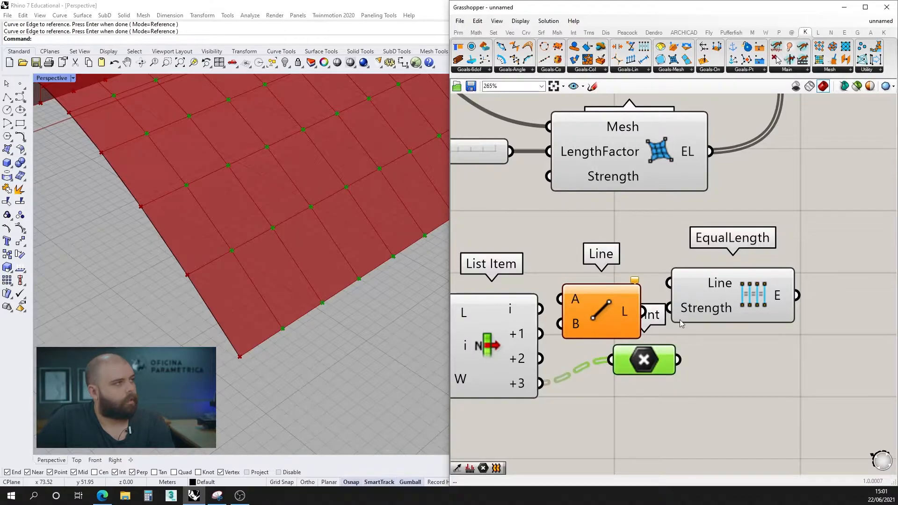
pyautogui.scroll(-3, 651, 323)
pyautogui.moveTo(692, 316); pyautogui.dragTo(748, 317)
pyautogui.moveTo(621, 328); pyautogui.dragTo(653, 333)
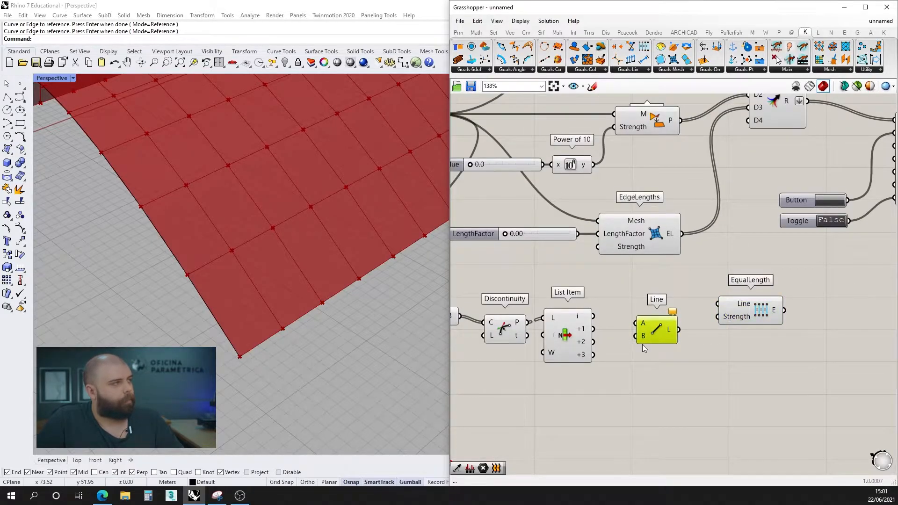
# Connect List Item output i to the Line's A input and output +2 to its B input for the first diagonal.
pyautogui.scroll(3, 612, 338)
pyautogui.click(561, 310)
pyautogui.moveTo(582, 303); pyautogui.dragTo(651, 315)
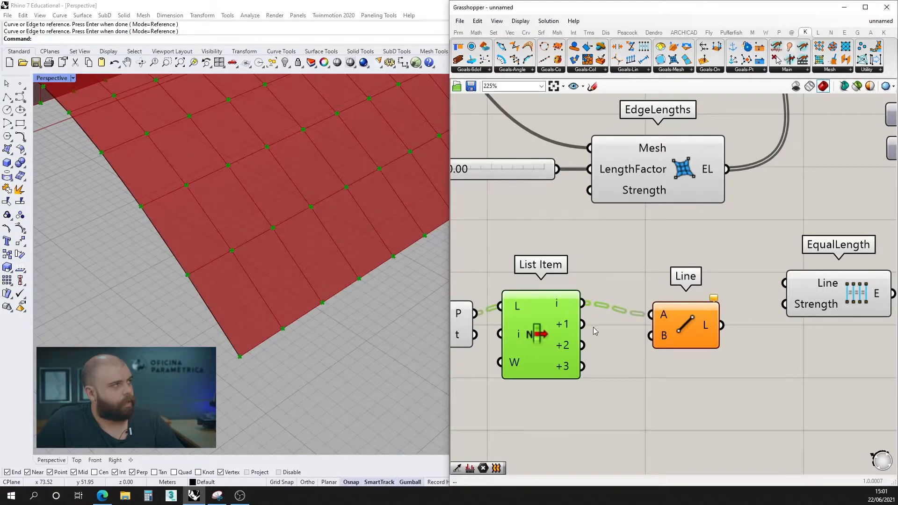
pyautogui.moveTo(582, 345); pyautogui.dragTo(662, 319)
pyautogui.scroll(2, 206, 286)
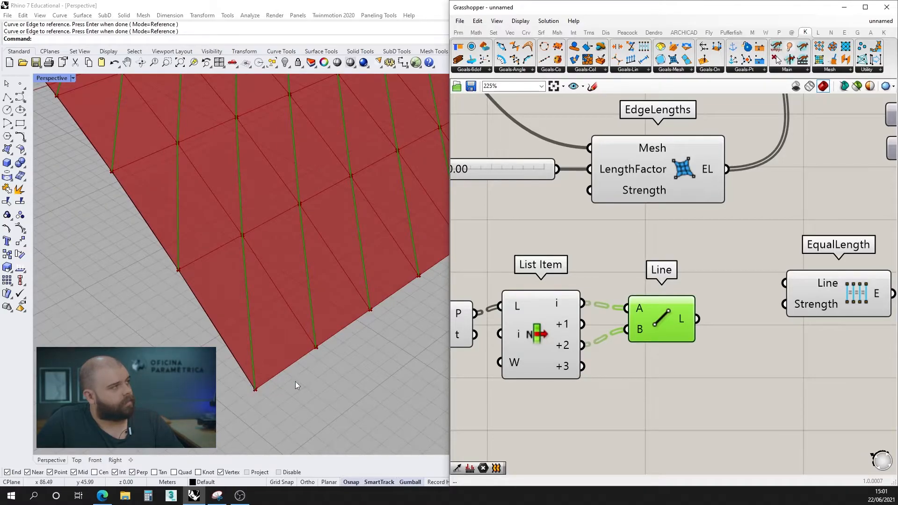
# Duplicate the Line component below the first and connect List Item outputs +1 and +3 to its A and B inputs.
pyautogui.moveTo(649, 327); pyautogui.dragTo(667, 388)
pyautogui.click(592, 335)
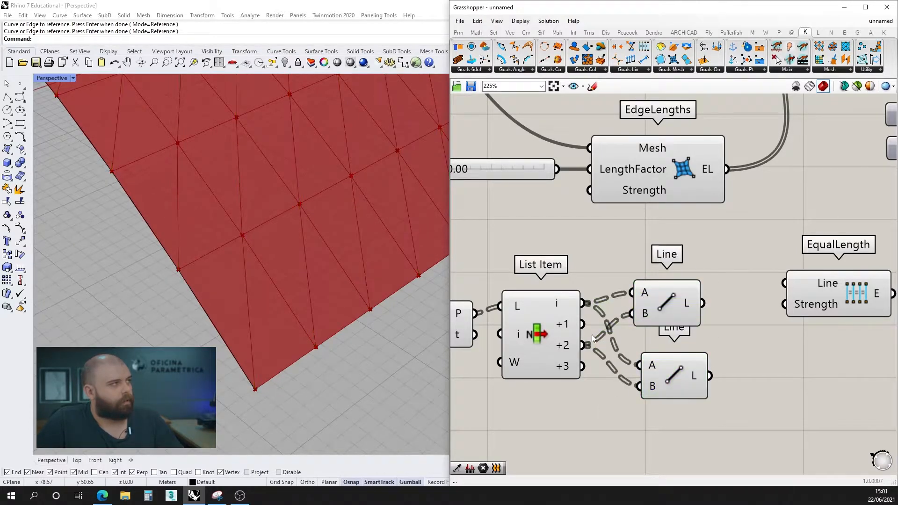
pyautogui.moveTo(609, 345); pyautogui.dragTo(638, 364)
pyautogui.moveTo(645, 396); pyautogui.dragTo(640, 386)
pyautogui.moveTo(665, 378); pyautogui.dragTo(669, 368)
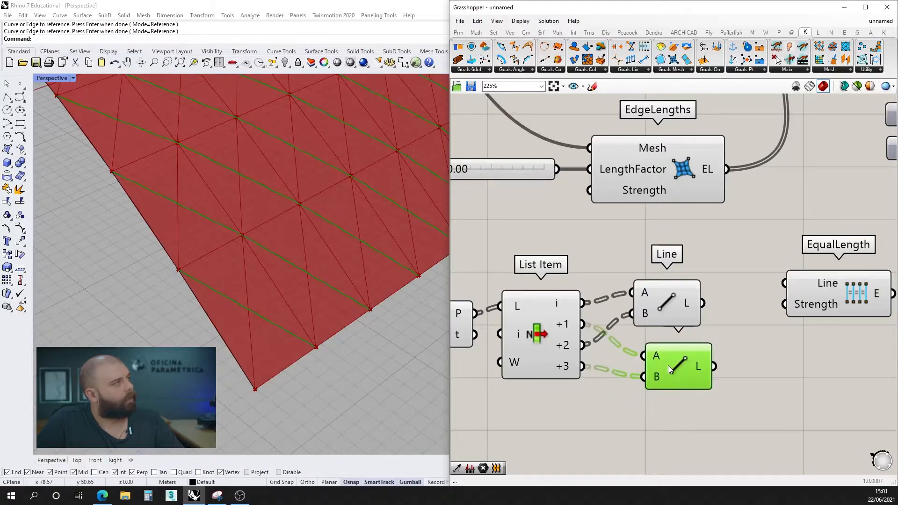
# Compare the diagonals produced by the two Line components, selecting each in turn and viewing them across the whole mesh.
pyautogui.click(672, 303)
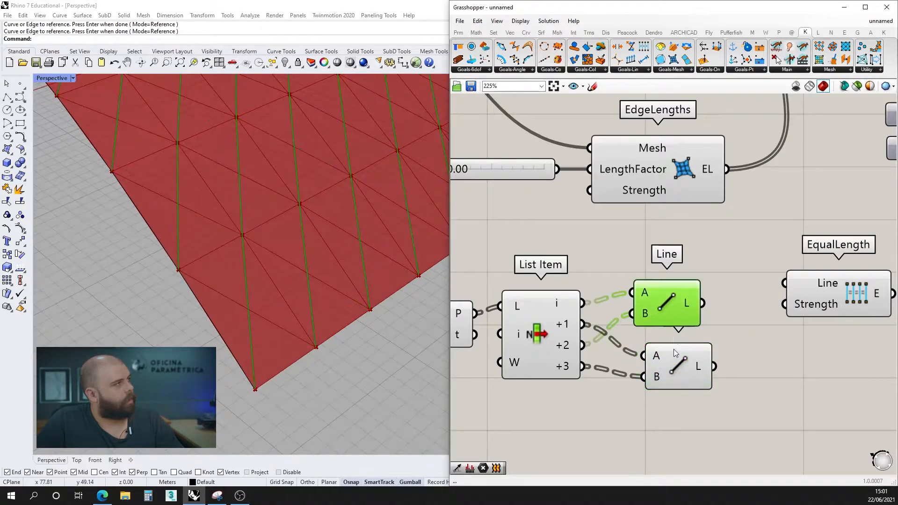
pyautogui.scroll(-5, 314, 375)
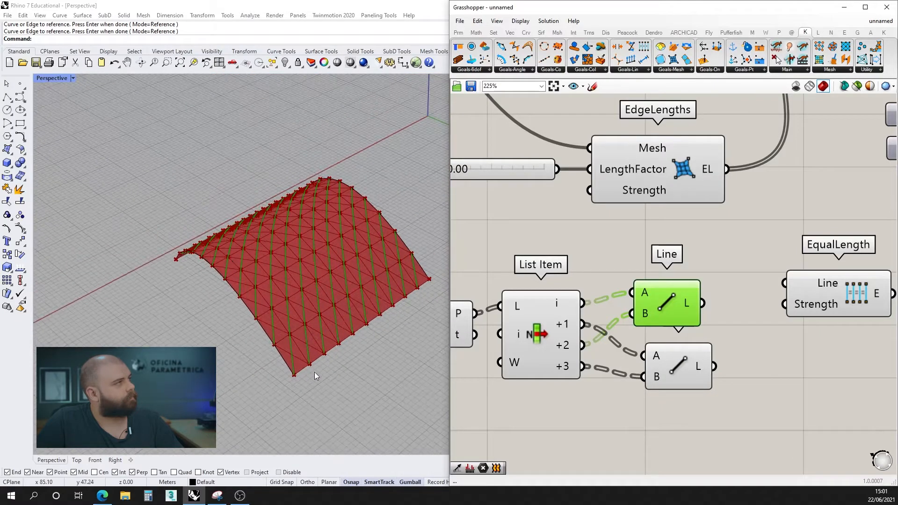
pyautogui.moveTo(673, 356); pyautogui.dragTo(668, 356)
pyautogui.click(650, 298)
pyautogui.click(656, 348)
pyautogui.click(657, 331)
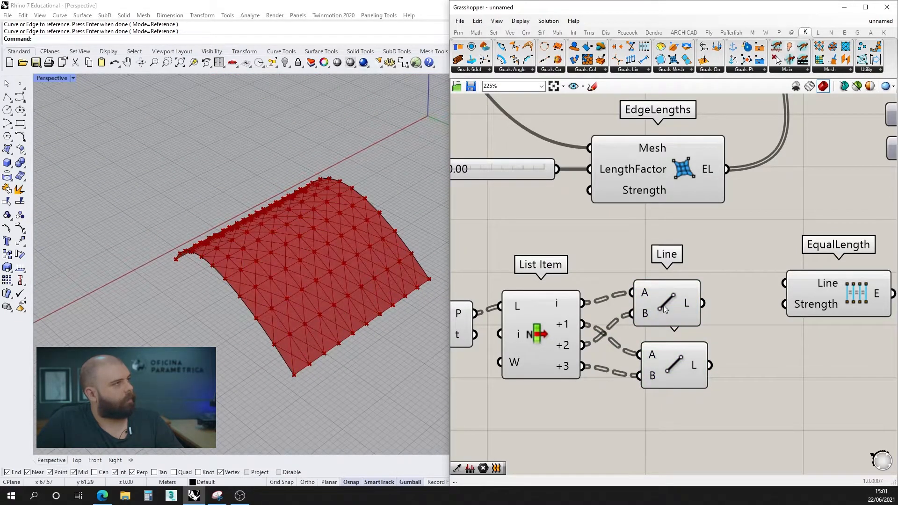
pyautogui.click(663, 306)
pyautogui.click(675, 350)
pyautogui.click(674, 302)
pyautogui.scroll(-5, 608, 312)
pyautogui.scroll(5, 729, 314)
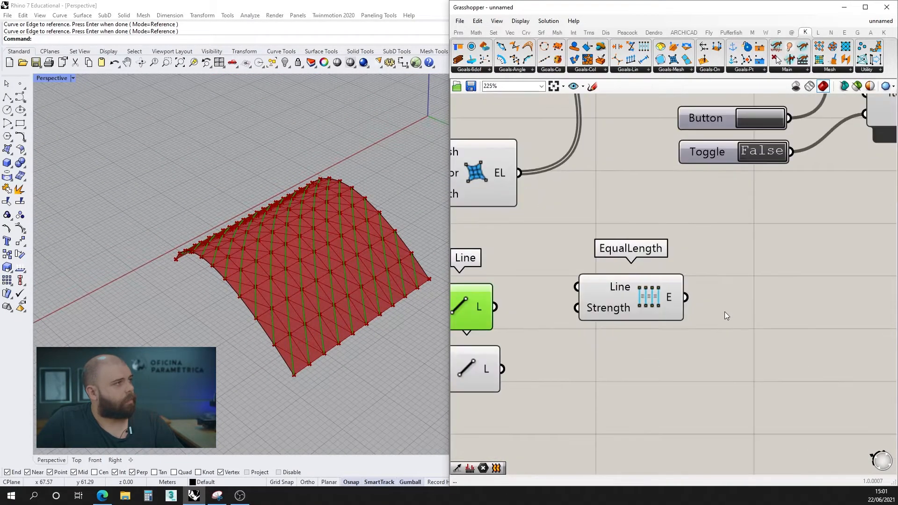
# Connect the L outputs of both Line components to EqualLength's Line input and bring EqualLength closer to them.
pyautogui.moveTo(663, 305); pyautogui.dragTo(670, 334)
pyautogui.scroll(-3, 760, 338)
pyautogui.scroll(2, 592, 348)
pyautogui.moveTo(591, 350); pyautogui.dragTo(587, 359)
pyautogui.click(631, 334)
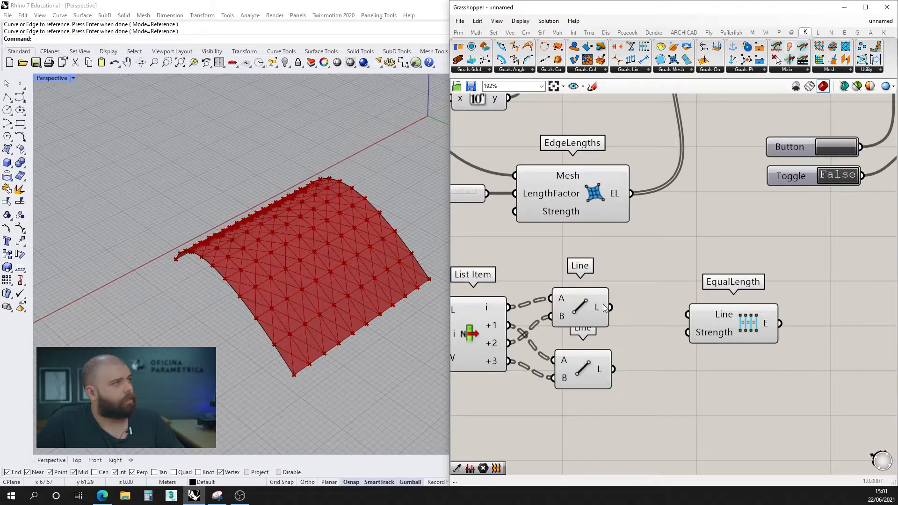
pyautogui.moveTo(685, 328); pyautogui.dragTo(687, 315)
pyautogui.keyDown('shift'); pyautogui.moveTo(614, 369); pyautogui.dragTo(688, 315); pyautogui.keyUp('shift')
pyautogui.moveTo(728, 318); pyautogui.dragTo(694, 329)
pyautogui.click(661, 380)
# Shift the whole component chain from Face Boundaries through EqualLength back toward the start of the definition.
pyautogui.scroll(-5, 661, 381)
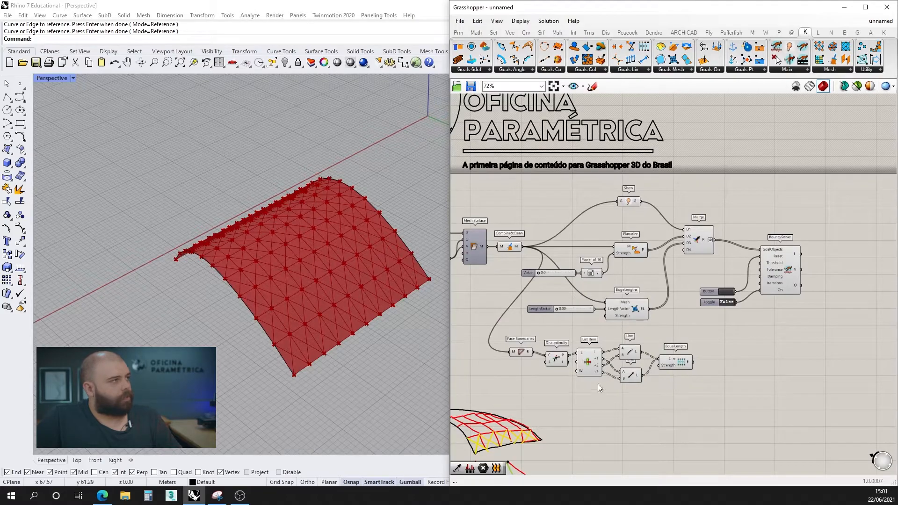
pyautogui.moveTo(703, 414); pyautogui.dragTo(512, 343)
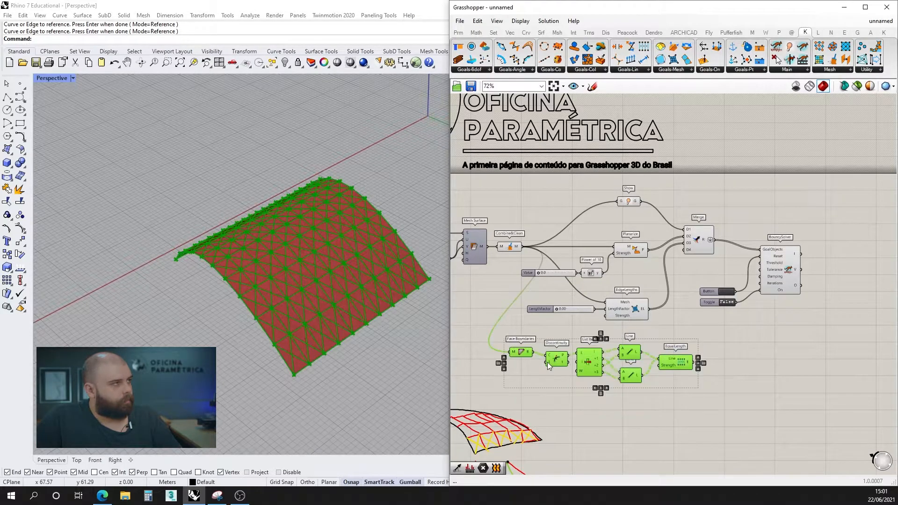
pyautogui.moveTo(631, 377); pyautogui.dragTo(601, 375)
pyautogui.click(633, 387)
# Copy the Value slider and Power of 10 pair from Planarize to below the diagonal Line components.
pyautogui.scroll(4, 589, 295)
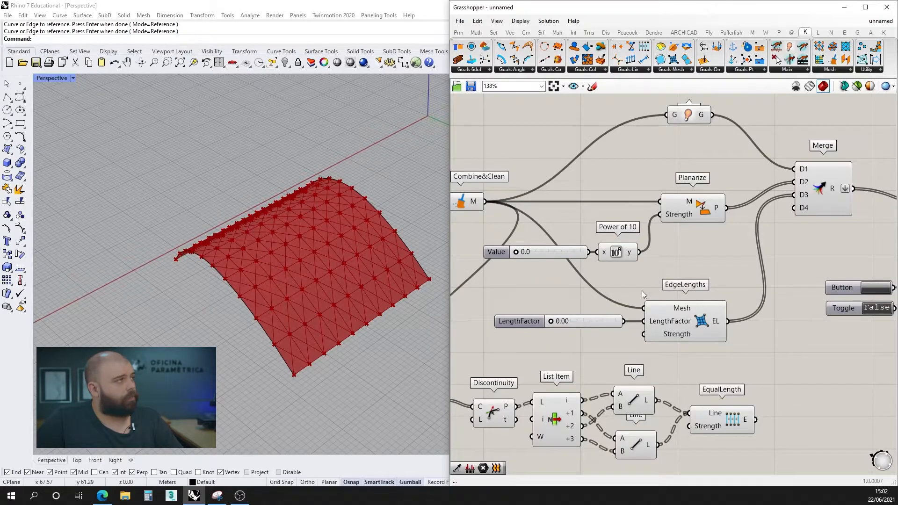
pyautogui.moveTo(641, 292); pyautogui.dragTo(544, 232)
pyautogui.scroll(-3, 616, 273)
pyautogui.scroll(3, 616, 274)
pyautogui.keyDown('alt'); pyautogui.moveTo(652, 209); pyautogui.dragTo(653, 431); pyautogui.keyUp('alt')
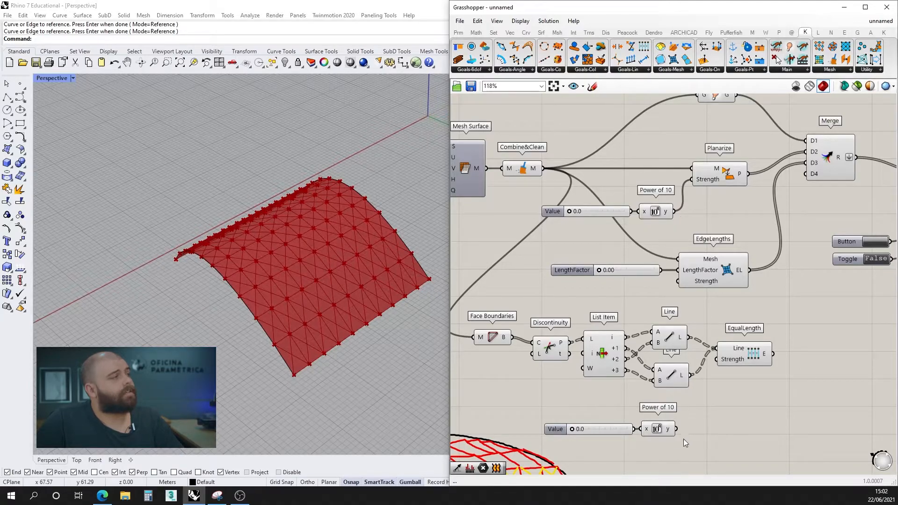
# Connect the copied Power of 10 output y to EqualLength's Strength input.
pyautogui.scroll(-6, 627, 357)
pyautogui.scroll(6, 641, 403)
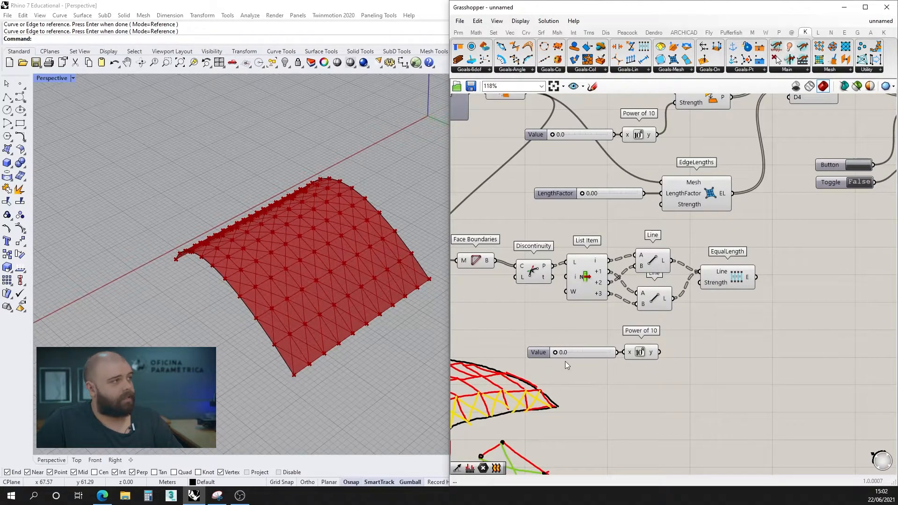
pyautogui.scroll(4, 700, 281)
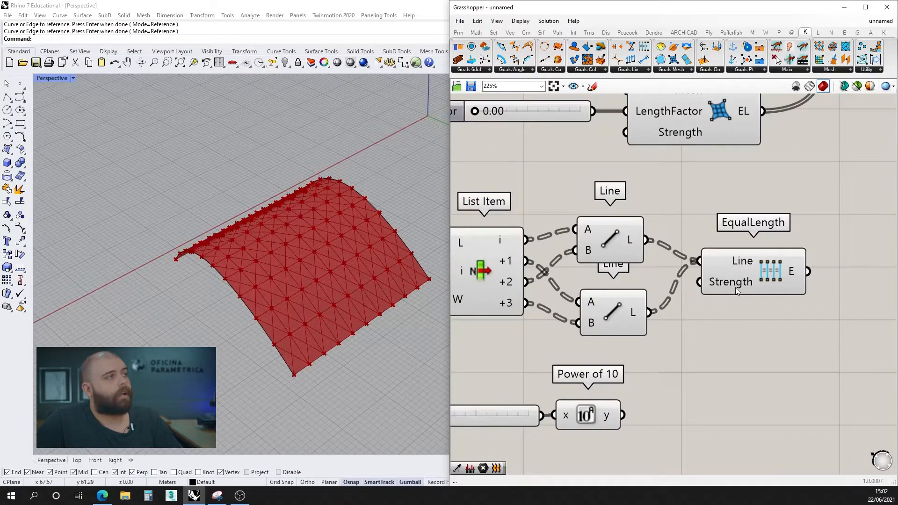
pyautogui.moveTo(735, 287); pyautogui.dragTo(768, 333)
pyautogui.scroll(-5, 696, 380)
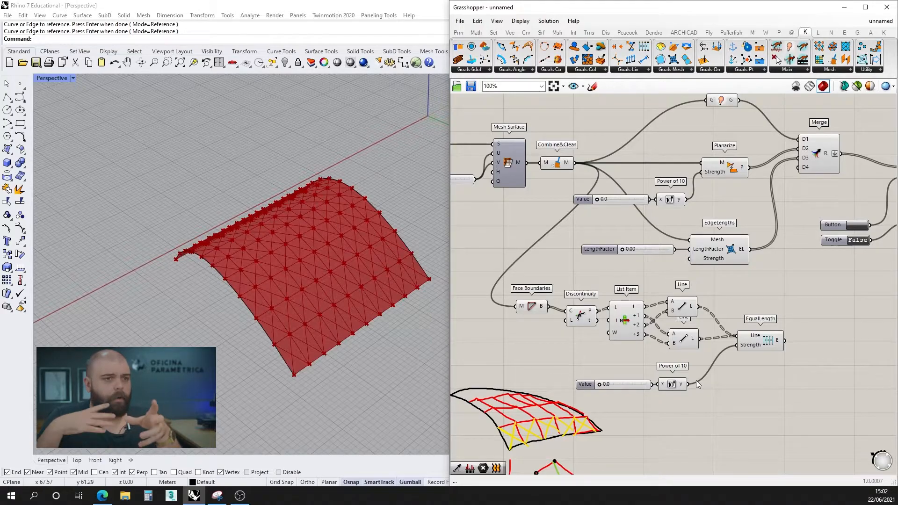
pyautogui.scroll(1, 700, 377)
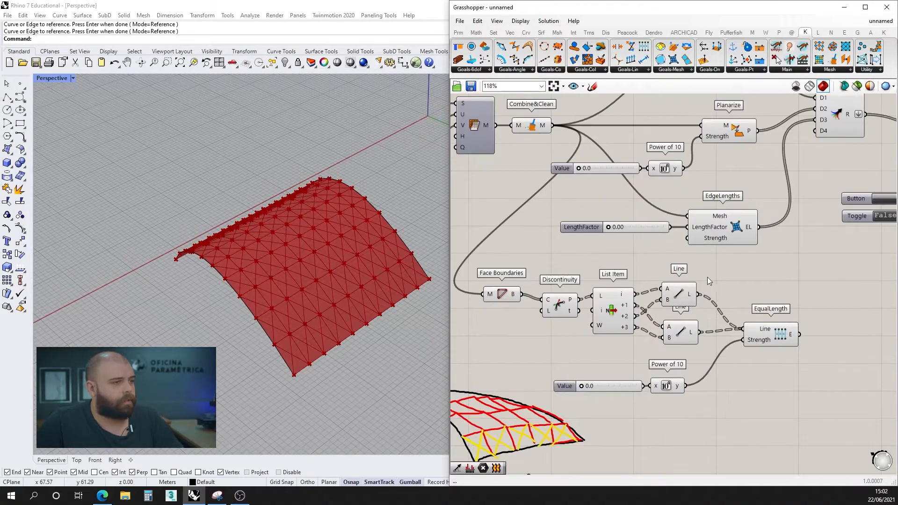
# Move the reference sketch out of the way and connect EqualLength's E output to Merge input D4.
pyautogui.scroll(-5, 614, 333)
pyautogui.moveTo(615, 476)
pyautogui.mouseDown()
pyautogui.moveTo(557, 383)
pyautogui.moveTo(547, 410)
pyautogui.mouseUp()
pyautogui.click(671, 338)
pyautogui.scroll(6, 699, 277)
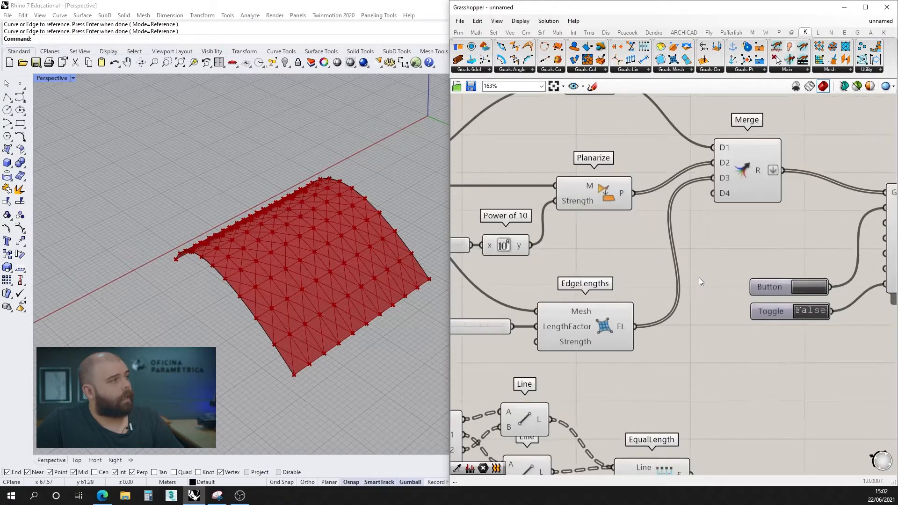
pyautogui.scroll(-2, 655, 342)
pyautogui.moveTo(679, 380); pyautogui.dragTo(740, 262)
pyautogui.click(767, 218)
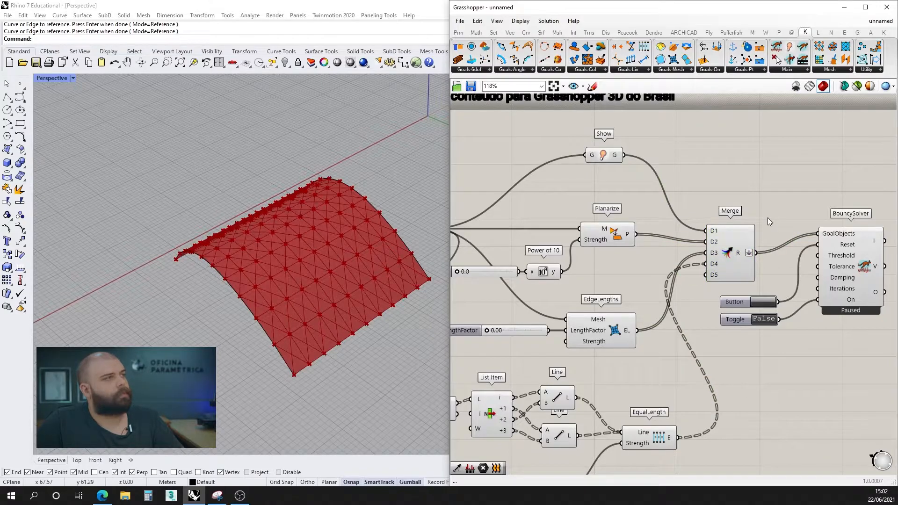
# Set the BouncySolver's On toggle to True to run the simulation with the EqualLength goal included.
pyautogui.scroll(-3, 763, 319)
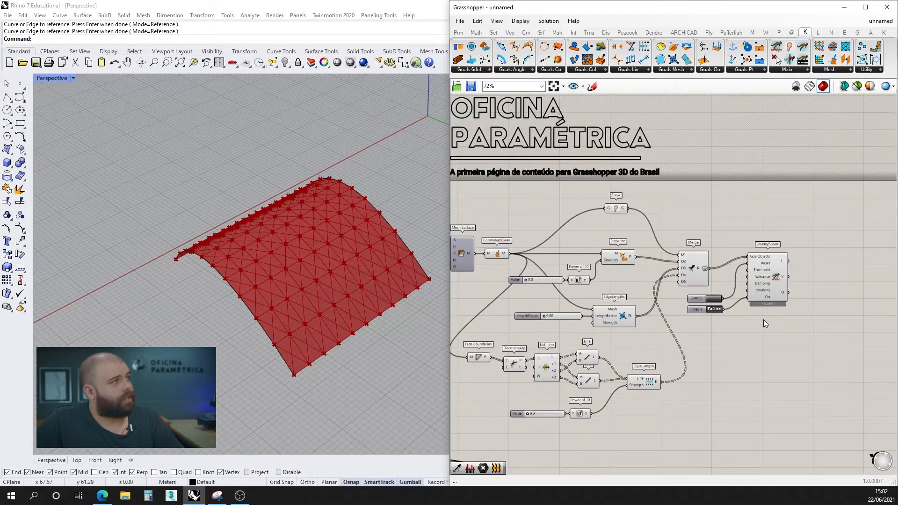
pyautogui.click(782, 272)
pyautogui.click(806, 265)
pyautogui.scroll(3, 806, 264)
pyautogui.click(751, 286)
pyautogui.click(802, 306)
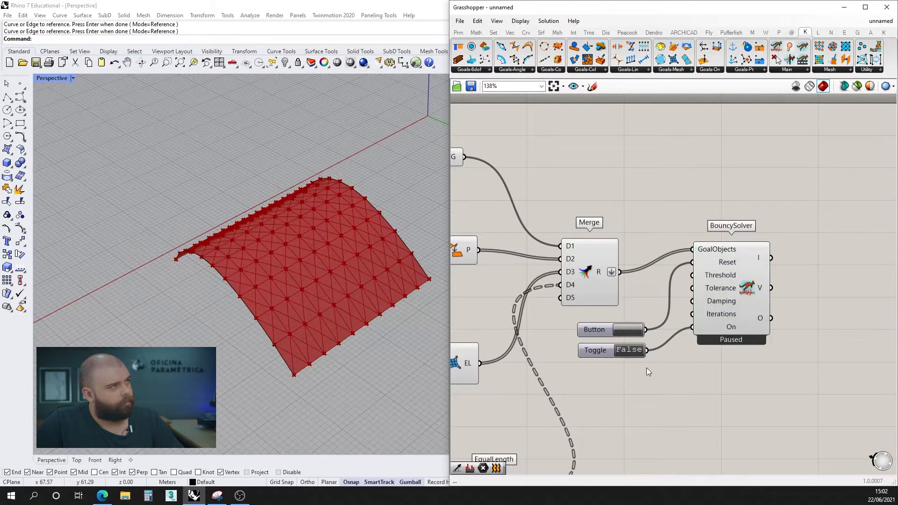
pyautogui.doubleClick(630, 353)
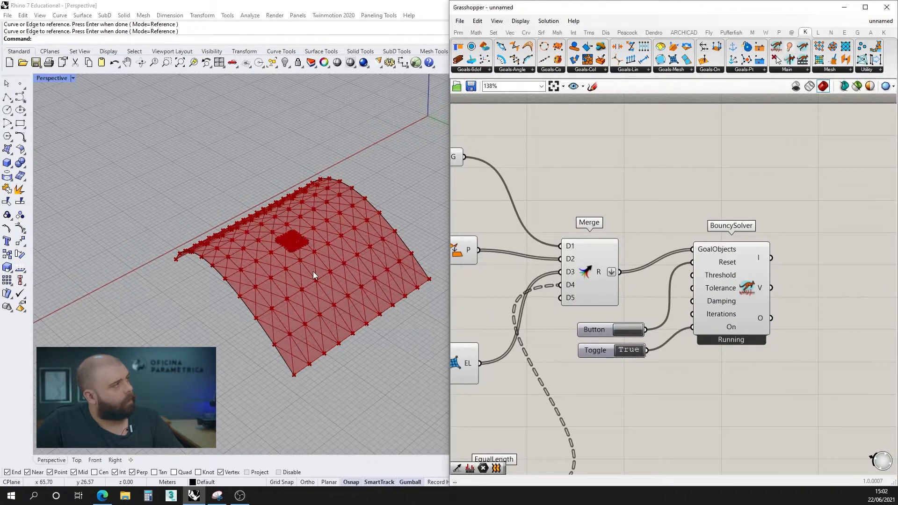
pyautogui.moveTo(271, 243); pyautogui.dragTo(303, 260, button='right')
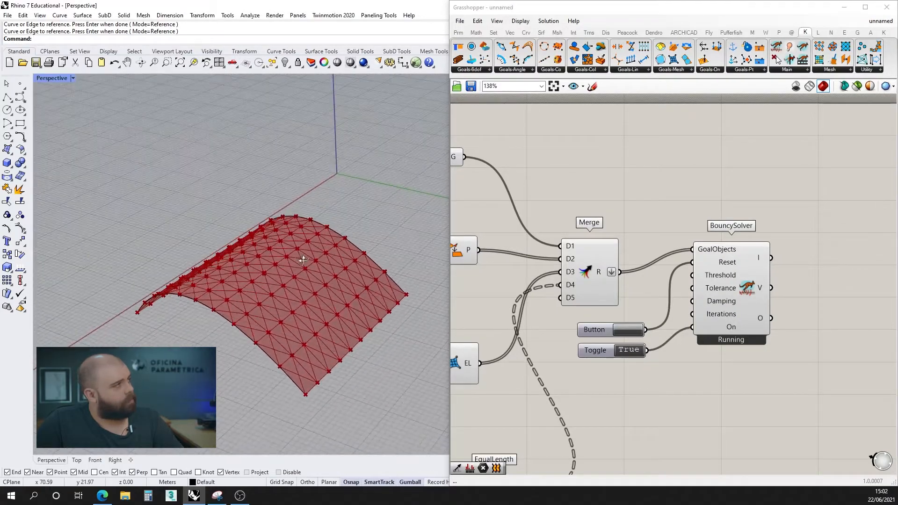
# Reset the BouncySolver simulation and examine the solved mesh from several angles.
pyautogui.click(631, 330)
pyautogui.click(632, 330)
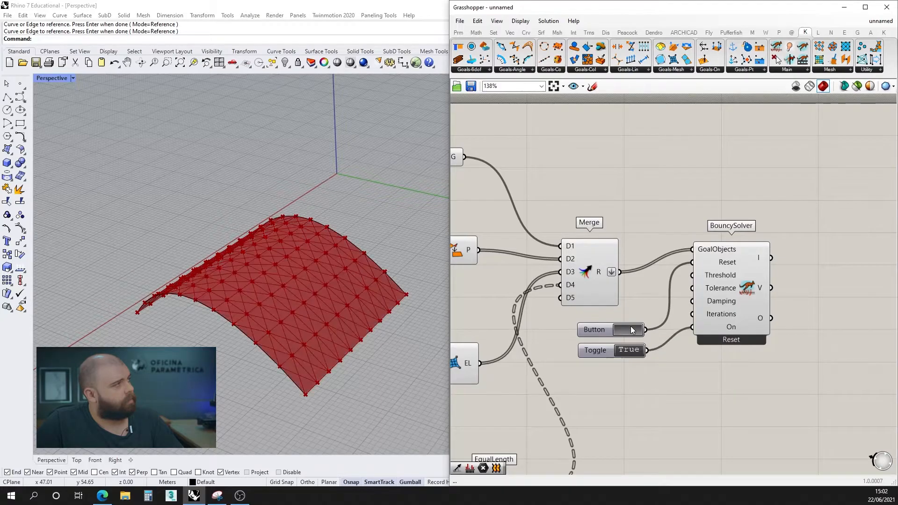
pyautogui.click(631, 330)
pyautogui.click(631, 330)
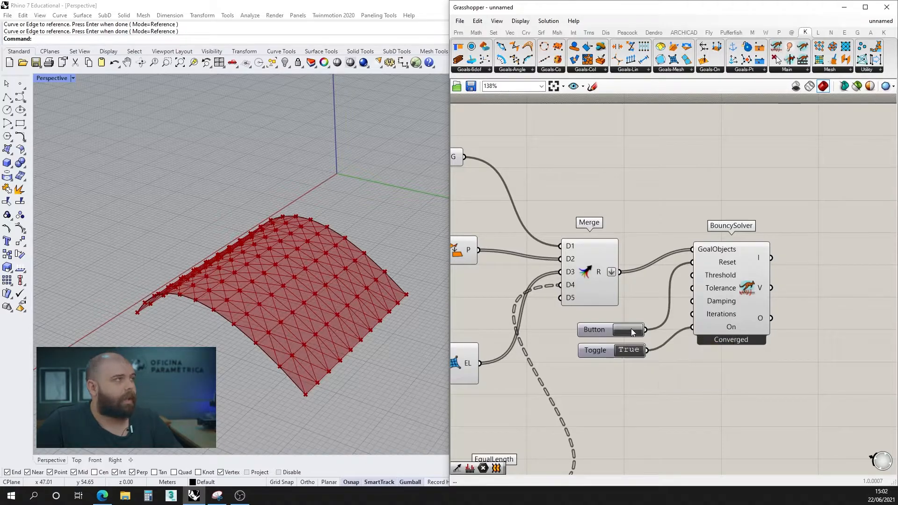
pyautogui.moveTo(234, 299); pyautogui.dragTo(366, 405, button='right')
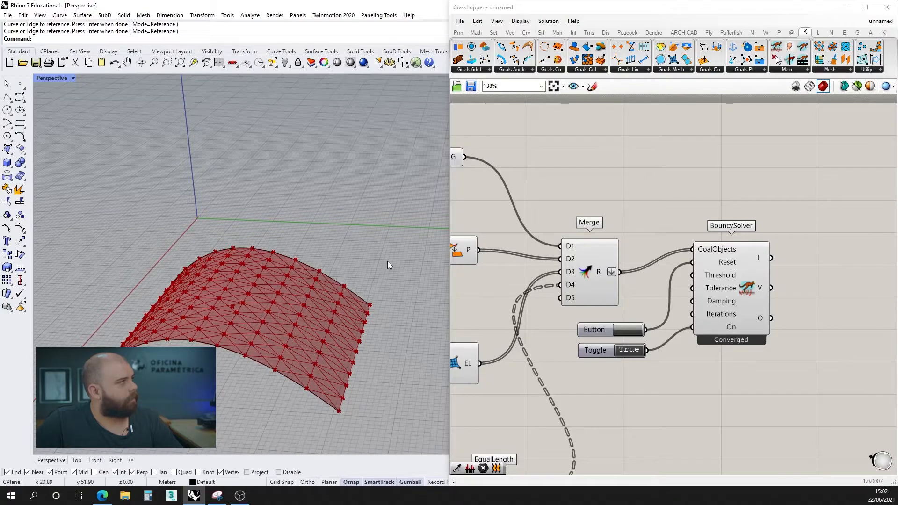
pyautogui.moveTo(387, 262); pyautogui.dragTo(321, 286, button='right')
pyautogui.moveTo(349, 351); pyautogui.dragTo(374, 276, button='right')
pyautogui.scroll(4, 283, 380)
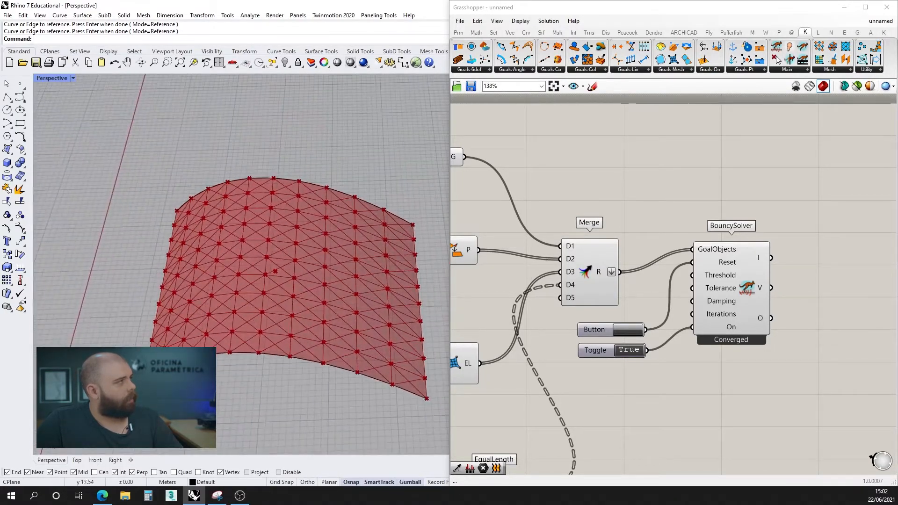
pyautogui.moveTo(216, 359); pyautogui.dragTo(141, 398, button='right')
pyautogui.scroll(-6, 141, 411)
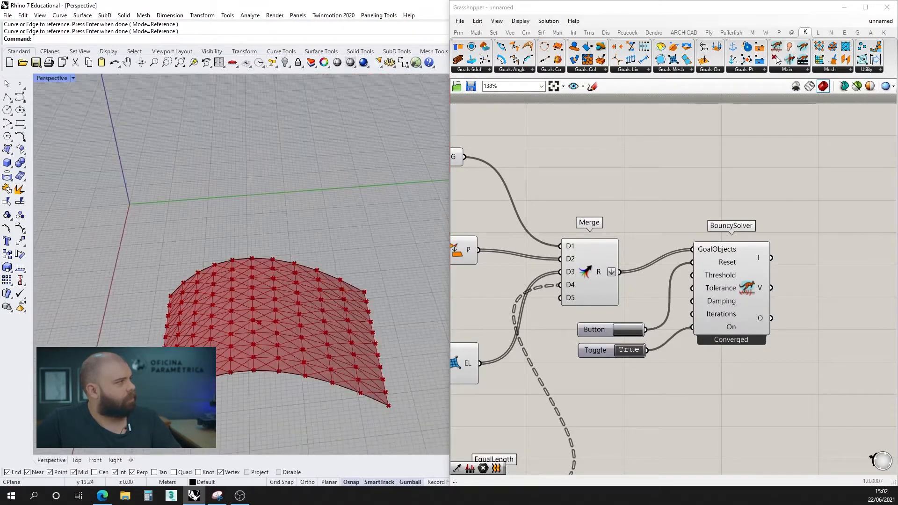
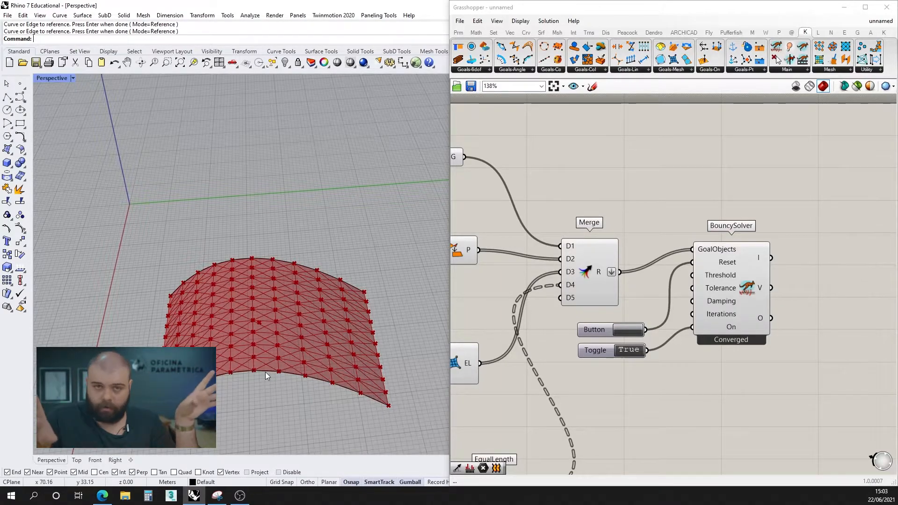
# Reset the BouncySolver, set its toggle to False, and move the reference sketch further down the canvas.
pyautogui.click(622, 329)
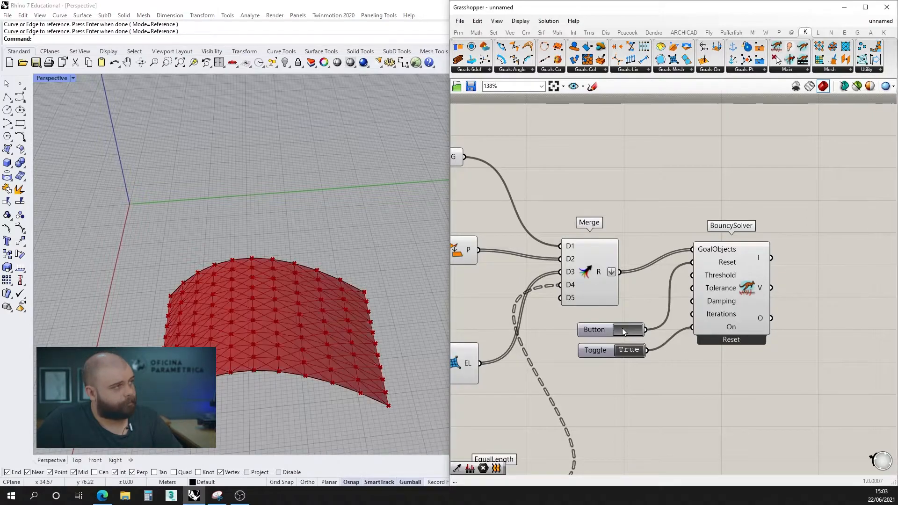
pyautogui.scroll(-6, 731, 231)
pyautogui.moveTo(605, 428)
pyautogui.mouseDown()
pyautogui.moveTo(534, 377)
pyautogui.moveTo(541, 439)
pyautogui.mouseUp()
pyautogui.scroll(4, 615, 355)
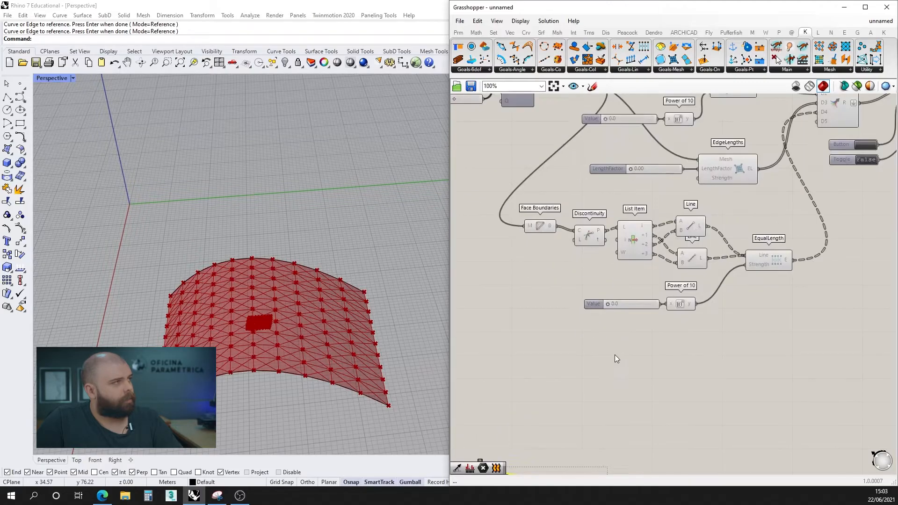
# Add a NakedVertices component below the Power of 10 copy and feed its M input from Combine&Clean.
pyautogui.doubleClick(614, 355)
pyautogui.write('a')
pyautogui.press('BackSpace')
pyautogui.write('naked')
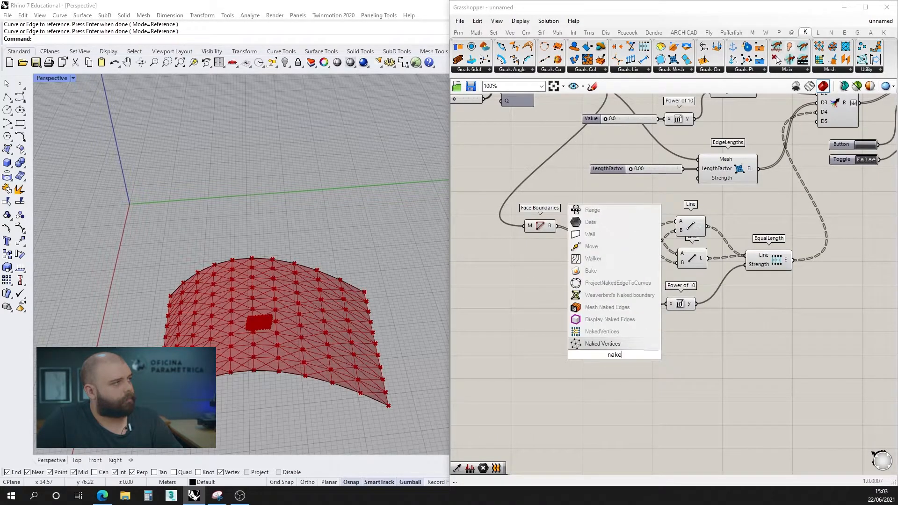
pyautogui.click(619, 335)
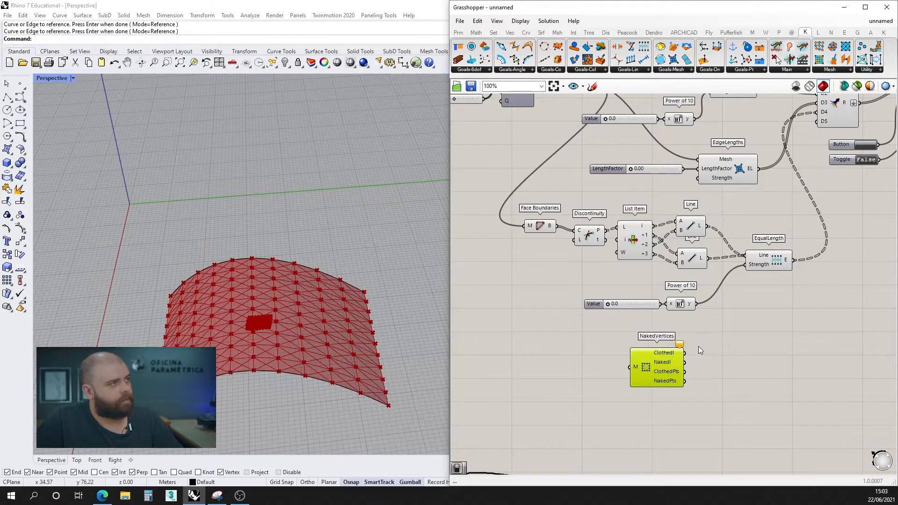
pyautogui.scroll(4, 663, 364)
pyautogui.scroll(-5, 649, 340)
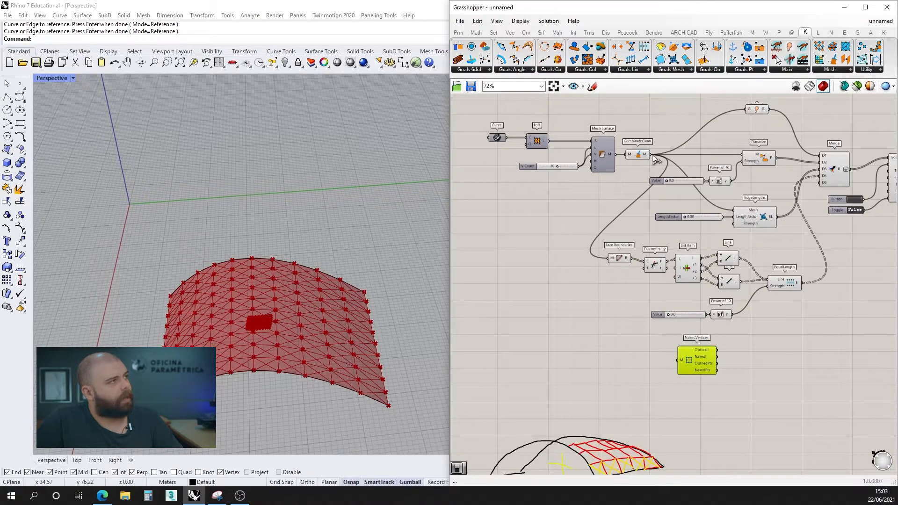
pyautogui.moveTo(650, 154); pyautogui.dragTo(680, 361)
pyautogui.scroll(5, 748, 362)
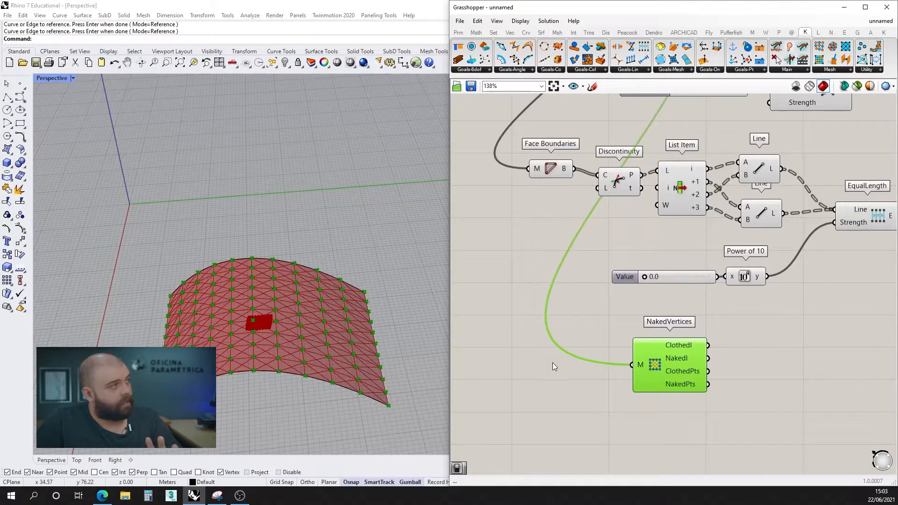
# Add a Point component, connect NakedVertices' NakedPts output to it, and check the boundary points on the mesh.
pyautogui.doubleClick(747, 363)
pyautogui.write('point')
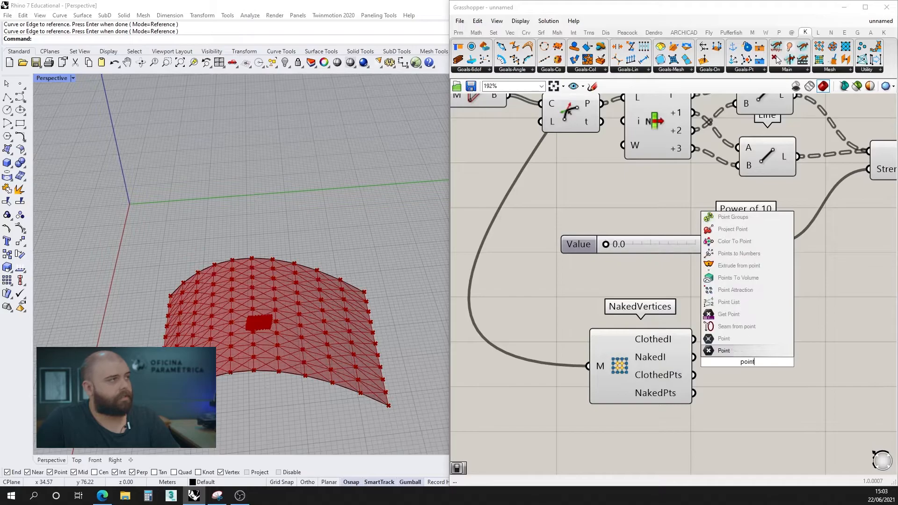
pyautogui.press('Return')
pyautogui.moveTo(707, 387); pyautogui.dragTo(751, 388)
pyautogui.moveTo(256, 363); pyautogui.dragTo(344, 423, button='right')
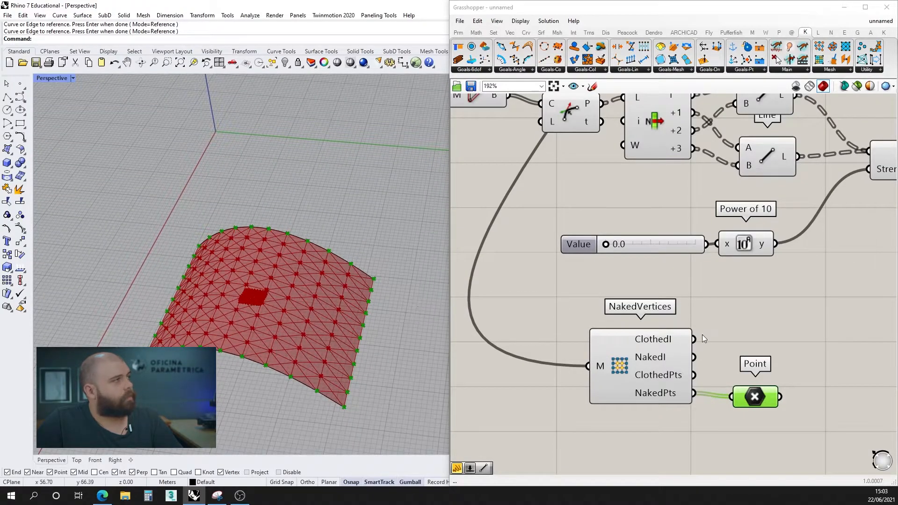
pyautogui.moveTo(186, 287); pyautogui.dragTo(202, 258, button='right')
pyautogui.moveTo(339, 358); pyautogui.dragTo(321, 367, button='right')
pyautogui.scroll(-5, 526, 355)
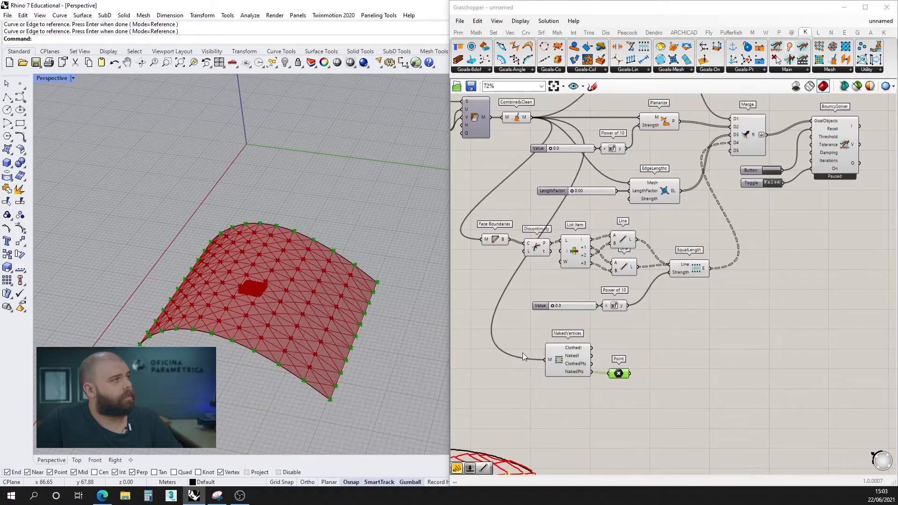
# Add an Anchor component beside the Point component, connect the Point output to its P input, and check the points on the mesh.
pyautogui.click(658, 337)
pyautogui.scroll(3, 658, 337)
pyautogui.moveTo(591, 386); pyautogui.dragTo(589, 383)
pyautogui.doubleClick(662, 356)
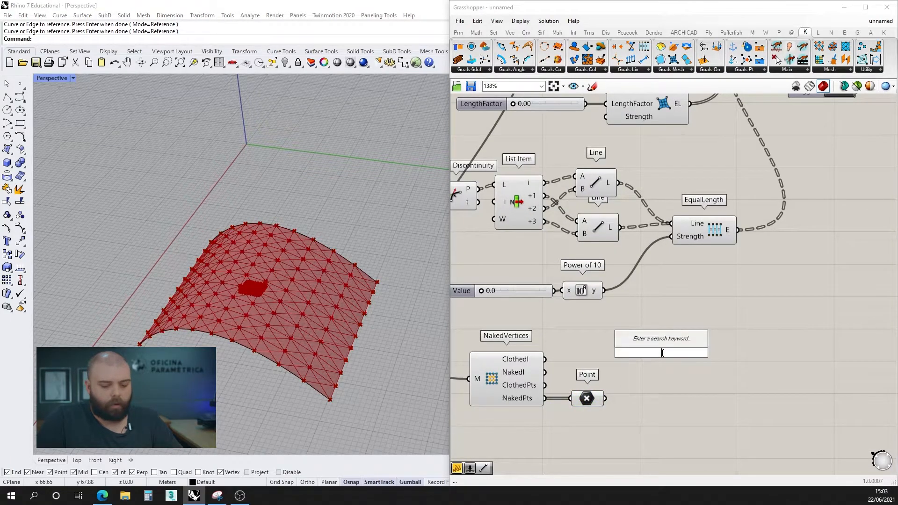
pyautogui.write('anchor')
pyautogui.press('Return')
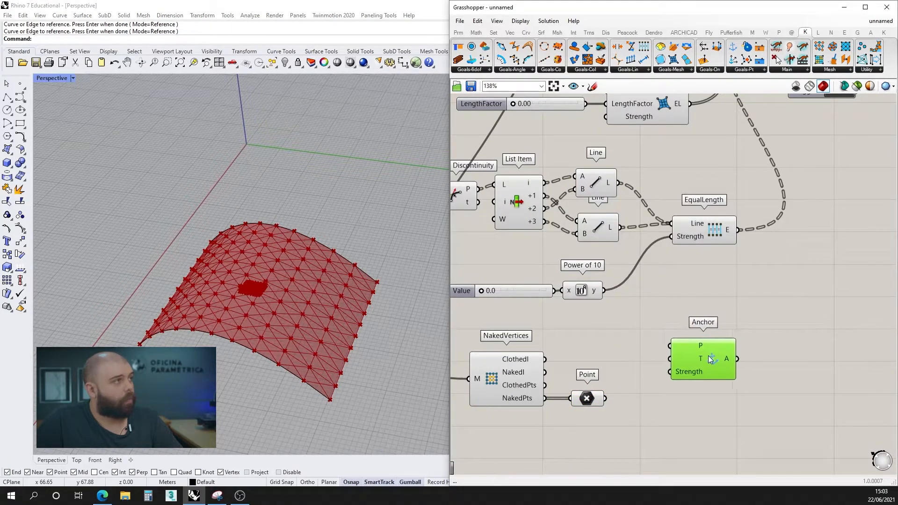
pyautogui.moveTo(591, 405); pyautogui.dragTo(599, 386)
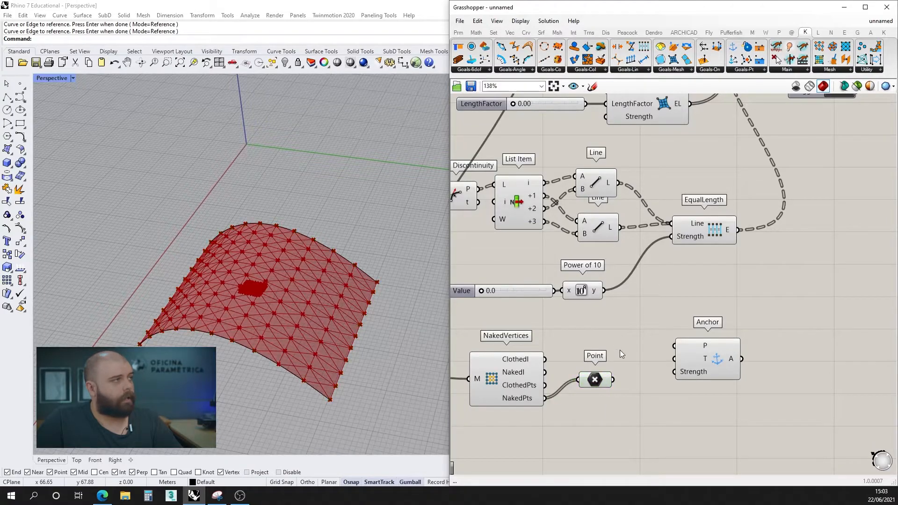
pyautogui.moveTo(680, 349); pyautogui.dragTo(662, 374)
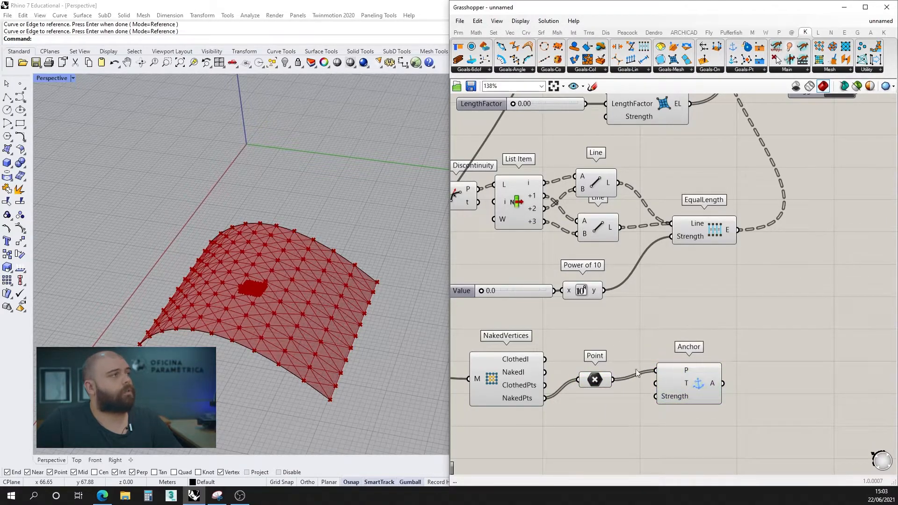
pyautogui.click(600, 380)
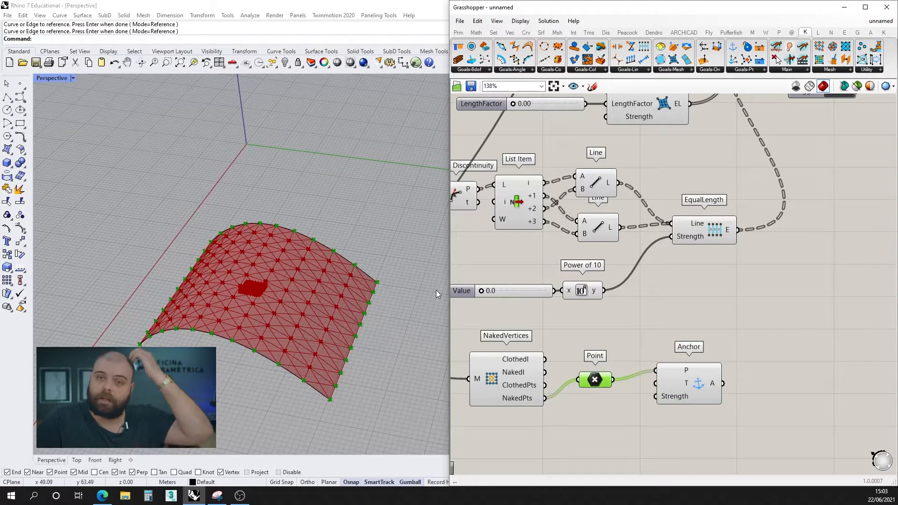
pyautogui.click(631, 335)
# Connect the Anchor component's A output to the D5 input of the Merge component.
pyautogui.scroll(-3, 632, 341)
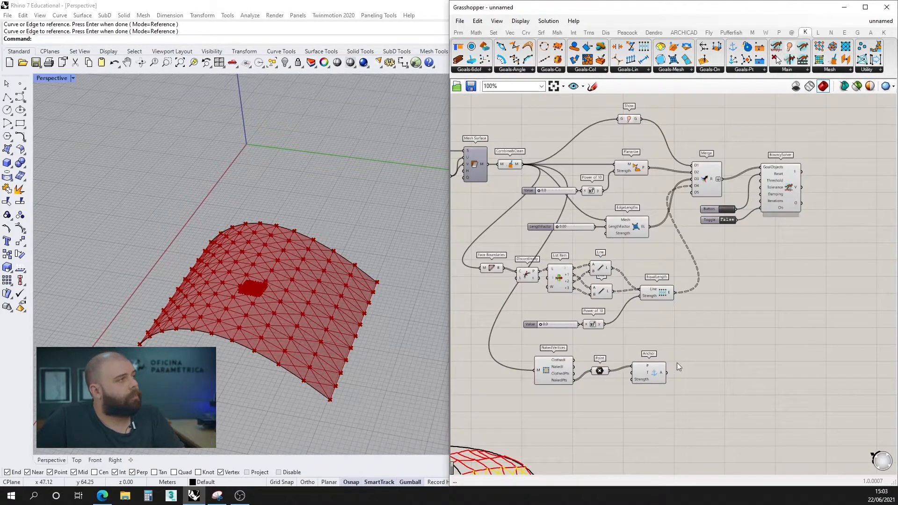
pyautogui.scroll(4, 678, 363)
pyautogui.click(649, 375)
pyautogui.scroll(-3, 648, 389)
pyautogui.moveTo(656, 383); pyautogui.dragTo(578, 253)
pyautogui.scroll(-1, 648, 390)
pyautogui.scroll(5, 746, 185)
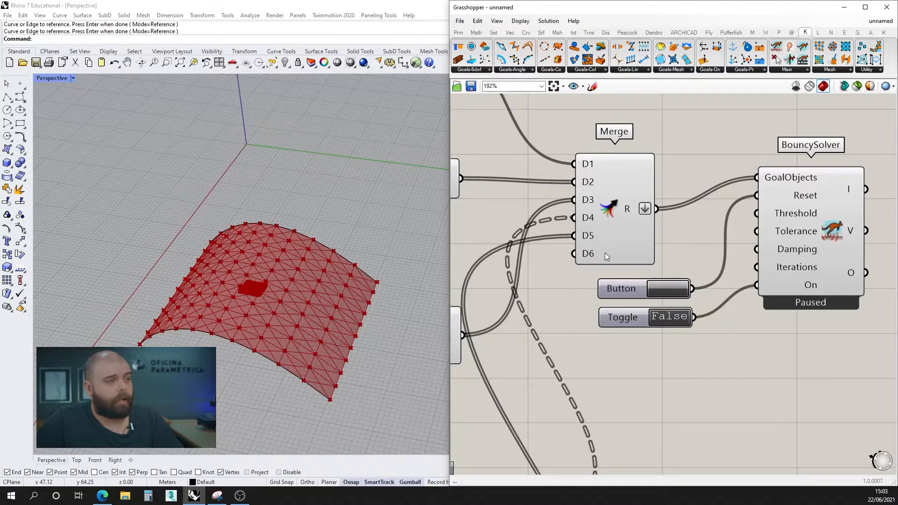
# Reset the BouncySolver, set its toggle to True, and view the relaxed mesh from a low angle.
pyautogui.click(670, 287)
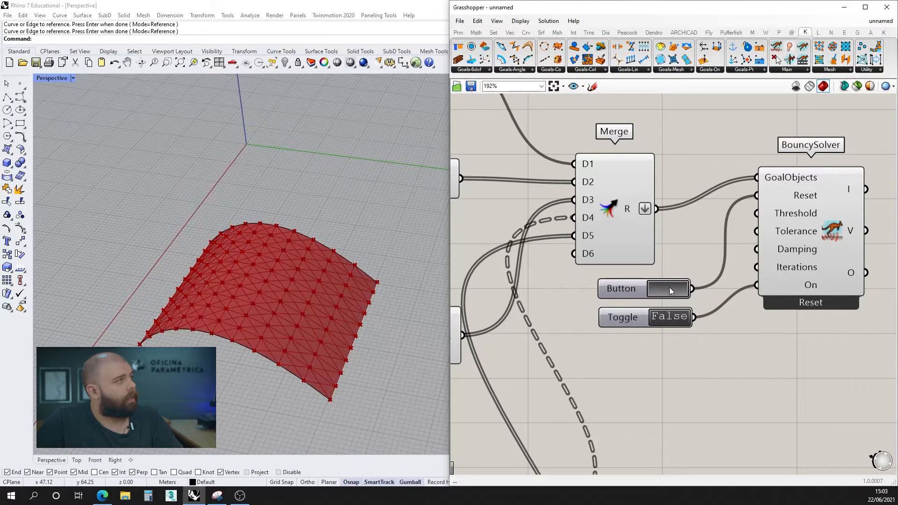
pyautogui.click(672, 316)
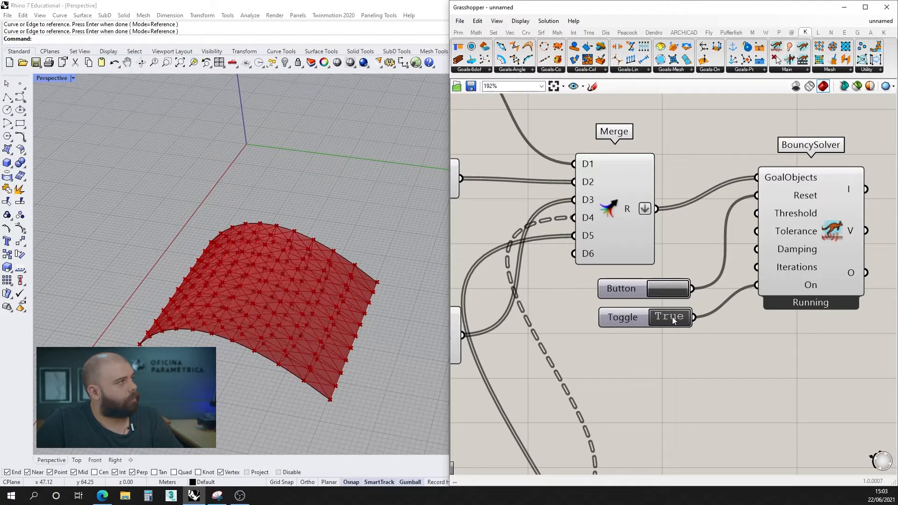
pyautogui.moveTo(378, 310)
pyautogui.mouseDown(button='right')
pyautogui.moveTo(414, 250)
pyautogui.moveTo(313, 272)
pyautogui.moveTo(423, 309)
pyautogui.moveTo(392, 300)
pyautogui.mouseUp(button='right')
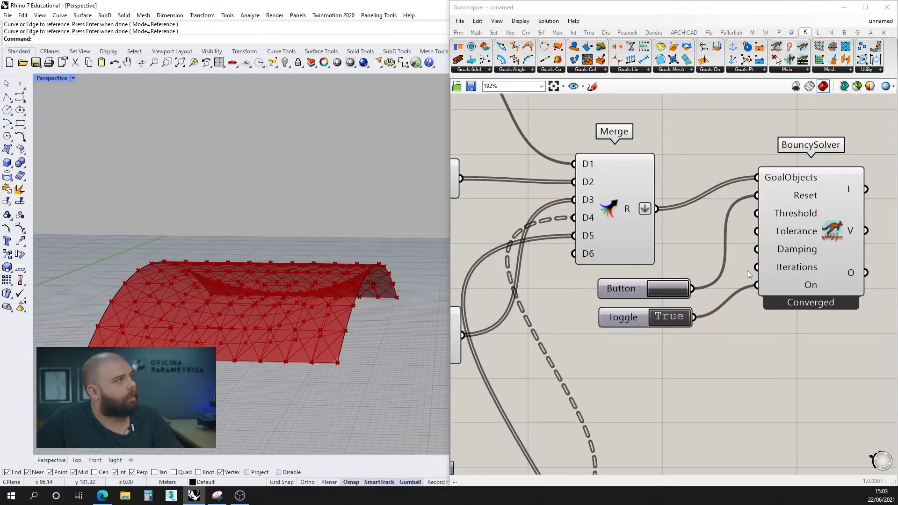
# Turn off the preview of all components feeding the BouncySolver so that only the solver's geometry is displayed.
pyautogui.scroll(-8, 747, 271)
pyautogui.moveTo(722, 371); pyautogui.dragTo(569, 231)
pyautogui.press('space')
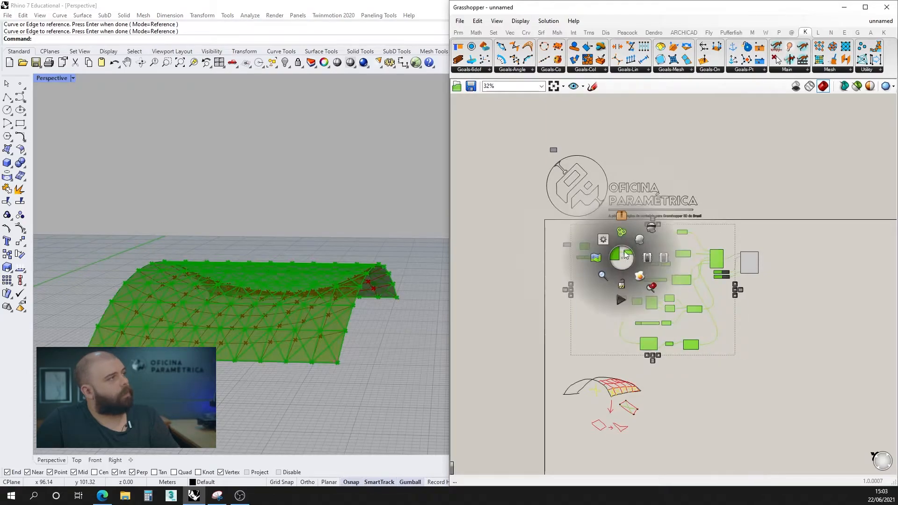
pyautogui.click(653, 225)
pyautogui.click(706, 263)
pyautogui.moveTo(329, 306)
pyautogui.mouseDown(button='right')
pyautogui.moveTo(350, 289)
pyautogui.moveTo(312, 323)
pyautogui.moveTo(318, 297)
pyautogui.mouseUp(button='right')
# Restart the BouncySolver simulation twice and examine the anchored mesh from several angles.
pyautogui.scroll(9, 739, 274)
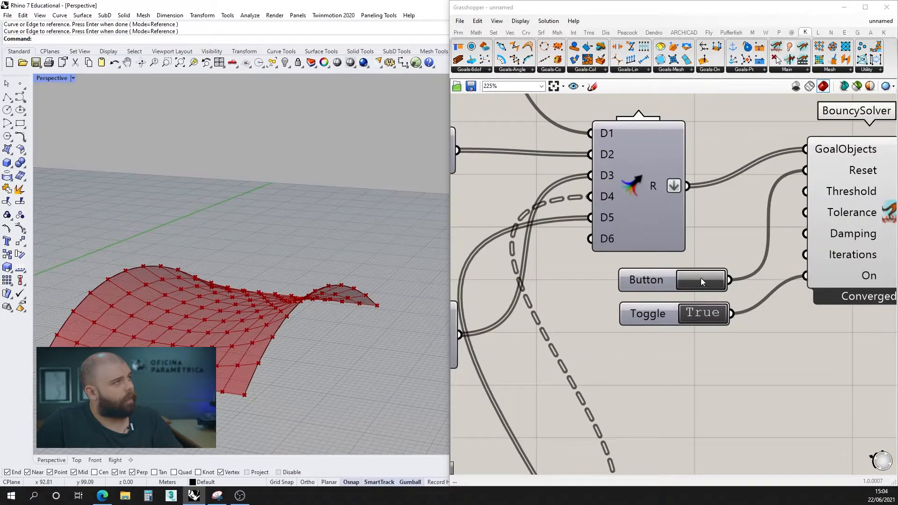
pyautogui.click(702, 278)
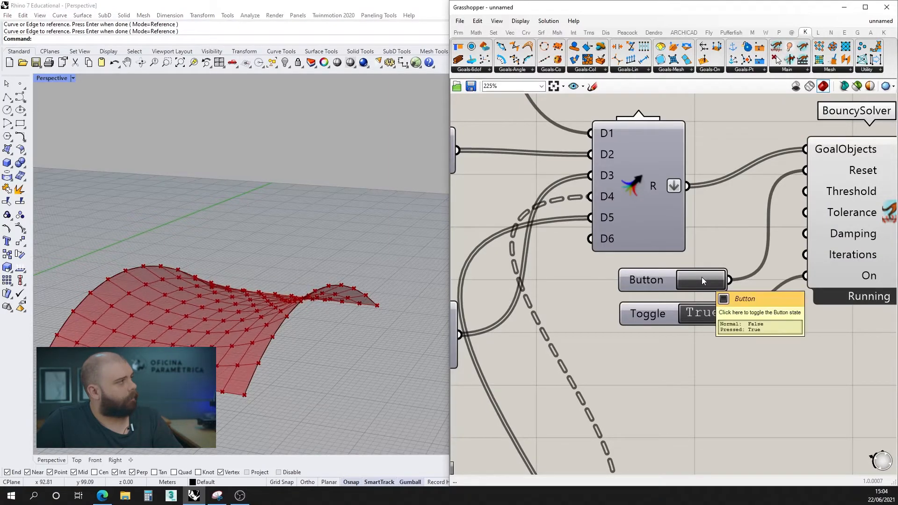
pyautogui.scroll(-5, 367, 274)
pyautogui.moveTo(365, 267); pyautogui.dragTo(67, 194, button='right')
pyautogui.scroll(6, 213, 254)
pyautogui.scroll(-4, 215, 254)
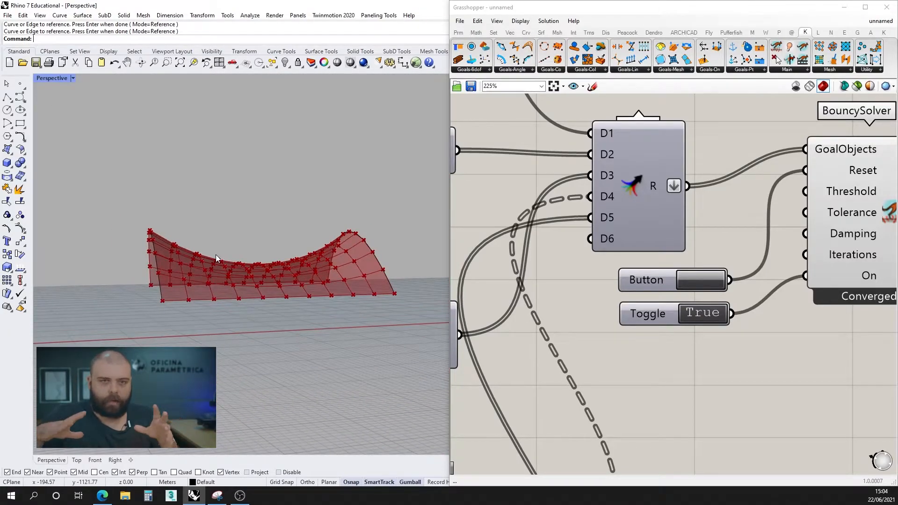
pyautogui.click(701, 280)
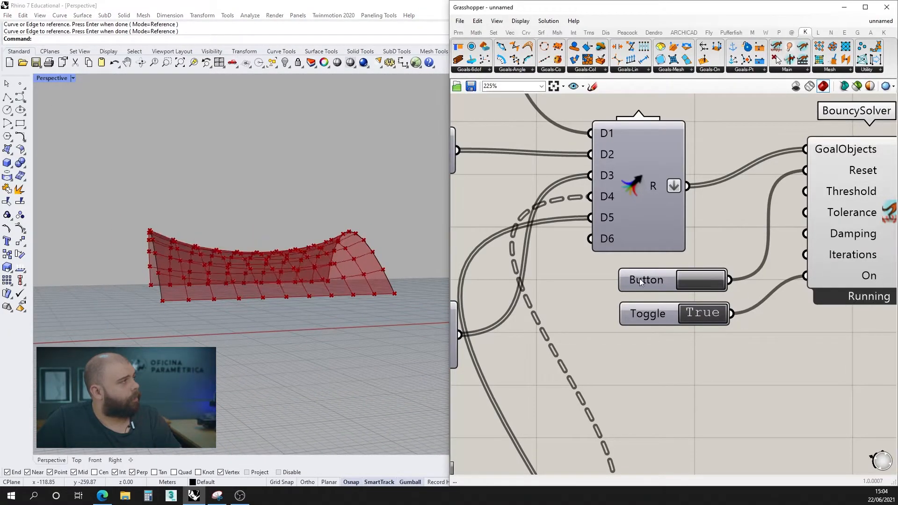
pyautogui.scroll(4, 214, 242)
pyautogui.moveTo(214, 242); pyautogui.dragTo(395, 249, button='right')
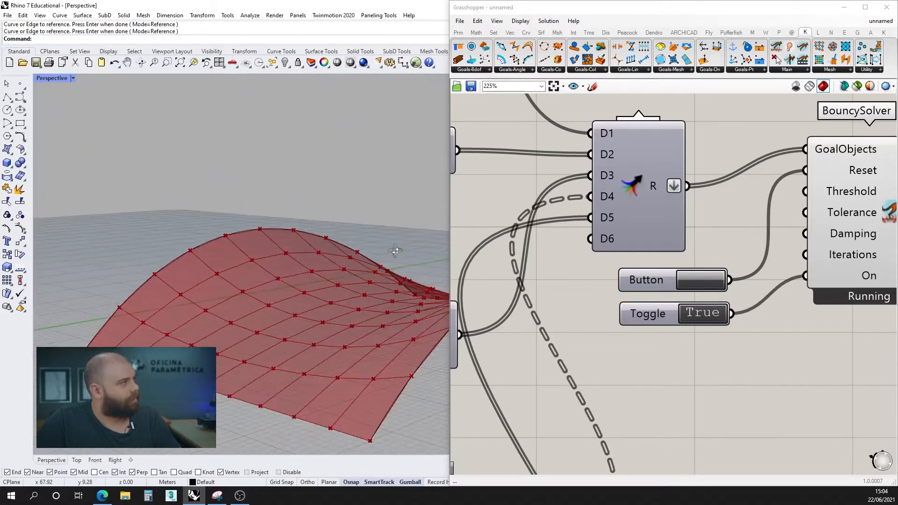
pyautogui.scroll(-4, 238, 268)
pyautogui.moveTo(239, 268); pyautogui.dragTo(271, 282, button='right')
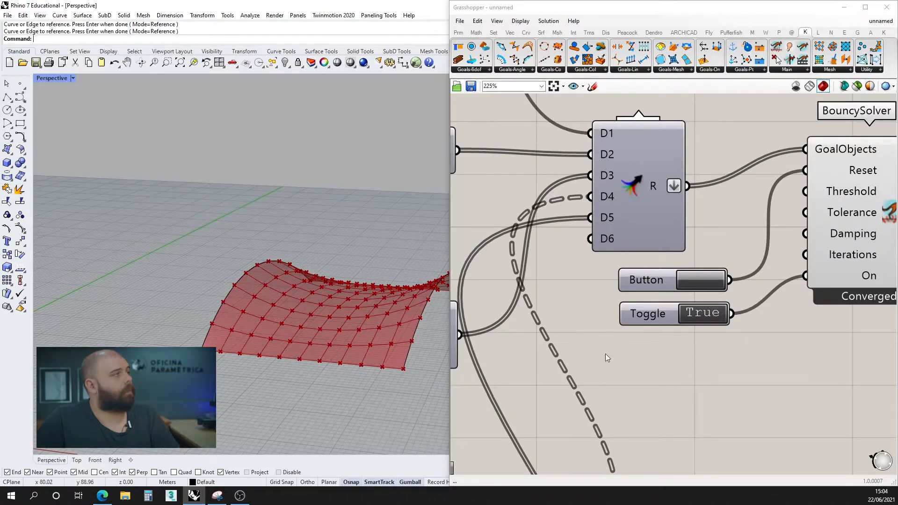
# Raise the Planarize goal's strength exponent slider to 6.3 and inspect the planarized mesh.
pyautogui.scroll(-5, 719, 392)
pyautogui.scroll(7, 657, 367)
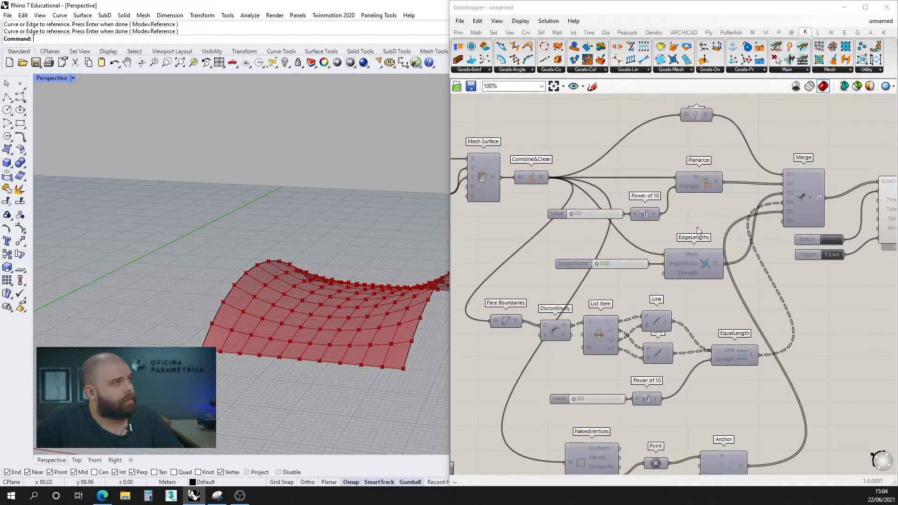
pyautogui.scroll(-2, 666, 224)
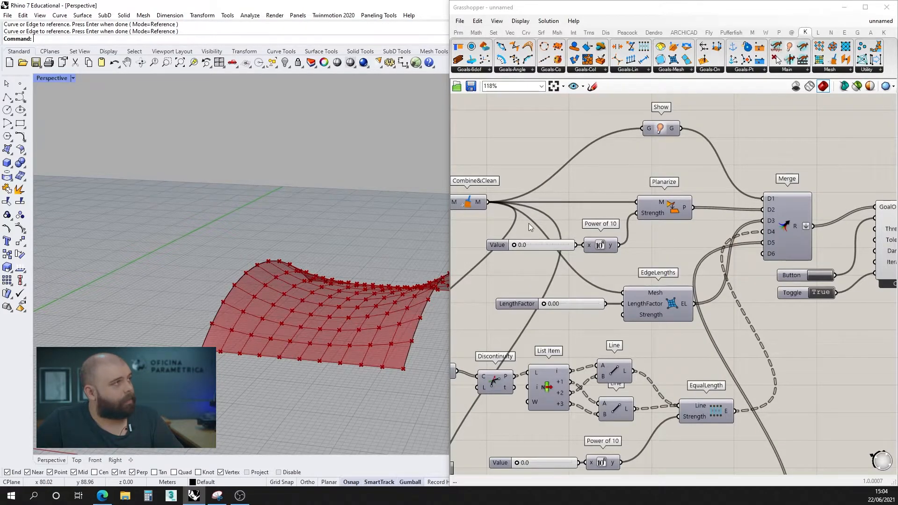
pyautogui.scroll(3, 538, 223)
pyautogui.scroll(2, 510, 270)
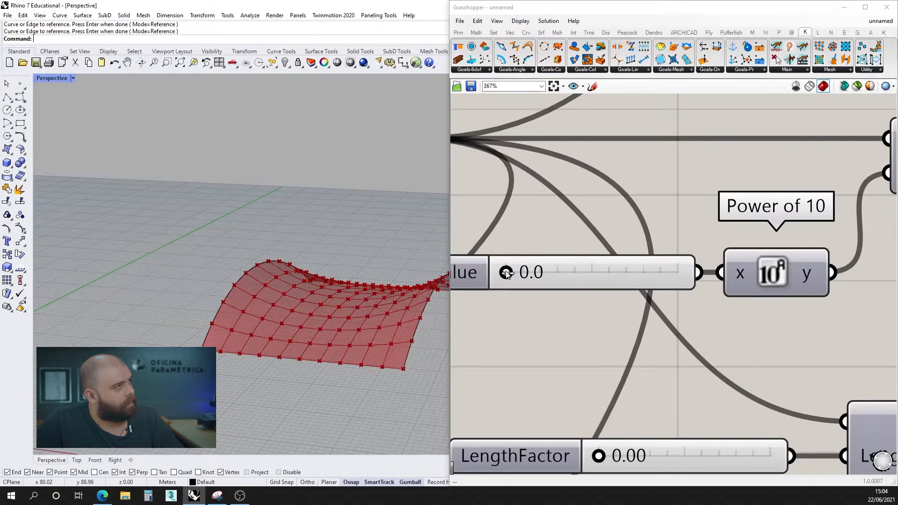
pyautogui.moveTo(506, 271); pyautogui.dragTo(567, 274)
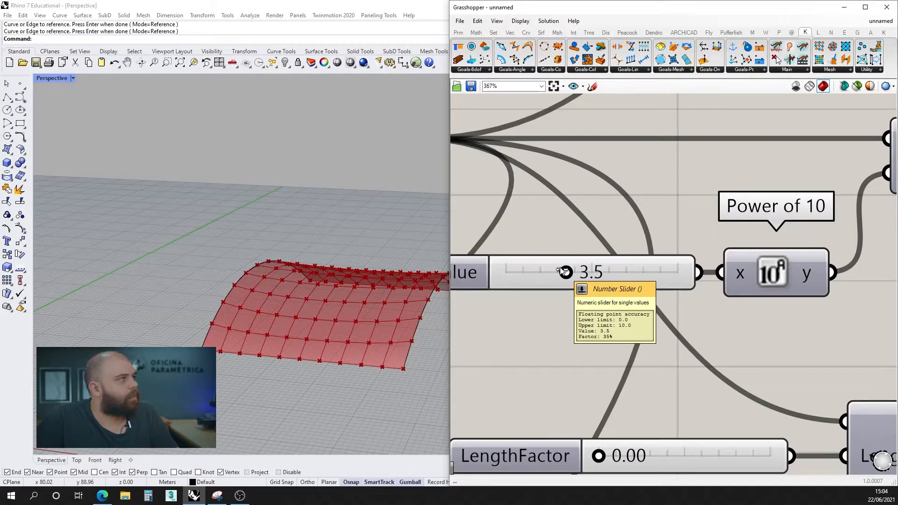
pyautogui.moveTo(563, 272); pyautogui.dragTo(599, 272)
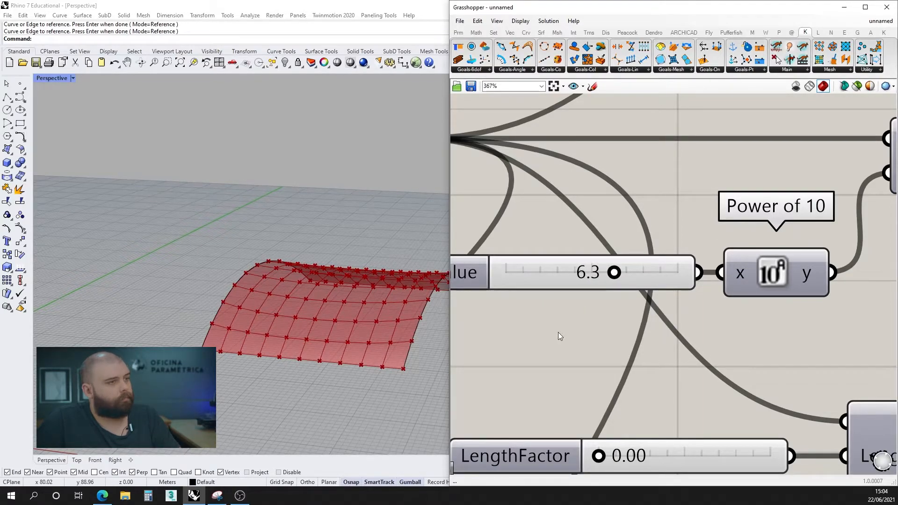
pyautogui.scroll(5, 344, 275)
pyautogui.moveTo(344, 275); pyautogui.dragTo(355, 241, button='right')
# Set the EdgeLengths goal's LengthFactor slider to 0.90 and check the mesh.
pyautogui.scroll(-4, 549, 234)
pyautogui.scroll(2, 647, 307)
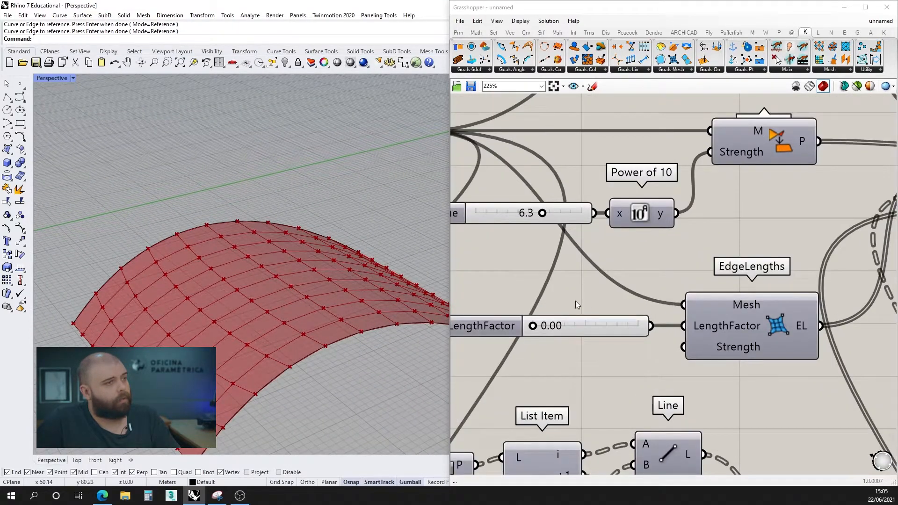
pyautogui.scroll(-1, 568, 221)
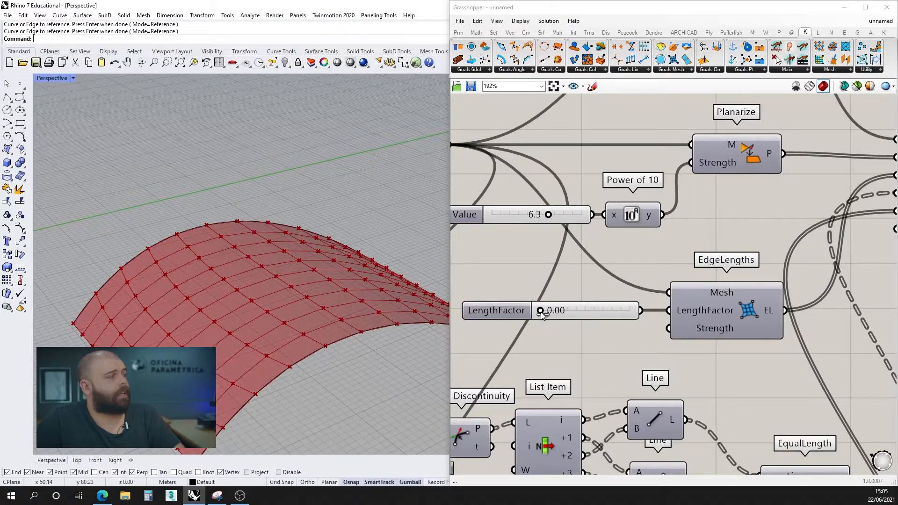
pyautogui.moveTo(541, 313)
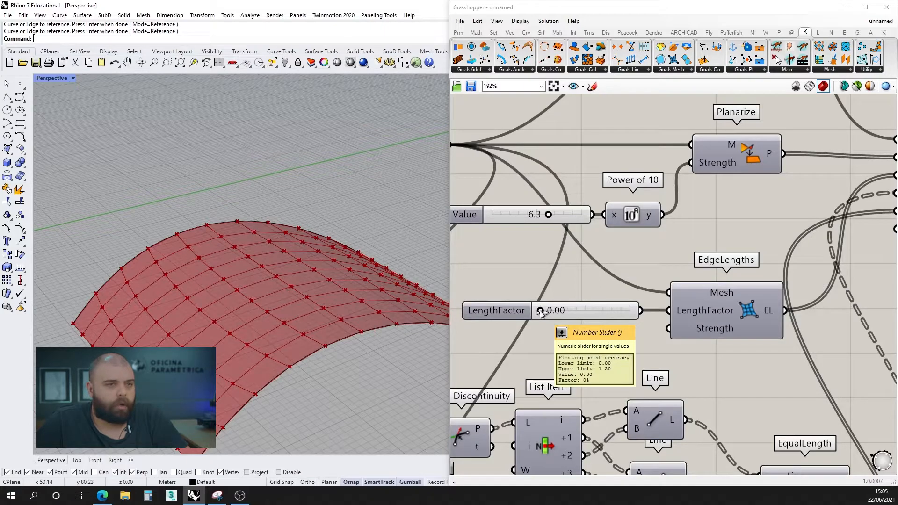
pyautogui.moveTo(541, 313); pyautogui.dragTo(552, 313)
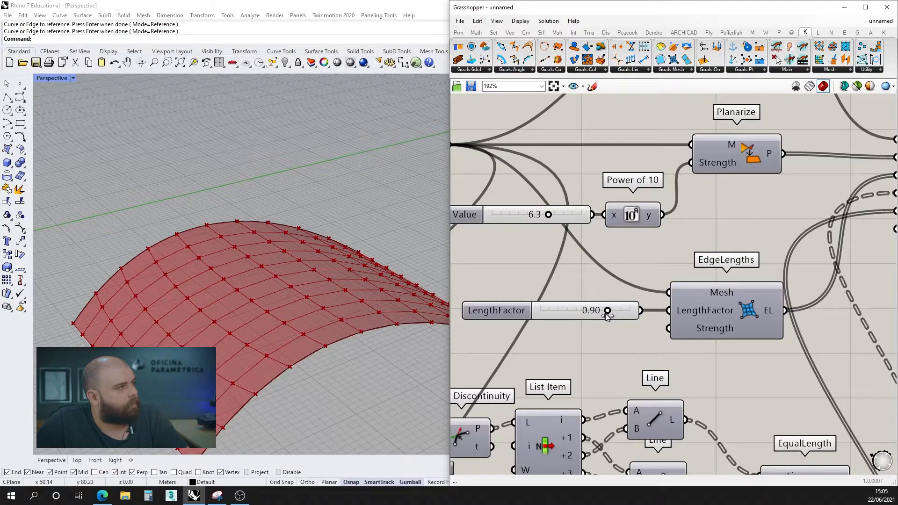
pyautogui.moveTo(249, 313); pyautogui.dragTo(276, 301, button='right')
# Lower the Planarize strength exponent to 0.0 to compare the mesh, and raise it to 8.1.
pyautogui.scroll(-3, 569, 253)
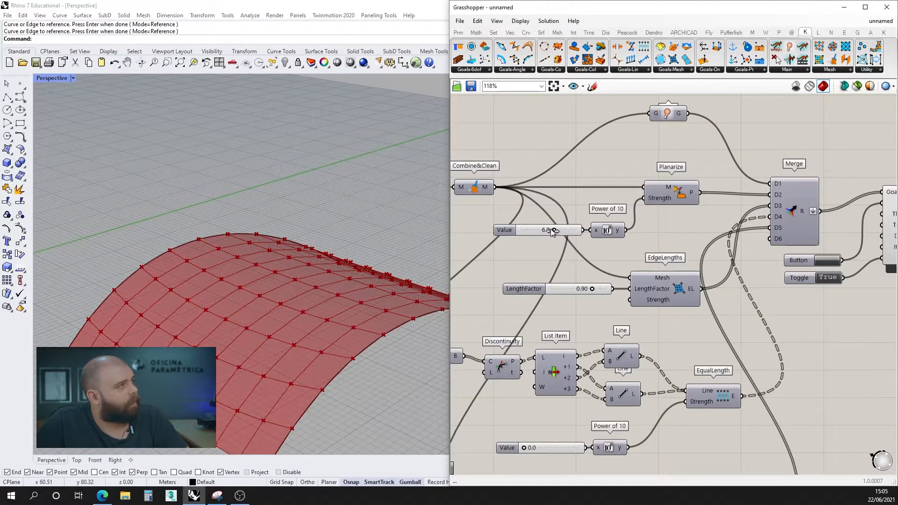
pyautogui.moveTo(555, 229); pyautogui.dragTo(517, 233)
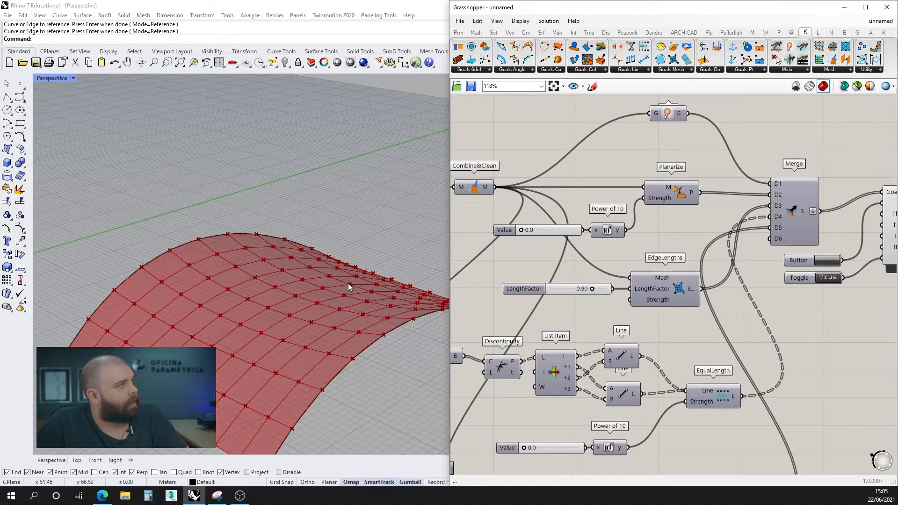
pyautogui.moveTo(349, 284)
pyautogui.mouseDown(button='right')
pyautogui.moveTo(401, 254)
pyautogui.moveTo(356, 264)
pyautogui.moveTo(351, 277)
pyautogui.mouseUp(button='right')
pyautogui.scroll(6, 539, 224)
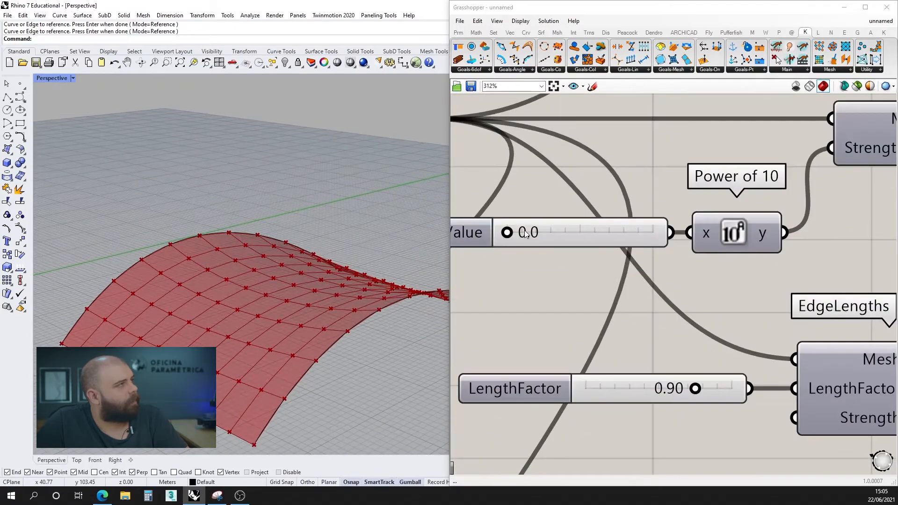
pyautogui.moveTo(507, 233); pyautogui.dragTo(559, 233)
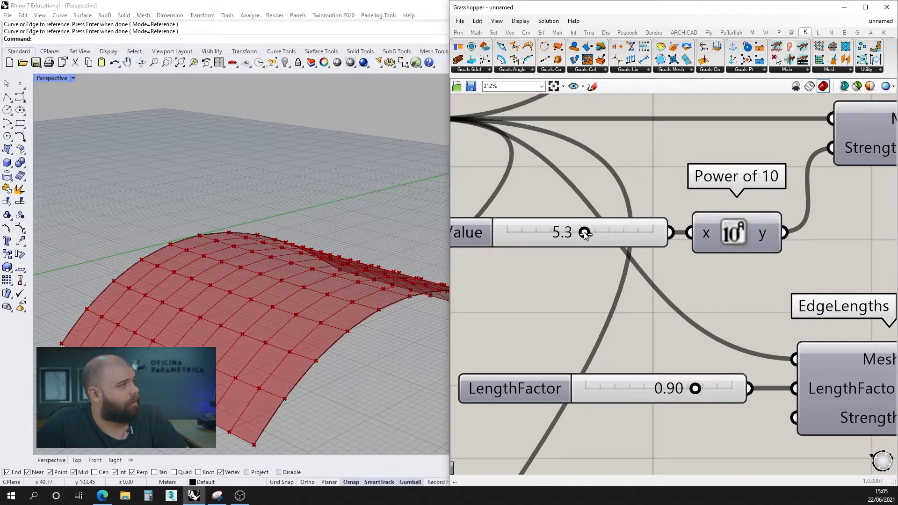
pyautogui.moveTo(584, 233); pyautogui.dragTo(595, 233)
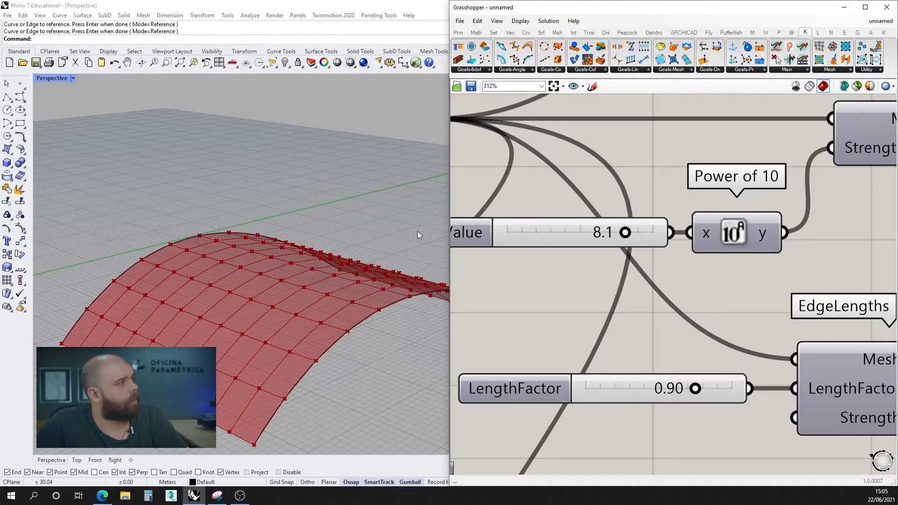
# View the mesh from above and raise the EqualLength goal's strength exponent slider to 7.9.
pyautogui.scroll(-8, 585, 205)
pyautogui.scroll(5, 613, 293)
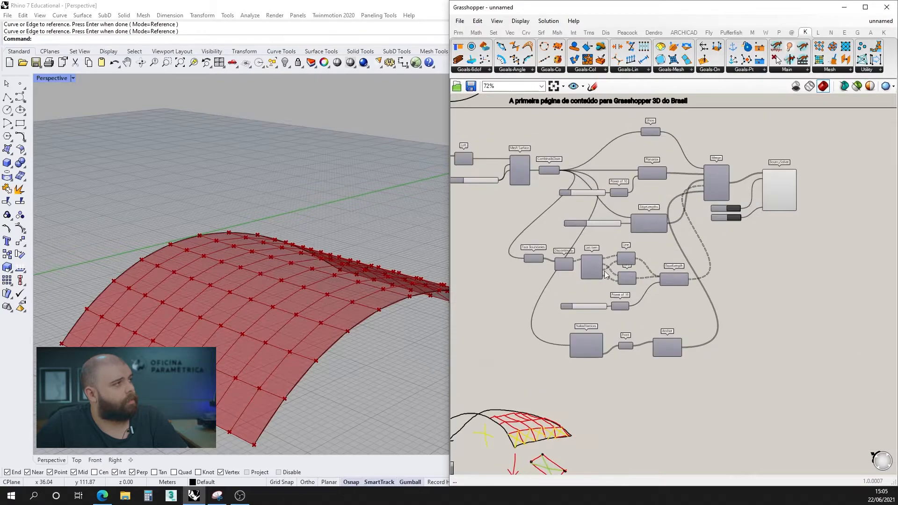
pyautogui.moveTo(442, 298); pyautogui.dragTo(363, 282, button='right')
pyautogui.scroll(3, 538, 350)
pyautogui.moveTo(440, 336); pyautogui.dragTo(312, 325, button='right')
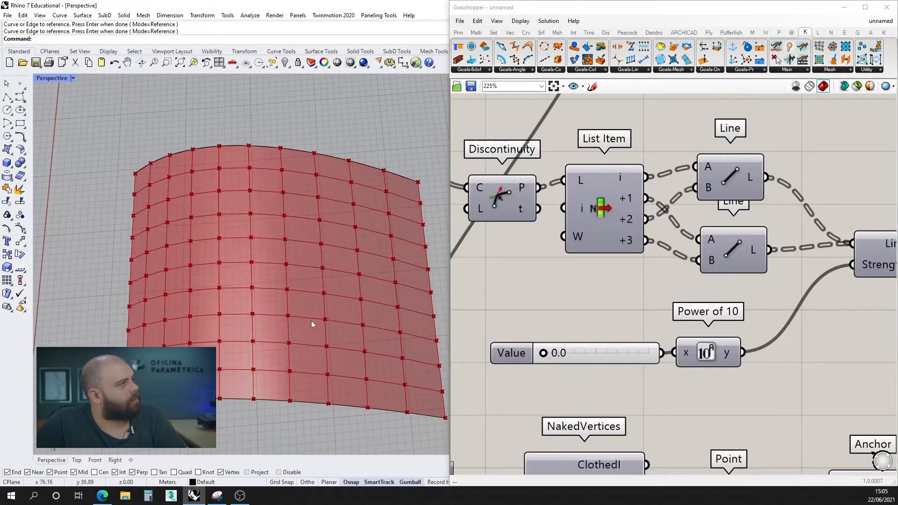
pyautogui.moveTo(544, 353); pyautogui.dragTo(575, 355)
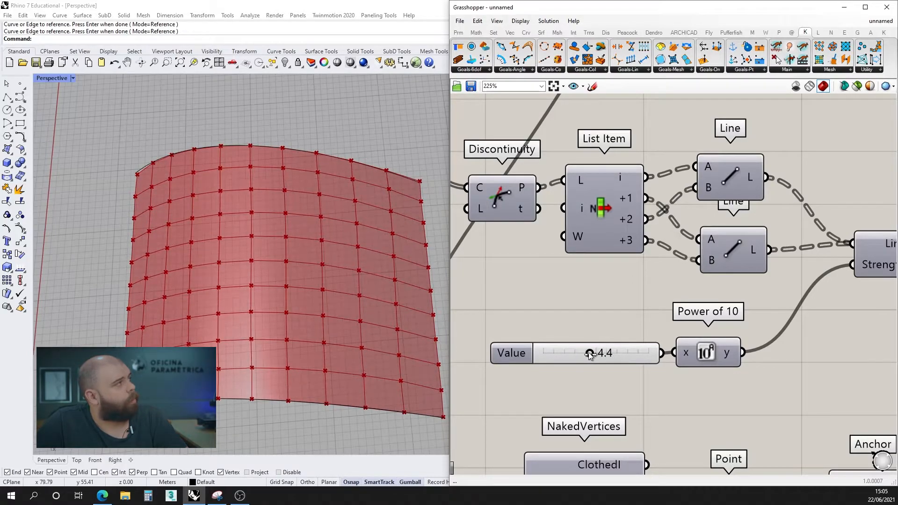
pyautogui.moveTo(590, 354); pyautogui.dragTo(611, 354)
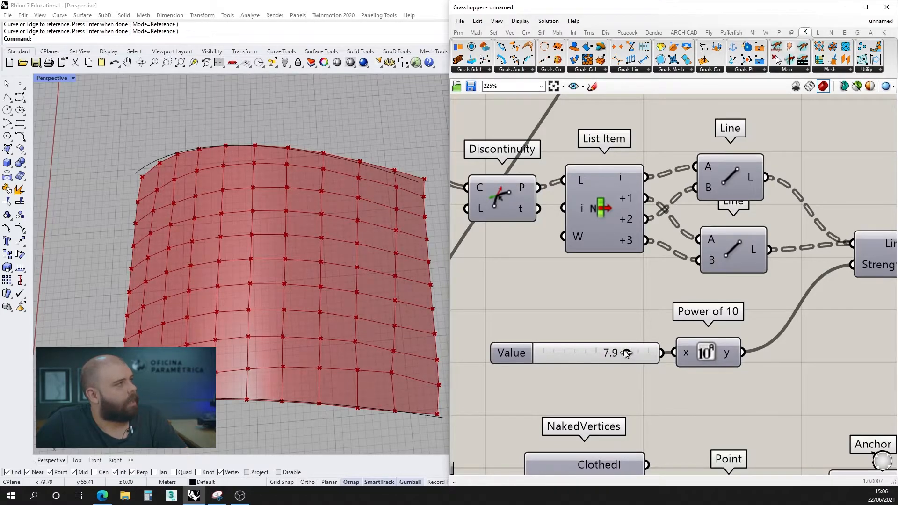
# Inspect the Power of 10 output feeding the EqualLength strength with a temporary Panel, and delete the Panel.
pyautogui.scroll(-5, 616, 354)
pyautogui.scroll(5, 732, 322)
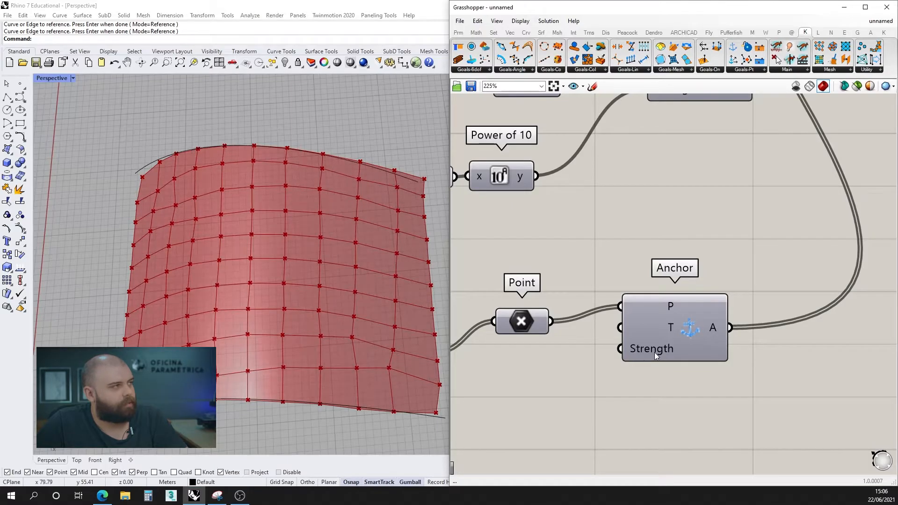
pyautogui.scroll(-3, 742, 392)
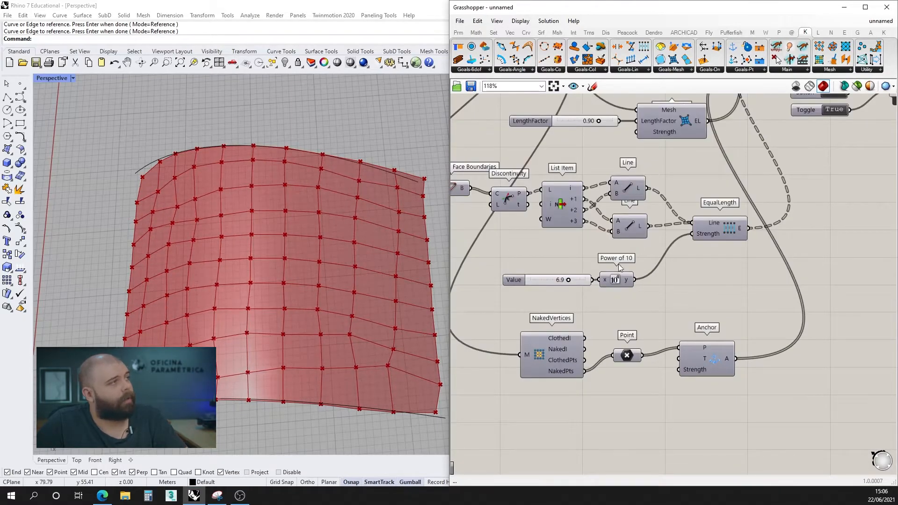
pyautogui.scroll(3, 548, 268)
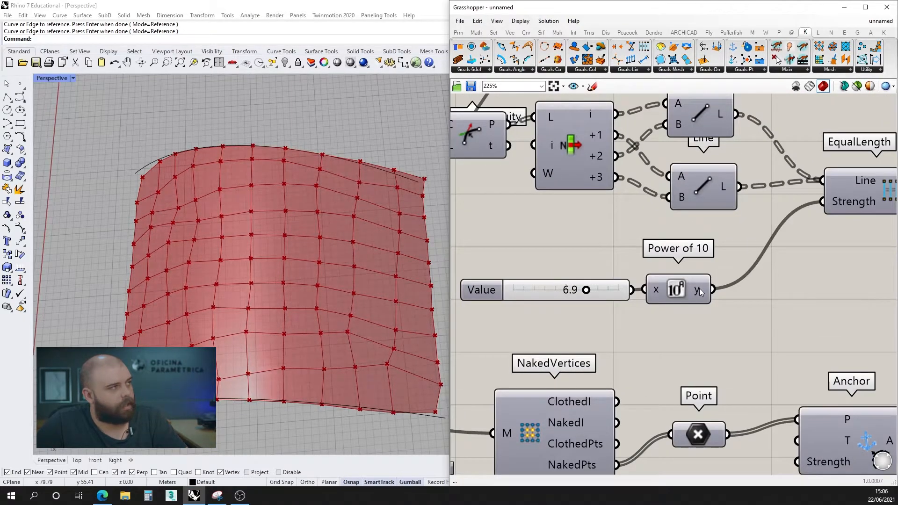
pyautogui.moveTo(701, 291)
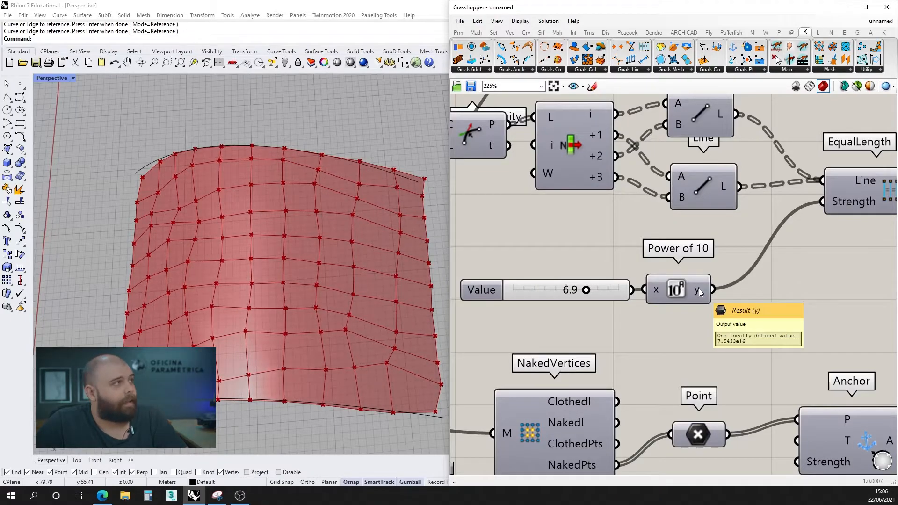
pyautogui.click(458, 32)
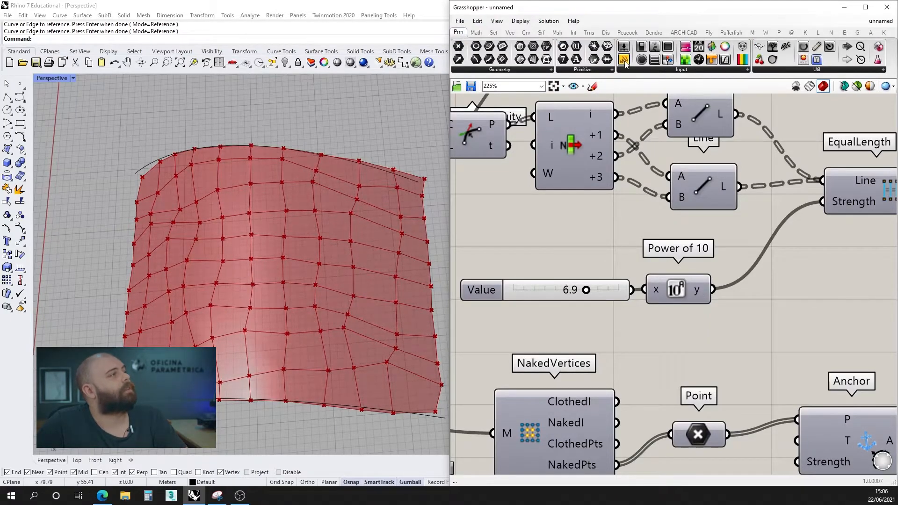
pyautogui.moveTo(624, 63); pyautogui.dragTo(768, 287)
pyautogui.moveTo(712, 290); pyautogui.dragTo(742, 299)
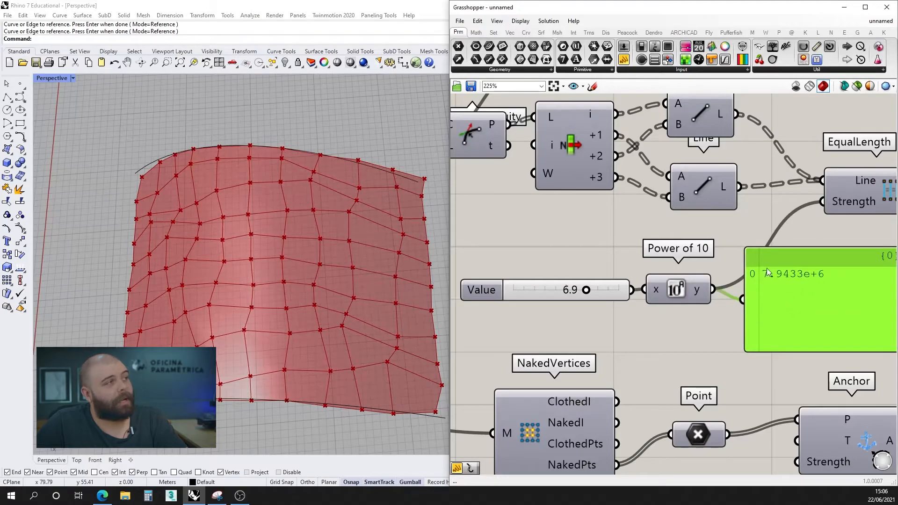
pyautogui.press('Delete')
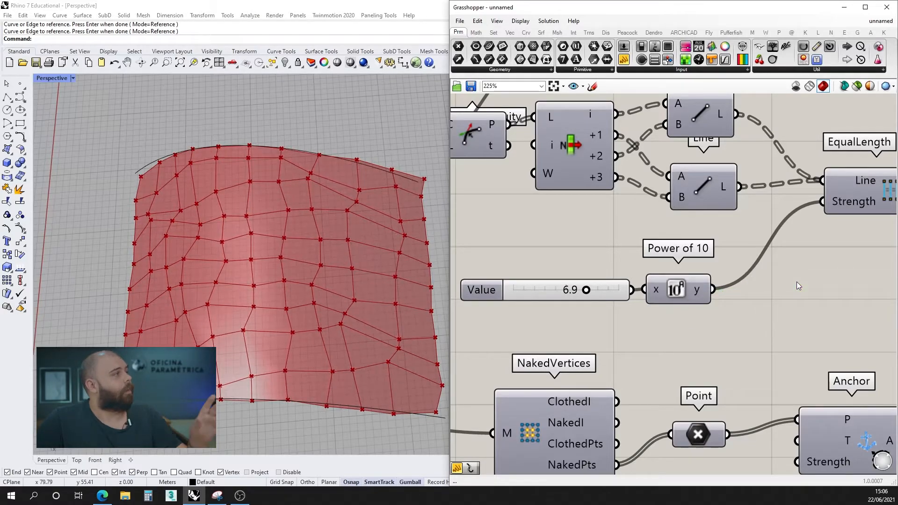
# Set the EqualLength strength exponent, the EdgeLengths LengthFactor and the Planarize strength exponent sliders all to zero.
pyautogui.scroll(-1, 607, 274)
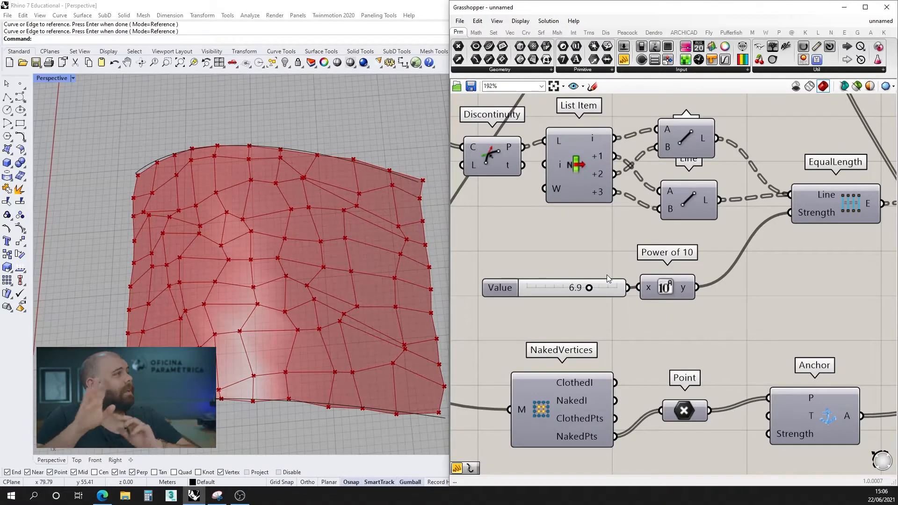
pyautogui.moveTo(327, 285); pyautogui.dragTo(313, 263, button='right')
pyautogui.moveTo(589, 288); pyautogui.dragTo(515, 291)
pyautogui.scroll(-5, 632, 391)
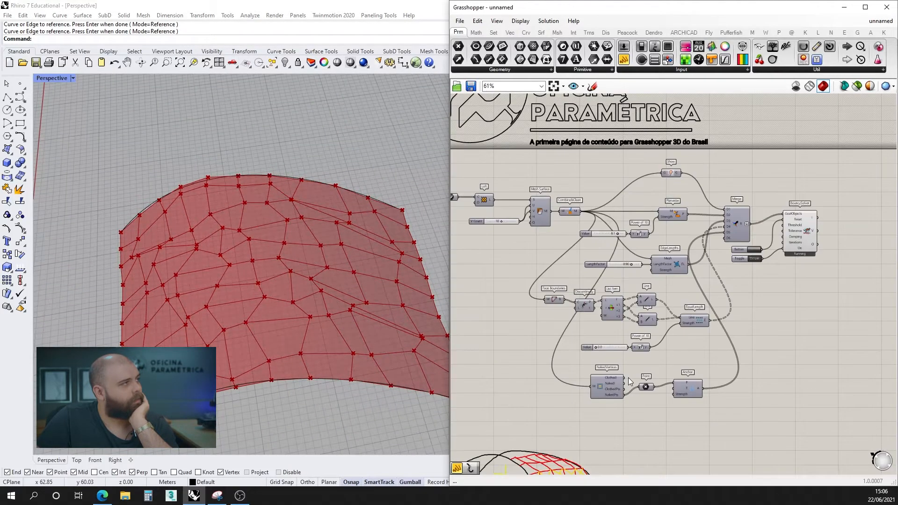
pyautogui.scroll(5, 625, 257)
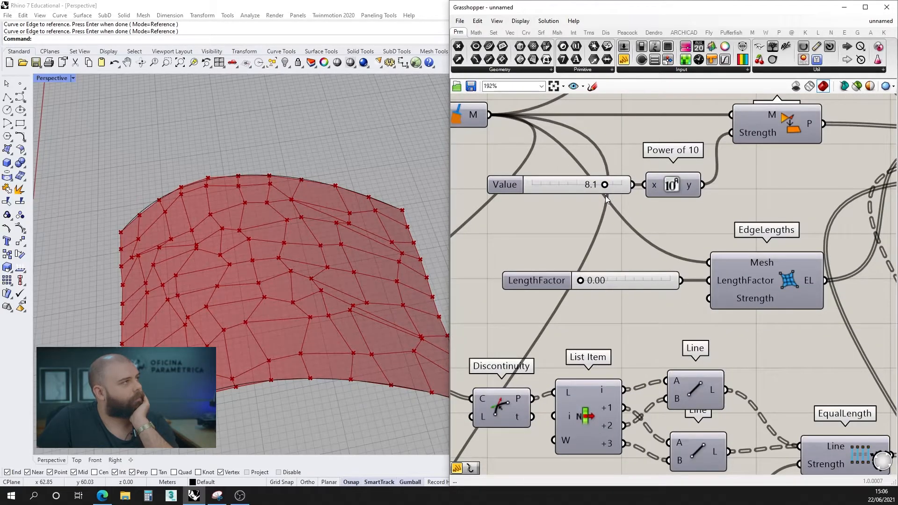
pyautogui.moveTo(605, 186); pyautogui.dragTo(531, 185)
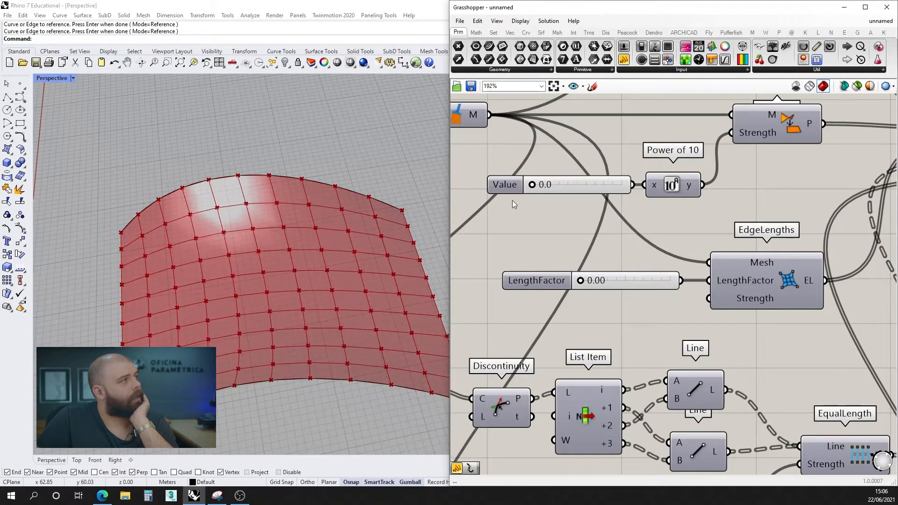
# Set the EdgeLengths goal's LengthFactor slider to 0.90 and reset the BouncySolver.
pyautogui.moveTo(584, 283); pyautogui.dragTo(654, 289)
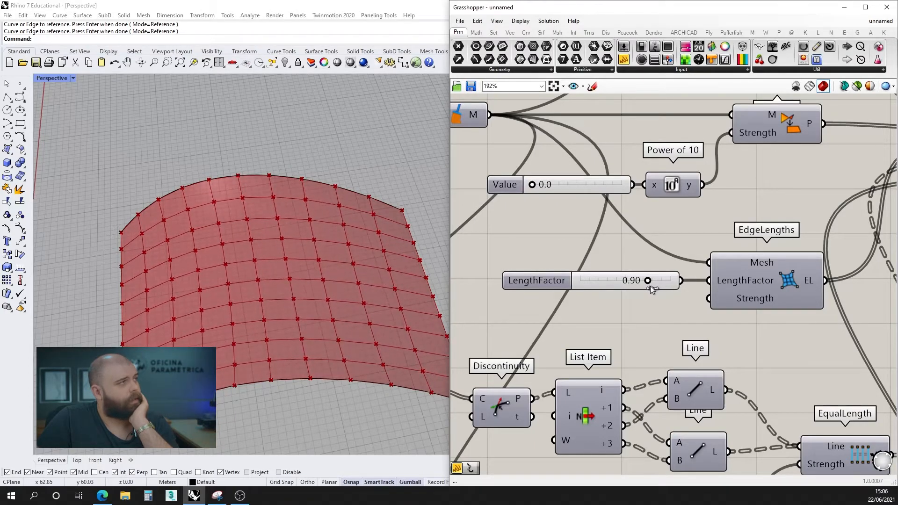
pyautogui.scroll(-4, 555, 287)
pyautogui.scroll(4, 764, 271)
pyautogui.click(765, 270)
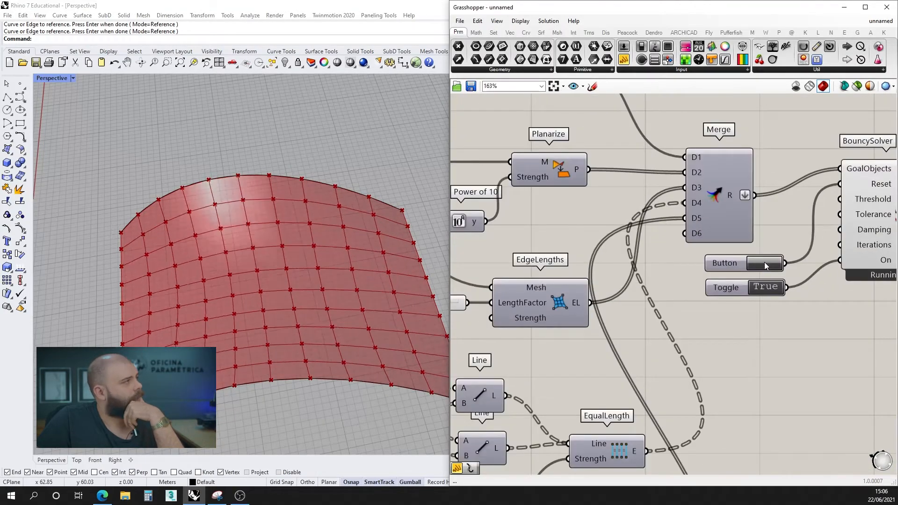
pyautogui.scroll(-3, 720, 247)
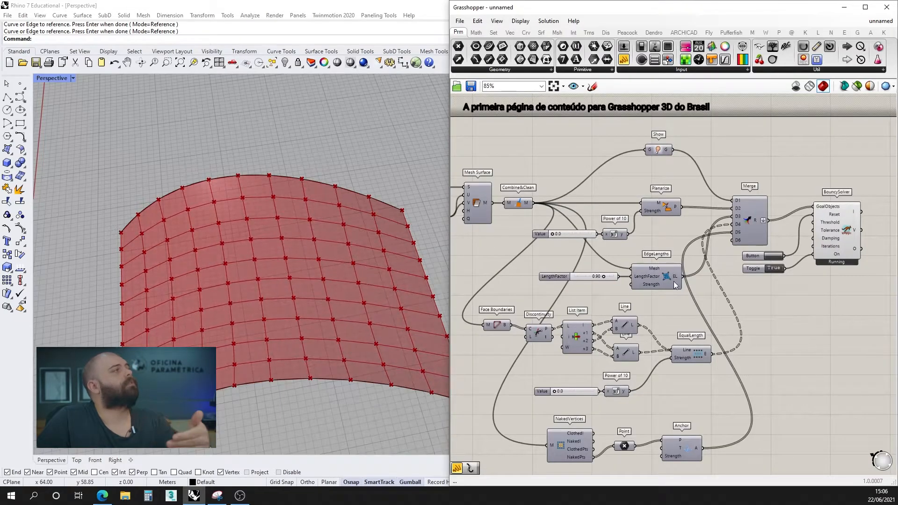
# Set the EqualLength goal's strength exponent slider to 0.6 and inspect the mesh from several angles.
pyautogui.scroll(2, 562, 398)
pyautogui.scroll(3, 562, 398)
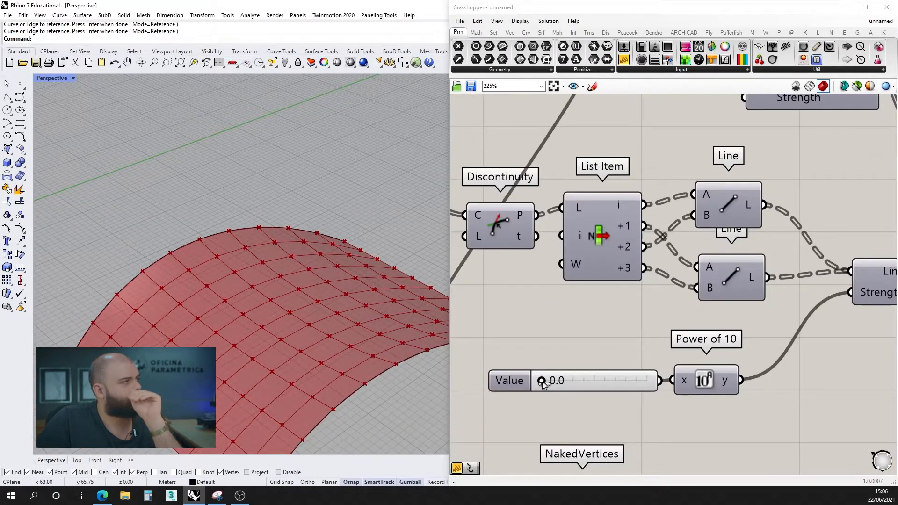
pyautogui.moveTo(538, 378); pyautogui.dragTo(548, 381)
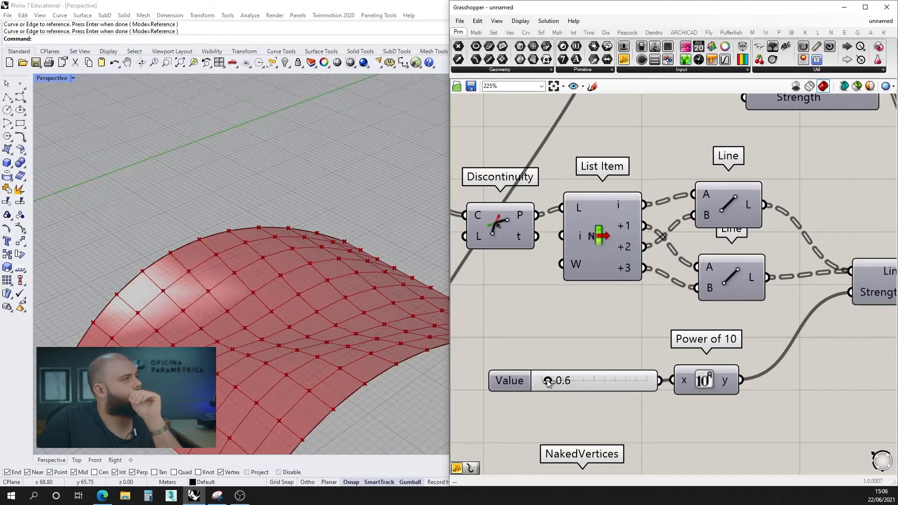
pyautogui.moveTo(282, 323); pyautogui.dragTo(360, 296, button='right')
pyautogui.scroll(-7, 243, 305)
pyautogui.moveTo(243, 305); pyautogui.dragTo(280, 346, button='right')
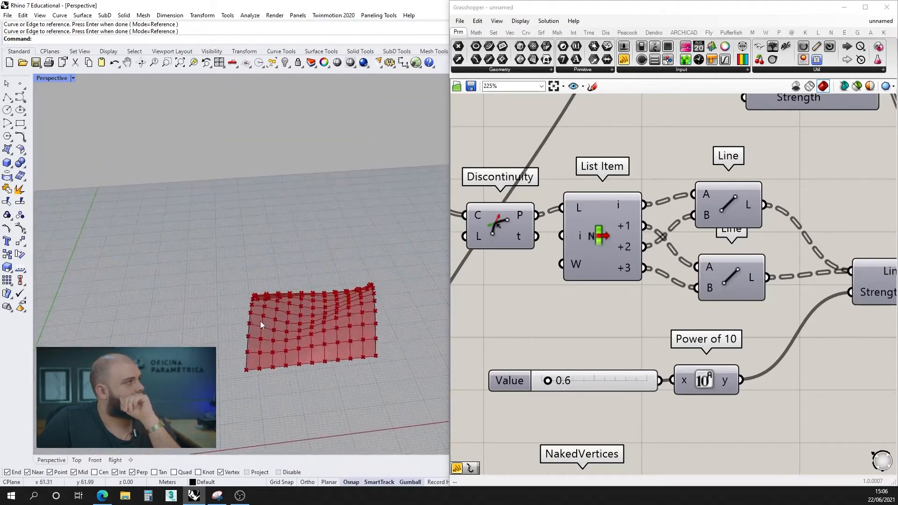
pyautogui.scroll(5, 281, 356)
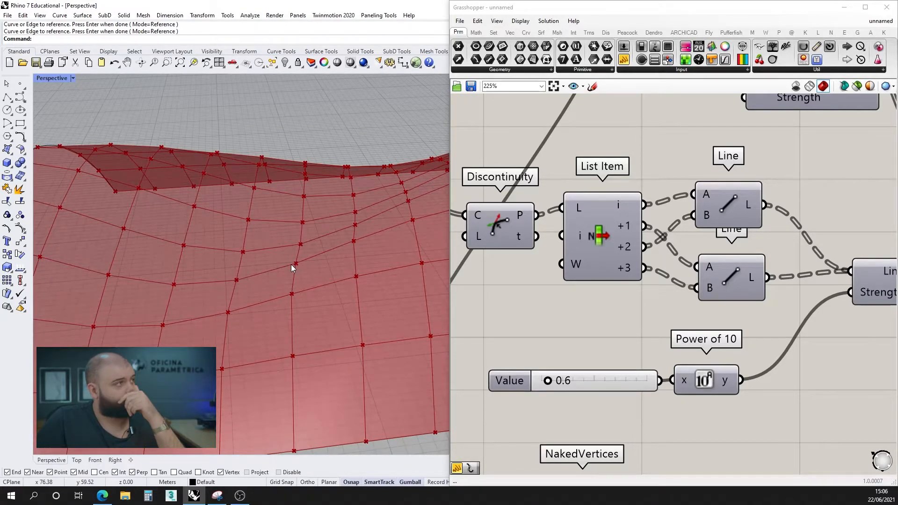
# Raise the Planarize goal's strength exponent slider to 3.1.
pyautogui.scroll(-5, 674, 404)
pyautogui.scroll(3, 654, 234)
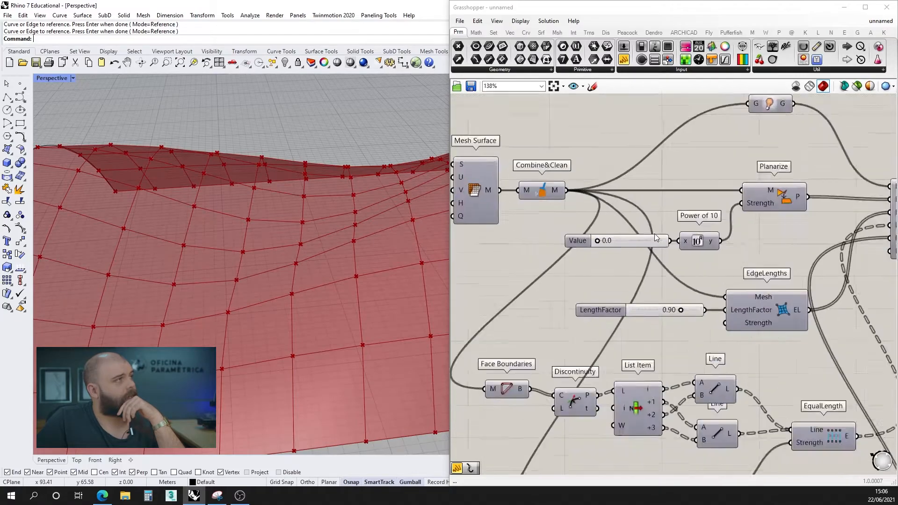
pyautogui.moveTo(587, 243); pyautogui.dragTo(610, 245)
pyautogui.scroll(-3, 599, 256)
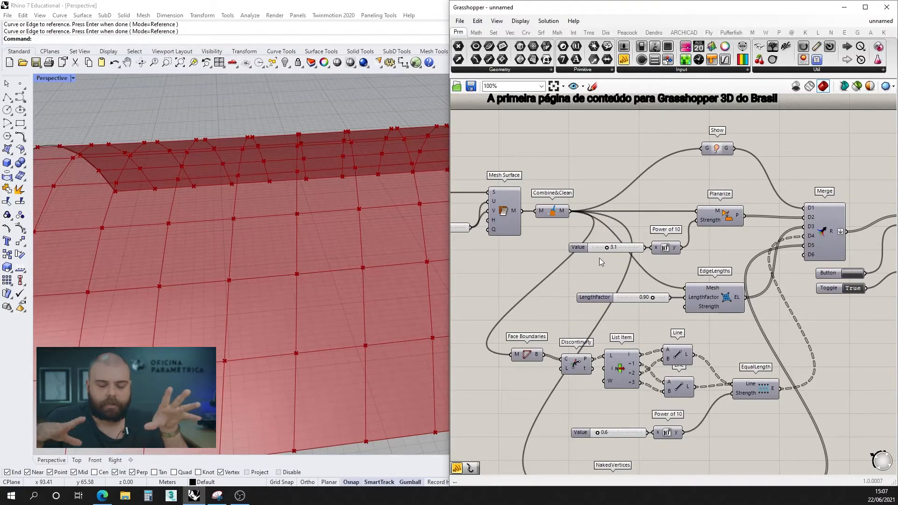
# Add a Smooth goal component and place it below the Anchor goal.
pyautogui.scroll(-4, 584, 227)
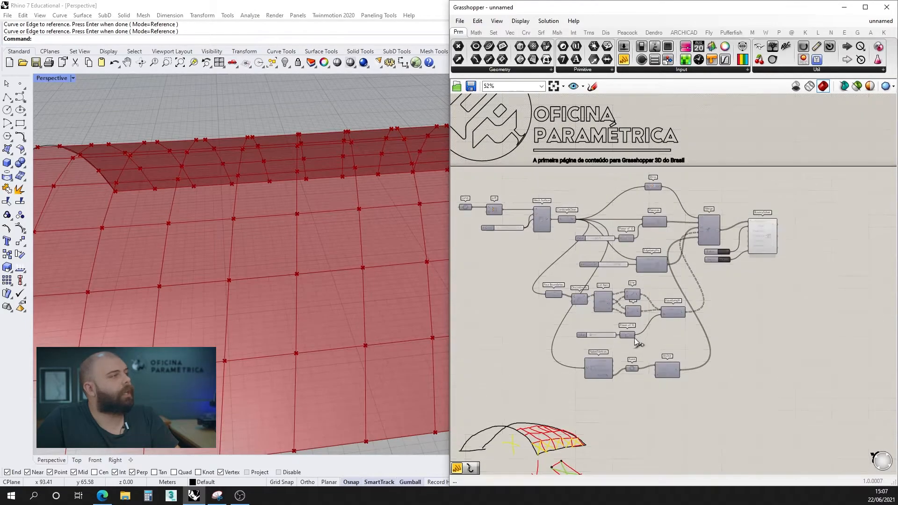
pyautogui.scroll(3, 629, 328)
pyautogui.moveTo(731, 427); pyautogui.dragTo(566, 381)
pyautogui.doubleClick(615, 406)
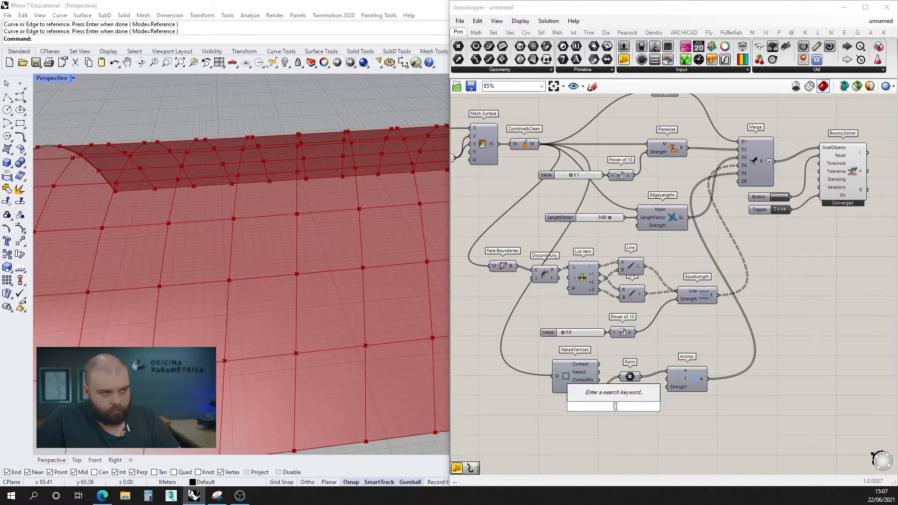
pyautogui.write('sopar')
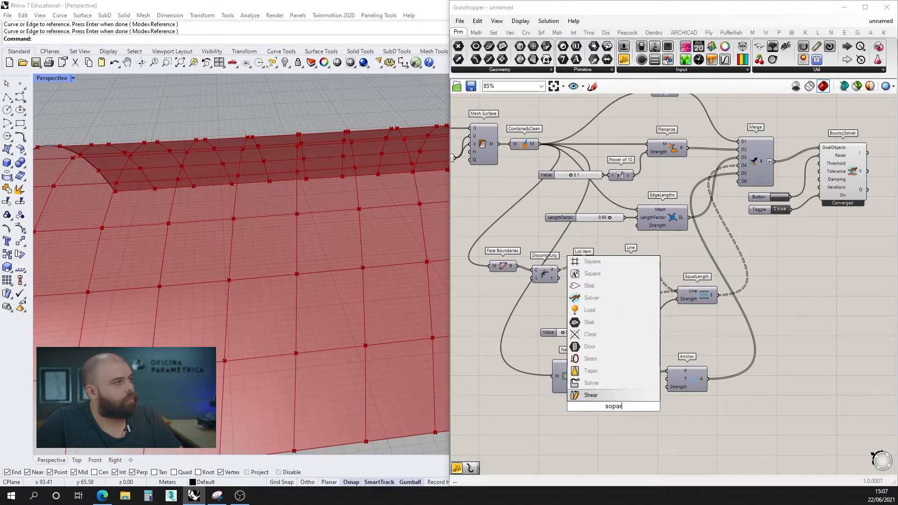
pyautogui.press('BackSpace')
pyautogui.press('BackSpace')
pyautogui.press('BackSpace')
pyautogui.press('BackSpace')
pyautogui.write('mo')
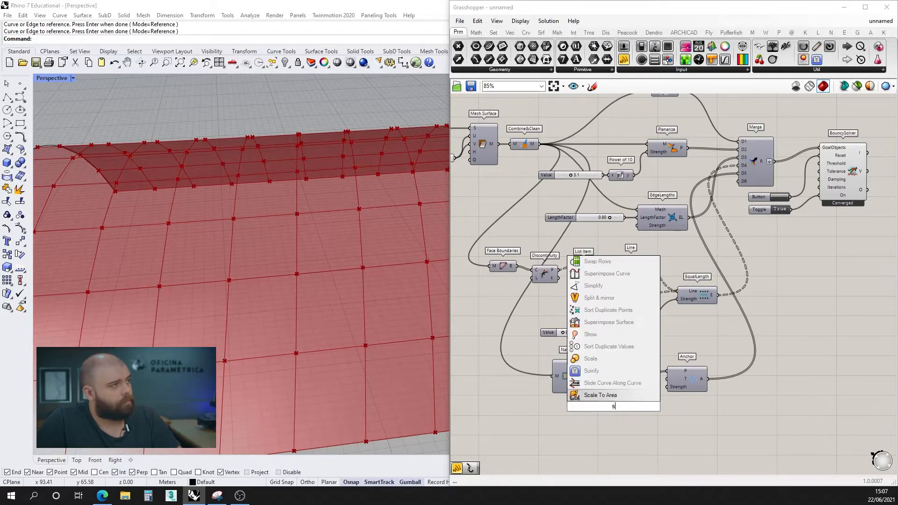
pyautogui.write('oth')
pyautogui.click(616, 394)
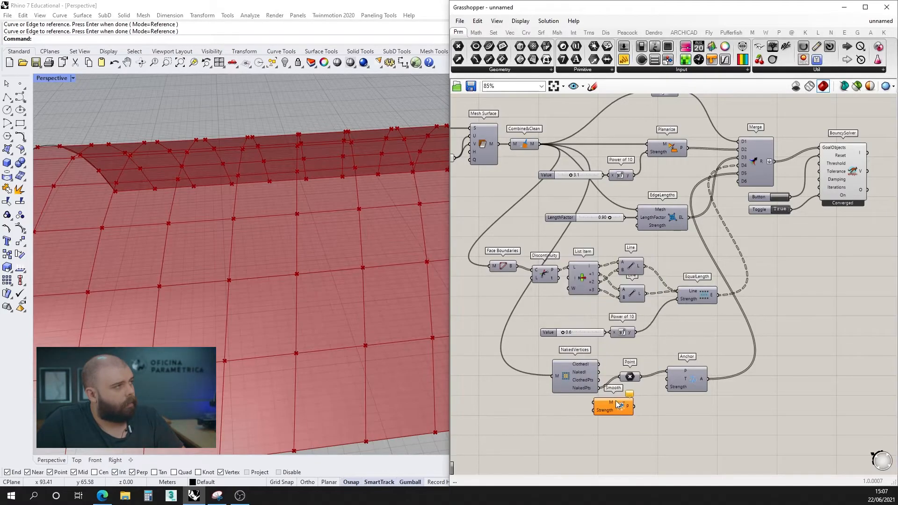
pyautogui.moveTo(615, 410); pyautogui.dragTo(675, 429)
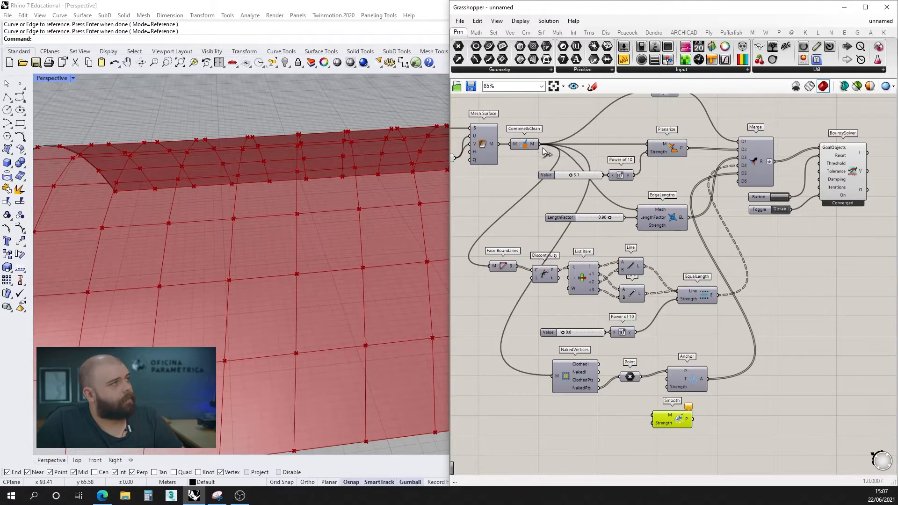
# Wire the Combine&Clean mesh into Smooth and its output into Merge D6, and set the Planarize strength exponent to 0.0.
pyautogui.moveTo(539, 144); pyautogui.dragTo(737, 181)
pyautogui.scroll(3, 575, 181)
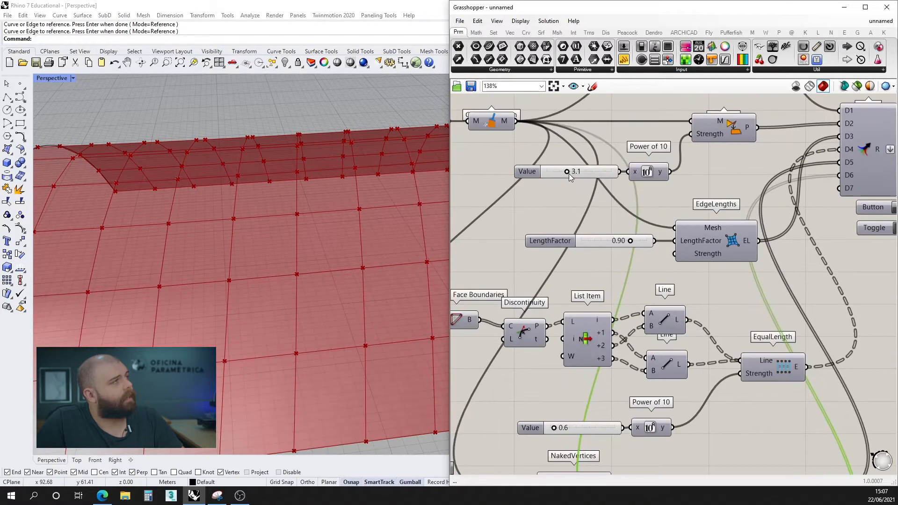
pyautogui.moveTo(567, 171); pyautogui.dragTo(543, 172)
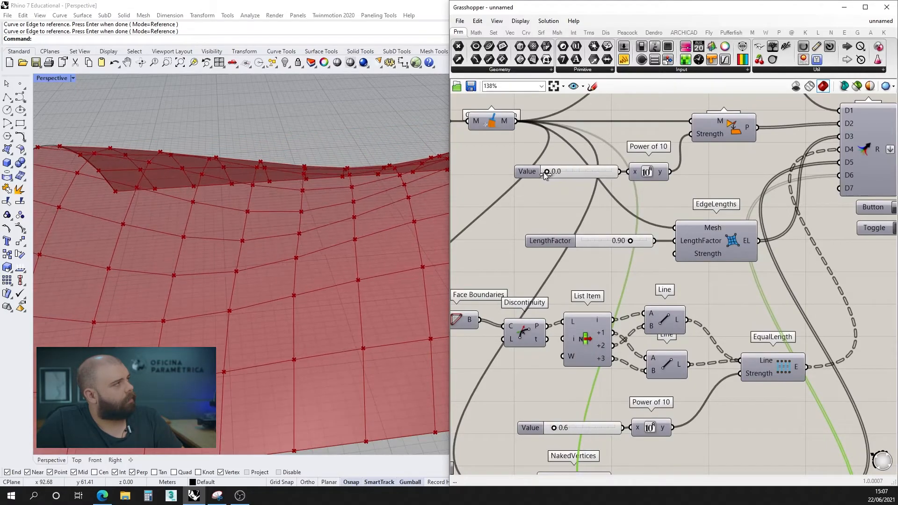
# Copy the EqualLength goal's Value slider and Power of 10 beside the Smooth goal and connect them to its Strength input.
pyautogui.scroll(-3, 599, 199)
pyautogui.scroll(3, 631, 340)
pyautogui.moveTo(662, 312); pyautogui.dragTo(553, 267)
pyautogui.hotkey('ctrl', 'c')
pyautogui.hotkey('ctrl', 'v')
pyautogui.scroll(-3, 645, 284)
pyautogui.moveTo(626, 301); pyautogui.dragTo(676, 353)
pyautogui.scroll(2, 634, 383)
pyautogui.scroll(4, 635, 383)
pyautogui.click(665, 370)
pyautogui.scroll(-3, 323, 300)
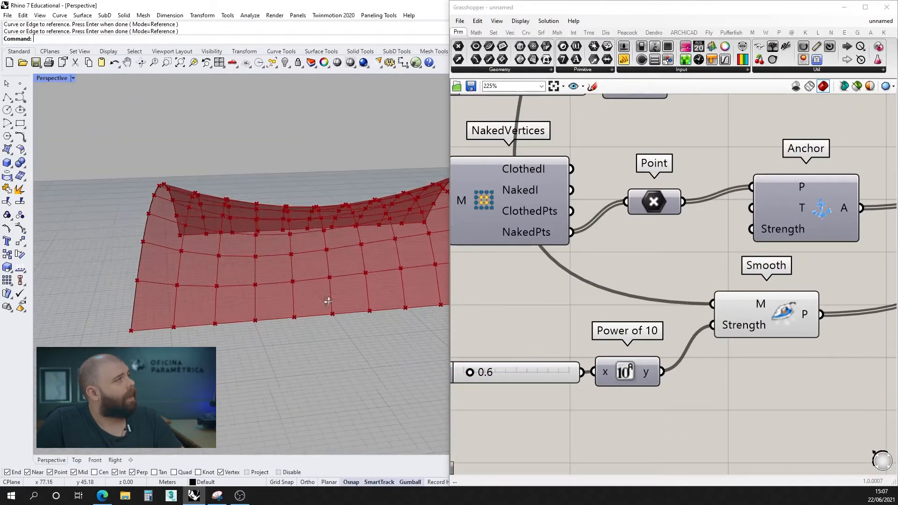
# Adjust the Smooth strength exponent slightly and set the Planarize goal's strength exponent slider to 3.3.
pyautogui.moveTo(472, 372)
pyautogui.mouseDown()
pyautogui.moveTo(461, 373)
pyautogui.moveTo(474, 373)
pyautogui.mouseUp()
pyautogui.scroll(-5, 639, 425)
pyautogui.scroll(6, 581, 183)
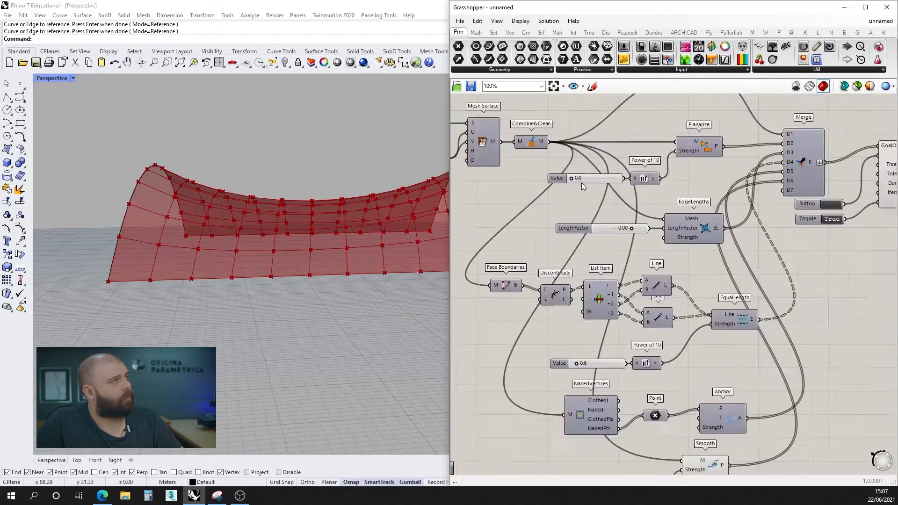
pyautogui.moveTo(555, 174); pyautogui.dragTo(591, 175)
pyautogui.moveTo(384, 200); pyautogui.dragTo(228, 229, button='right')
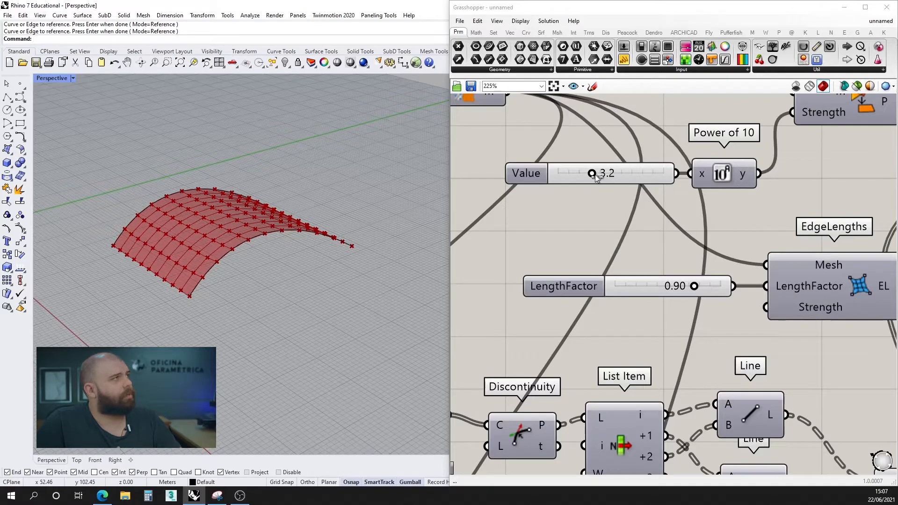
pyautogui.moveTo(596, 177); pyautogui.dragTo(592, 176)
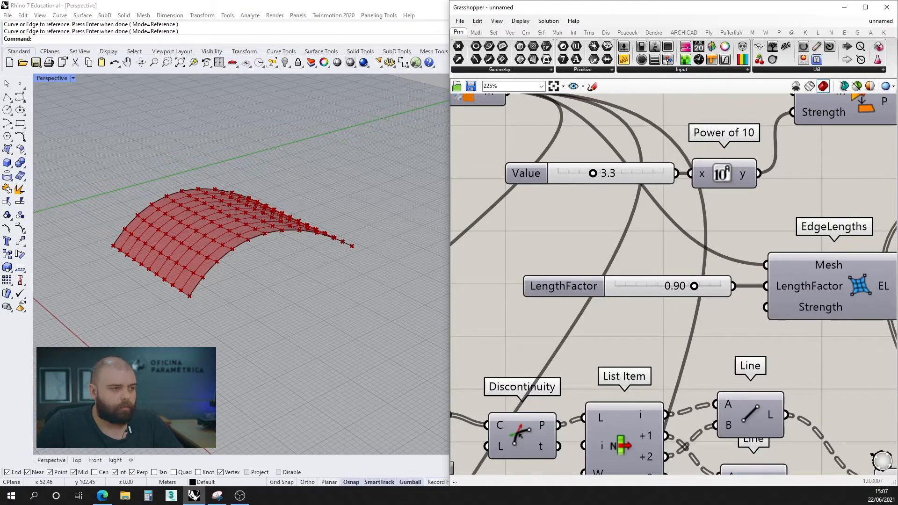
# Place a panel beside BouncySolver and connect it to the solver's O output to read the solved data.
pyautogui.hotkey('alt', 'Tab')
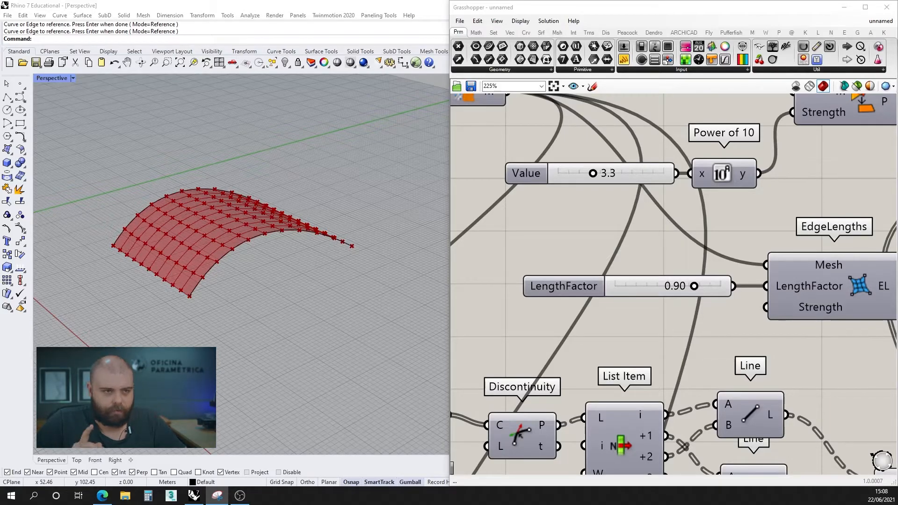
pyautogui.scroll(-10, 608, 333)
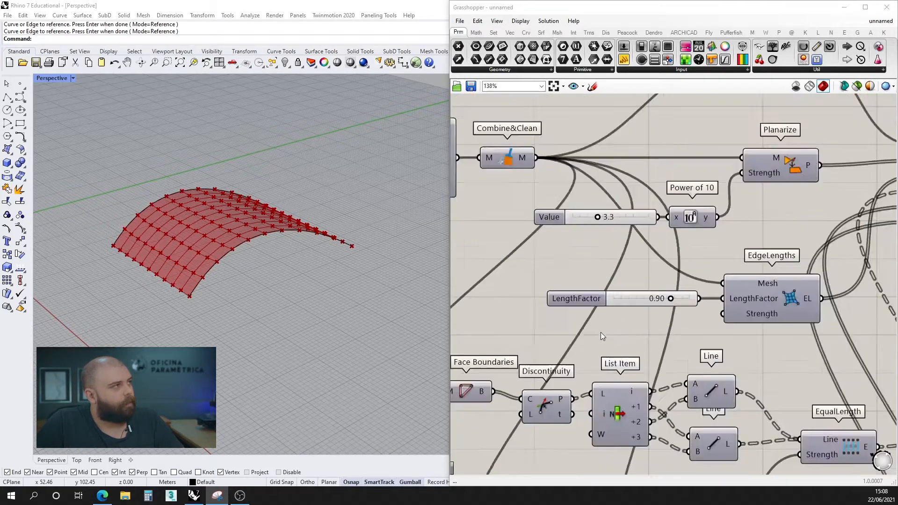
pyautogui.scroll(8, 707, 313)
pyautogui.moveTo(725, 311); pyautogui.dragTo(784, 322, button='right')
pyautogui.scroll(-1, 785, 326)
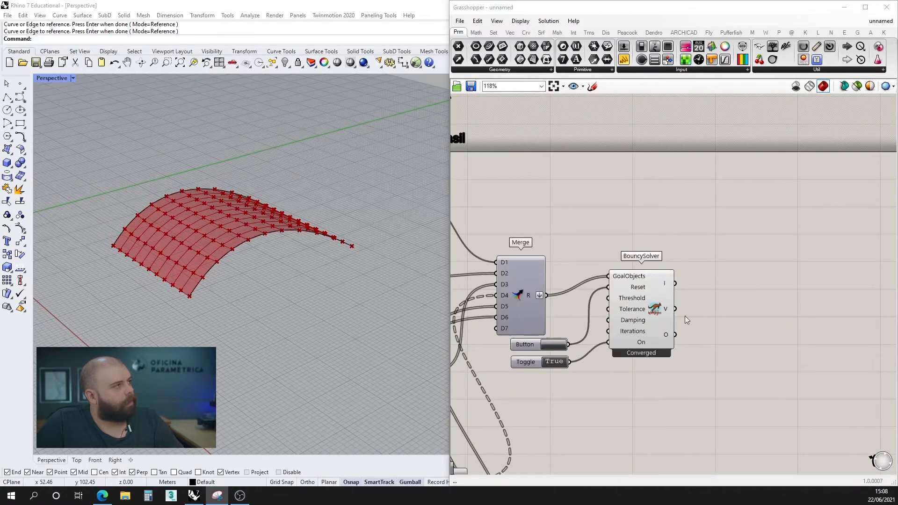
pyautogui.scroll(4, 703, 339)
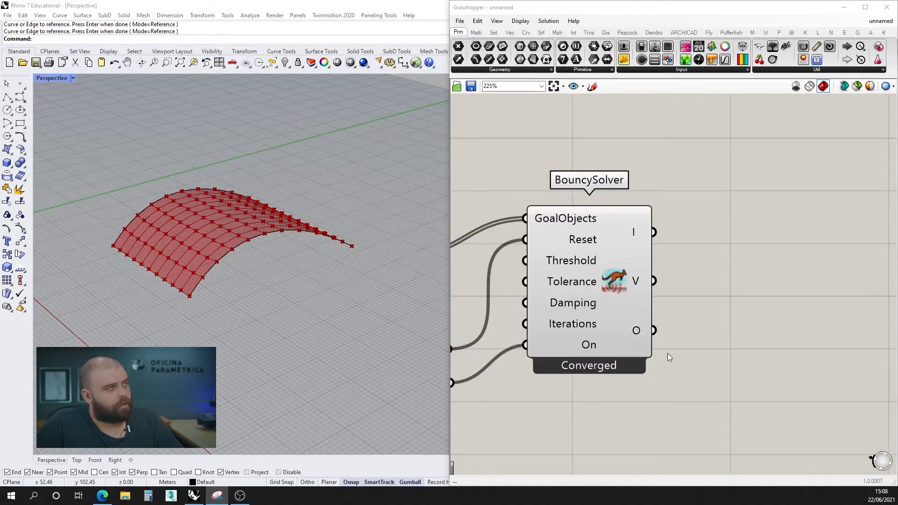
pyautogui.moveTo(639, 333)
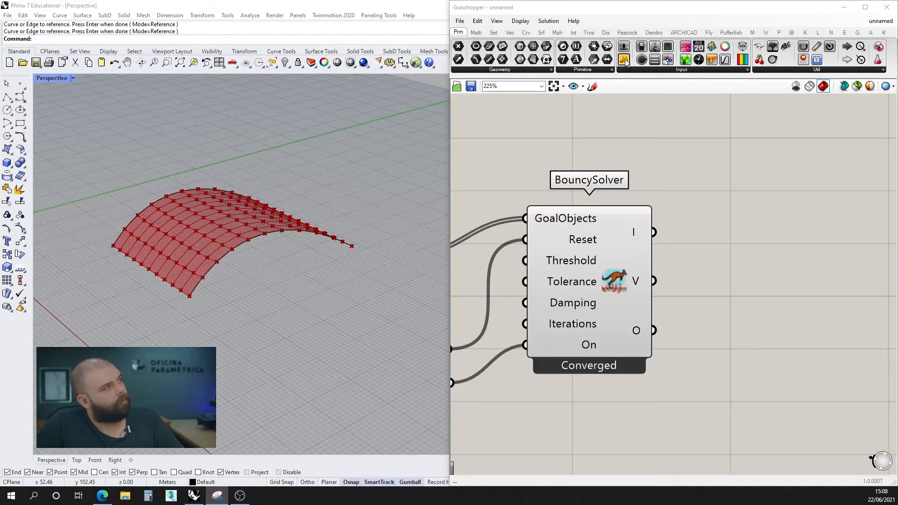
pyautogui.moveTo(624, 61); pyautogui.dragTo(691, 325)
pyautogui.moveTo(684, 294); pyautogui.dragTo(684, 295)
pyautogui.moveTo(730, 296); pyautogui.dragTo(741, 323)
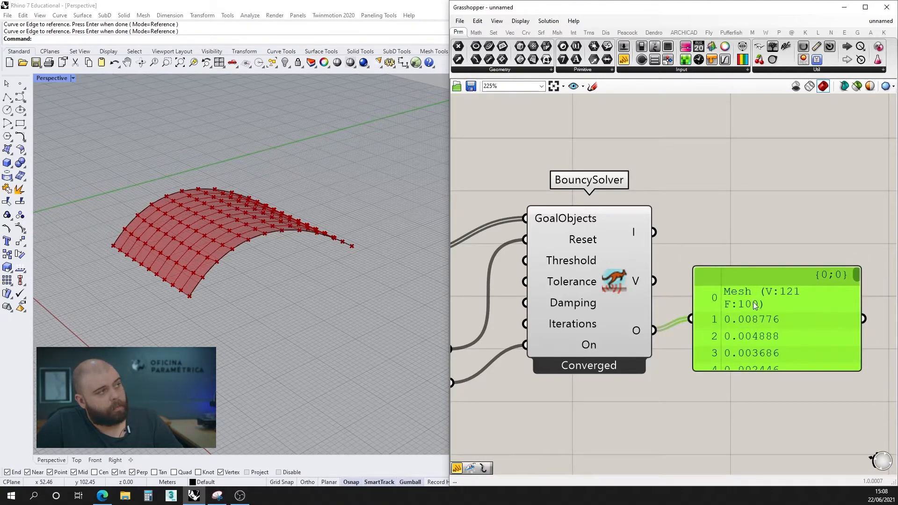
# Add a List Item component near BouncySolver and feed the solver's O output into its L input.
pyautogui.scroll(-5, 833, 314)
pyautogui.scroll(4, 574, 222)
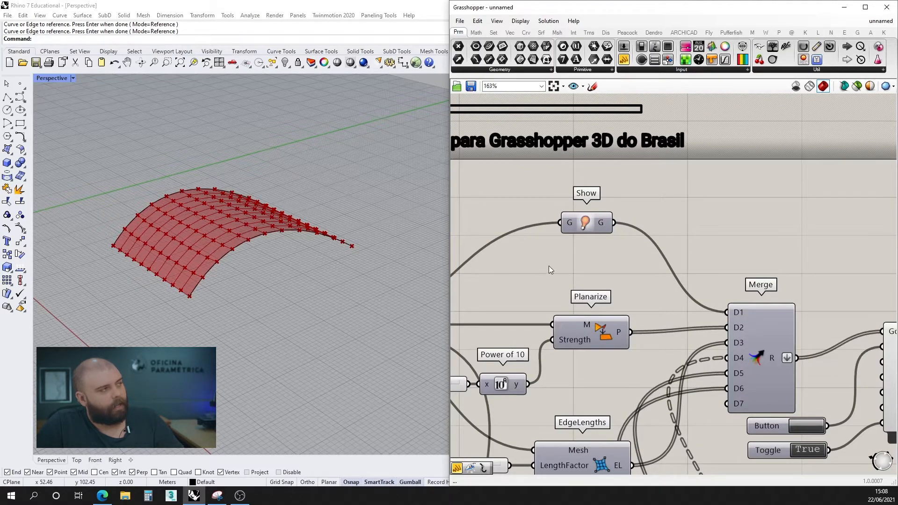
pyautogui.scroll(-4, 549, 266)
pyautogui.scroll(5, 784, 330)
pyautogui.doubleClick(735, 397)
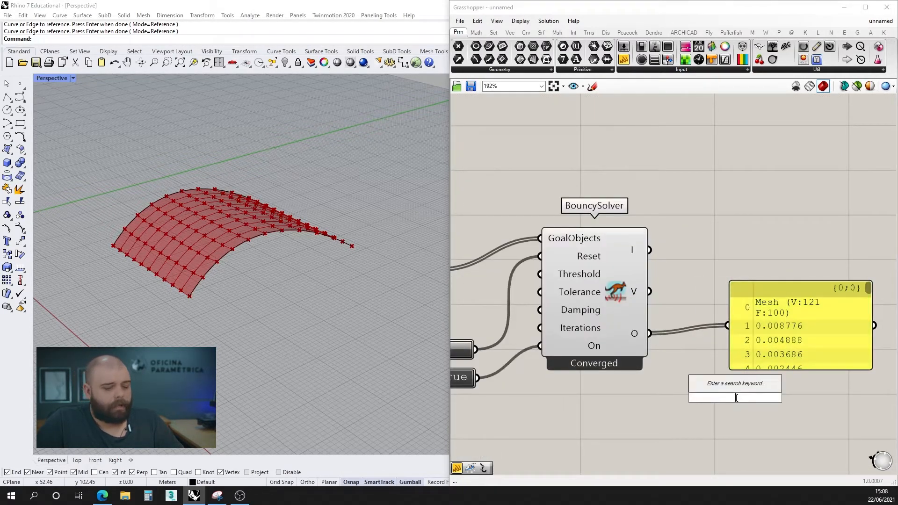
pyautogui.write('list i')
pyautogui.press('Return')
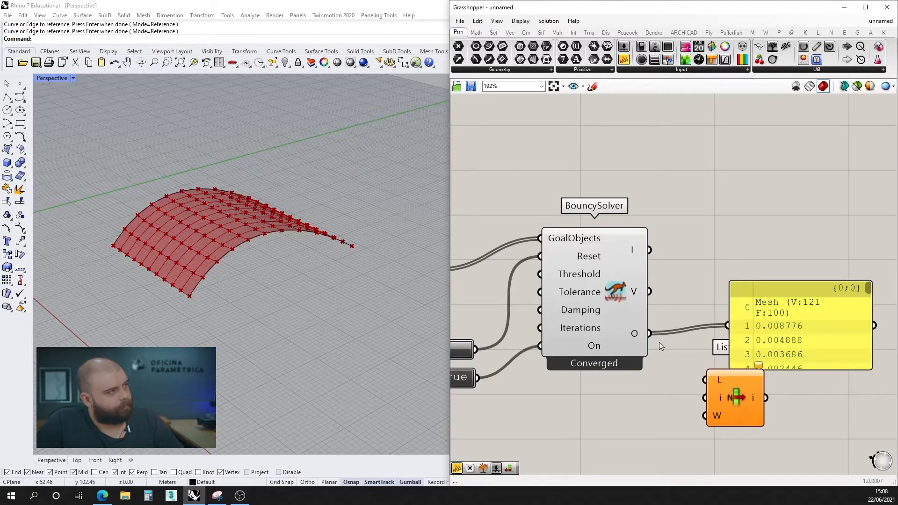
pyautogui.moveTo(712, 381); pyautogui.dragTo(718, 386)
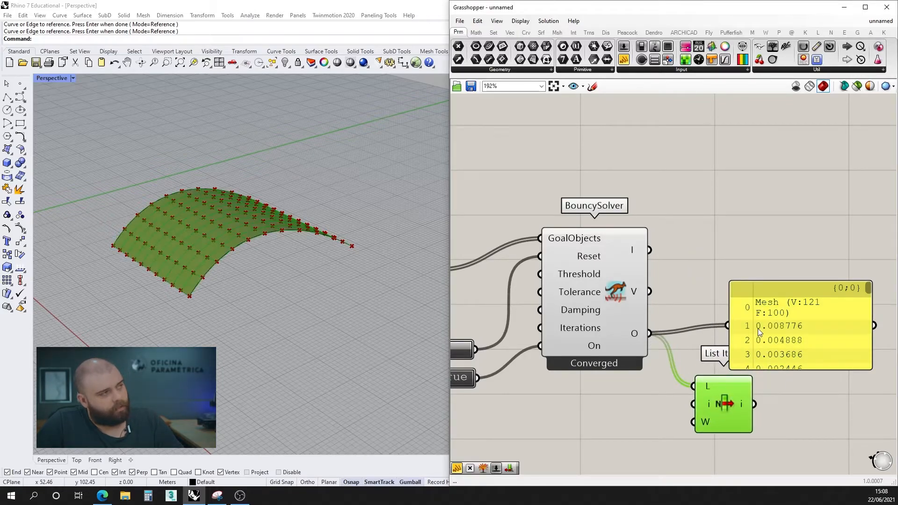
# Delete the panel attached to the O output and disable the preview of BouncySolver.
pyautogui.click(767, 308)
pyautogui.press('Delete')
pyautogui.scroll(-5, 796, 330)
pyautogui.moveTo(736, 426); pyautogui.dragTo(582, 256)
pyautogui.middleClick(583, 256)
pyautogui.click(612, 228)
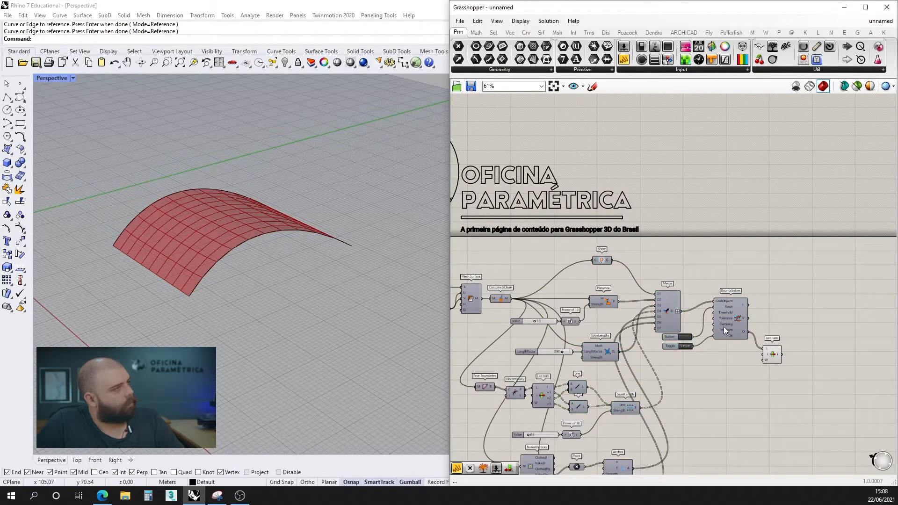
# Add a Face Boundaries component next to the List Item that extracts the solved mesh.
pyautogui.moveTo(105, 250); pyautogui.dragTo(172, 202, button='right')
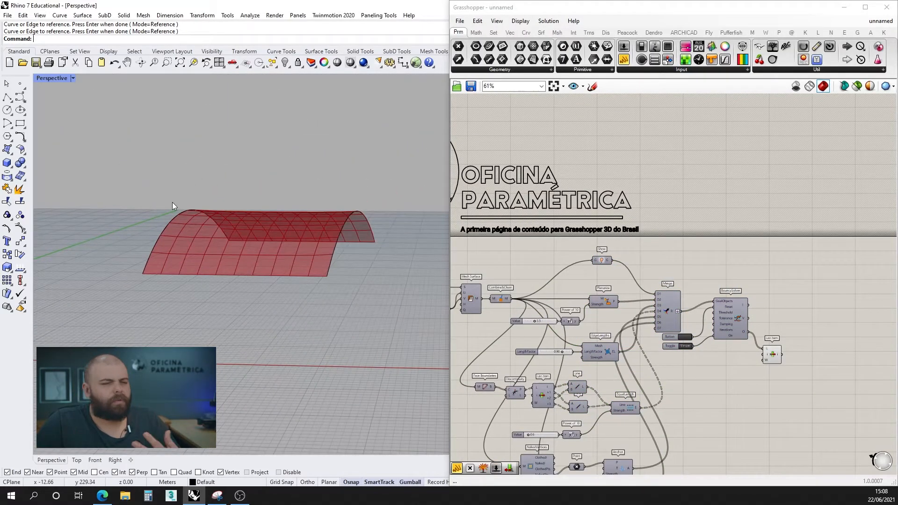
pyautogui.scroll(5, 237, 215)
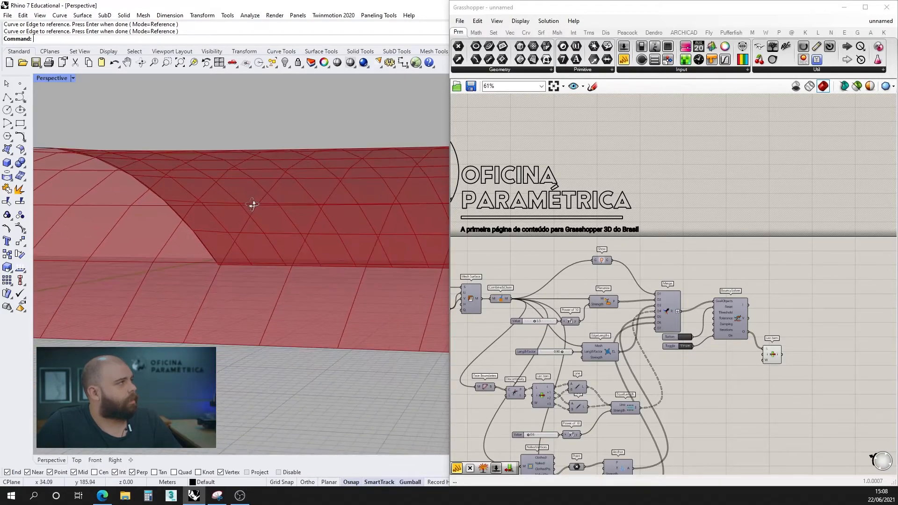
pyautogui.scroll(-5, 279, 212)
pyautogui.moveTo(278, 212); pyautogui.dragTo(244, 223, button='right')
pyautogui.scroll(-3, 590, 286)
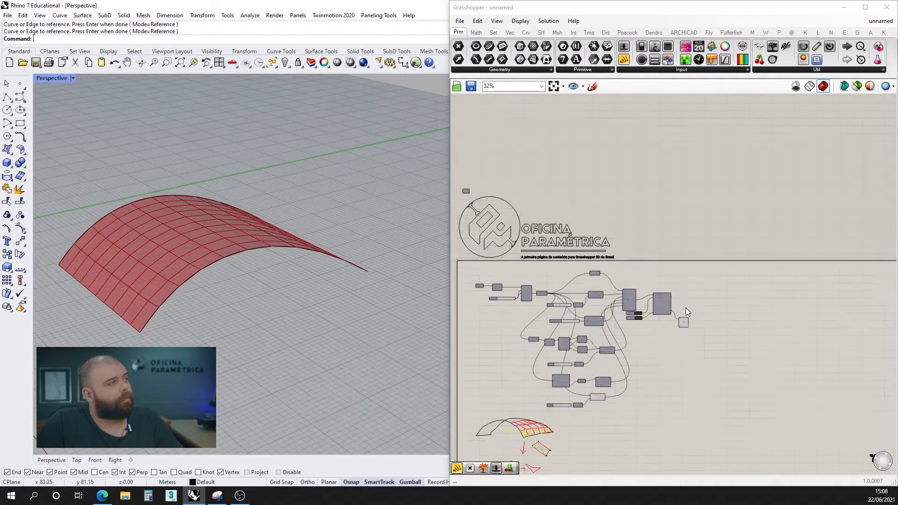
pyautogui.scroll(4, 730, 314)
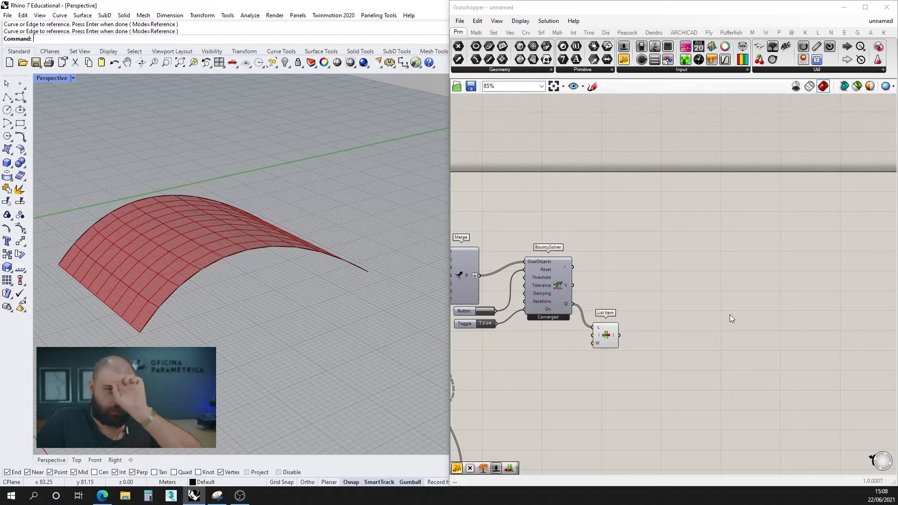
pyautogui.doubleClick(642, 322)
pyautogui.write('face boundaries')
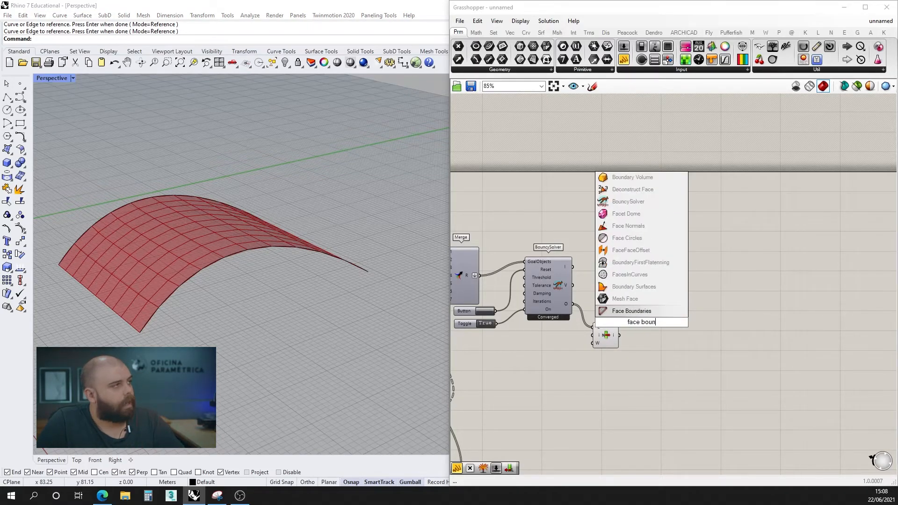
pyautogui.press('Return')
# Connect List Item's i output to Face Boundaries' M input and align both components in a row.
pyautogui.scroll(5, 637, 324)
pyautogui.moveTo(588, 365); pyautogui.dragTo(668, 358)
pyautogui.click(551, 361)
pyautogui.moveTo(550, 356); pyautogui.dragTo(540, 285)
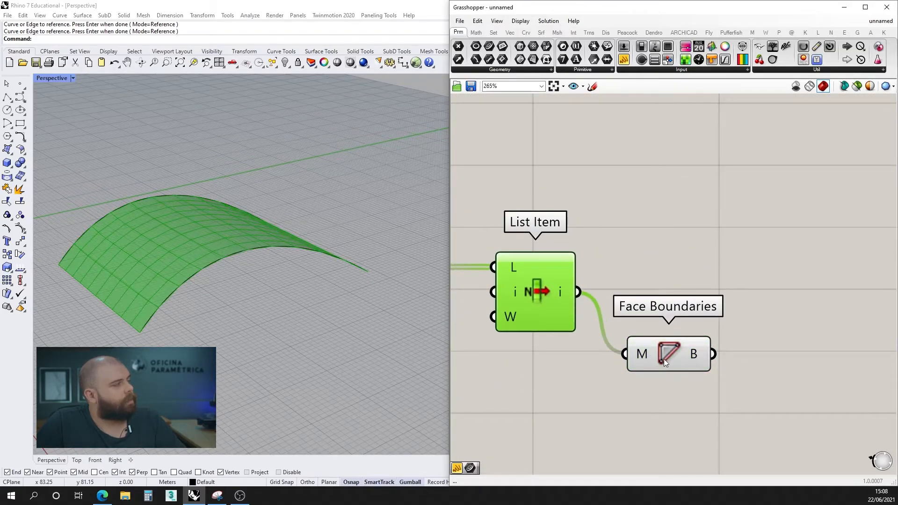
pyautogui.moveTo(663, 358); pyautogui.dragTo(639, 294)
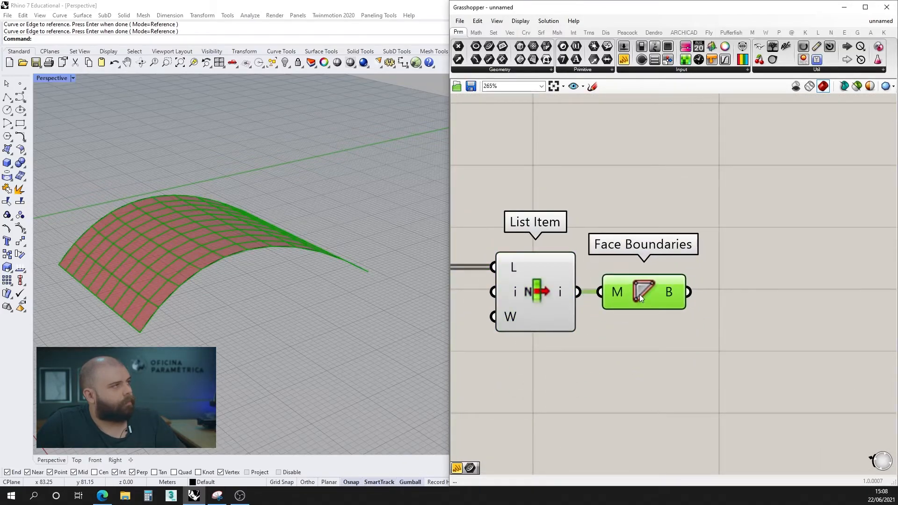
# Add a Boundary Surfaces component after Face Boundaries and connect the B output to its E input.
pyautogui.doubleClick(725, 303)
pyautogui.write('boundar')
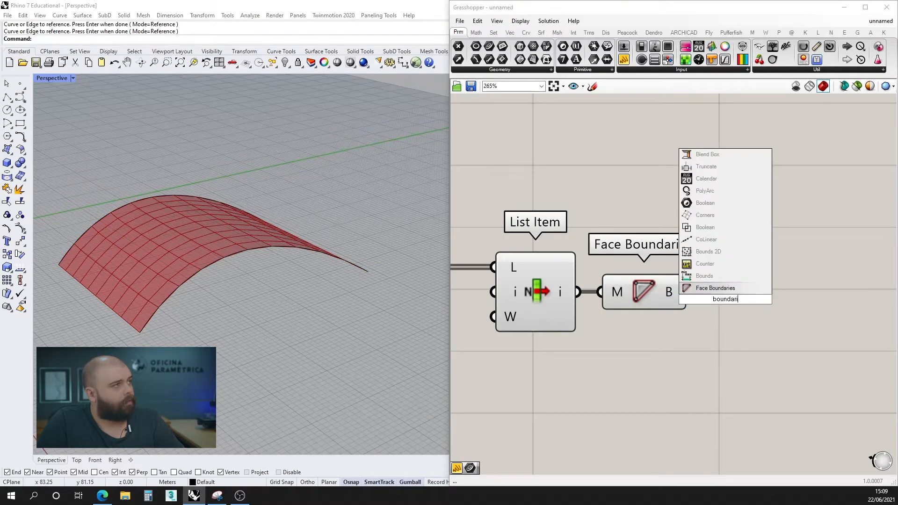
pyautogui.press('Return')
pyautogui.moveTo(725, 299); pyautogui.dragTo(835, 301)
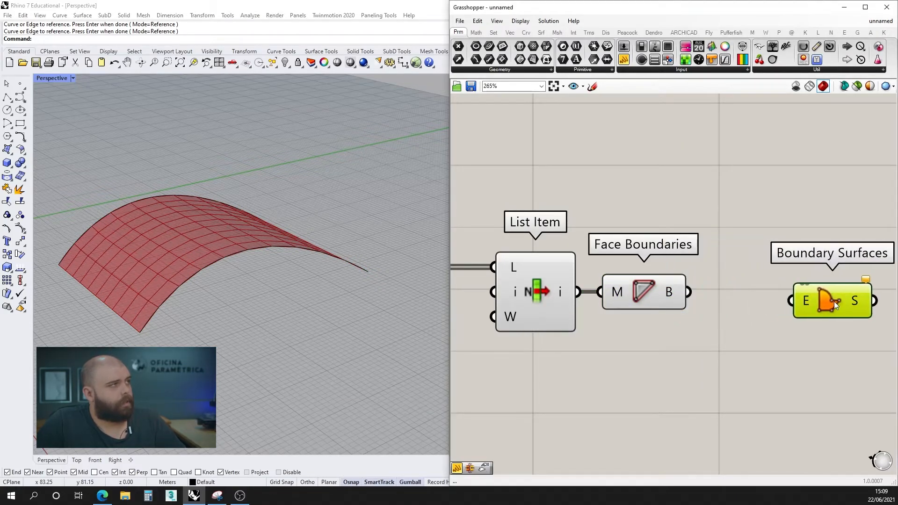
pyautogui.click(710, 321)
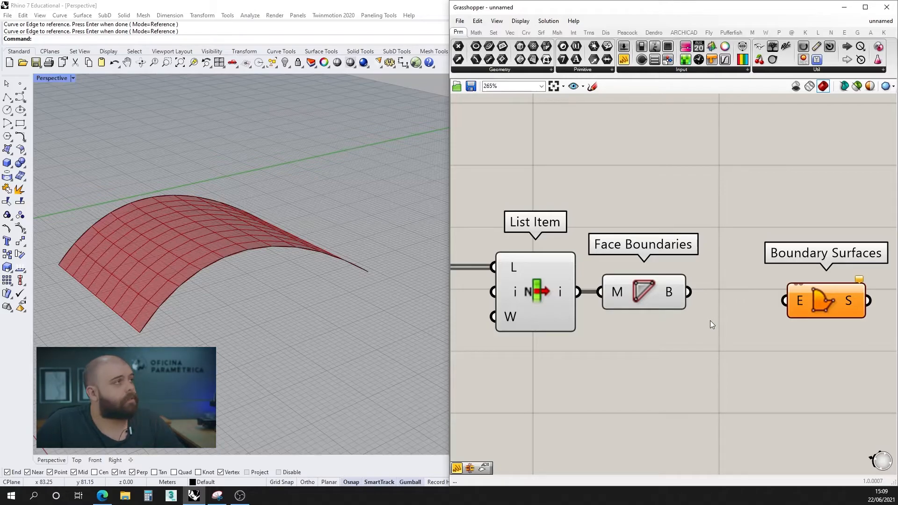
pyautogui.moveTo(688, 292); pyautogui.dragTo(791, 299)
# Disable the preview of BouncySolver, List Item and Face Boundaries, leaving only Boundary Surfaces previewed.
pyautogui.scroll(-5, 790, 299)
pyautogui.moveTo(762, 420); pyautogui.dragTo(638, 236)
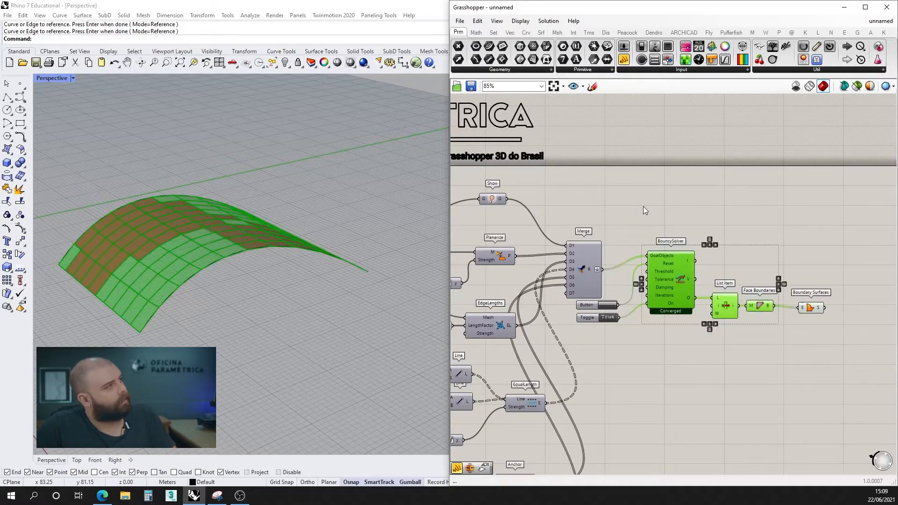
pyautogui.middleClick(644, 206)
pyautogui.click(676, 175)
# Examine the generated boundary surfaces from several angles for panels missing along the vault's edges.
pyautogui.moveTo(325, 199); pyautogui.dragTo(307, 333, button='right')
pyautogui.scroll(-6, 298, 242)
pyautogui.scroll(6, 345, 220)
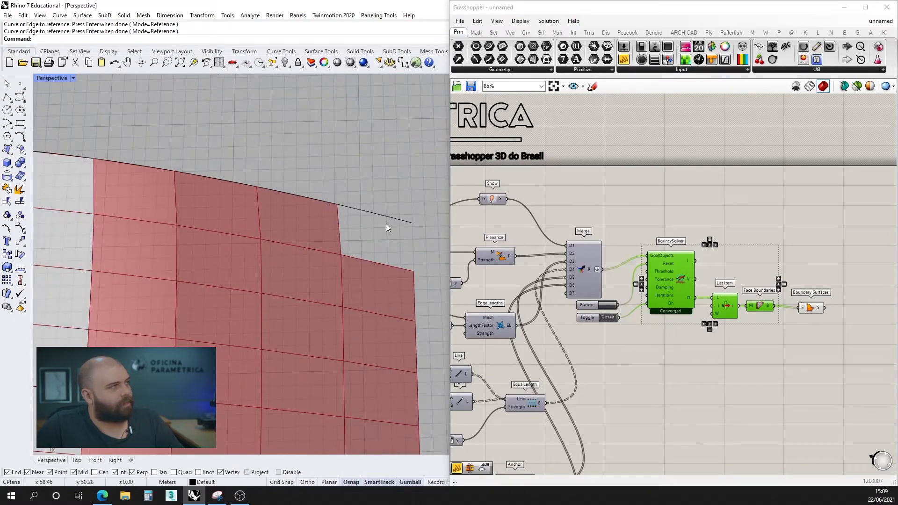
pyautogui.scroll(-8, 335, 207)
pyautogui.scroll(7, 342, 272)
pyautogui.scroll(-5, 313, 251)
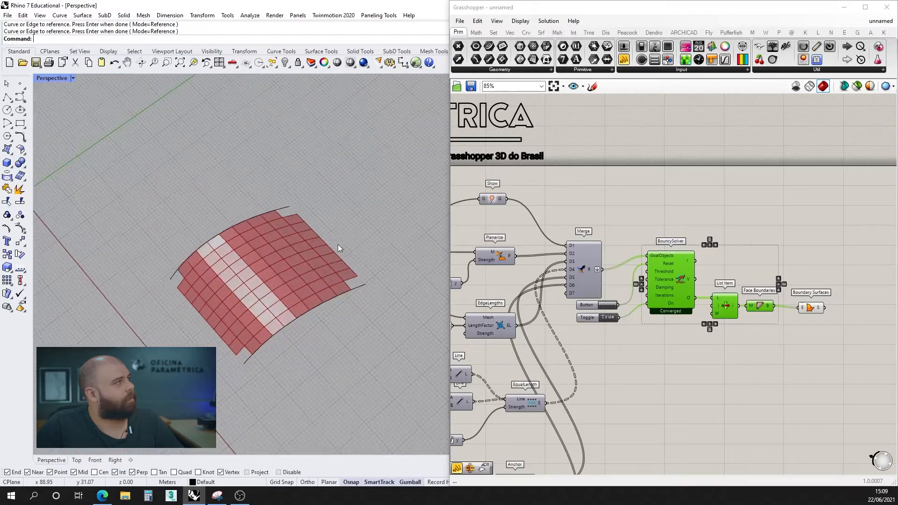
pyautogui.scroll(6, 225, 355)
pyautogui.scroll(-4, 268, 349)
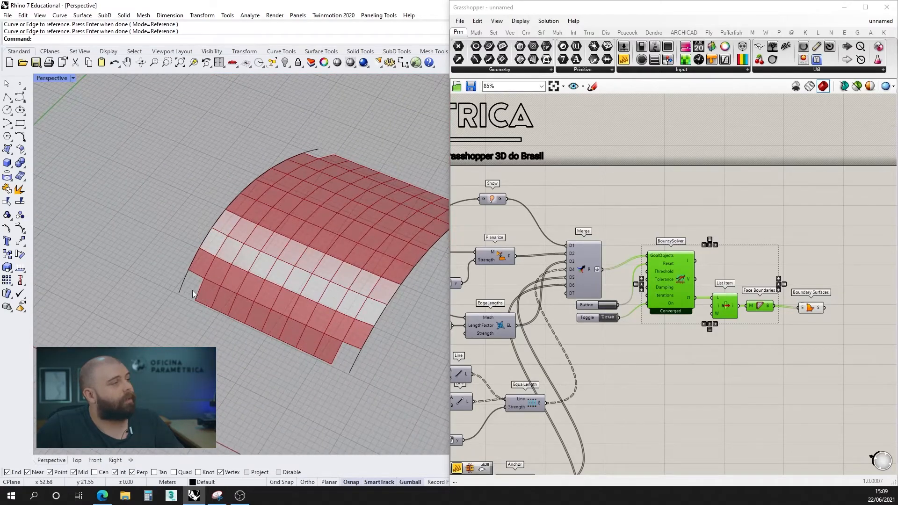
# Move Boundary Surfaces in line with Face Boundaries at the end of the definition.
pyautogui.scroll(-4, 637, 309)
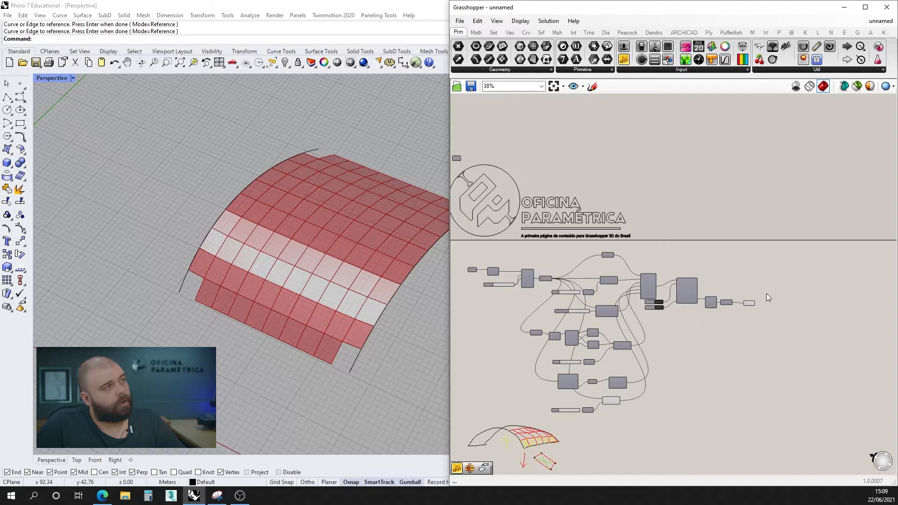
pyautogui.scroll(5, 767, 296)
pyautogui.click(679, 325)
pyautogui.click(760, 318)
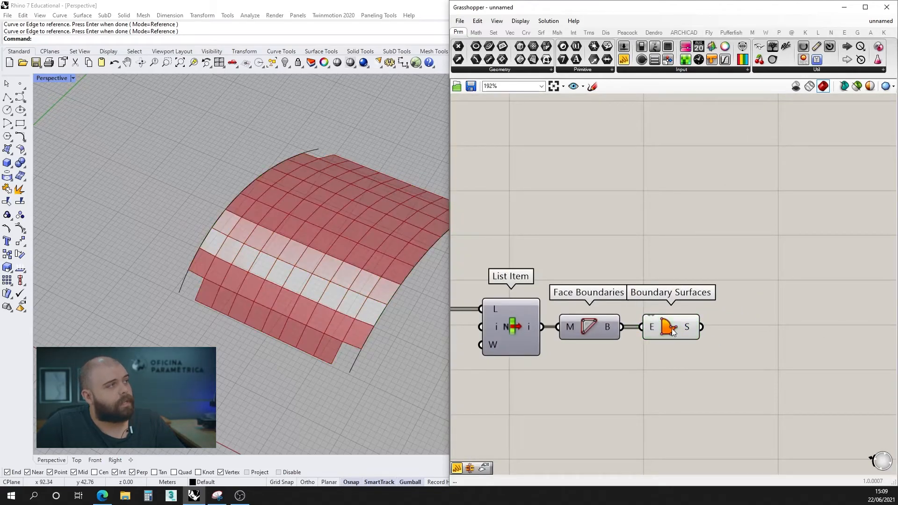
pyautogui.moveTo(673, 329); pyautogui.dragTo(683, 327)
pyautogui.click(769, 330)
# Switch the toggle on BouncySolver's On input to False.
pyautogui.scroll(-8, 807, 307)
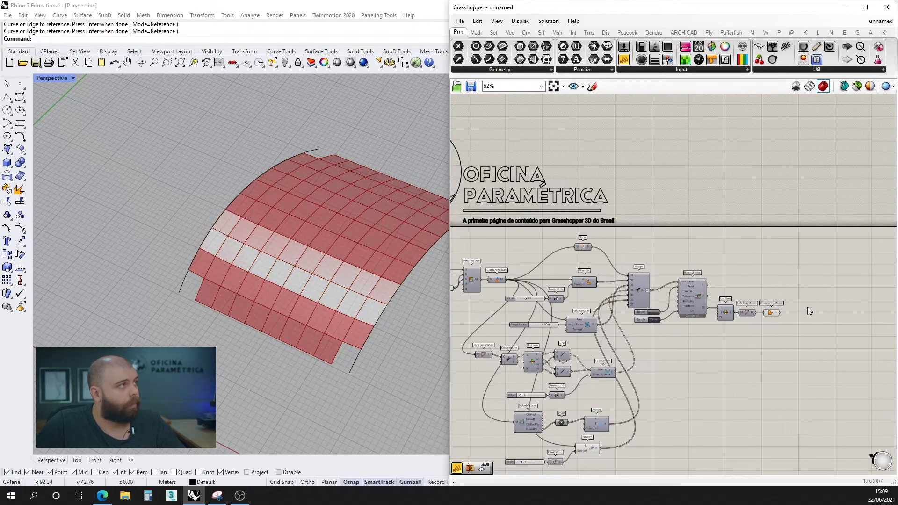
pyautogui.scroll(7, 672, 302)
pyautogui.scroll(-4, 700, 297)
pyautogui.scroll(2, 807, 325)
pyautogui.scroll(5, 807, 325)
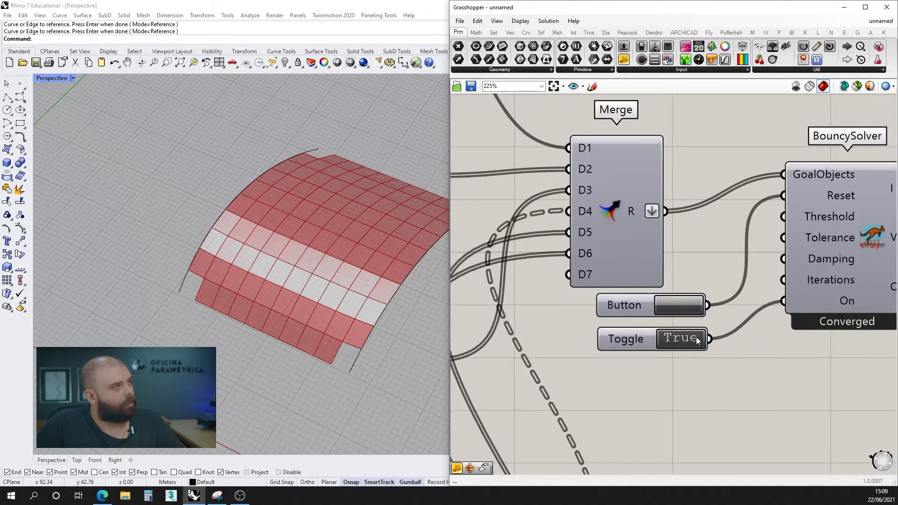
pyautogui.doubleClick(681, 339)
# Set the Planarize and Smooth strength exponents to 0.0 and the EdgeLengths LengthFactor to 0.00.
pyautogui.scroll(-5, 767, 323)
pyautogui.scroll(-3, 787, 325)
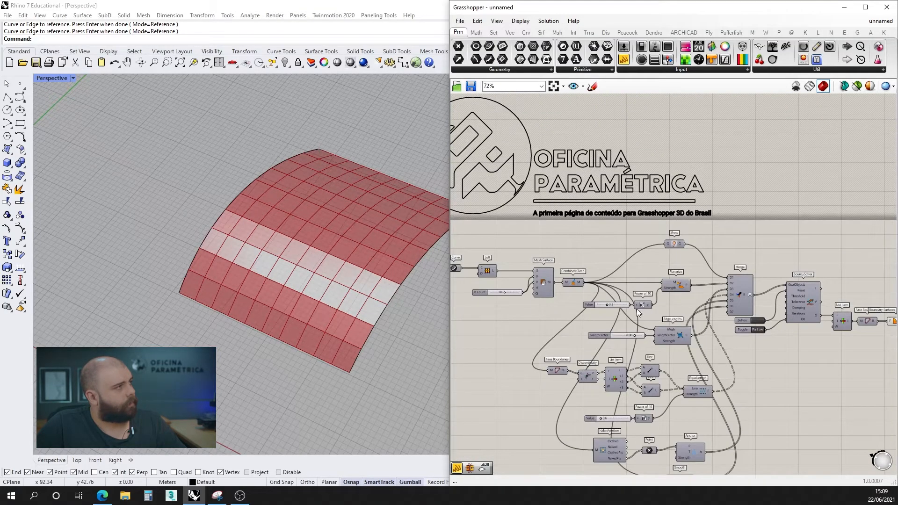
pyautogui.scroll(7, 573, 301)
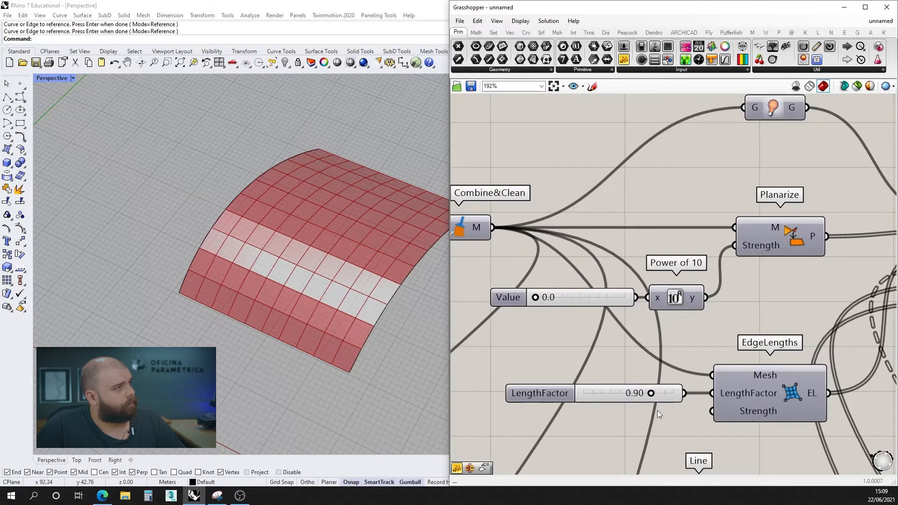
pyautogui.scroll(-8, 588, 223)
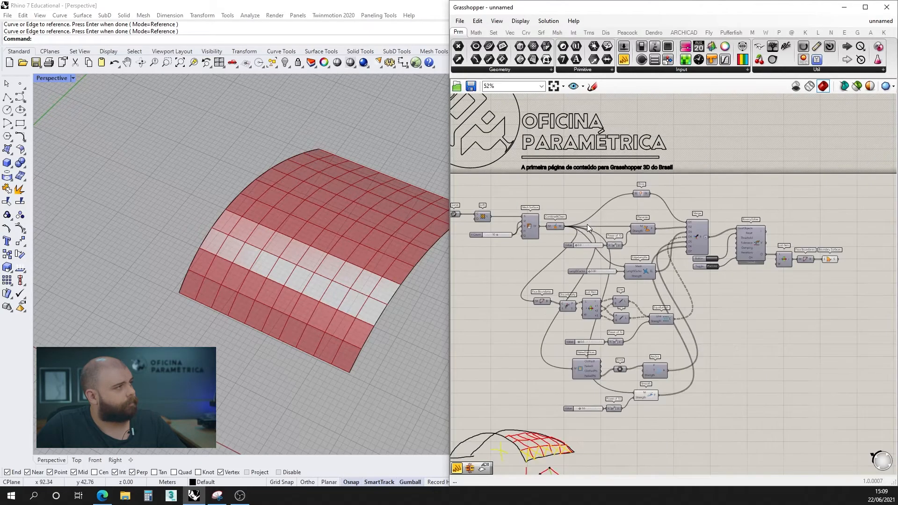
pyautogui.scroll(8, 541, 338)
pyautogui.moveTo(541, 344); pyautogui.dragTo(514, 343)
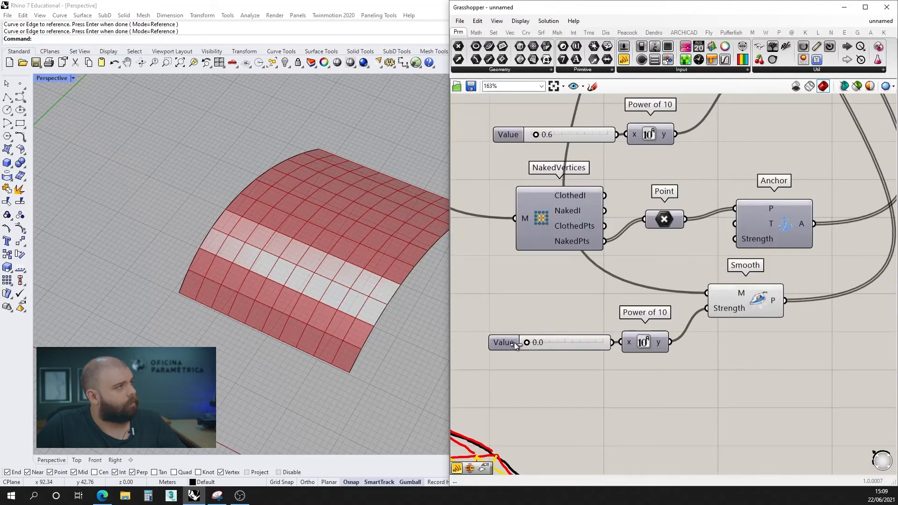
# Switch the BouncySolver toggle back to True to run the simulation with the new goal values.
pyautogui.scroll(-5, 666, 410)
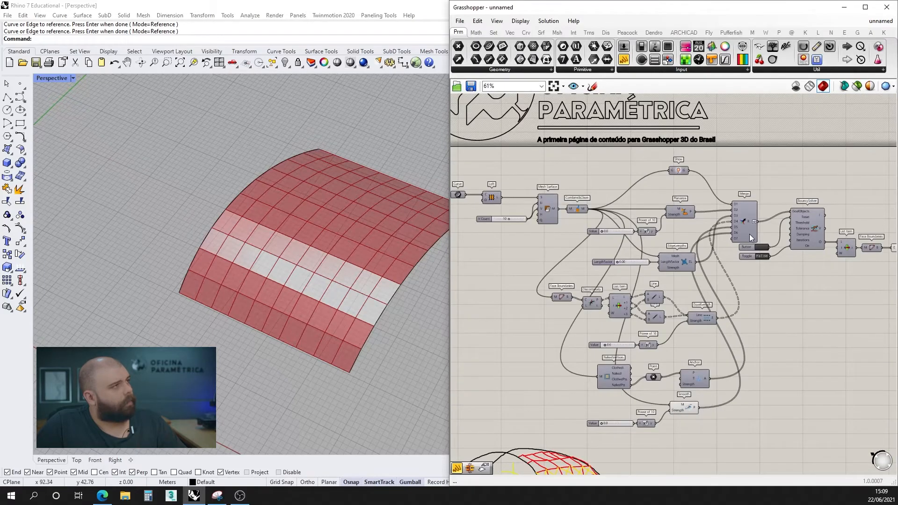
pyautogui.scroll(4, 749, 234)
pyautogui.click(775, 283)
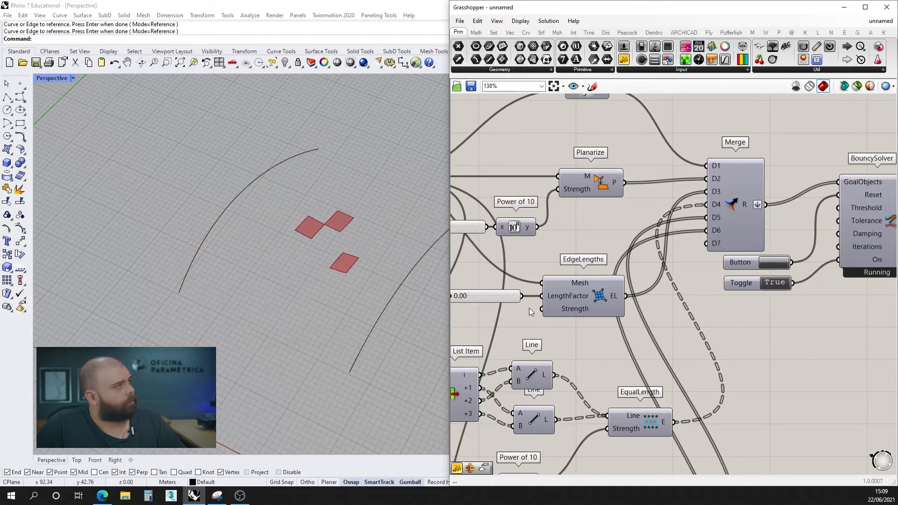
# Turn on the preview of the Face Boundaries component between List Item and Boundary Surfaces at the end of the definition.
pyautogui.moveTo(341, 300); pyautogui.dragTo(364, 236, button='right')
pyautogui.scroll(-3, 740, 262)
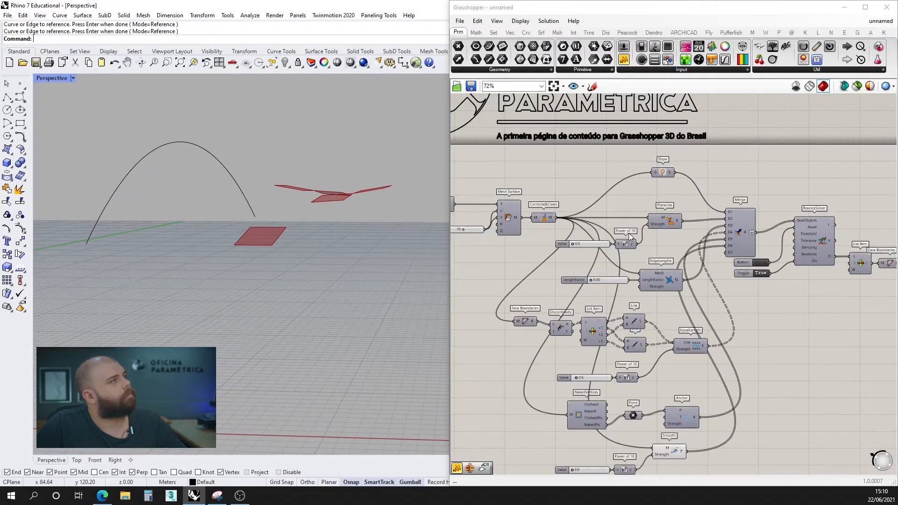
pyautogui.scroll(-5, 580, 247)
pyautogui.scroll(7, 657, 218)
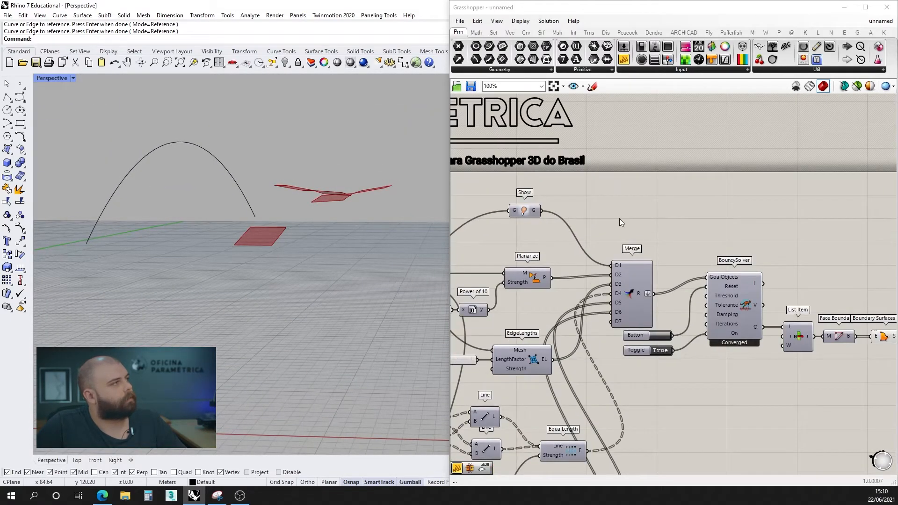
pyautogui.scroll(-3, 729, 229)
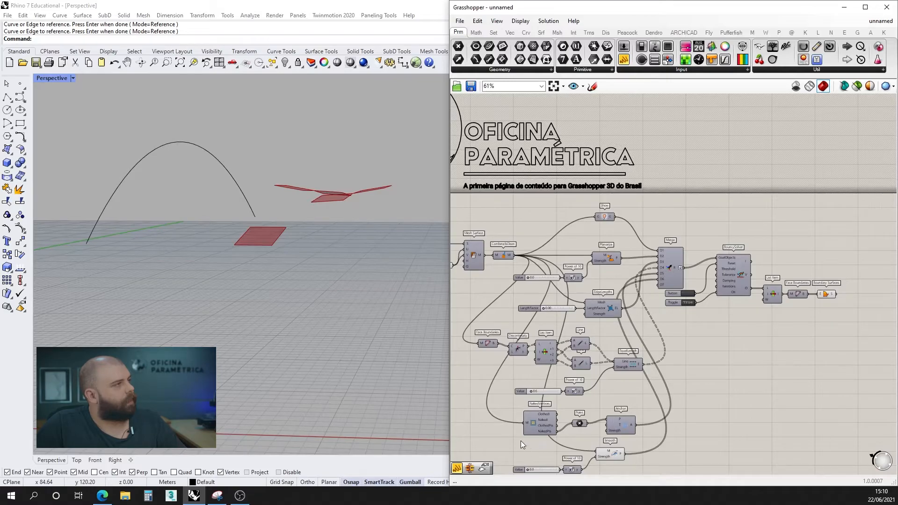
pyautogui.scroll(3, 498, 342)
pyautogui.click(493, 344)
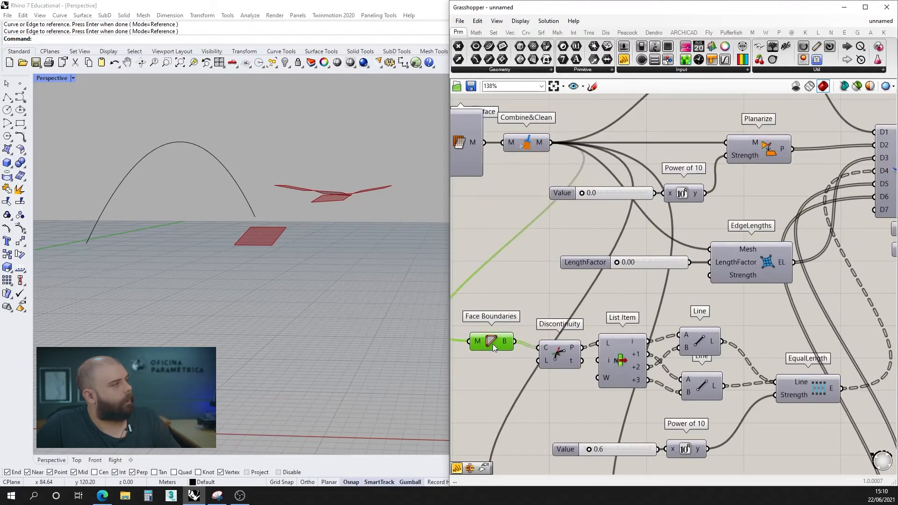
pyautogui.scroll(-2, 493, 344)
pyautogui.scroll(3, 632, 316)
pyautogui.scroll(-4, 776, 281)
pyautogui.scroll(4, 813, 288)
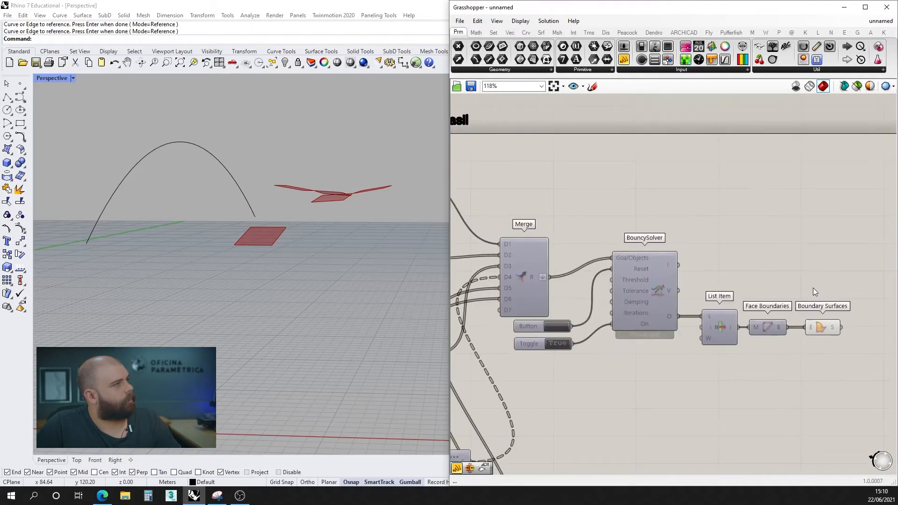
pyautogui.middleClick(781, 320)
pyautogui.click(799, 301)
pyautogui.click(777, 235)
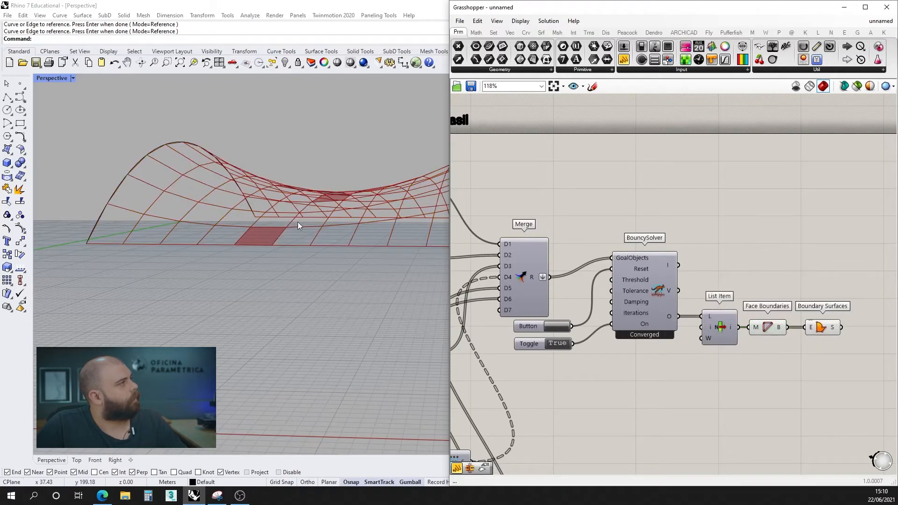
pyautogui.moveTo(298, 222); pyautogui.dragTo(321, 284, button='right')
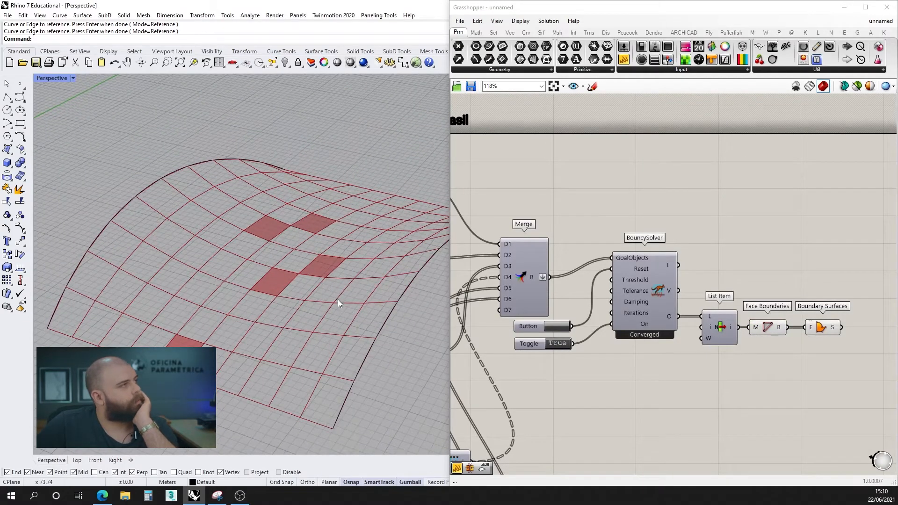
# Set the Planarize strength exponent to 3.9.
pyautogui.scroll(-3, 697, 302)
pyautogui.scroll(6, 598, 310)
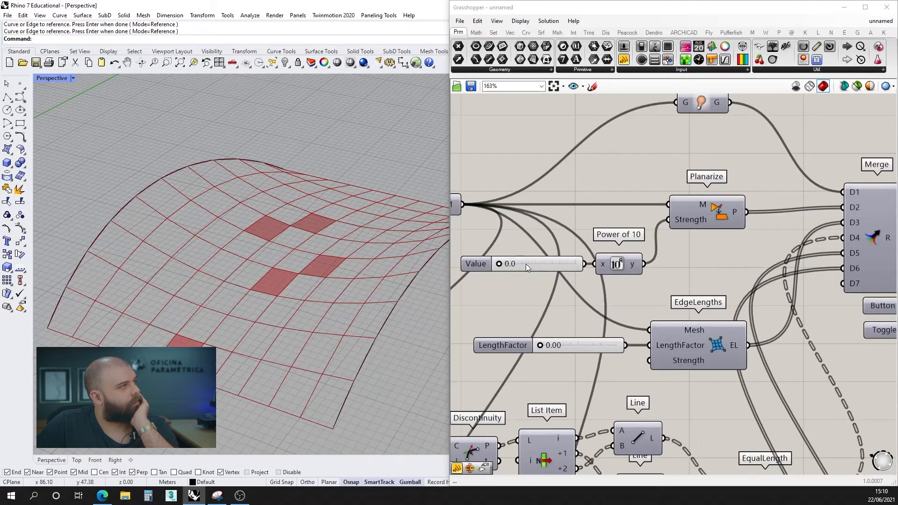
pyautogui.moveTo(498, 265); pyautogui.dragTo(545, 266)
pyautogui.moveTo(345, 263); pyautogui.dragTo(367, 251, button='right')
pyautogui.scroll(-5, 367, 250)
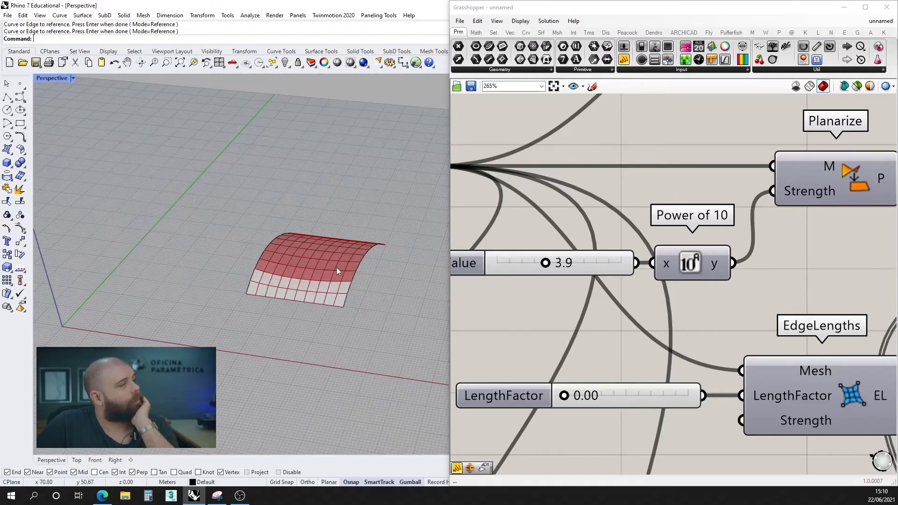
# Set the EdgeLengths LengthFactor to 0.98 and the Planarize strength exponent to 0.0.
pyautogui.scroll(-4, 608, 262)
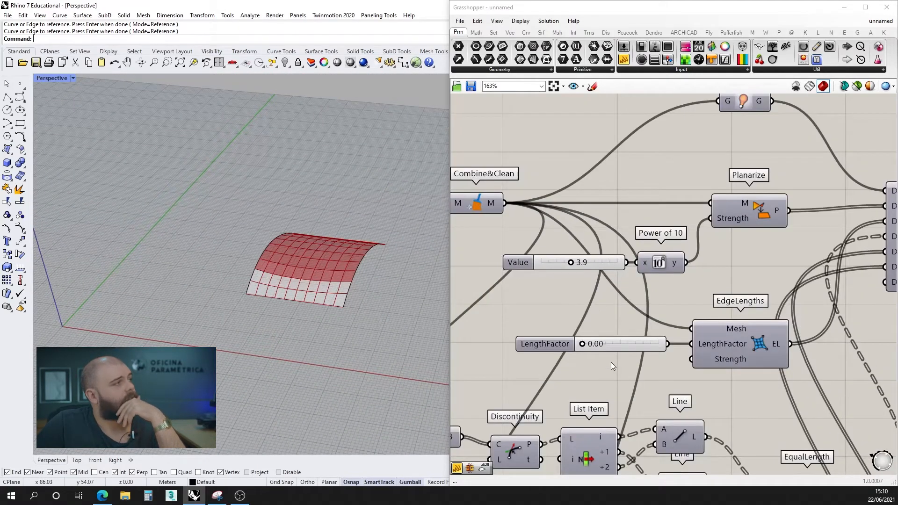
pyautogui.scroll(6, 644, 344)
pyautogui.moveTo(490, 343); pyautogui.dragTo(629, 346)
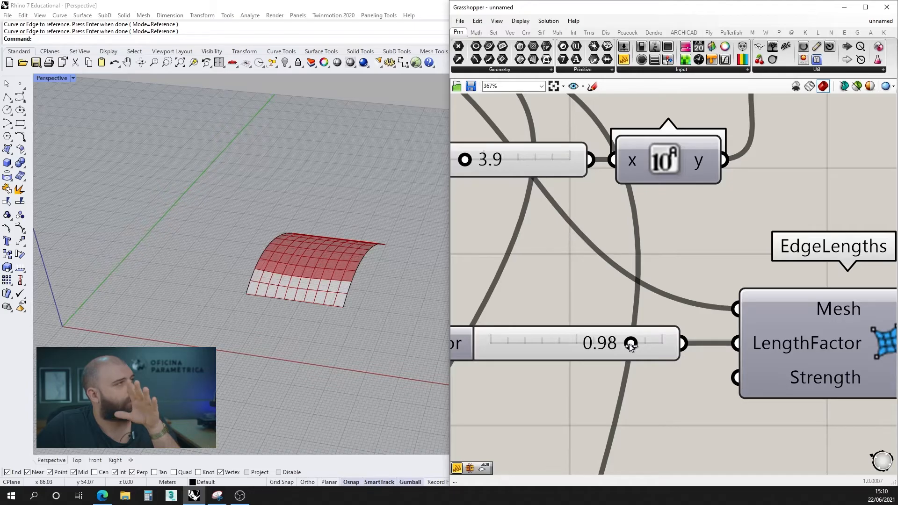
pyautogui.scroll(-4, 630, 346)
pyautogui.moveTo(571, 272); pyautogui.dragTo(532, 272)
pyautogui.scroll(-3, 495, 296)
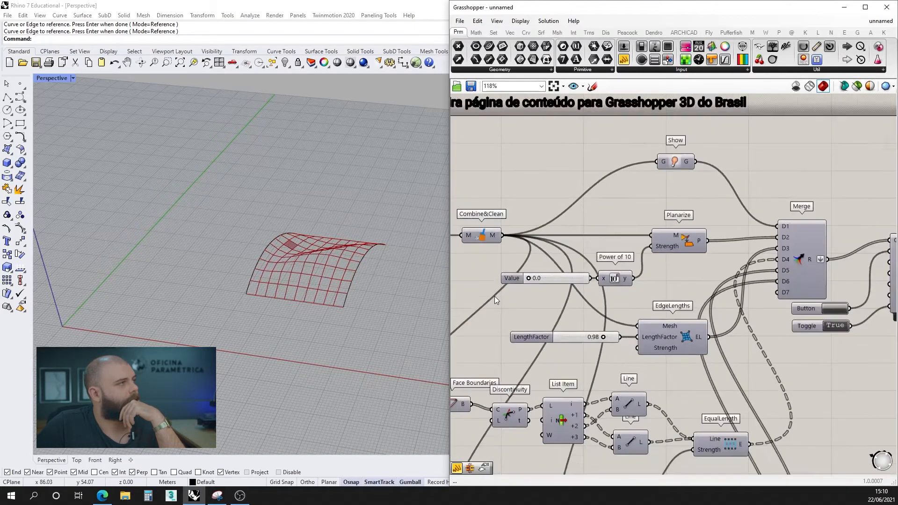
pyautogui.moveTo(302, 259); pyautogui.dragTo(368, 250, button='right')
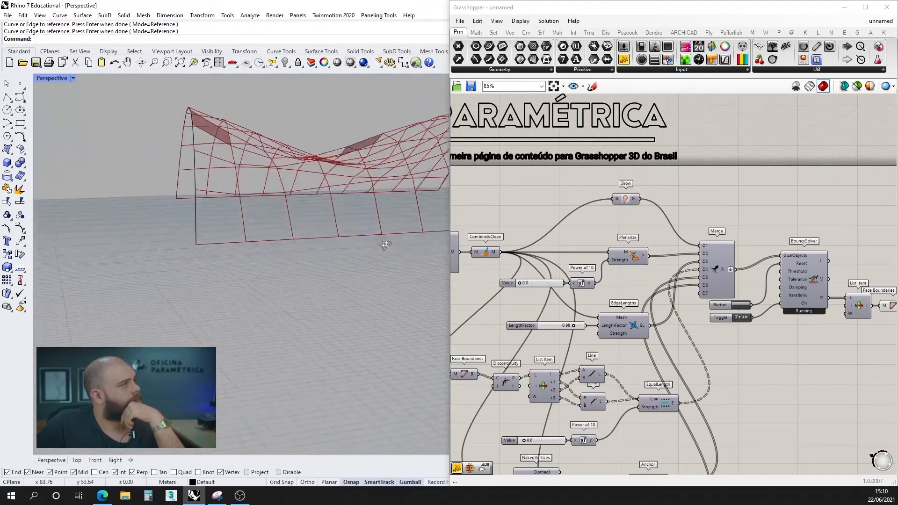
# Set the EqualLength strength exponent to 0.0.
pyautogui.scroll(-3, 675, 215)
pyautogui.scroll(6, 629, 319)
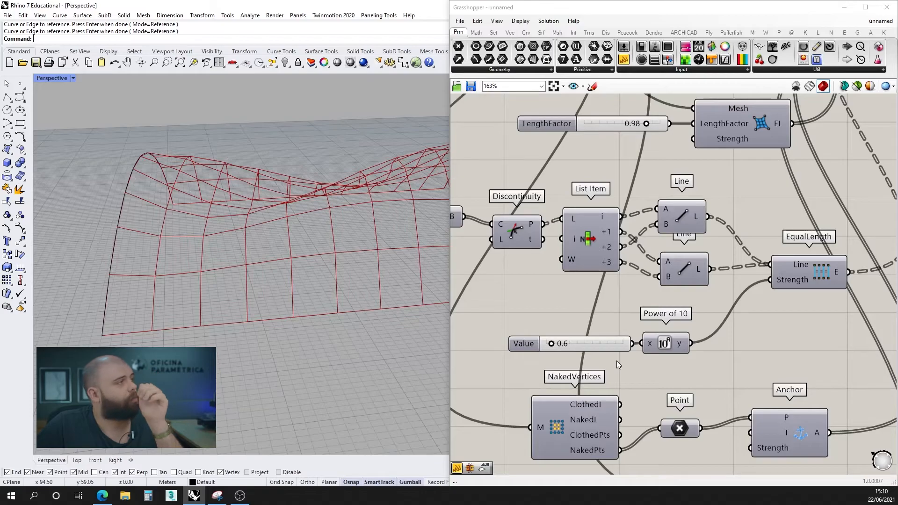
pyautogui.moveTo(551, 344); pyautogui.dragTo(541, 347)
pyautogui.moveTo(355, 267); pyautogui.dragTo(301, 318, button='right')
pyautogui.scroll(-5, 347, 310)
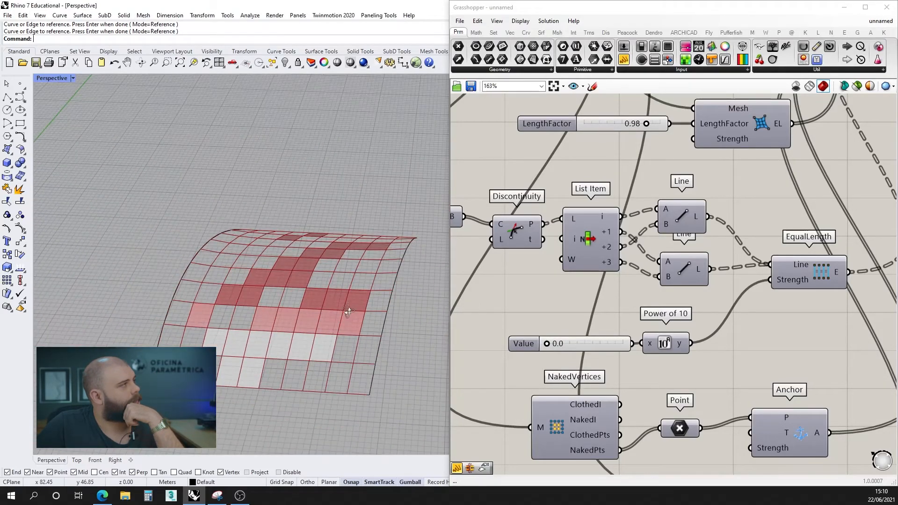
# Set the EdgeLengths LengthFactor to 0.90.
pyautogui.scroll(-3, 571, 400)
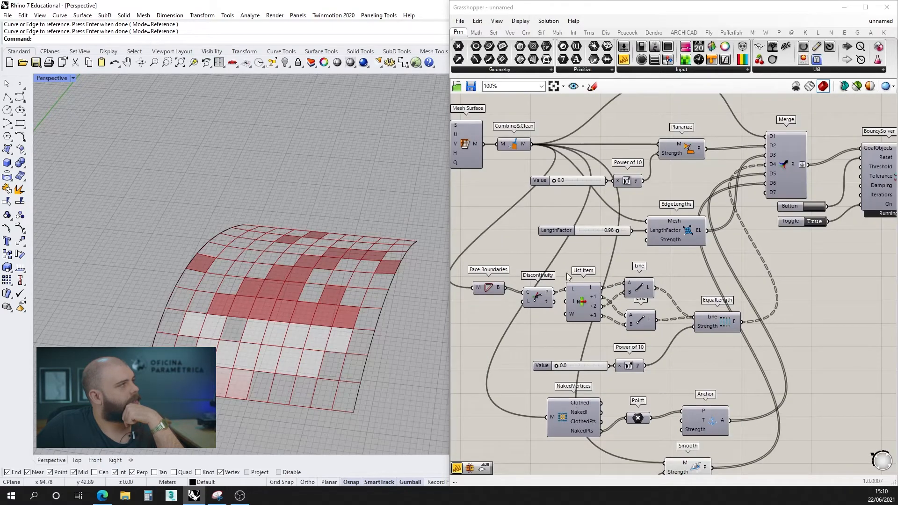
pyautogui.scroll(4, 617, 168)
pyautogui.moveTo(619, 293); pyautogui.dragTo(611, 293)
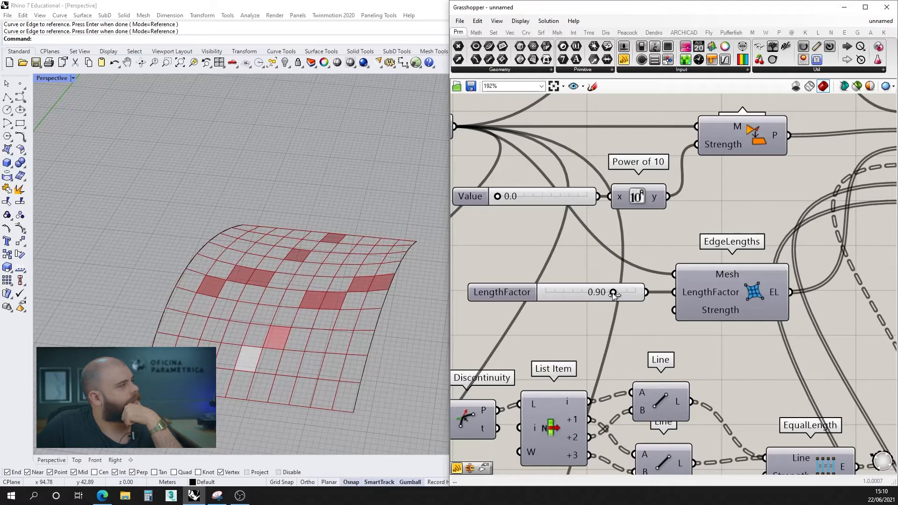
pyautogui.scroll(-3, 638, 224)
# Set the EqualLength strength exponent to 1.5.
pyautogui.scroll(-2, 642, 219)
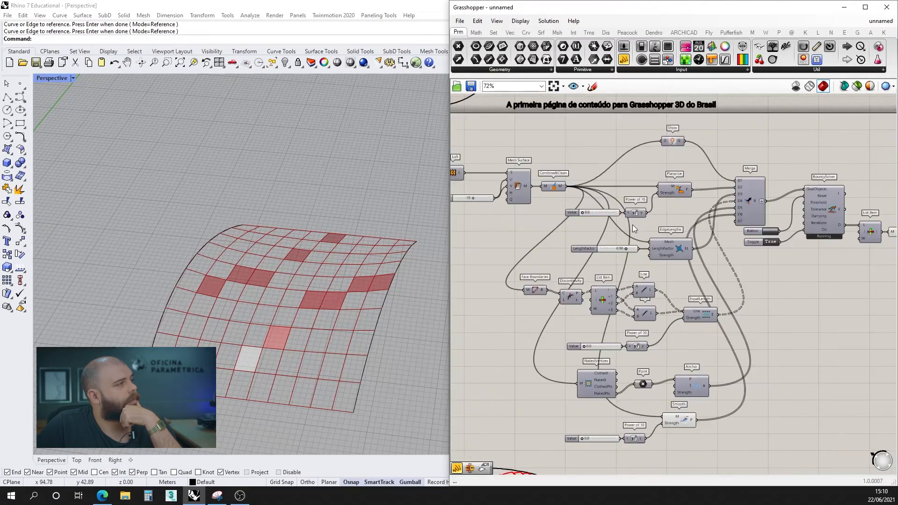
pyautogui.scroll(4, 607, 344)
pyautogui.moveTo(541, 359); pyautogui.dragTo(554, 361)
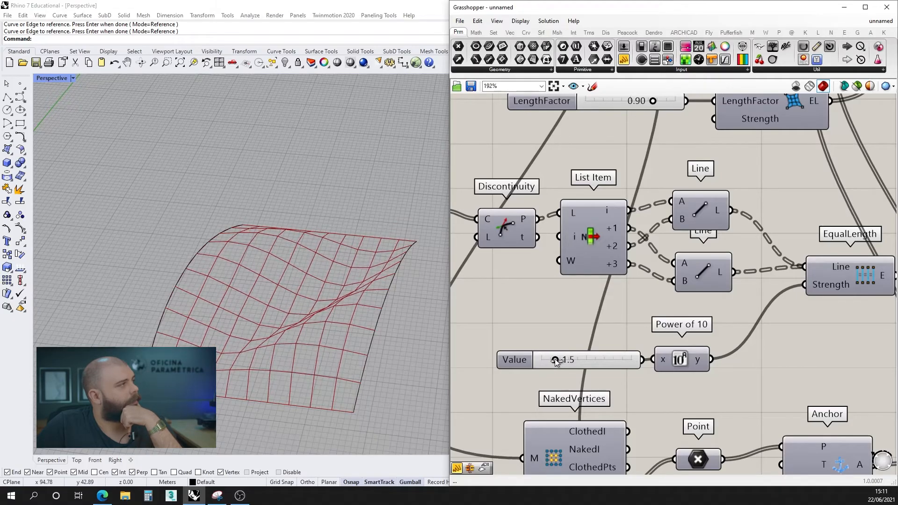
# Set the Planarize strength exponent to 5.6 and inspect how the solved panels fill the surface.
pyautogui.scroll(-5, 666, 396)
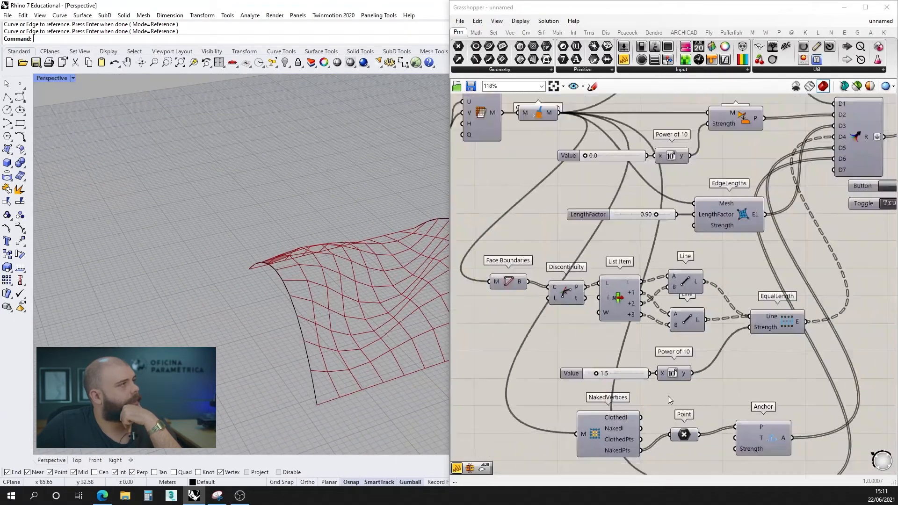
pyautogui.scroll(5, 662, 239)
pyautogui.scroll(-2, 616, 262)
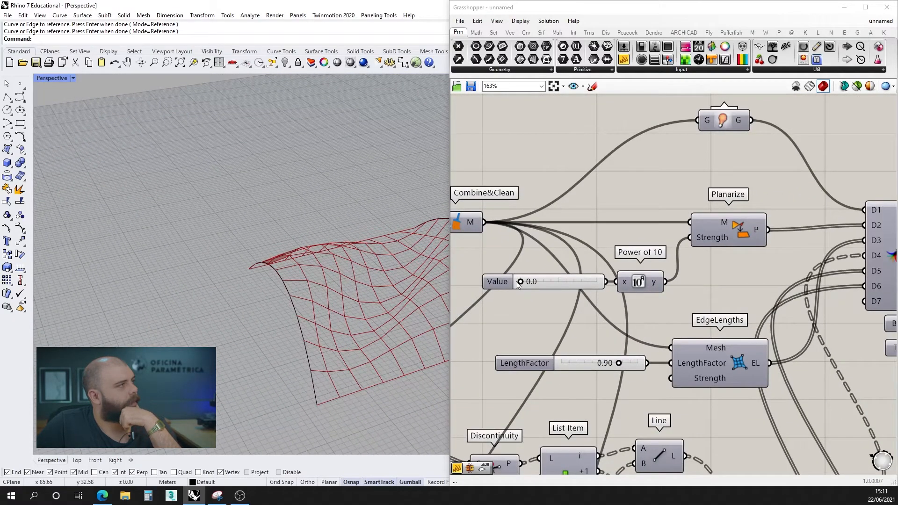
pyautogui.moveTo(519, 281); pyautogui.dragTo(521, 281)
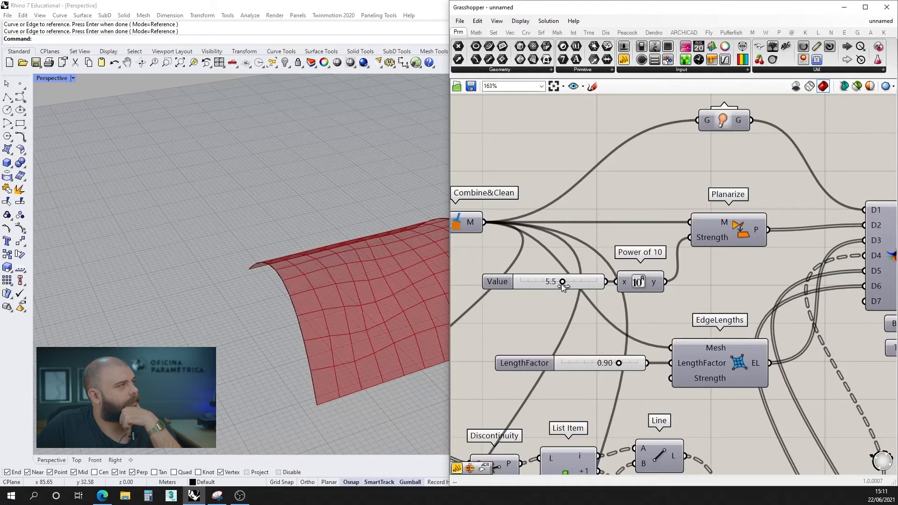
pyautogui.moveTo(563, 286); pyautogui.dragTo(565, 286)
pyautogui.moveTo(383, 289); pyautogui.dragTo(262, 333, button='right')
pyautogui.scroll(-9, 293, 309)
pyautogui.scroll(9, 345, 261)
pyautogui.scroll(5, 347, 260)
pyautogui.scroll(-8, 343, 237)
pyautogui.scroll(5, 237, 346)
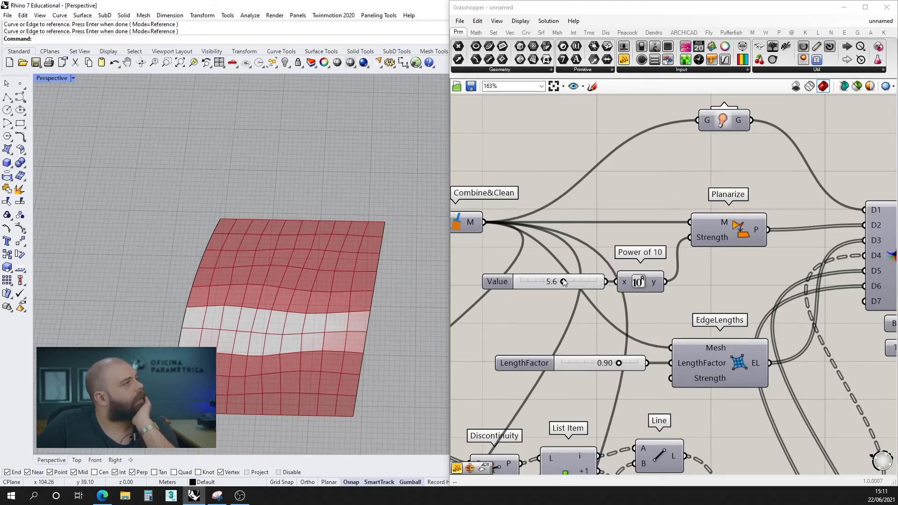
# Restart the BouncySolver simulation with the Planarize strength exponent set to 6.1 and the EqualLength exponent set to 0.0.
pyautogui.moveTo(565, 283); pyautogui.dragTo(568, 281)
pyautogui.scroll(-4, 596, 243)
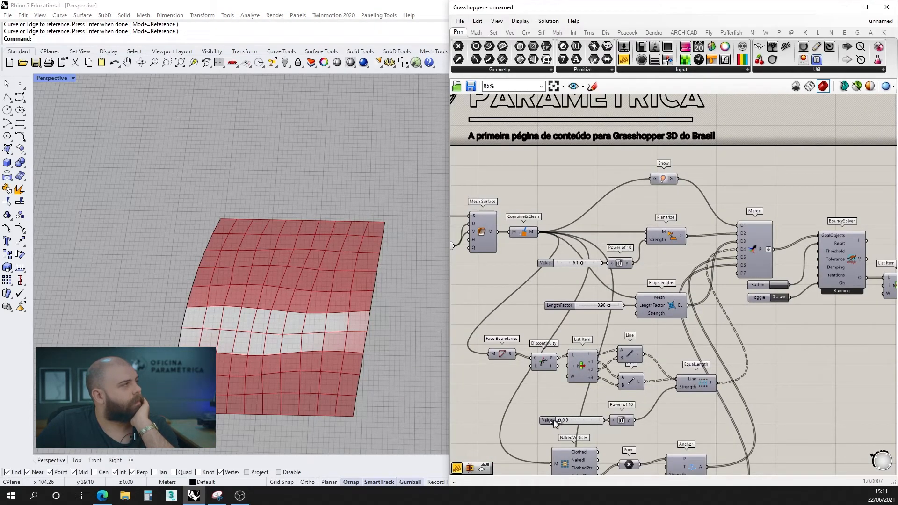
pyautogui.click(779, 285)
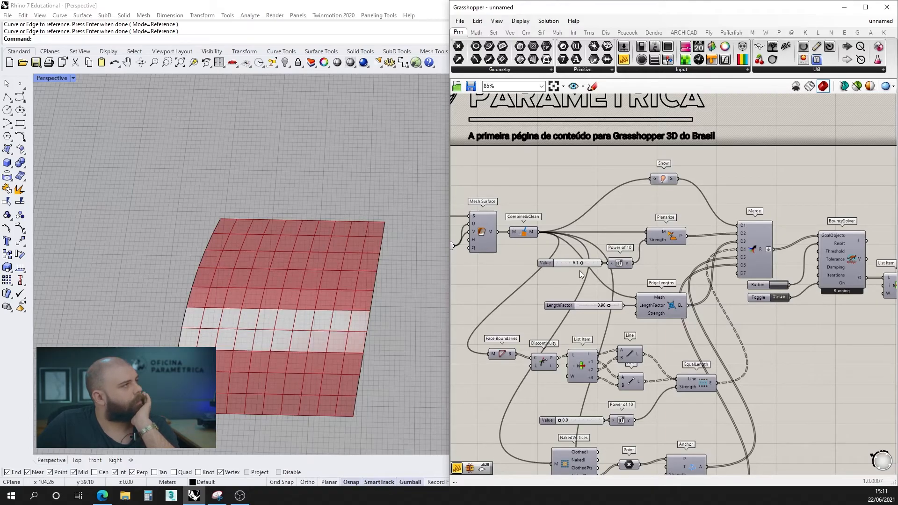
# Set the Planarize strength exponent to 2.7 and the EqualLength strength exponent to 0.9.
pyautogui.moveTo(581, 262)
pyautogui.mouseDown()
pyautogui.moveTo(543, 264)
pyautogui.moveTo(568, 262)
pyautogui.mouseUp()
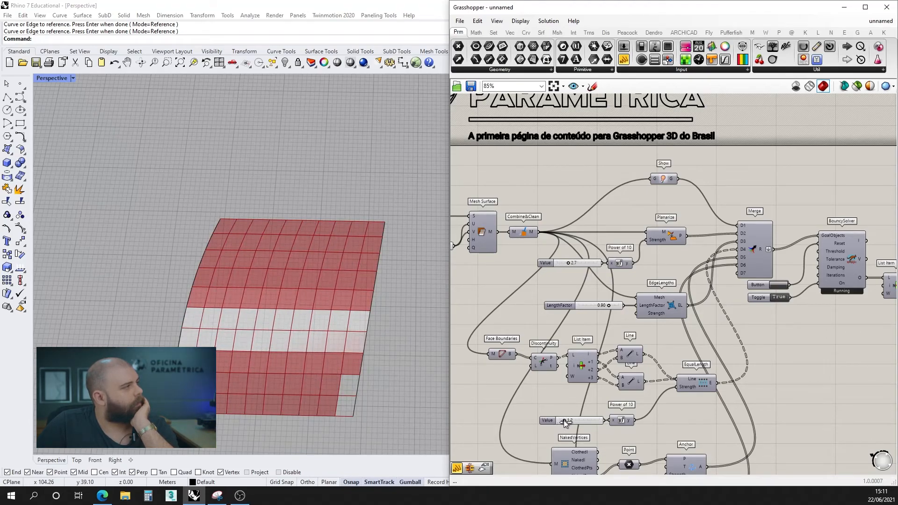
pyautogui.moveTo(564, 420); pyautogui.dragTo(565, 420)
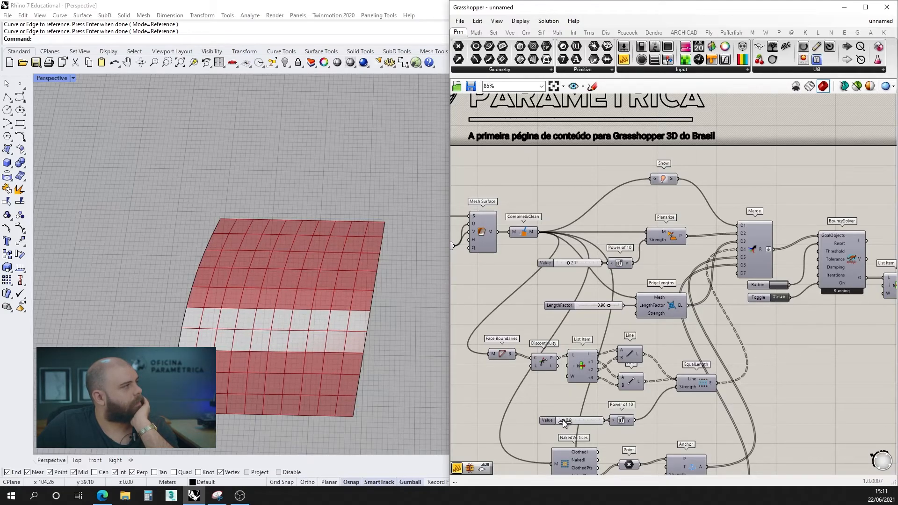
# Examine the solved panelised surface from several angles and close up to check that every face is filled.
pyautogui.moveTo(313, 282); pyautogui.dragTo(208, 257, button='right')
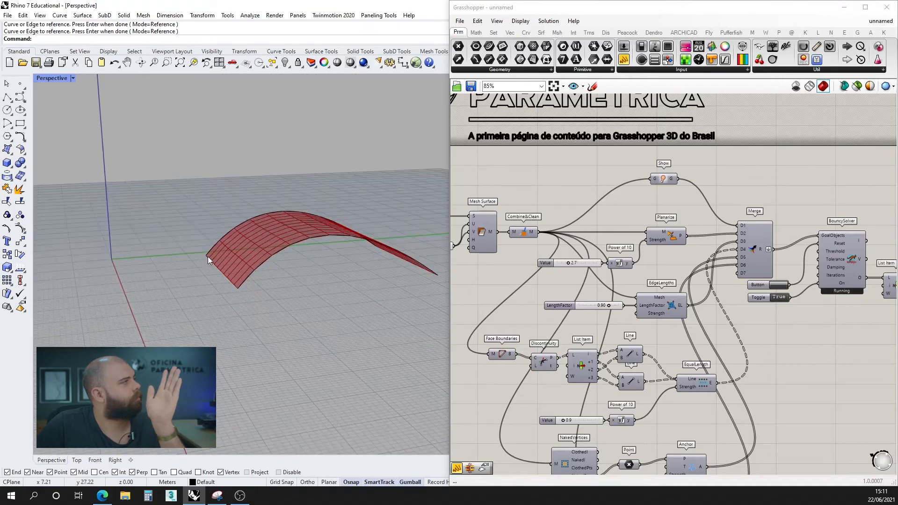
pyautogui.scroll(7, 293, 206)
pyautogui.moveTo(330, 248); pyautogui.dragTo(350, 264, button='right')
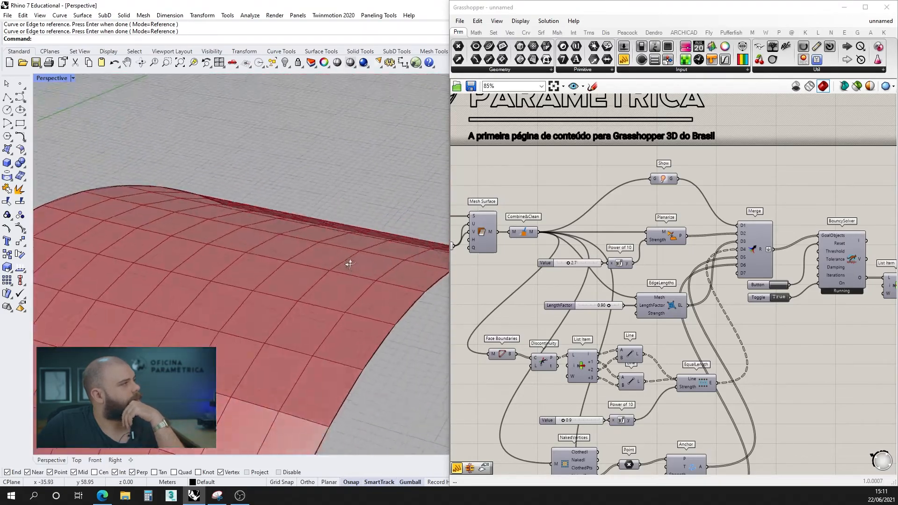
pyautogui.scroll(-8, 350, 264)
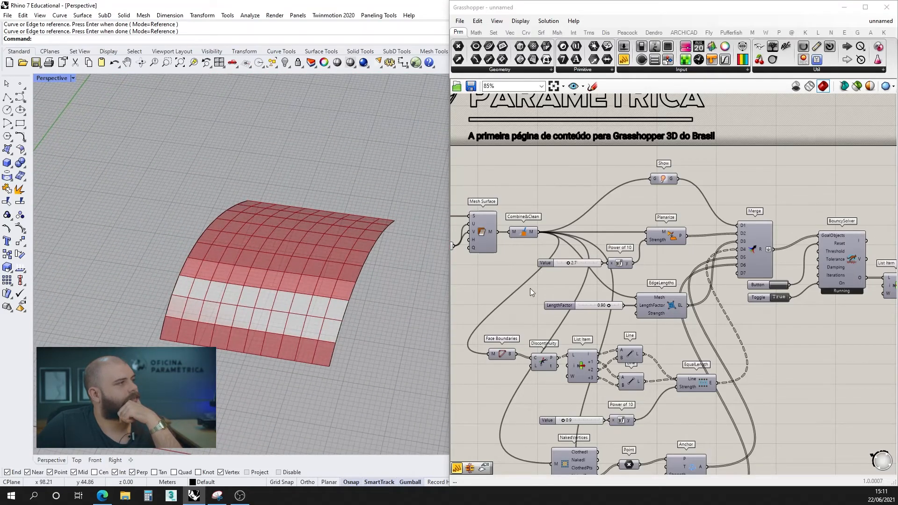
pyautogui.moveTo(351, 261); pyautogui.dragTo(149, 330, button='right')
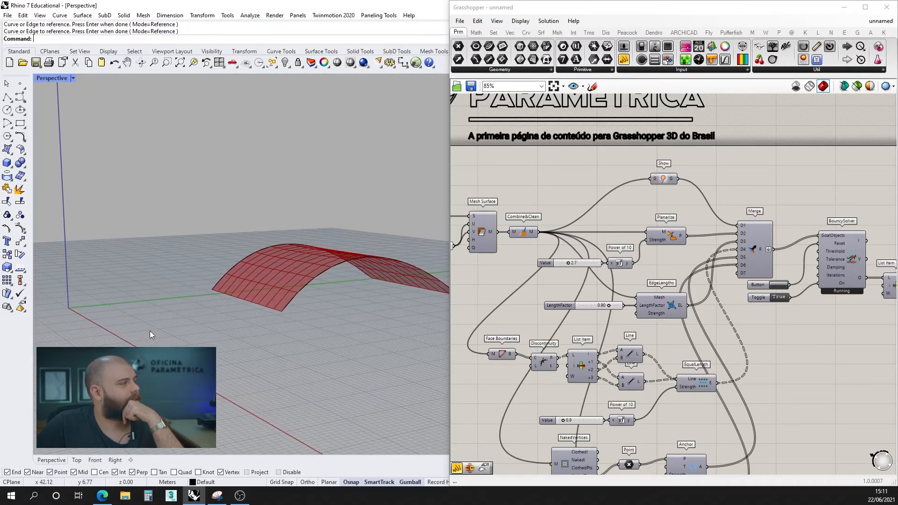
pyautogui.moveTo(395, 278); pyautogui.dragTo(294, 195, button='right')
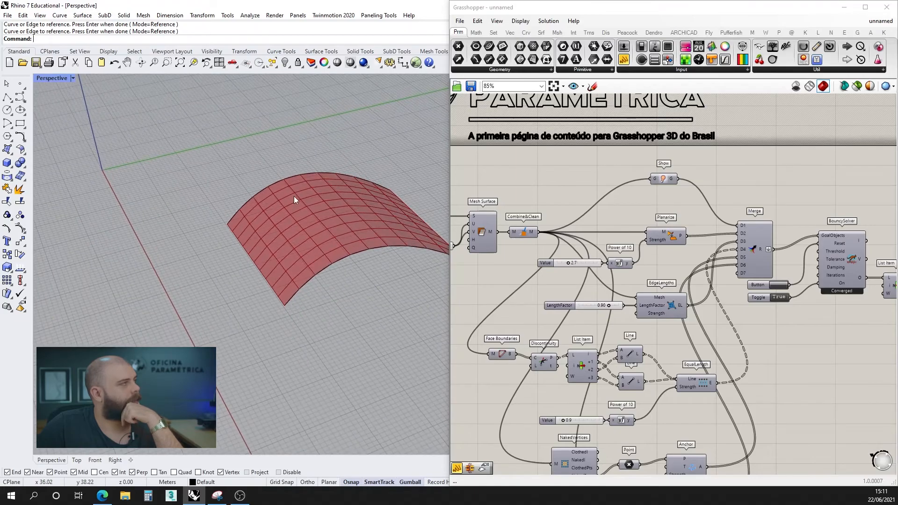
pyautogui.moveTo(351, 215); pyautogui.dragTo(392, 364, button='right')
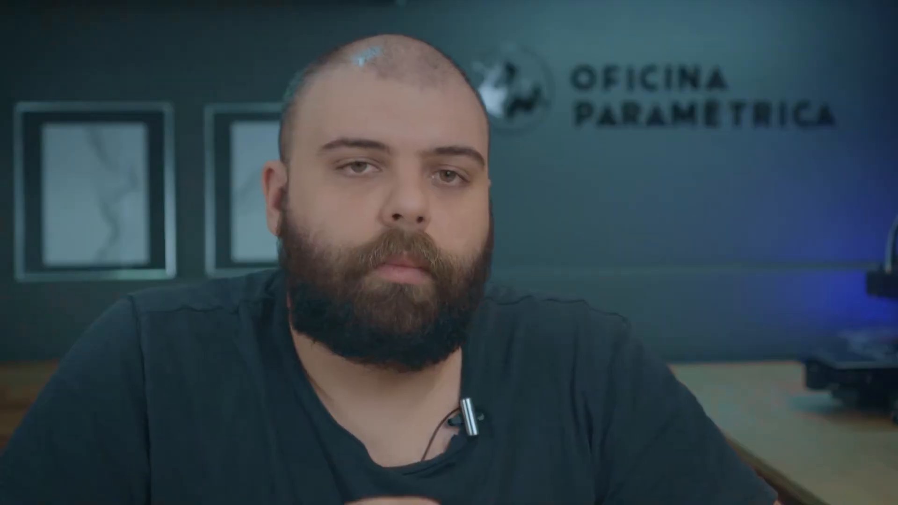